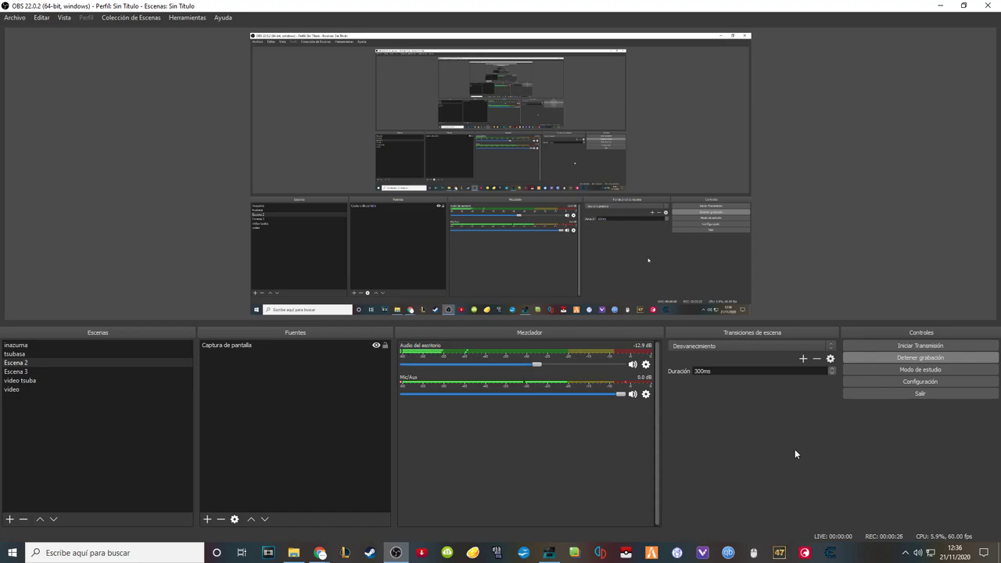
Step: Bring up the Inazuma folder in File Explorer and look at the Inazuma Eleven 2 and Inazuma Eleven 3 ROM files
click(293, 553)
drag(760, 47, 307, 52)
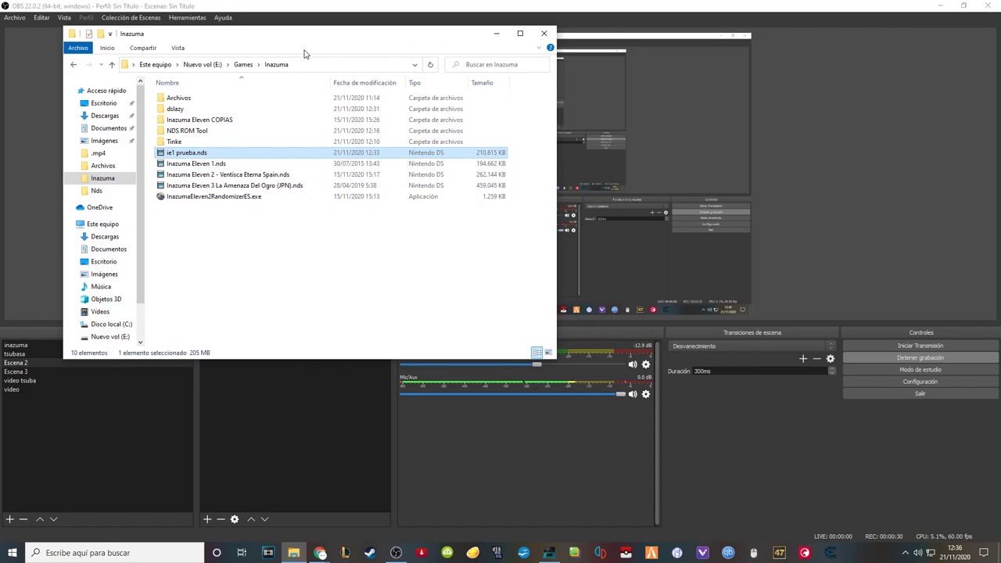
click(245, 176)
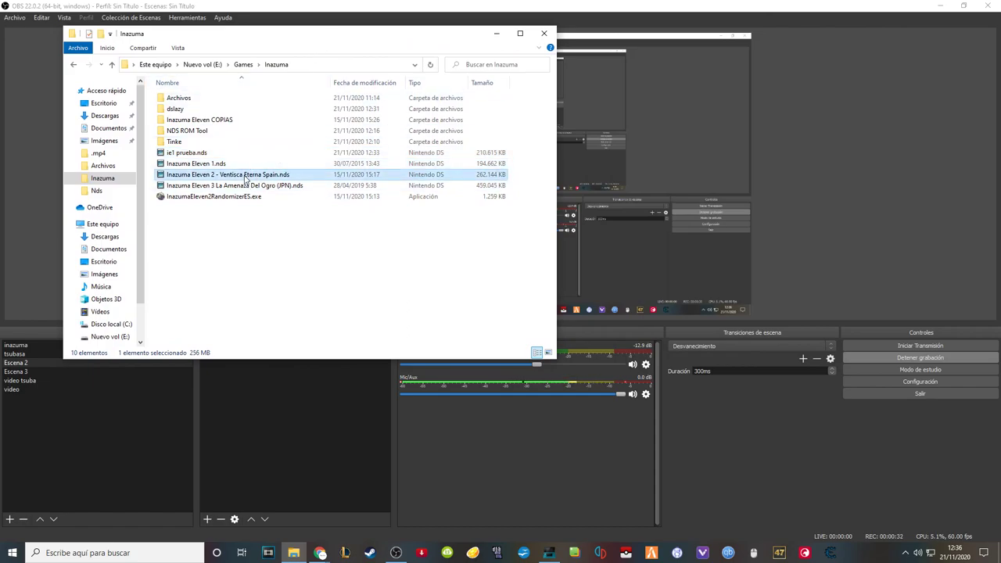
click(250, 188)
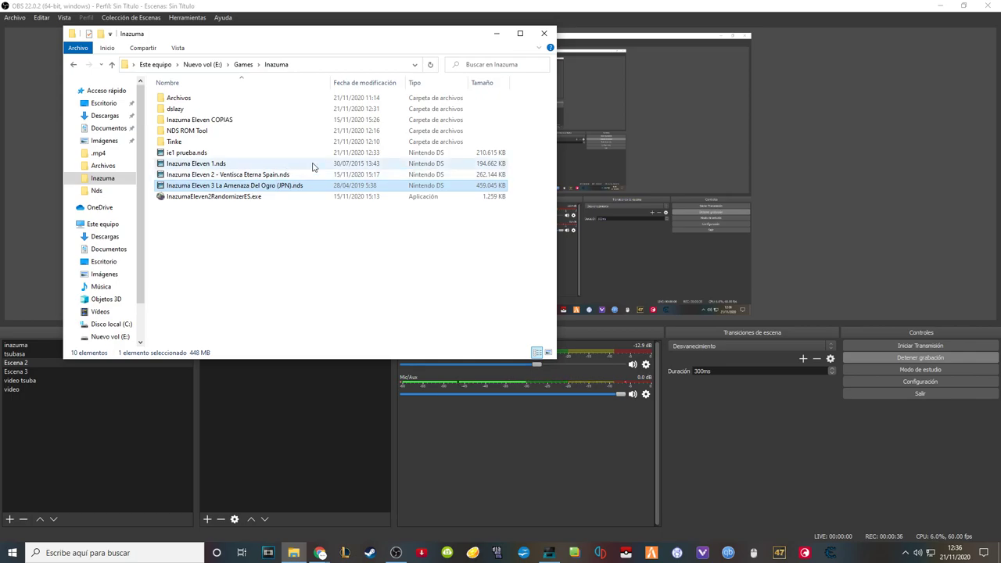
drag(438, 39, 434, 71)
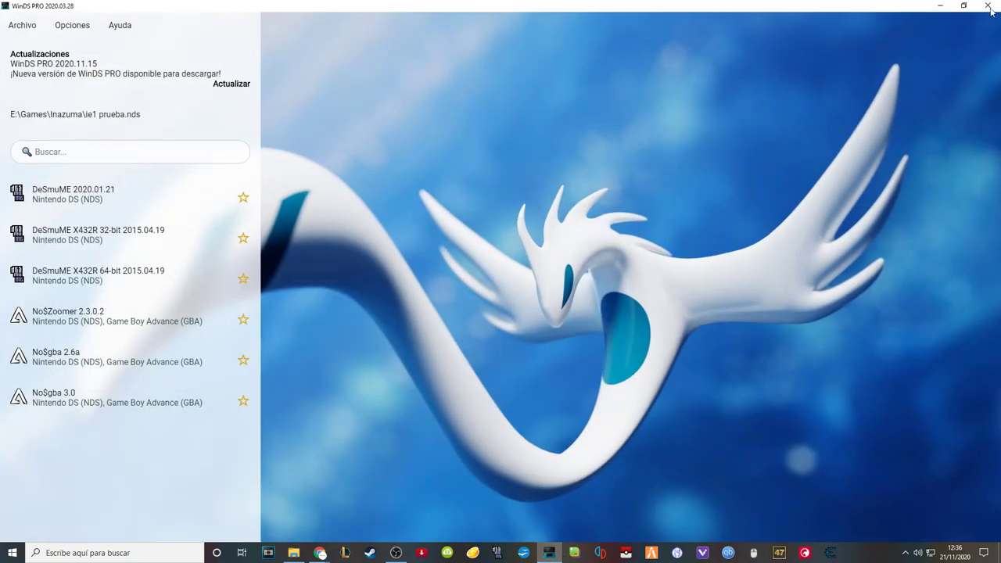
Step: Close the WinDS PRO launcher and reposition the Inazuma folder window on the desktop
click(987, 6)
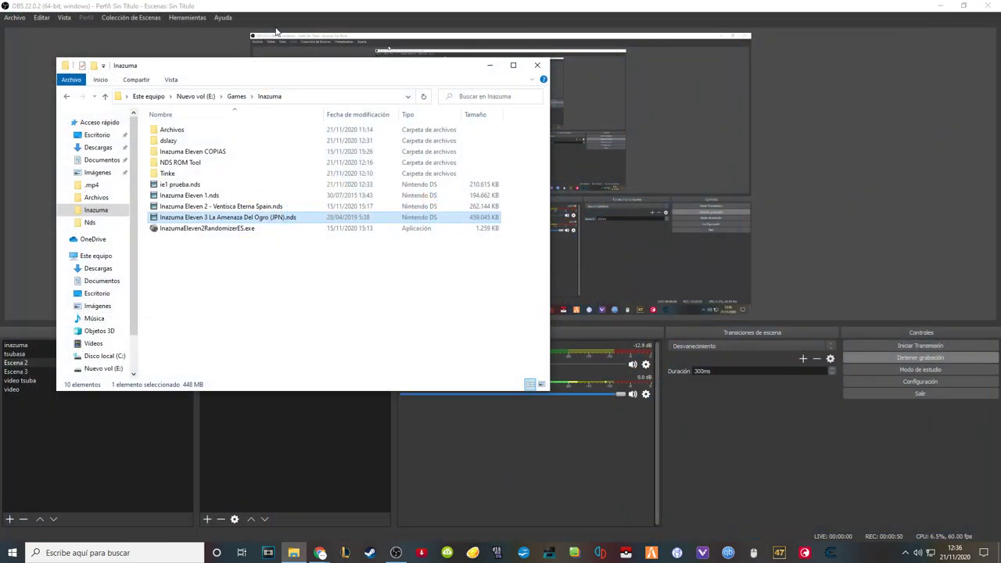
drag(306, 19, 493, 74)
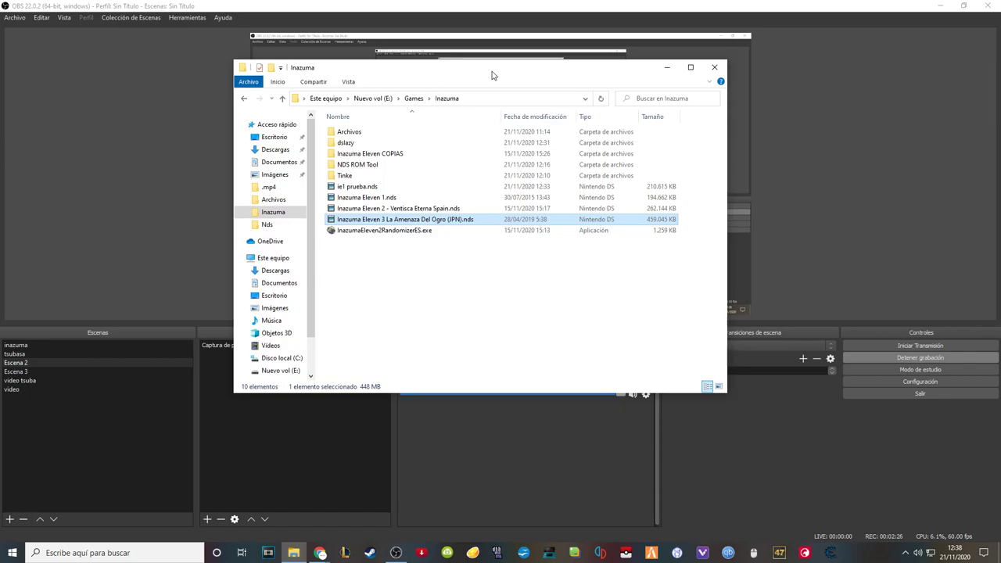
drag(443, 71, 551, 23)
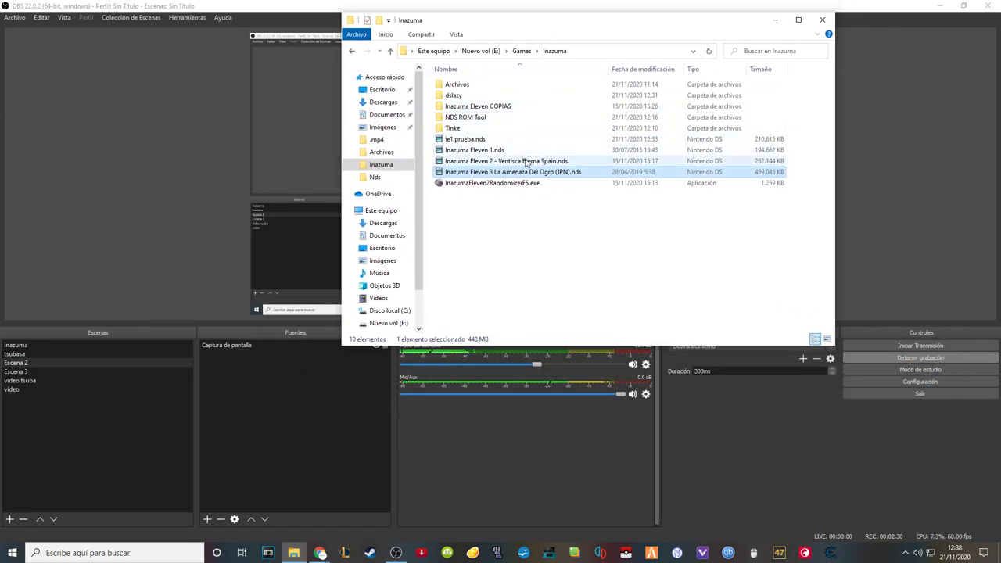
Step: Examine the contents of the Tinke and dslazy tool folders inside the Inazuma folder
double_click(474, 129)
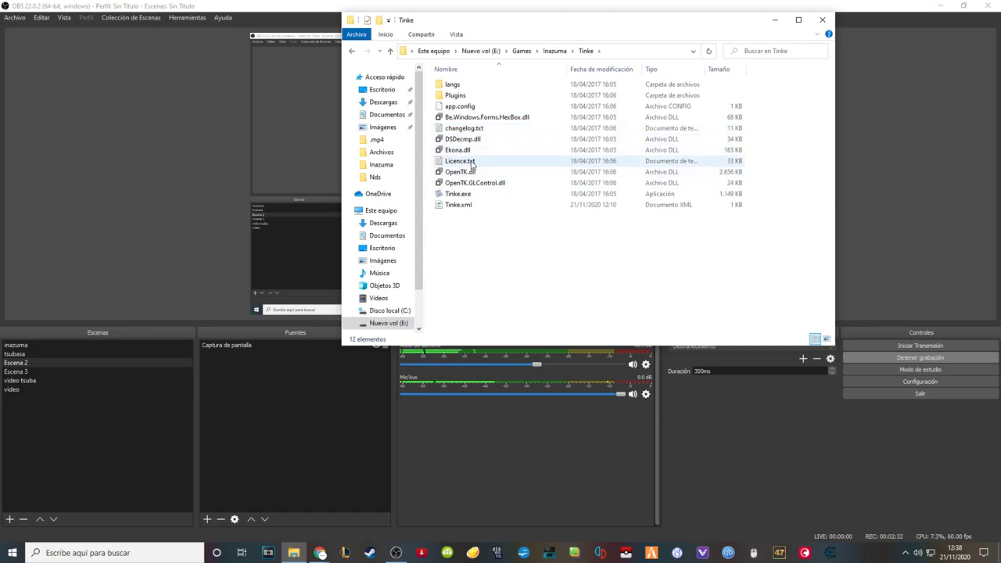
click(352, 52)
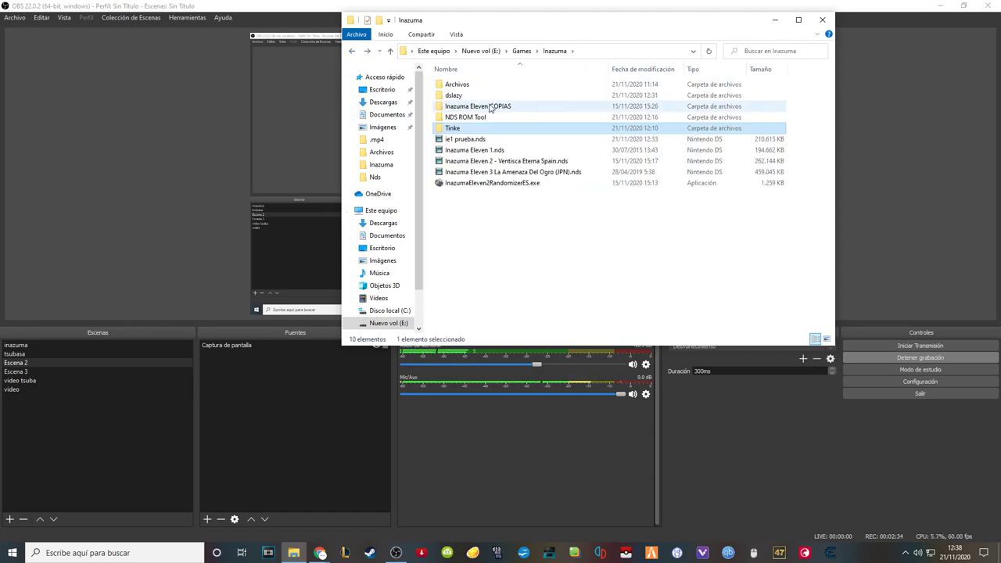
double_click(481, 99)
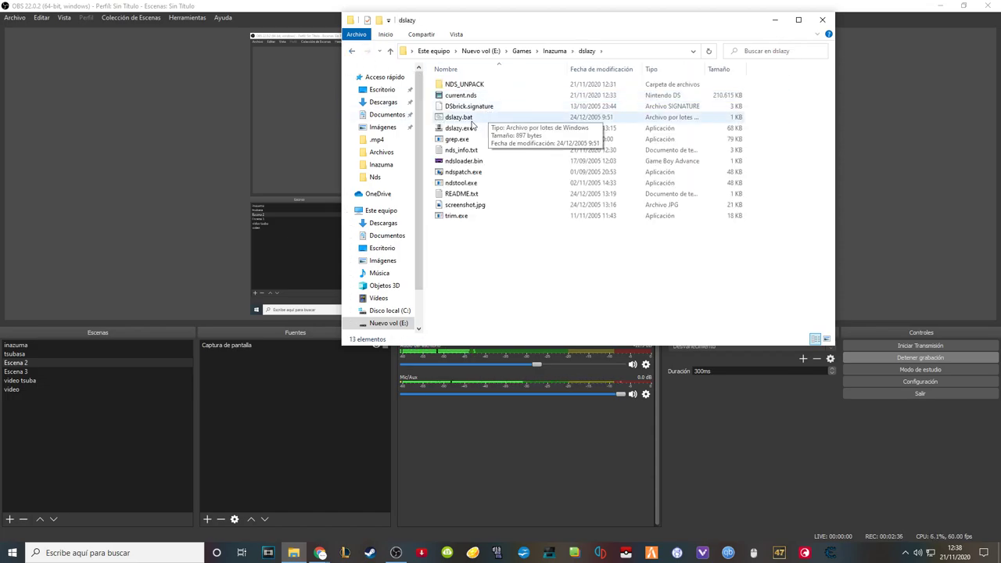
click(457, 129)
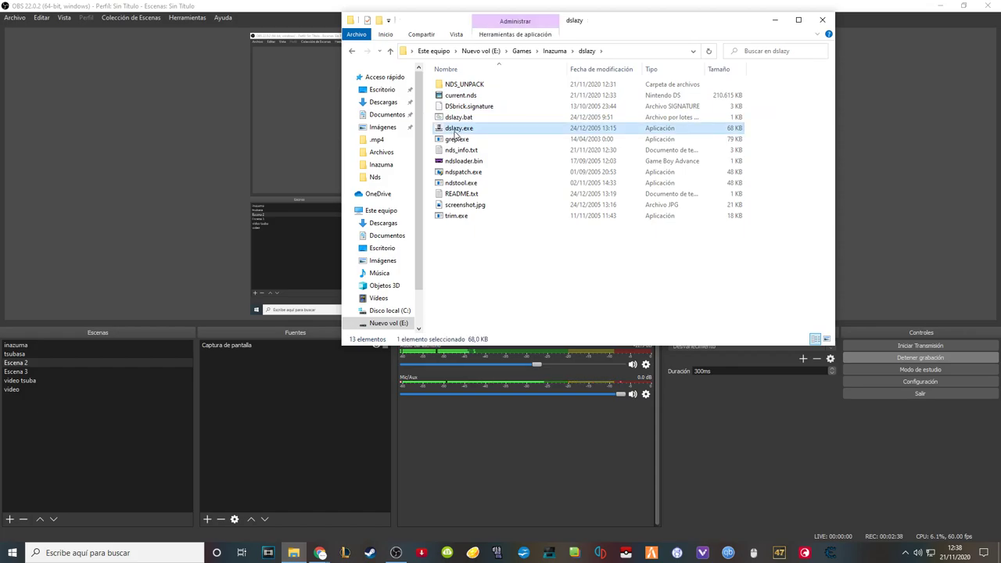
click(352, 51)
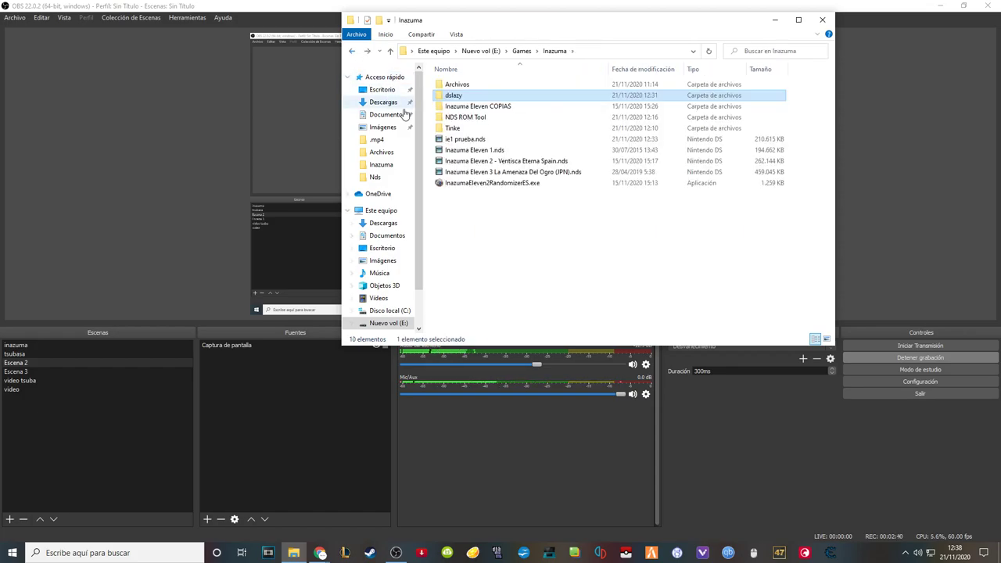
Step: Locate dslazy.exe in the dslazy folder and Tinke.exe in the Tinke folder, and return to the Inazuma folder
double_click(478, 100)
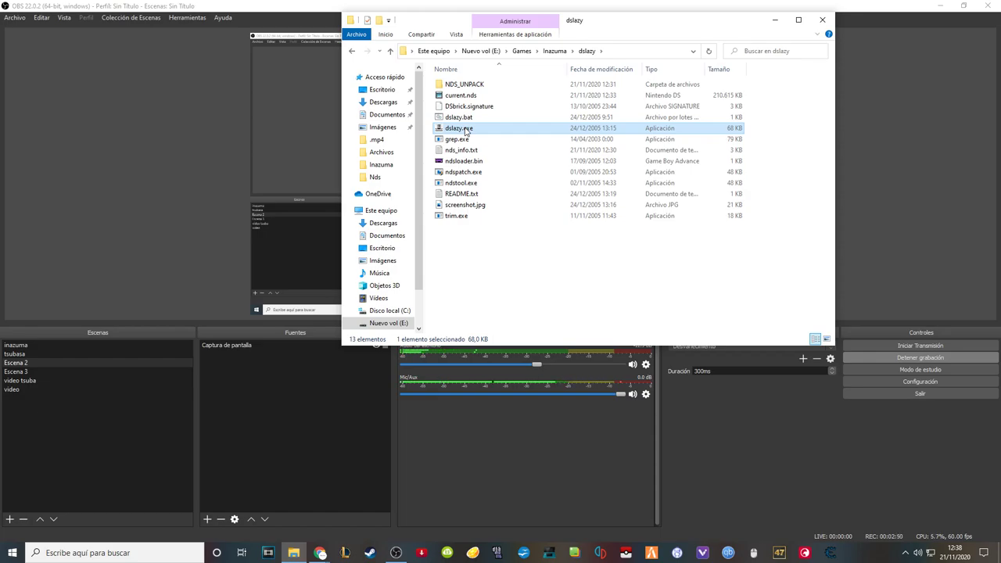
drag(665, 22, 586, 47)
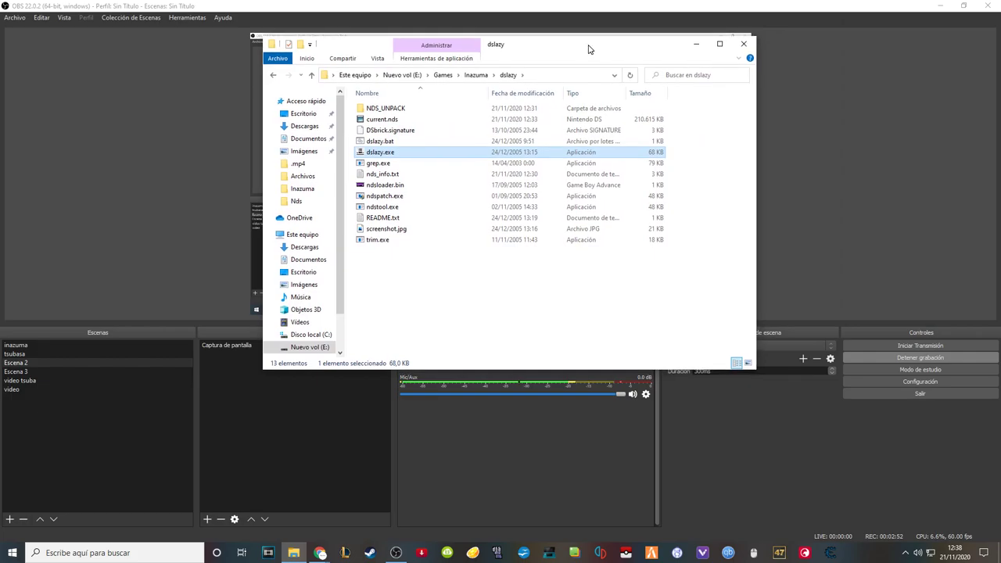
click(274, 75)
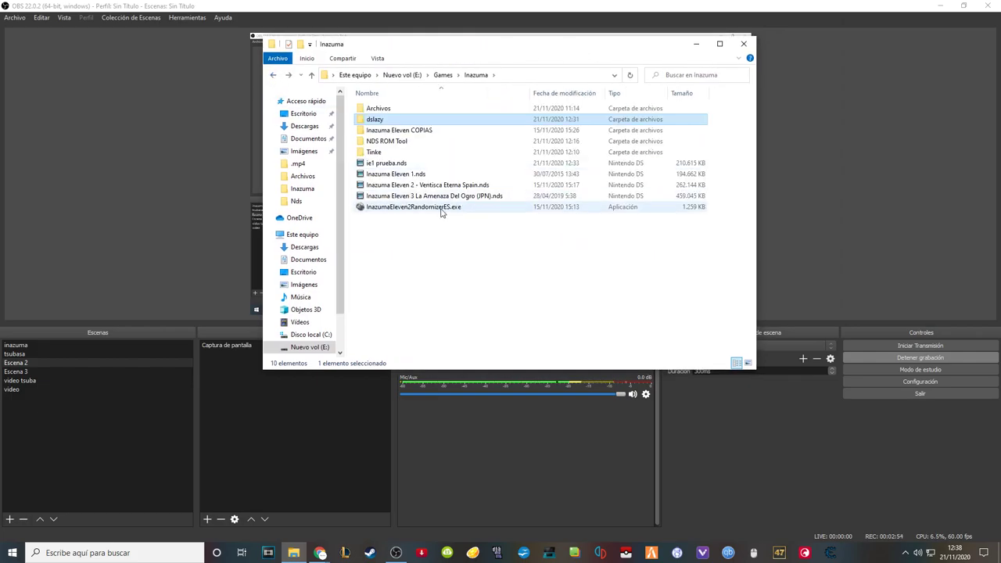
double_click(401, 154)
click(398, 219)
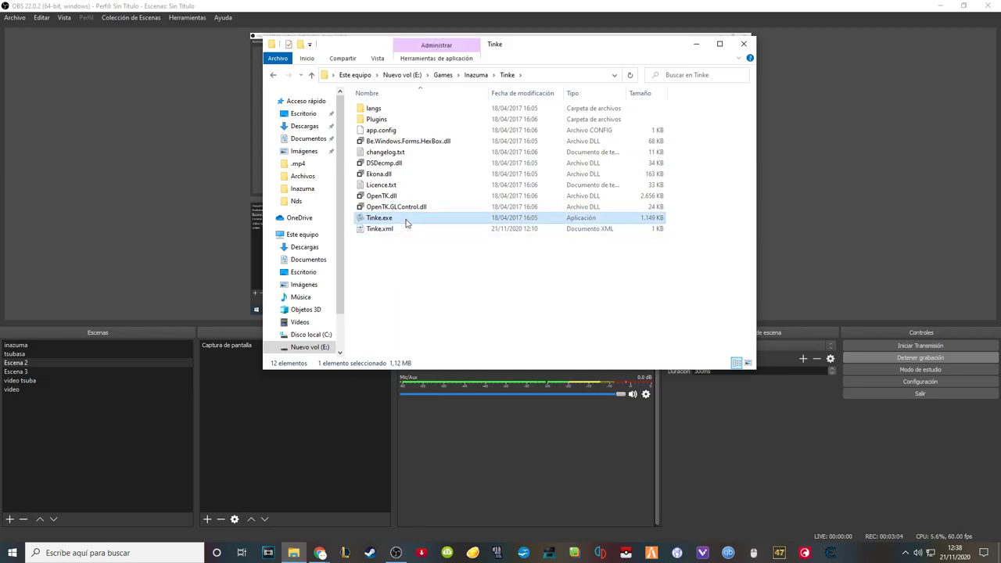
click(273, 75)
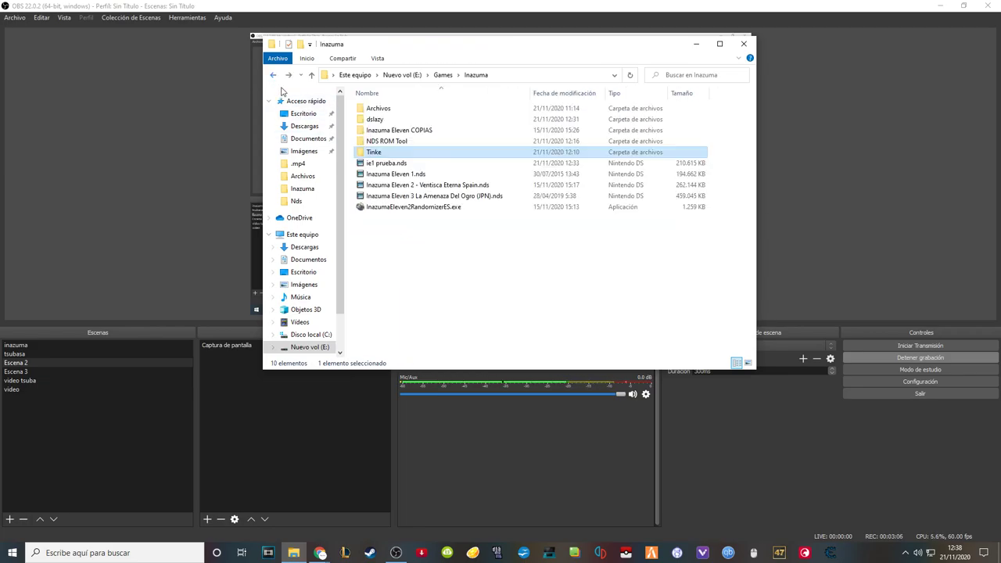
Step: Open Inazuma Eleven 1.nds with the DeSmuME 2020.01.21 emulator
click(405, 163)
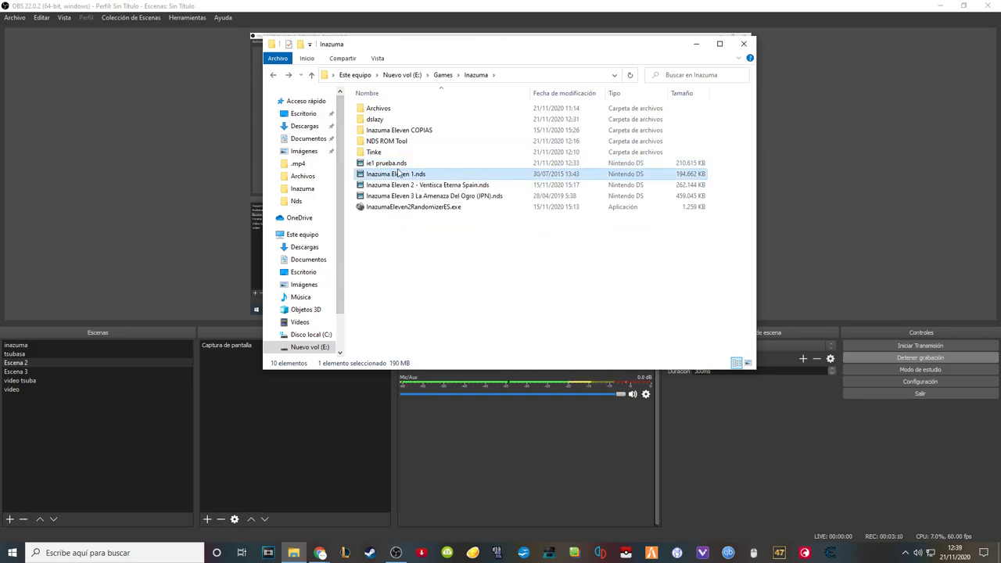
click(422, 174)
click(431, 165)
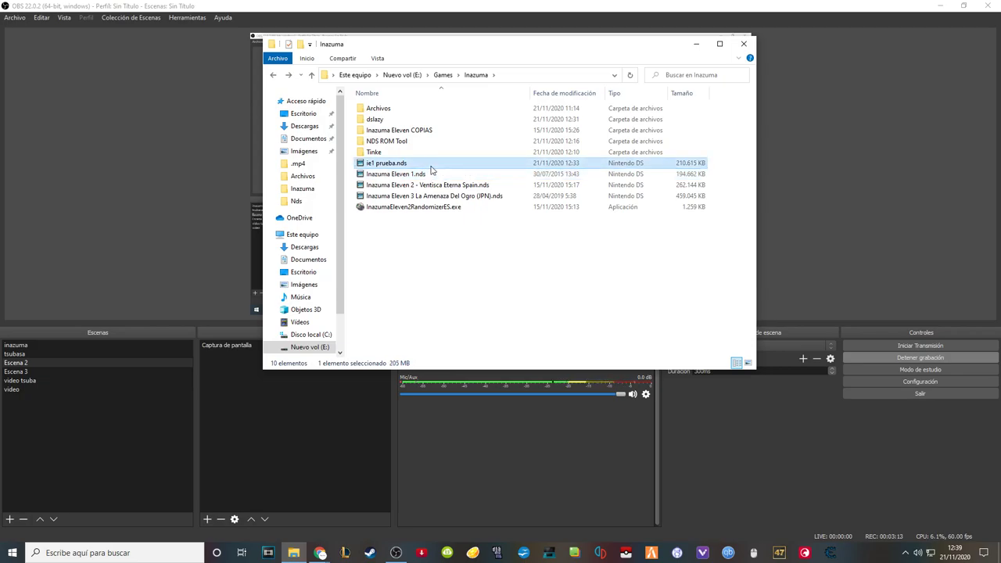
click(402, 175)
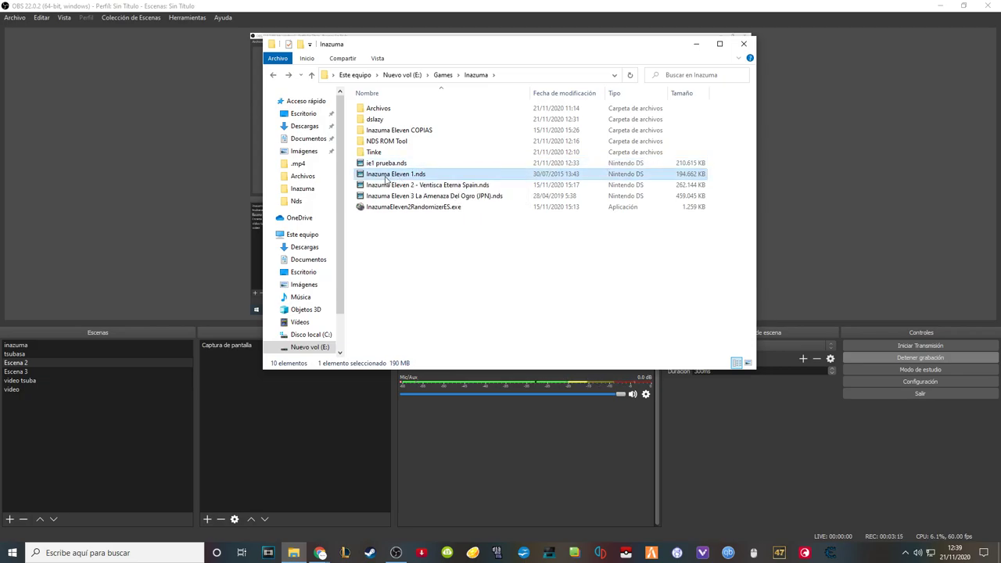
double_click(441, 175)
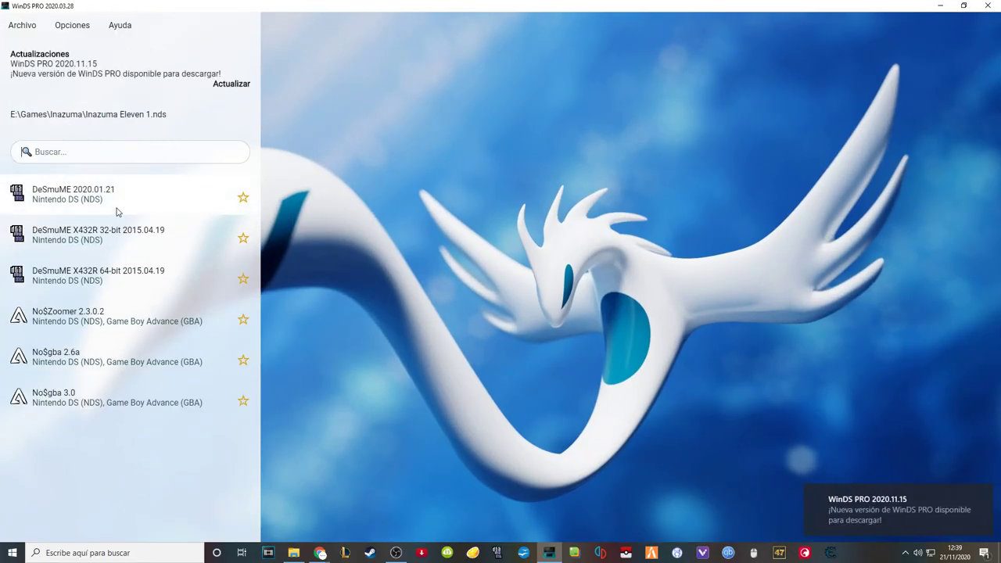
click(117, 200)
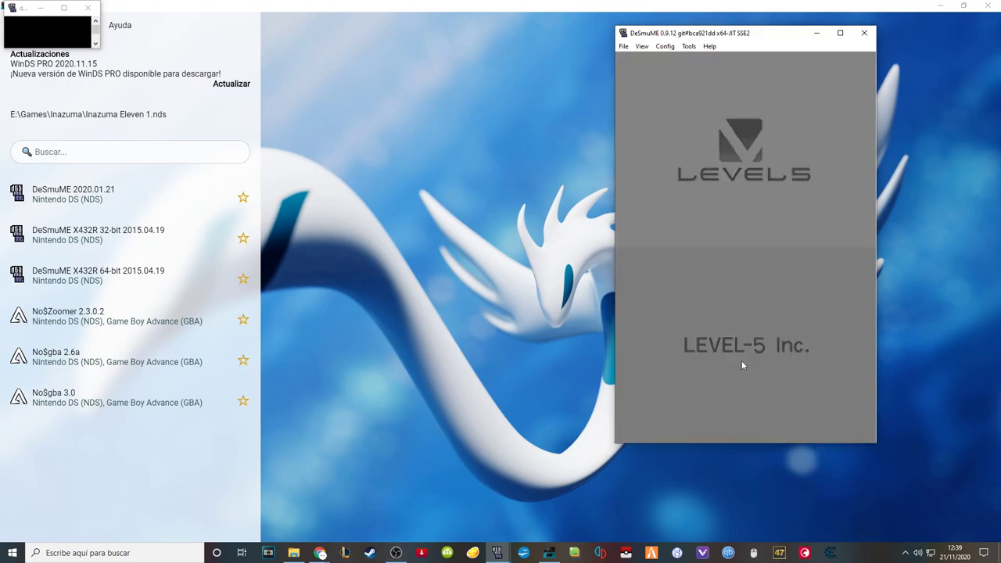
Step: Pause the running game in DeSmuME and bring OBS back to the front
click(396, 553)
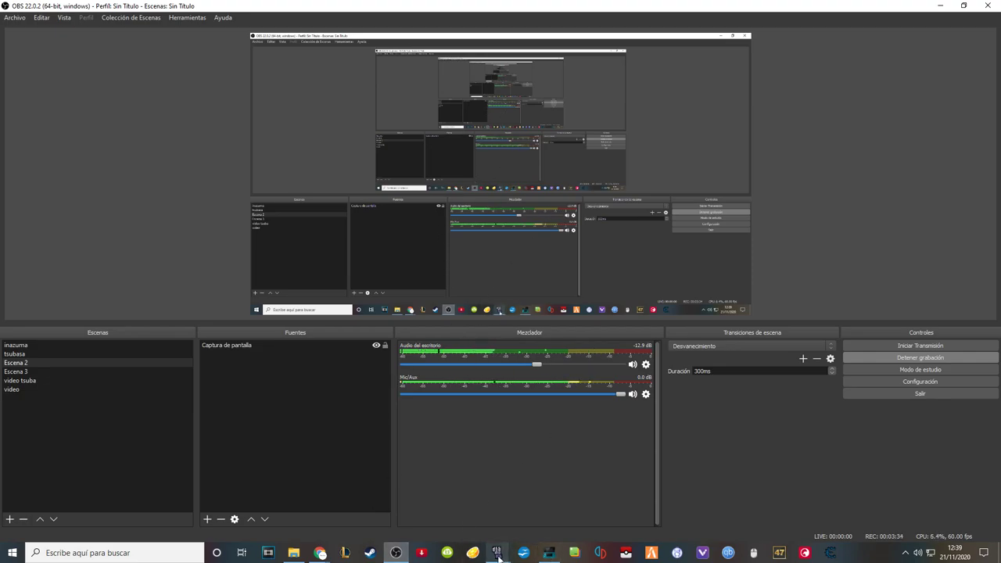
mouse_move(498, 556)
click(544, 500)
click(623, 46)
click(650, 91)
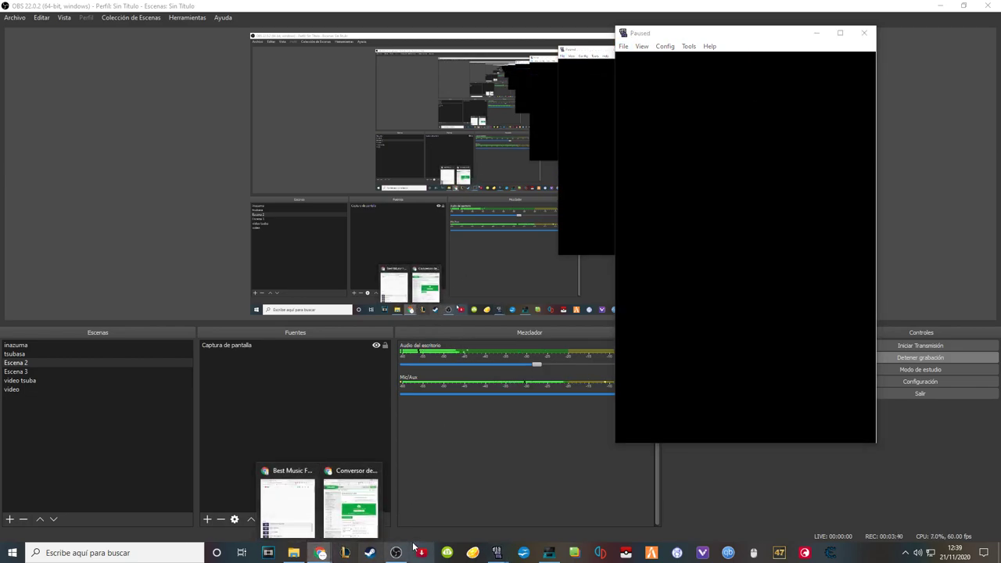
click(453, 462)
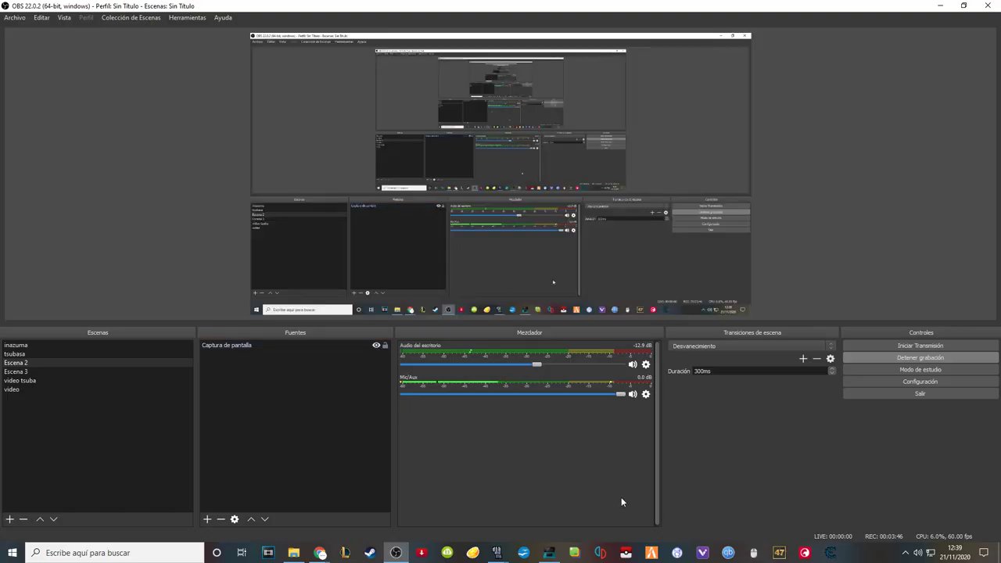
Step: Switch back to DeSmuME, reset the paused game and resume it past the intro video to the title menu
mouse_move(496, 552)
click(540, 508)
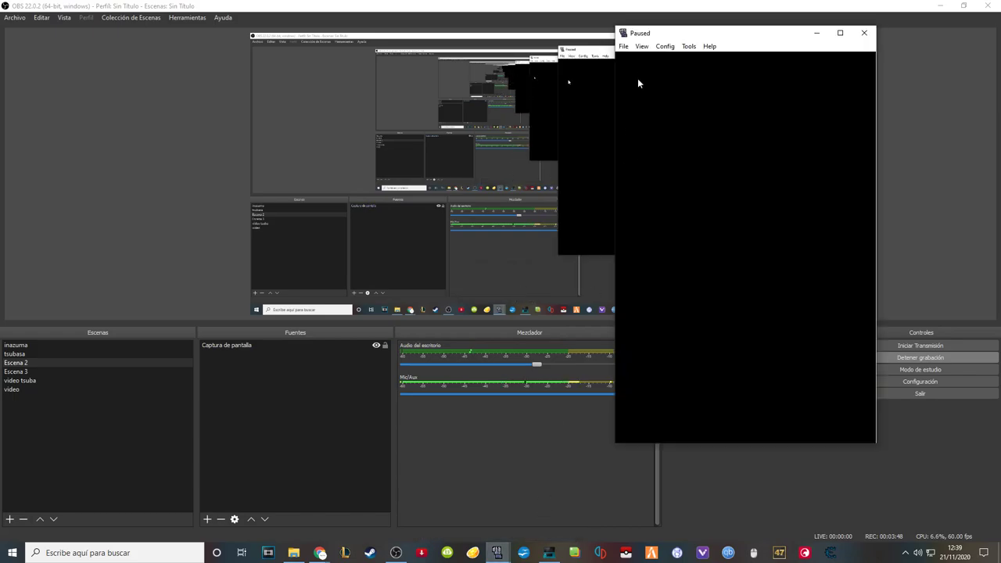
click(623, 46)
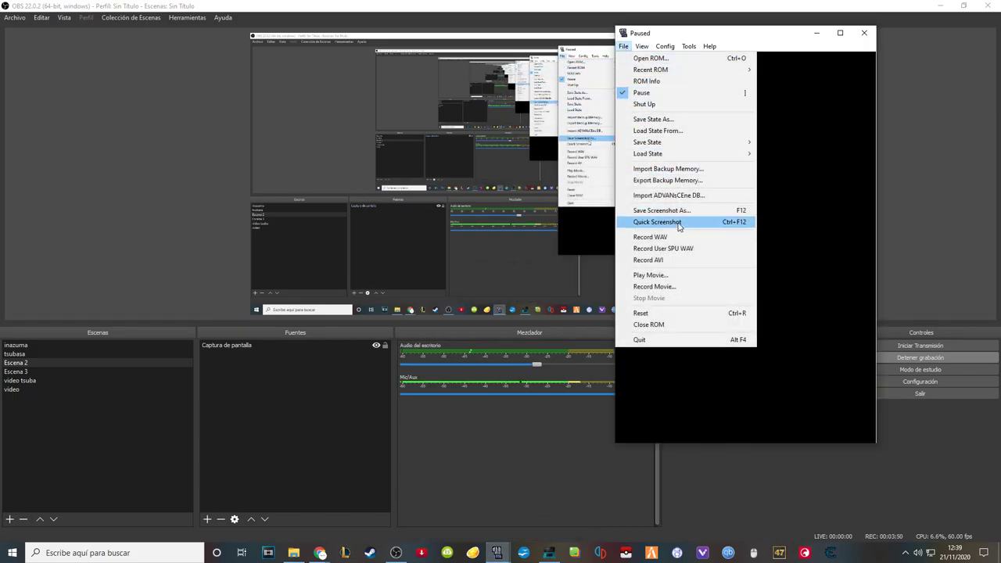
click(666, 313)
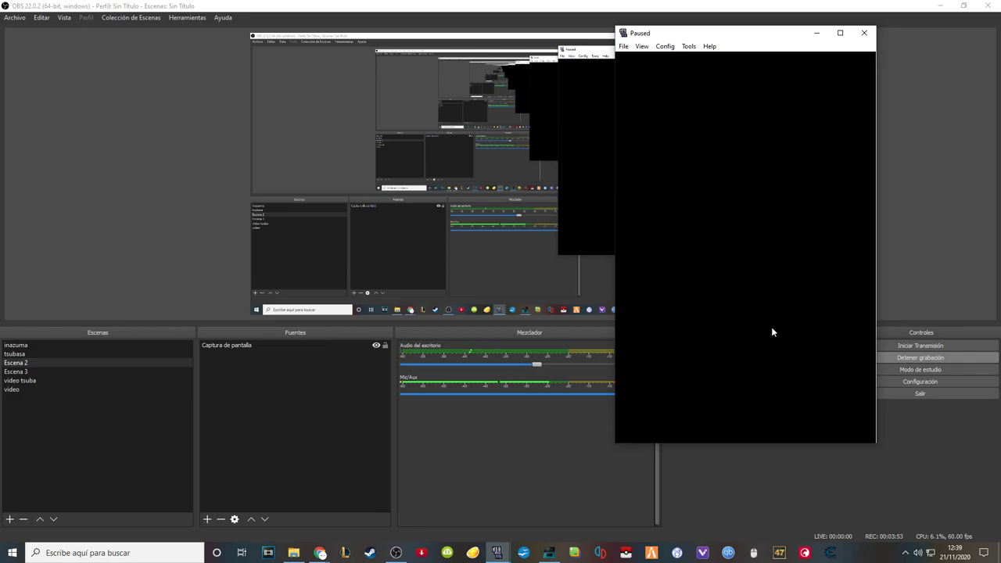
click(626, 47)
click(735, 90)
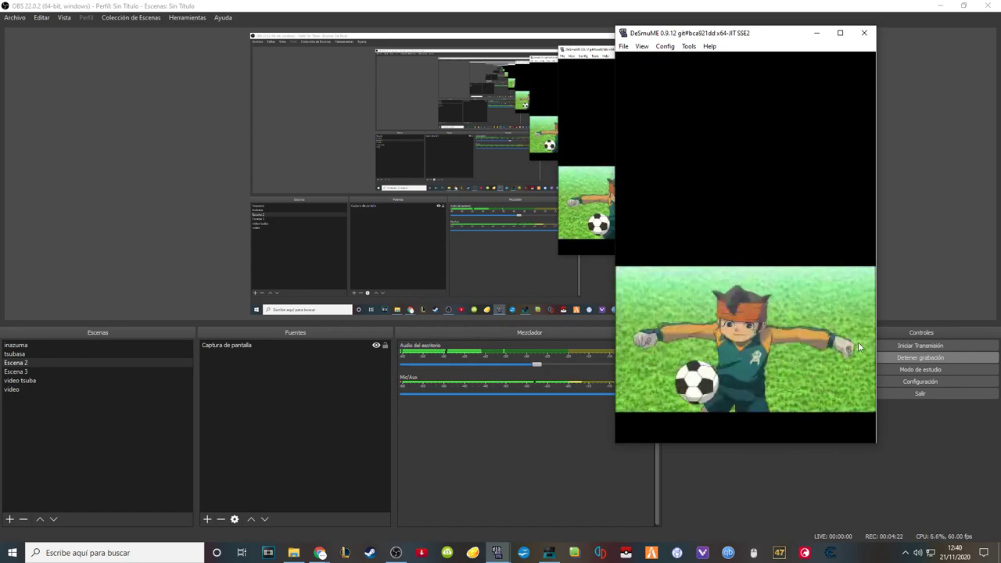
click(784, 359)
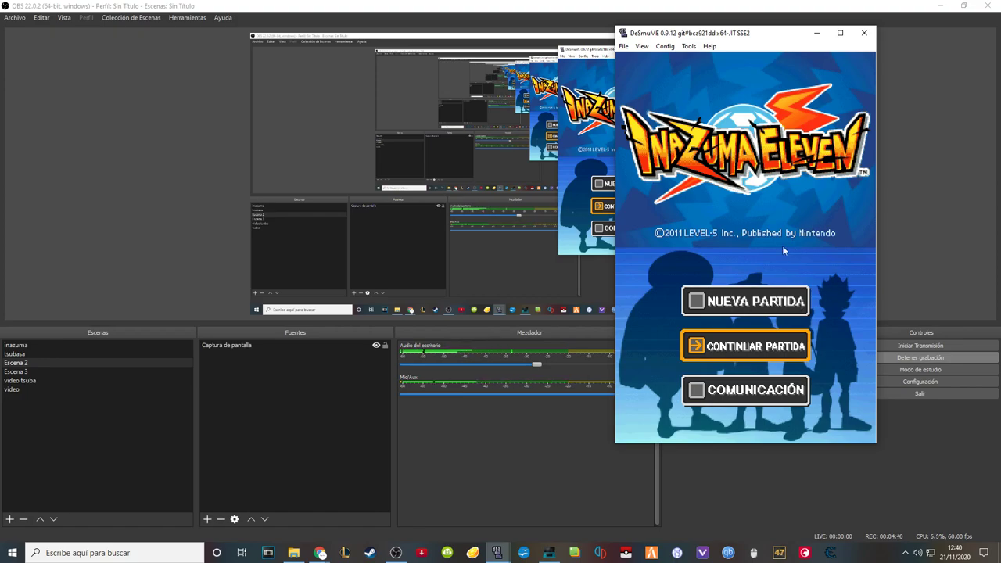
Step: Close the running game and launch Inazuma Eleven 3 La Amenaza Del Ogro (JPN).nds with DeSmuME 2020.01.21, closing the launcher
click(863, 34)
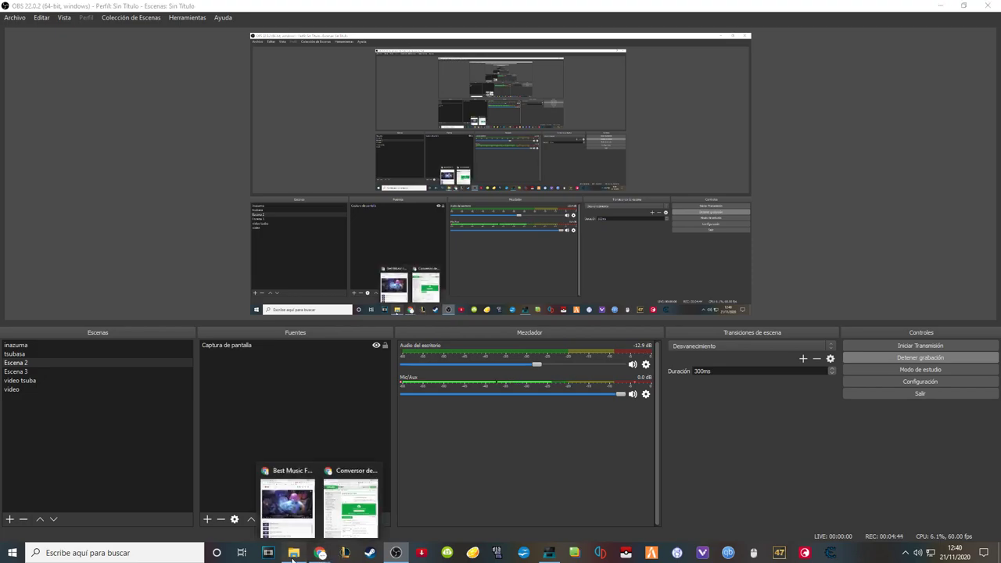
click(293, 553)
click(445, 197)
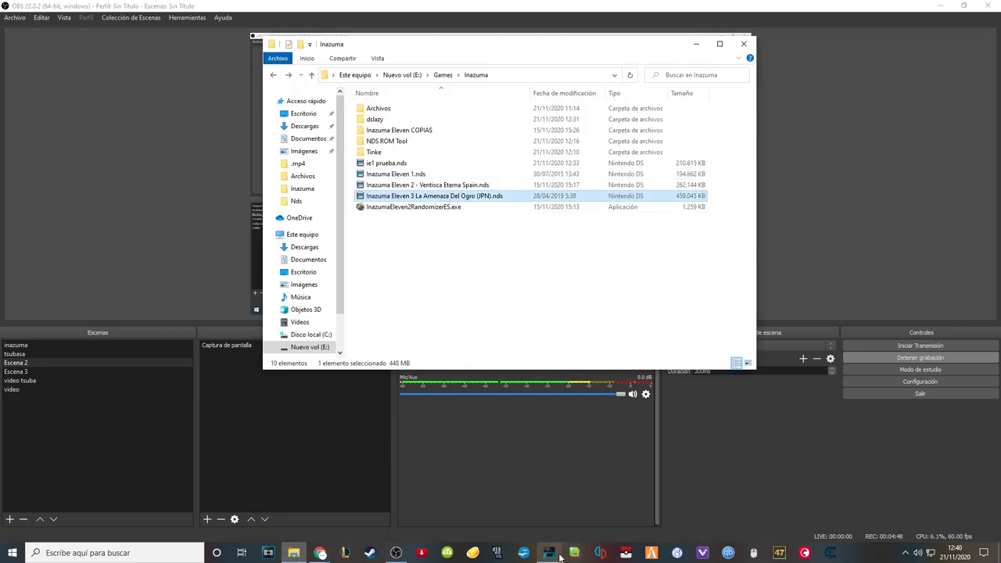
click(549, 553)
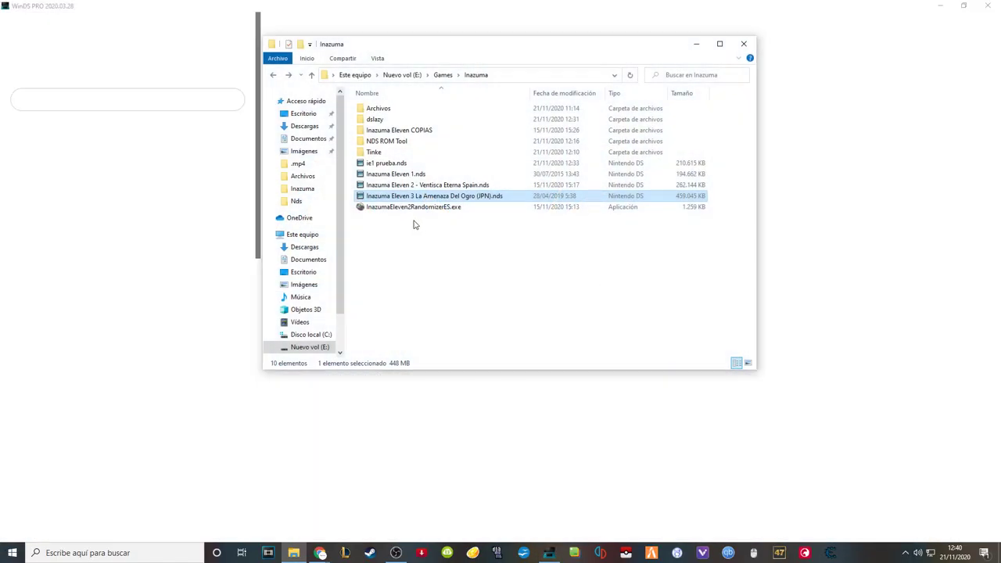
click(74, 210)
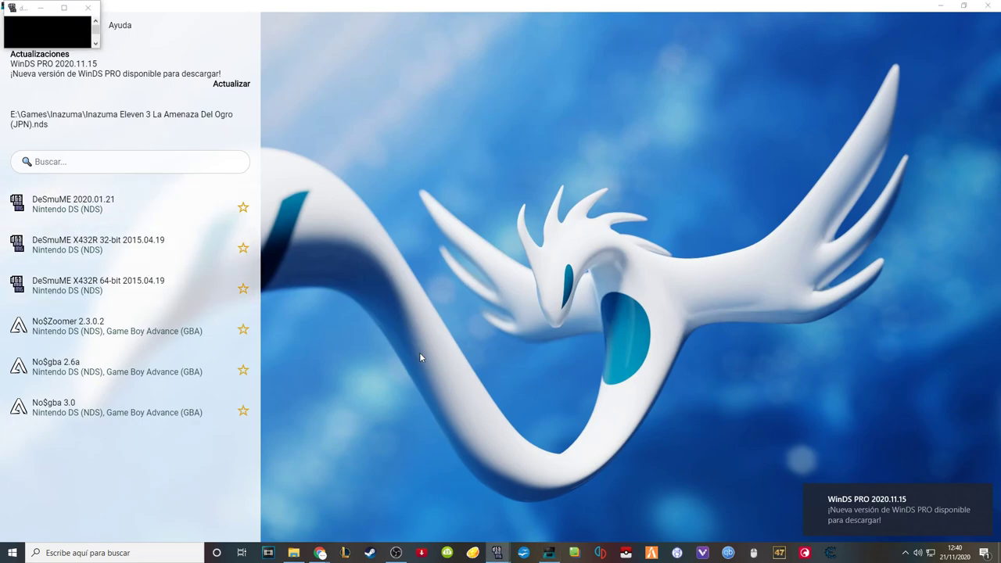
click(986, 6)
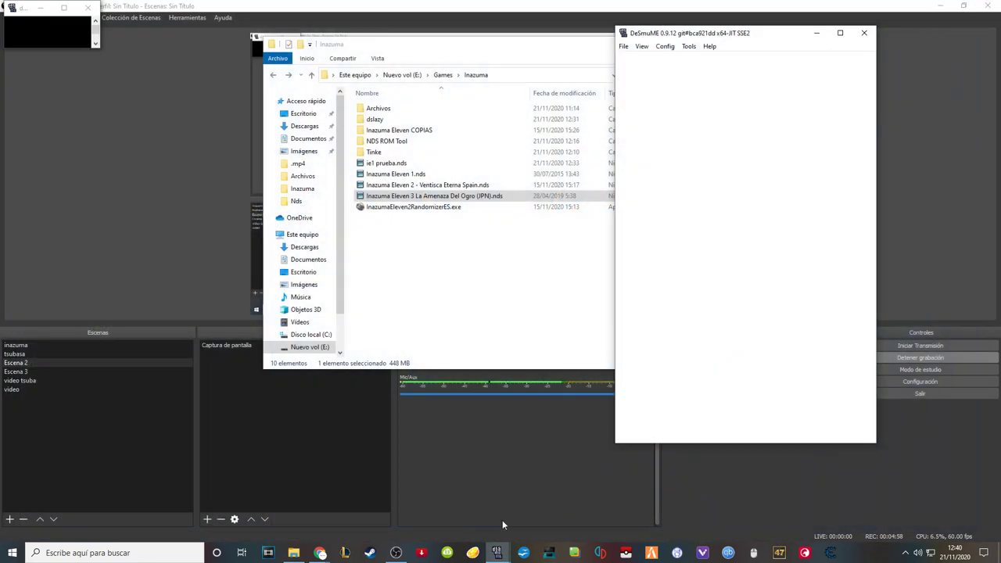
Step: Preview the Inazuma Eleven 3 intro up to its title menu in DeSmuME, then close the emulator
mouse_move(502, 557)
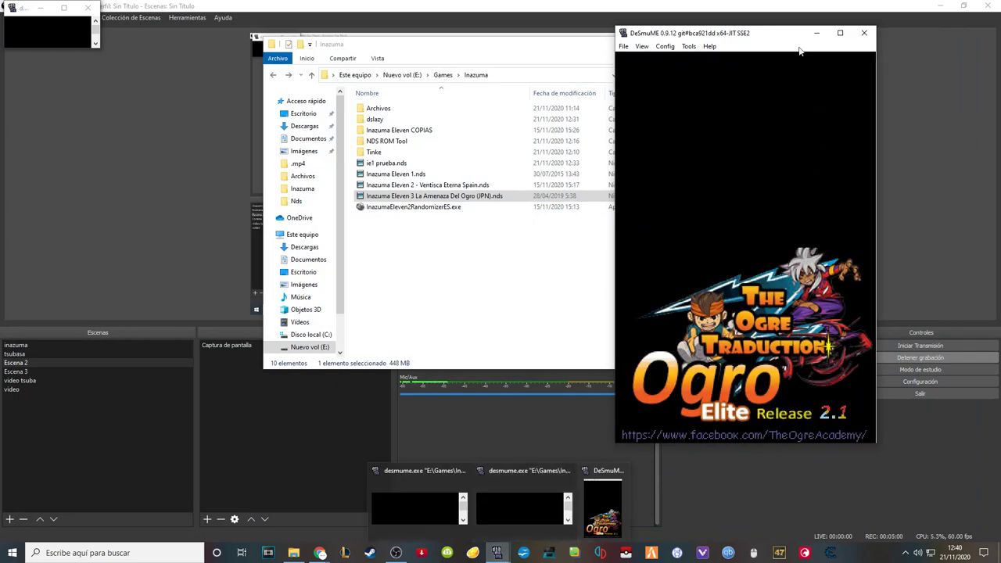
drag(766, 37, 795, 40)
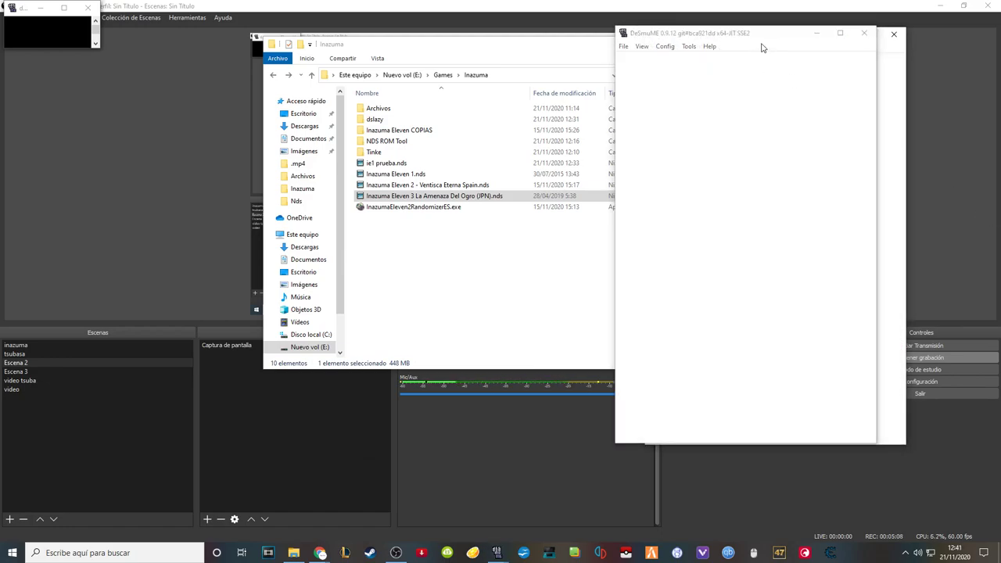
click(574, 45)
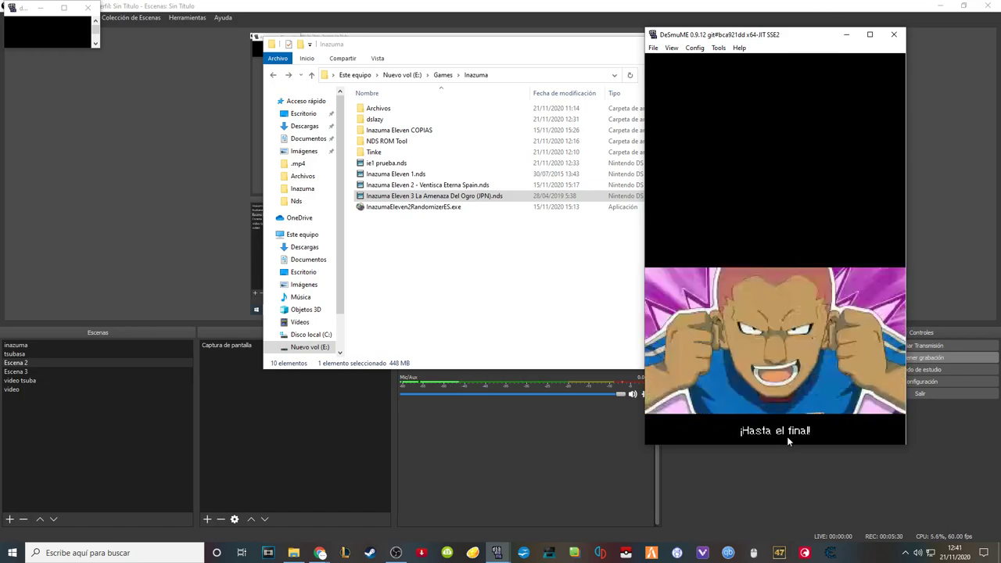
click(868, 386)
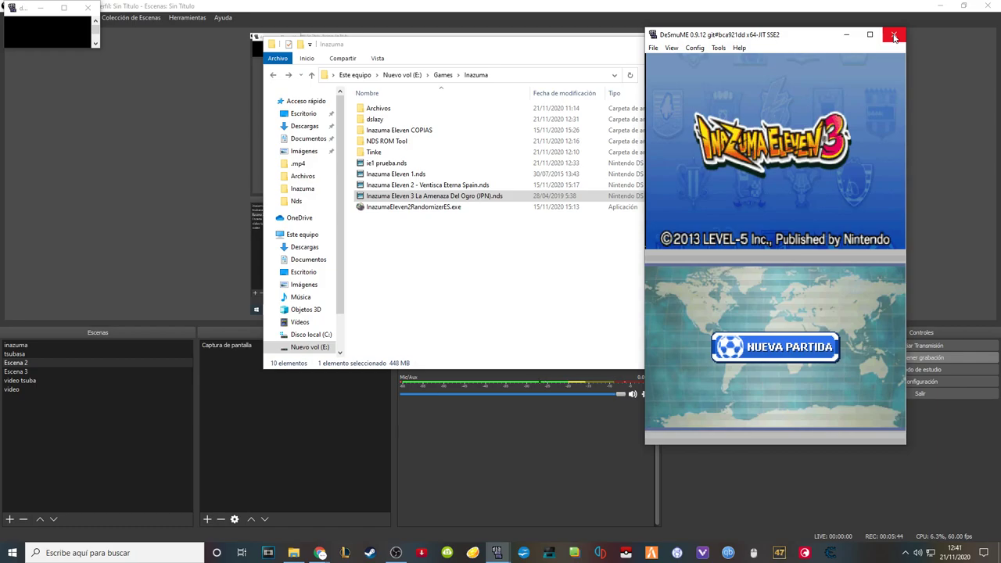
click(895, 37)
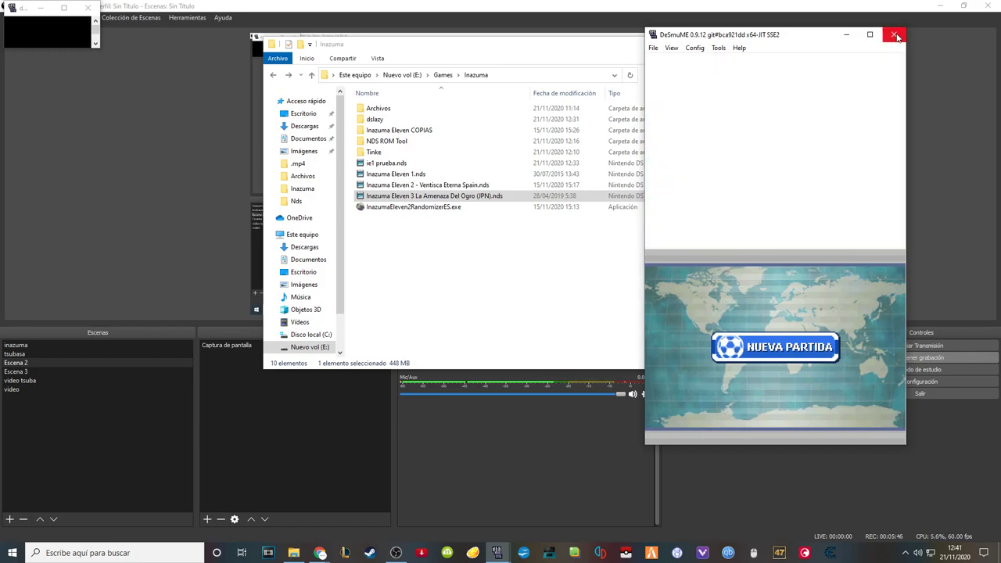
Step: Compare the Inazuma Eleven 1.nds and Inazuma Eleven 3 La Amenaza Del Ogro (JPN).nds entries in the Inazuma folder
drag(562, 48, 672, 66)
click(504, 192)
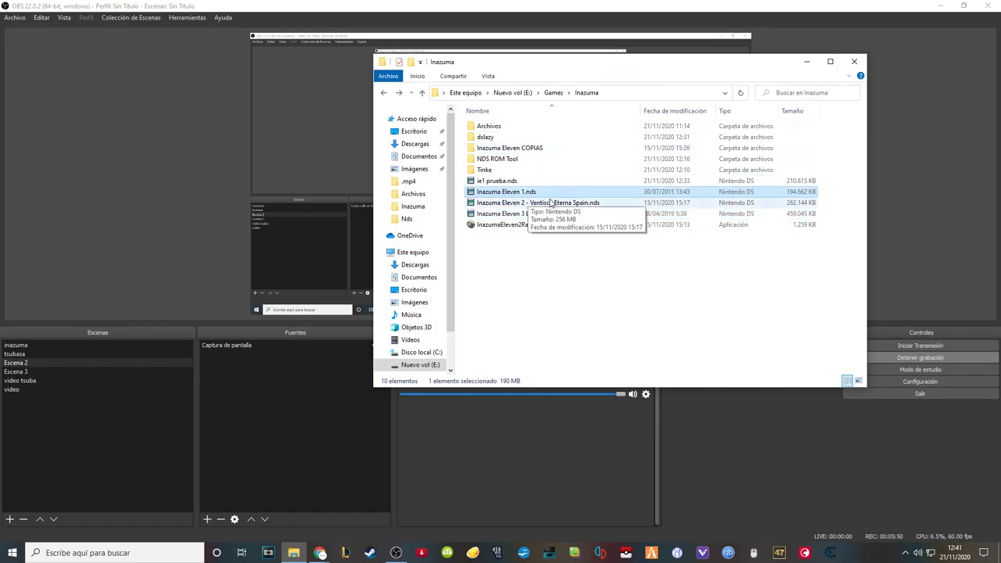
click(540, 214)
click(535, 191)
click(540, 213)
click(537, 192)
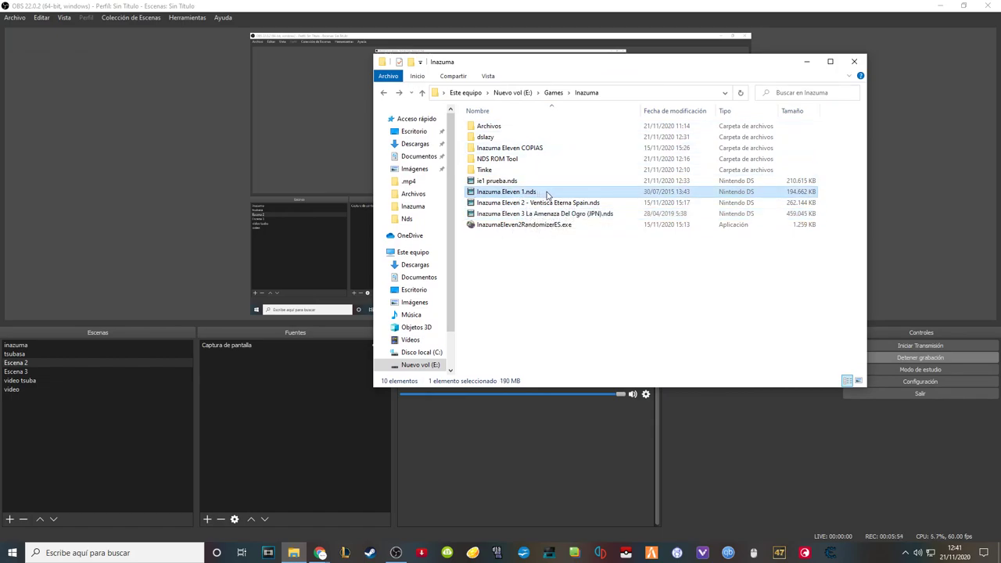
click(547, 214)
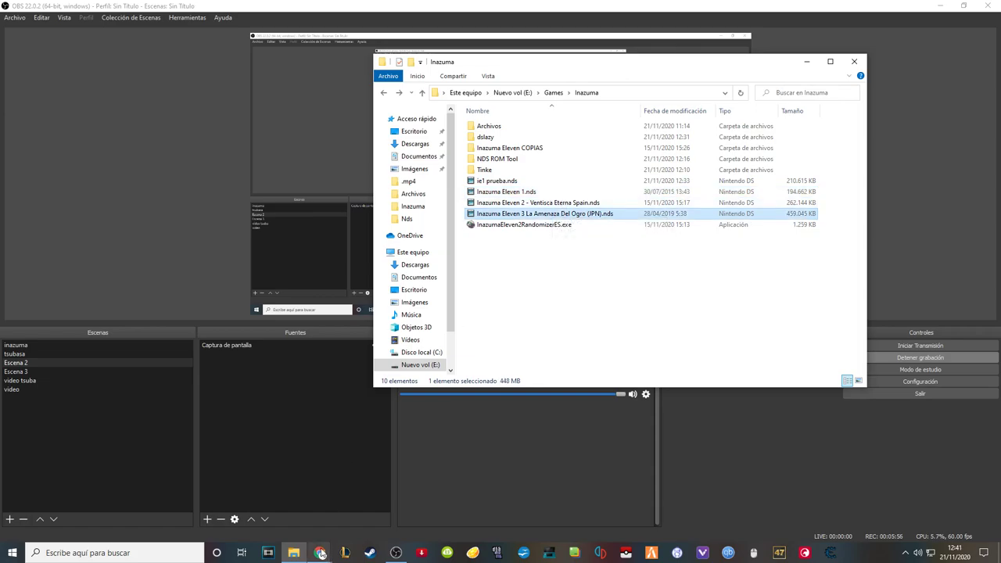
click(325, 462)
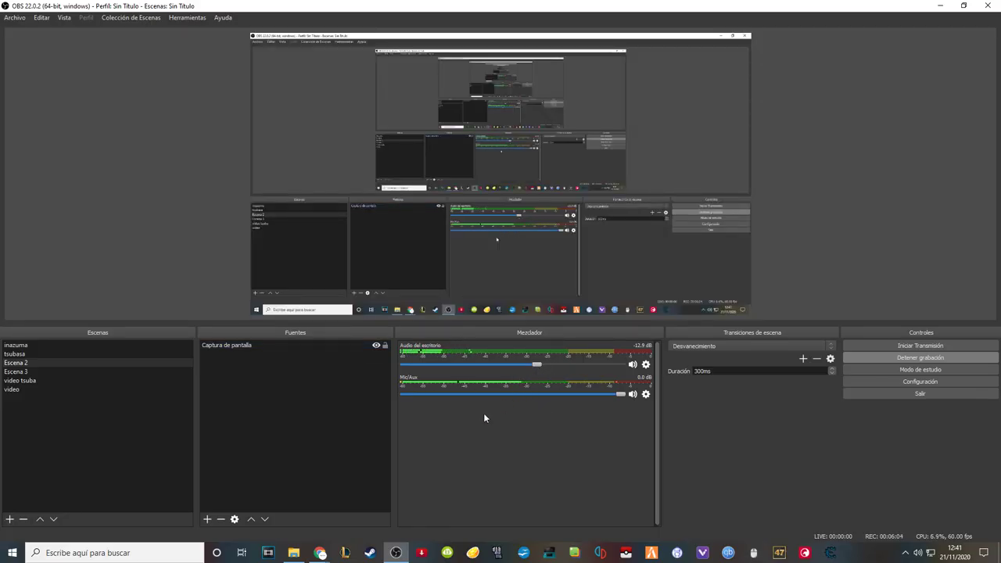
Step: Switch back to File Explorer, open the Tinke folder inside Inazuma and launch Tinke.exe
click(293, 553)
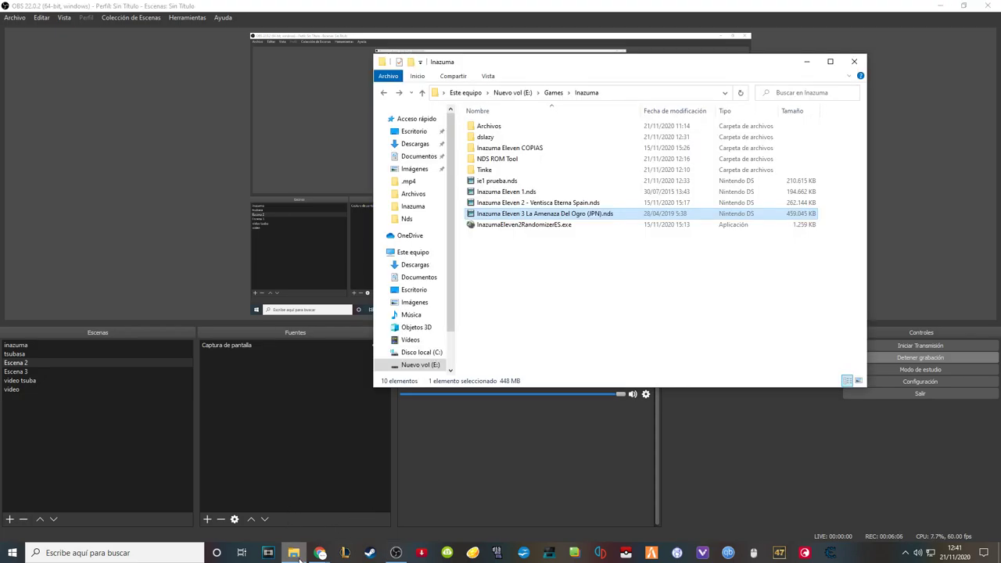
drag(658, 72, 697, 69)
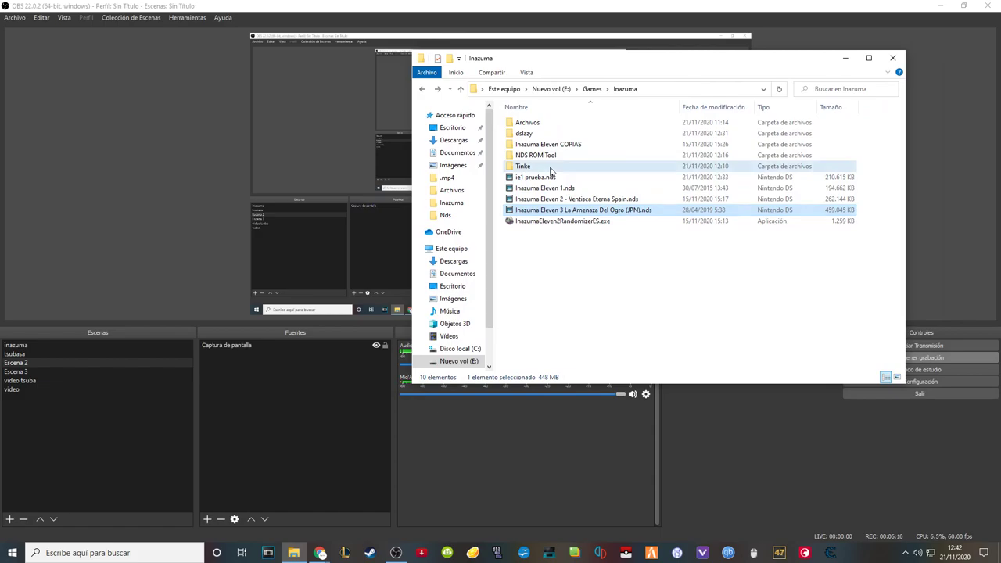
click(550, 167)
click(528, 135)
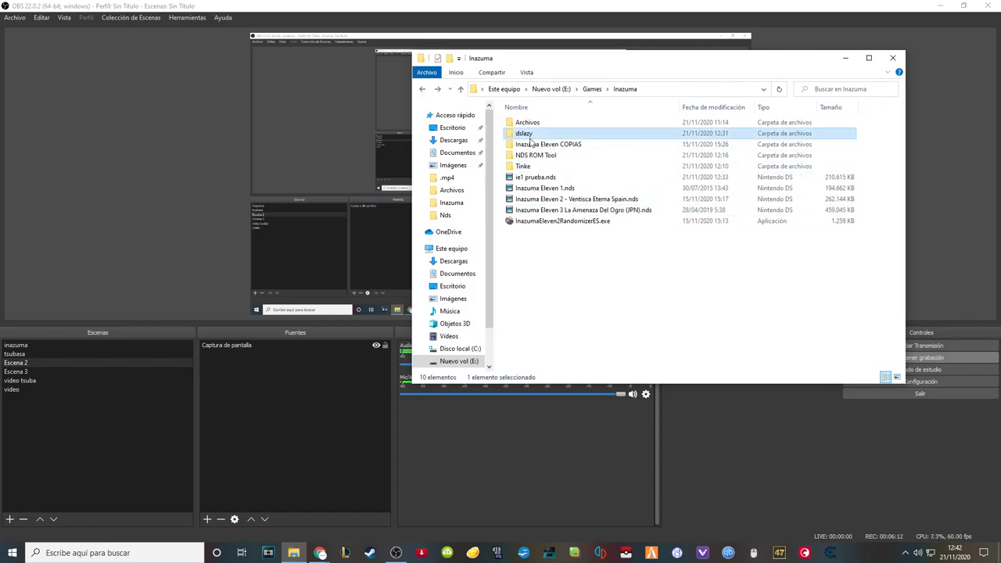
click(579, 167)
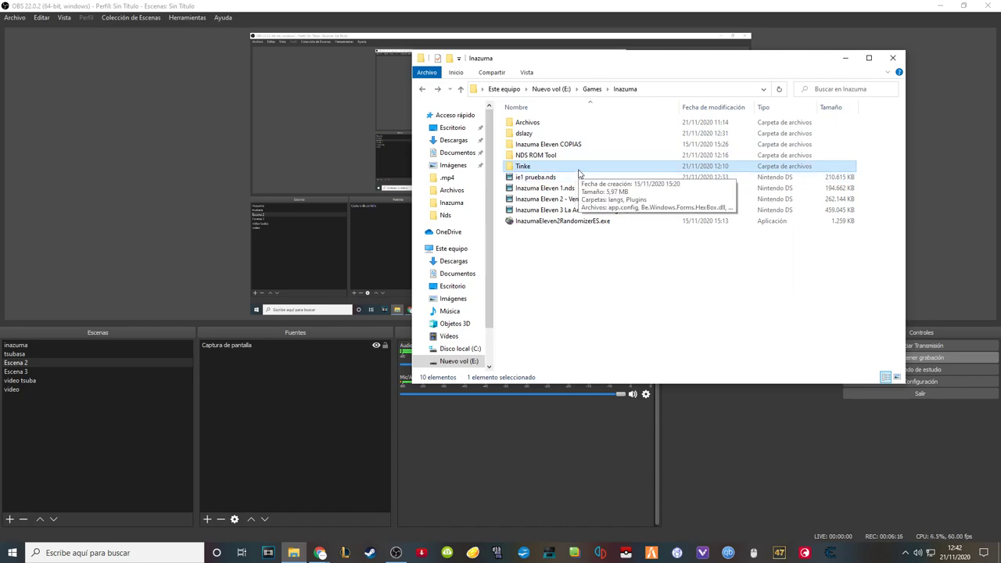
double_click(579, 168)
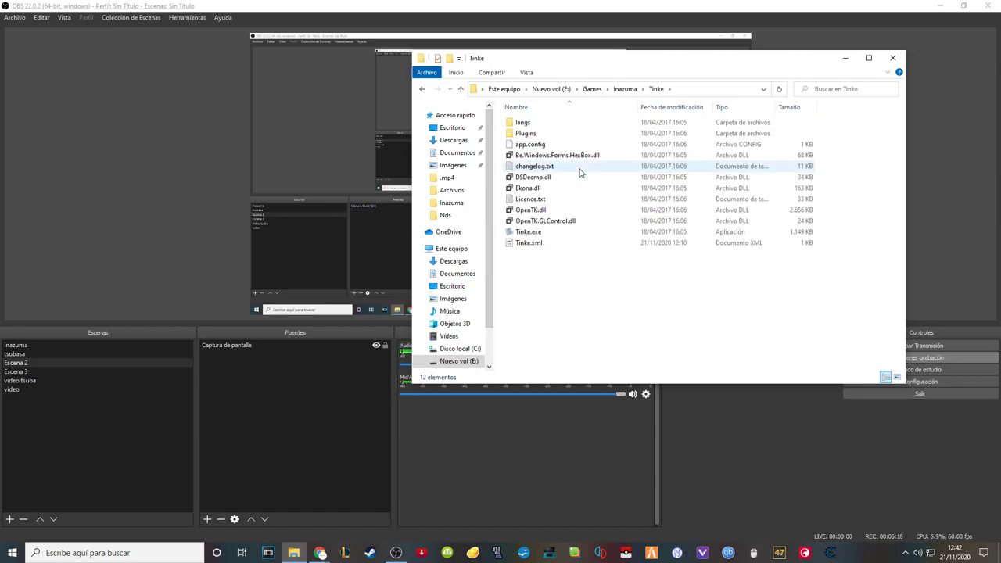
double_click(548, 232)
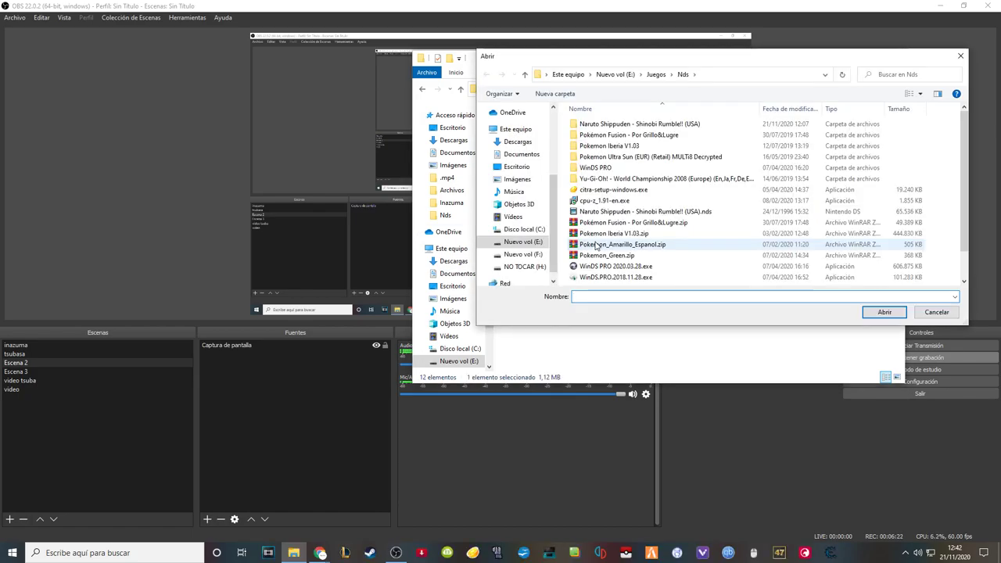
Step: Load Inazuma Eleven 3 La Amenaza Del Ogro (JPN).nds from the Inazuma folder into Tinke
drag(740, 65, 462, 66)
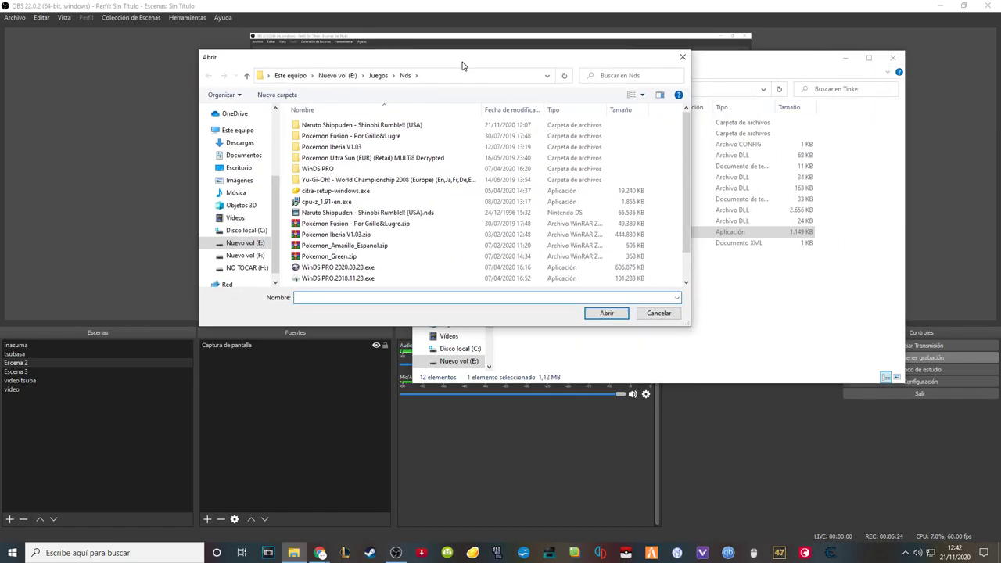
mouse_move(687, 159)
mouse_down()
mouse_move(680, 218)
mouse_move(683, 164)
mouse_up()
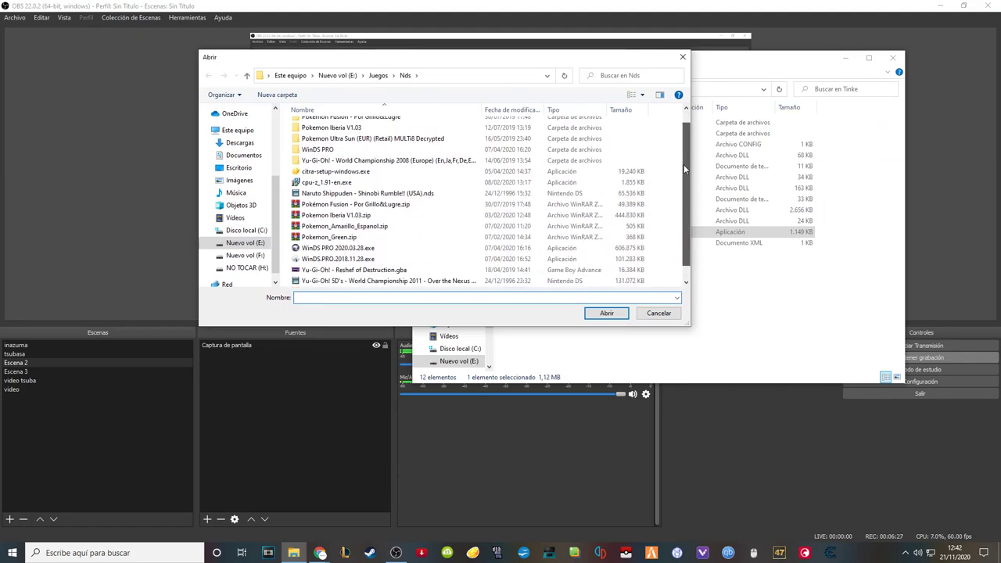
scroll(251, 217, up, 3)
click(240, 206)
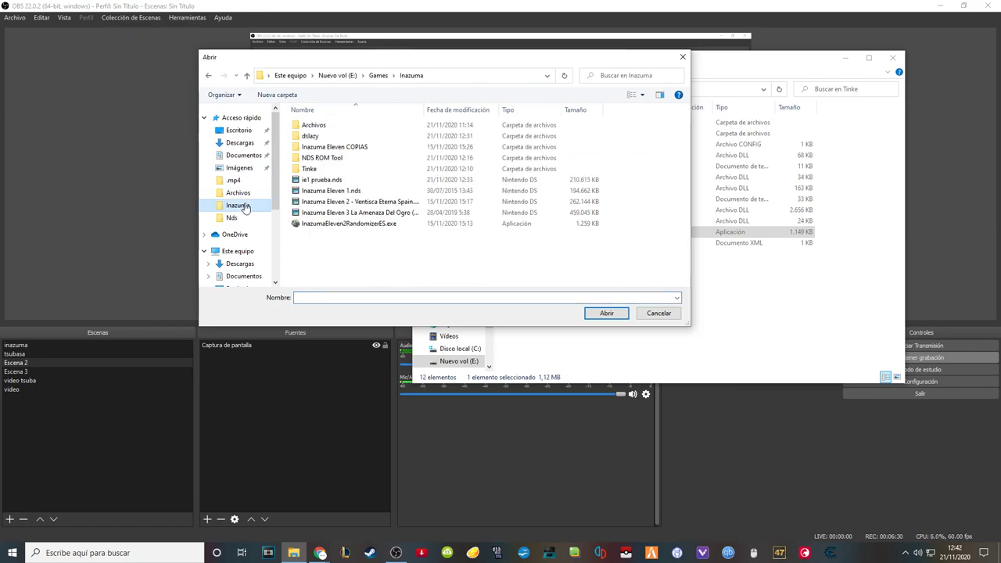
click(410, 213)
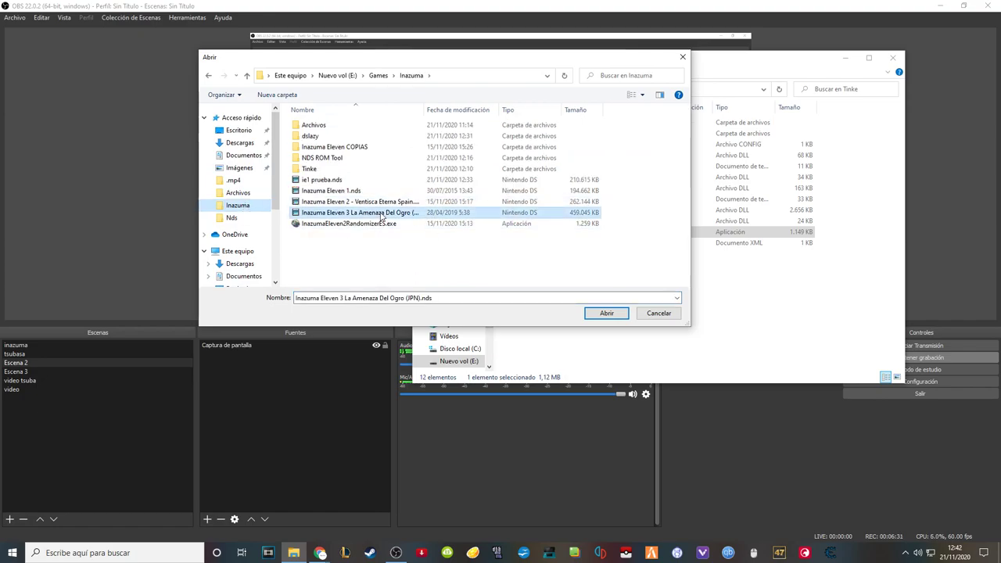
click(610, 314)
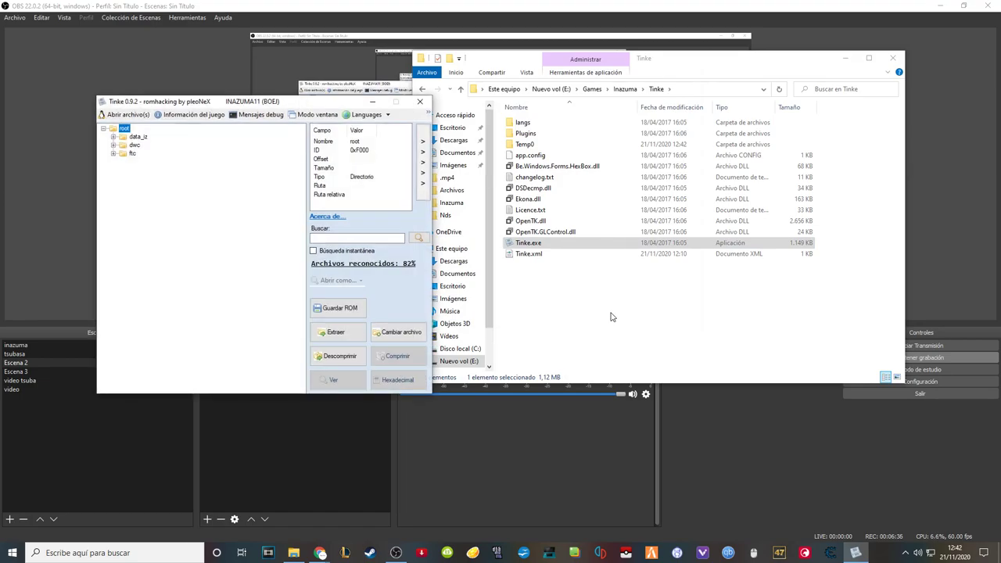
Step: Expand the ROM's data_iz and movie folders and select the video file op00f.mods
drag(262, 104, 573, 100)
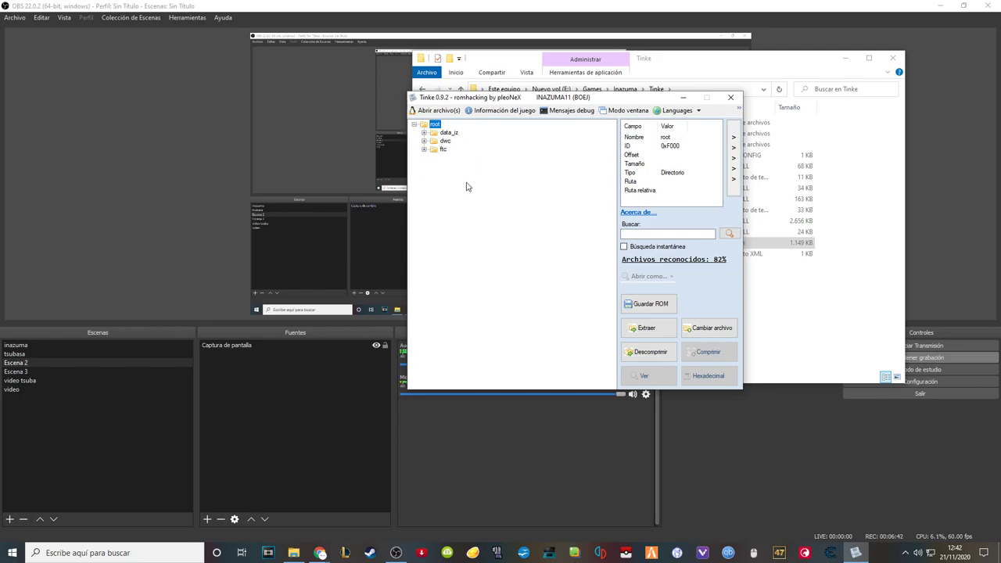
drag(509, 100, 598, 101)
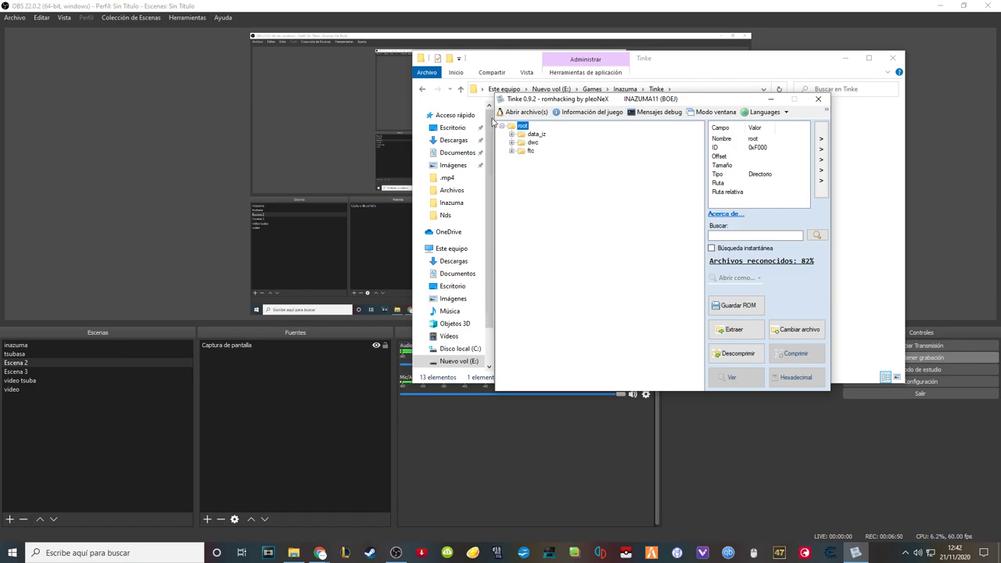
click(512, 136)
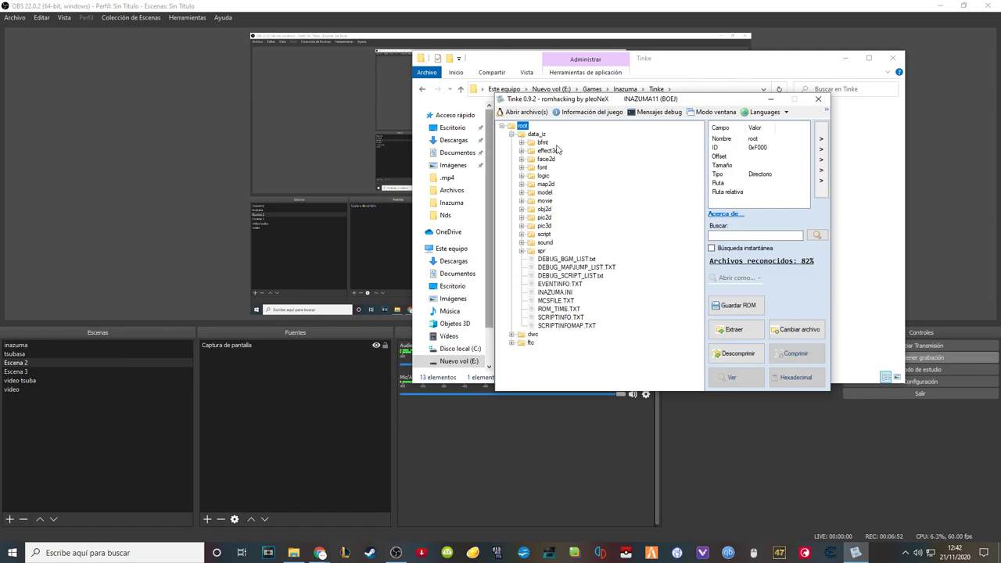
click(545, 202)
click(521, 202)
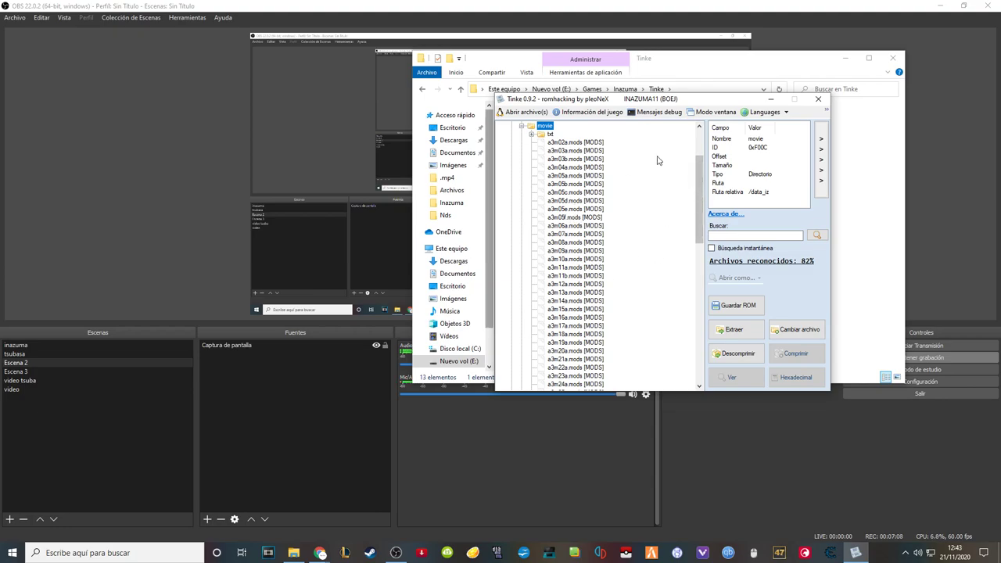
drag(698, 169, 702, 279)
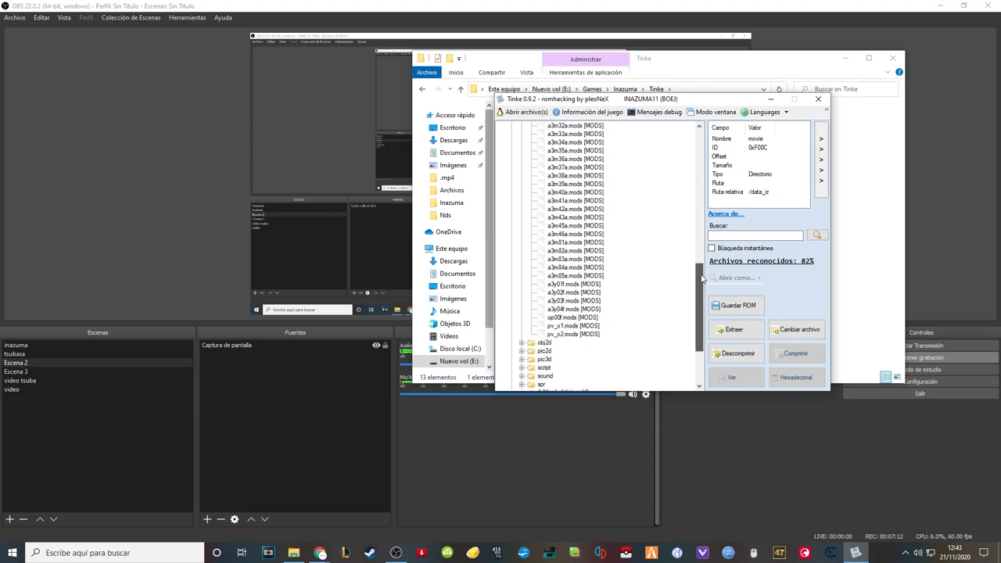
click(563, 317)
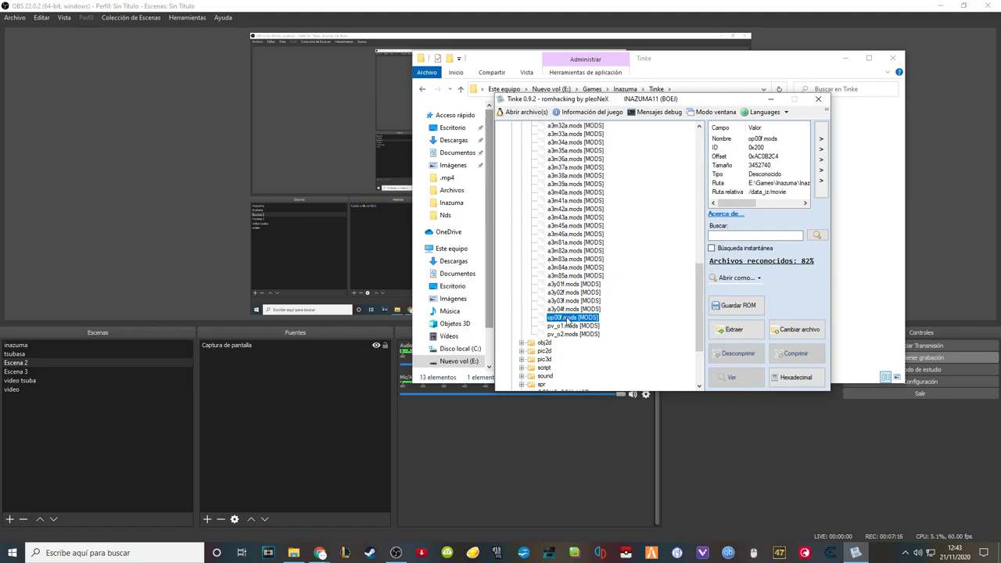
Step: View op00f.mods as a palette (Paleta) and as tiles (Tile)
click(755, 280)
click(741, 295)
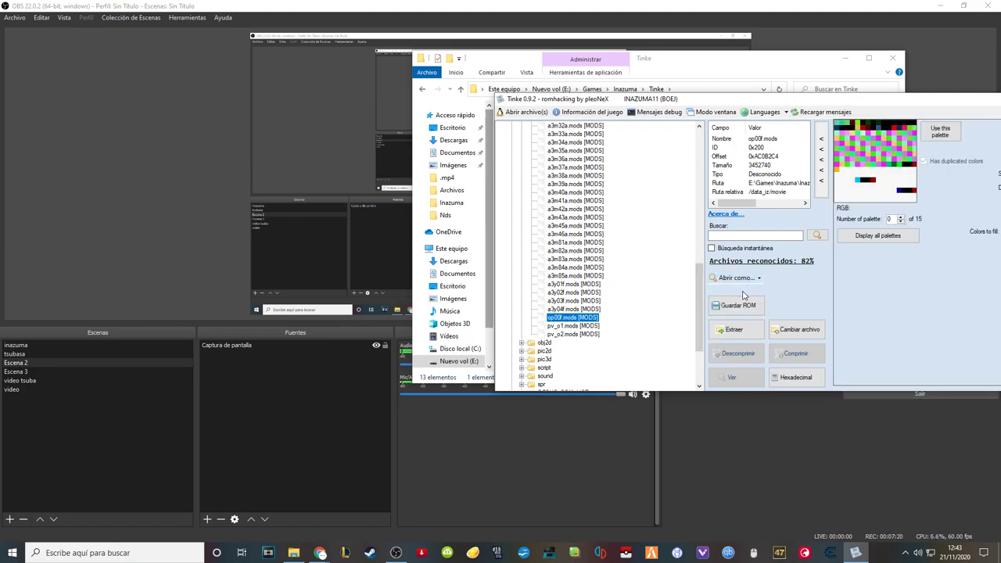
drag(795, 106, 593, 105)
click(535, 276)
click(542, 285)
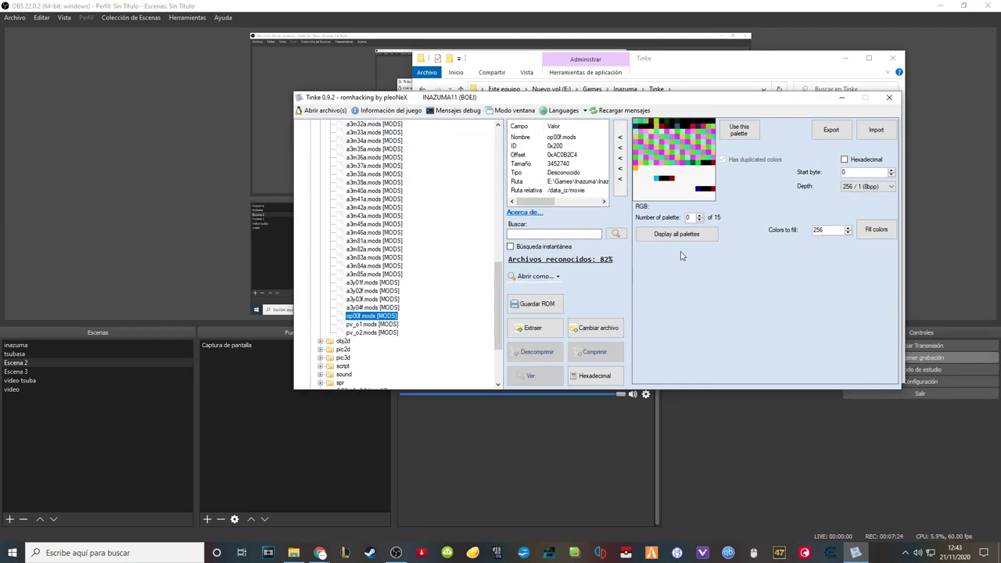
Step: Try to open op00f.mods as a map, and as a compressed file with reading offset 0
click(534, 276)
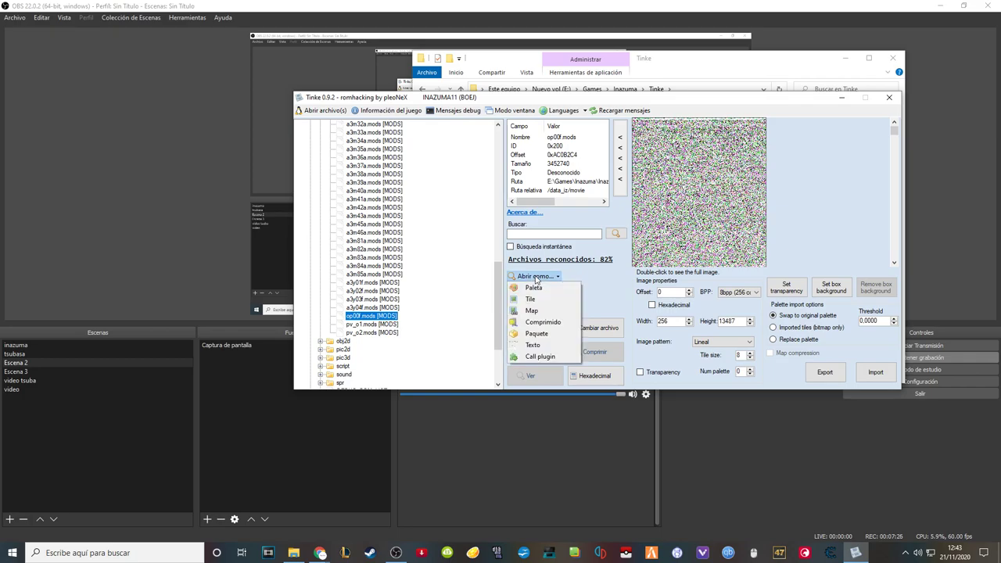
click(555, 312)
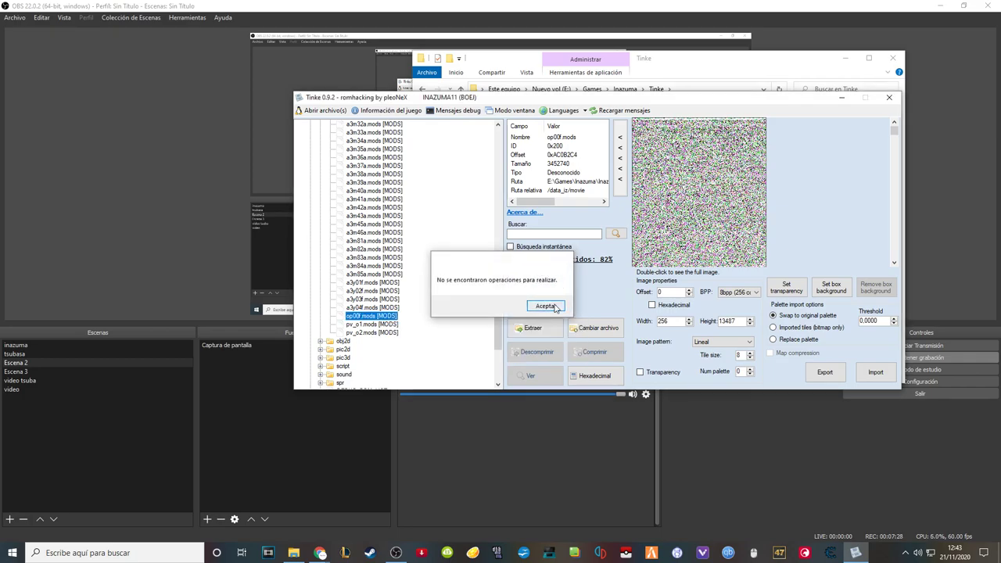
click(547, 306)
click(557, 278)
click(562, 322)
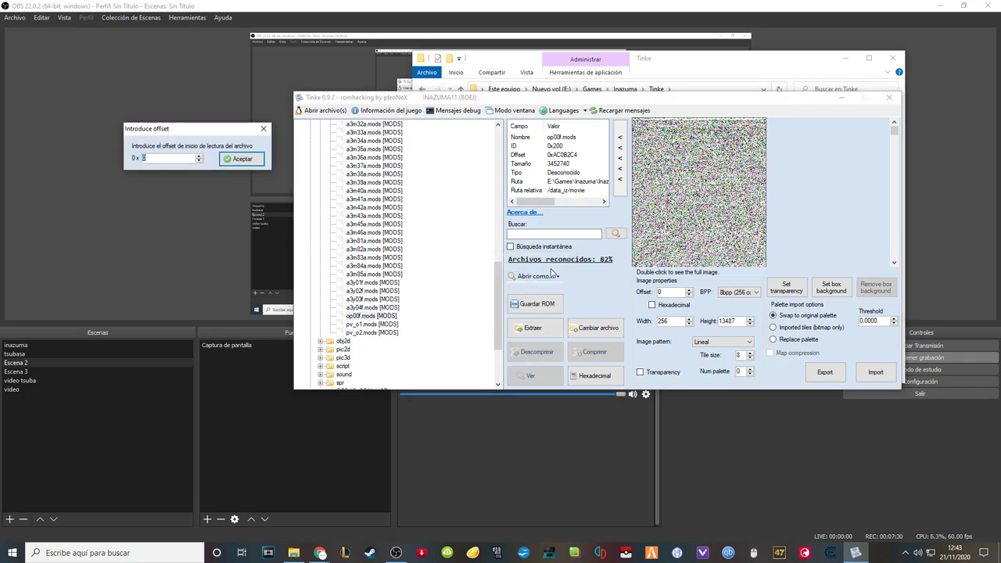
click(242, 159)
Step: Open op00f.mods as text (Texto) and keep it selected in the movie folder
click(556, 278)
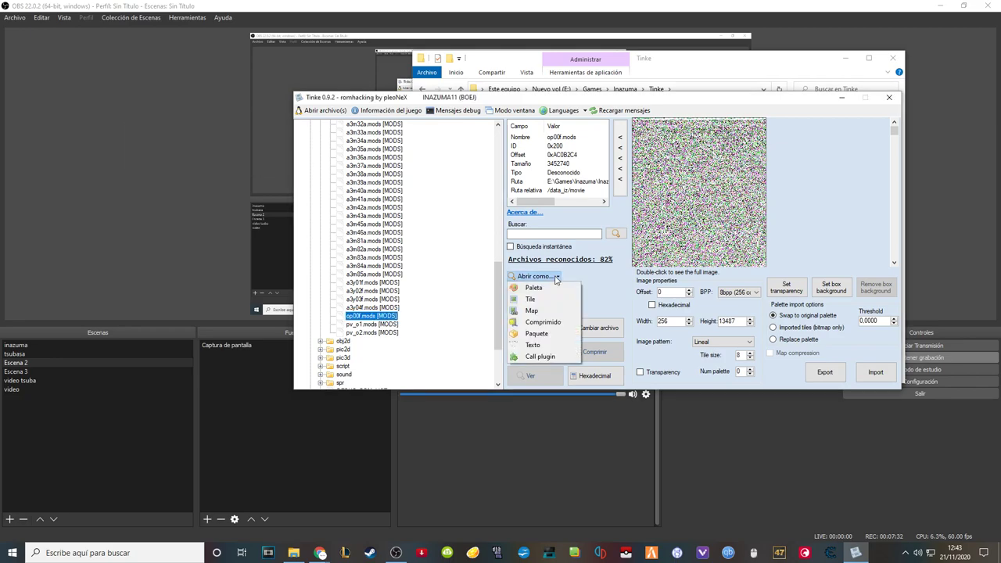
click(561, 346)
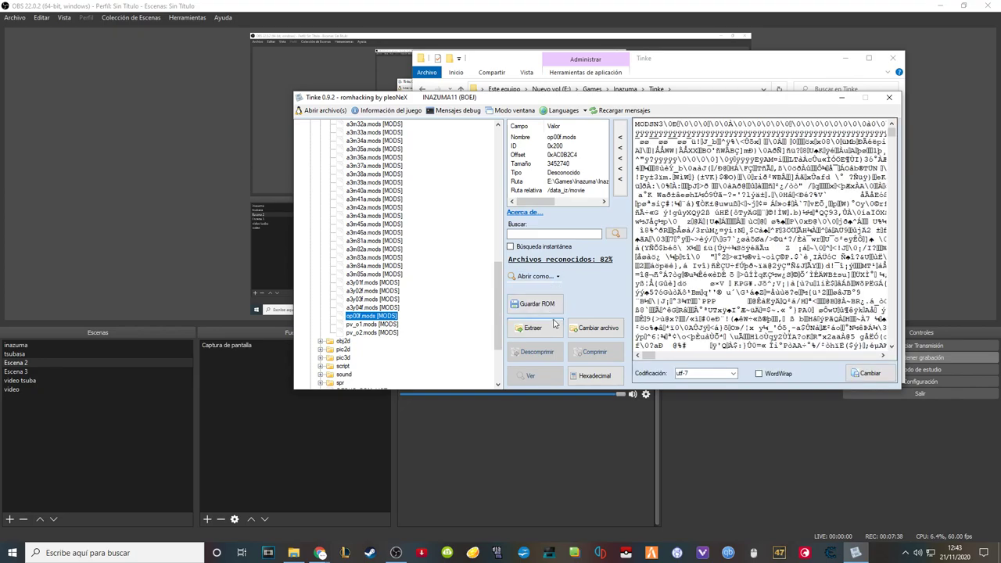
click(372, 307)
click(362, 316)
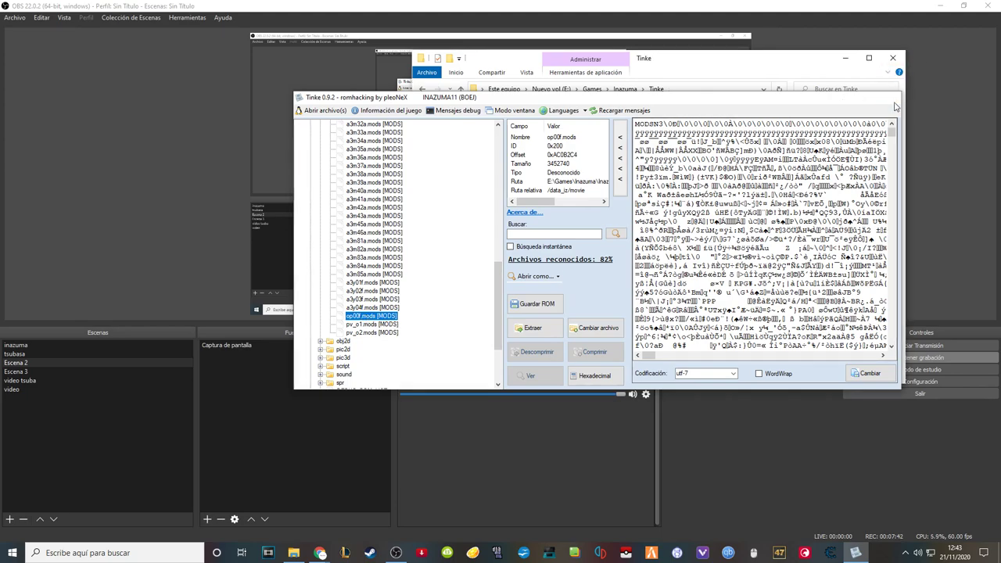
Step: Restart Tinke with the ROM Inazuma Eleven 3 La Amenaza Del Ogro (JPN).nds and place its window over the Tinke folder
click(889, 97)
double_click(561, 233)
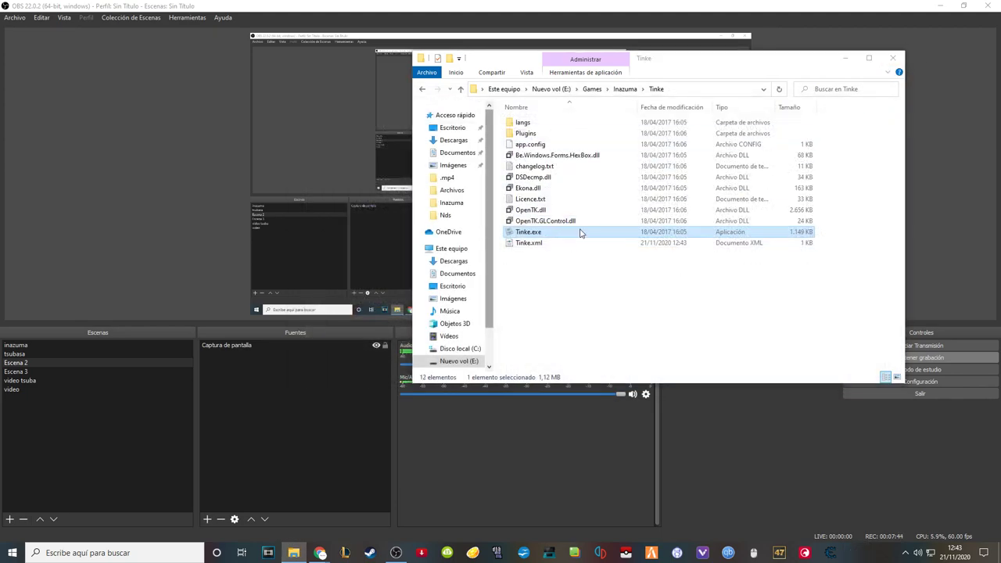
click(461, 212)
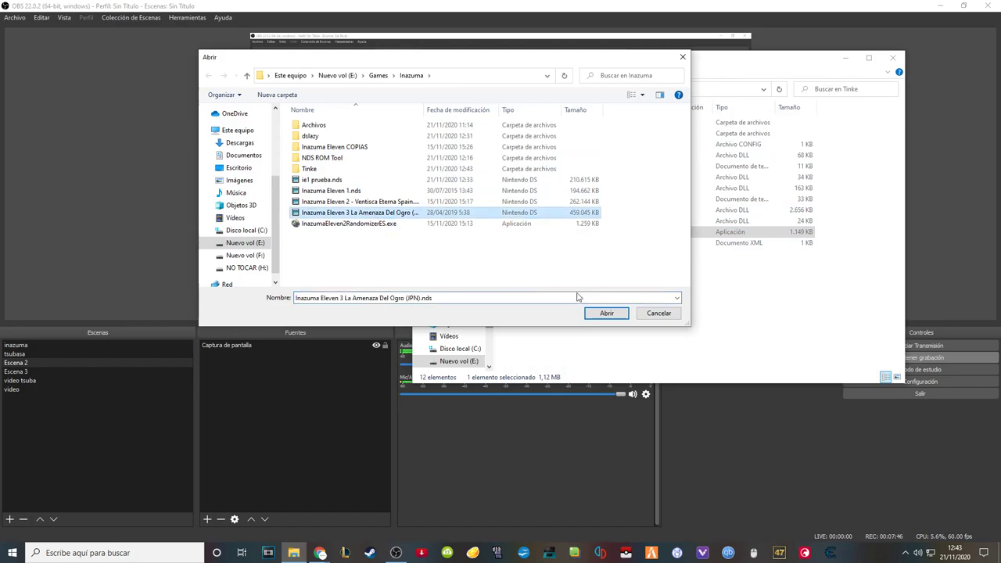
click(606, 313)
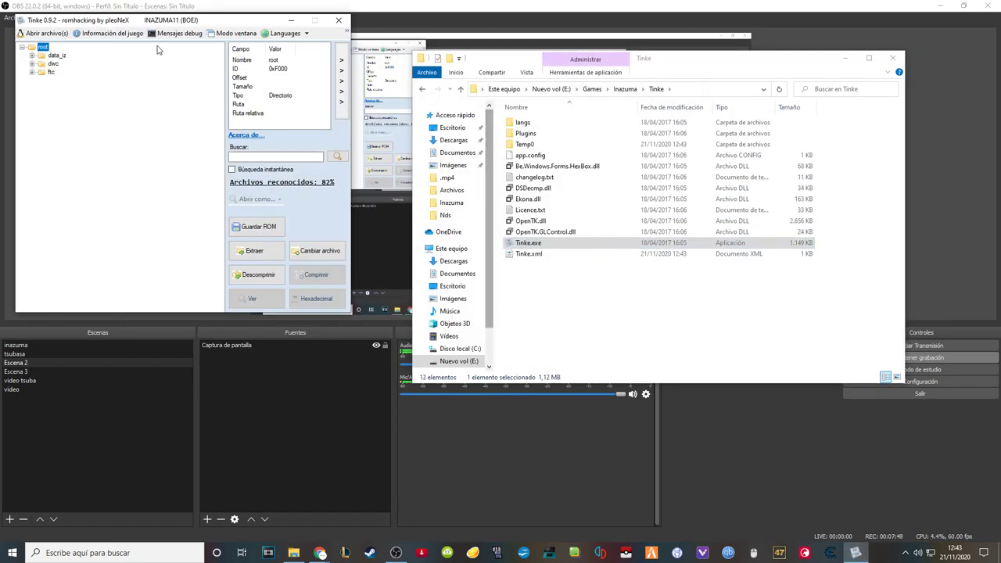
drag(187, 19, 481, 57)
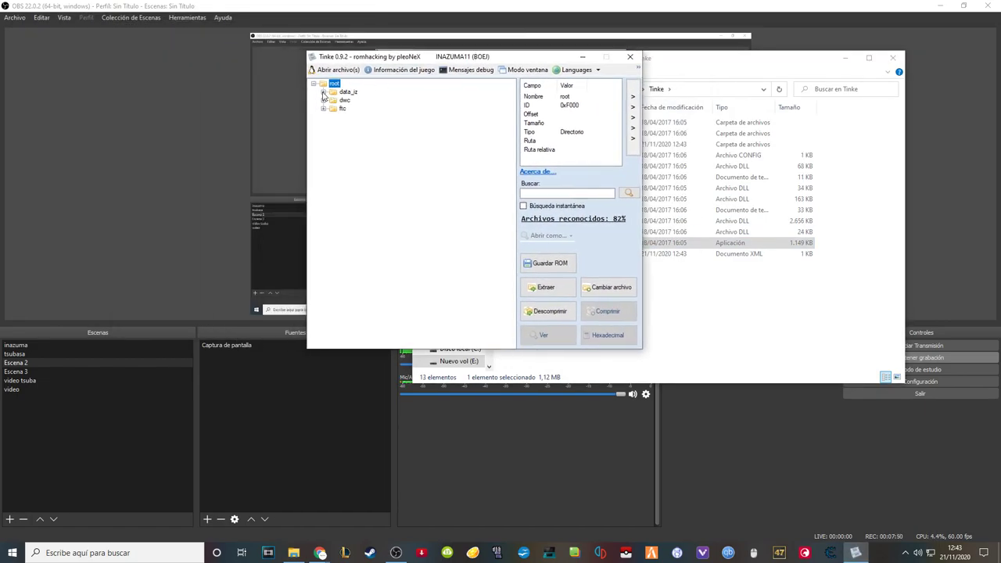
Step: Extract op00f.mods from the ROM's data_iz/movie folder into the Inazuma folder
click(323, 92)
double_click(358, 159)
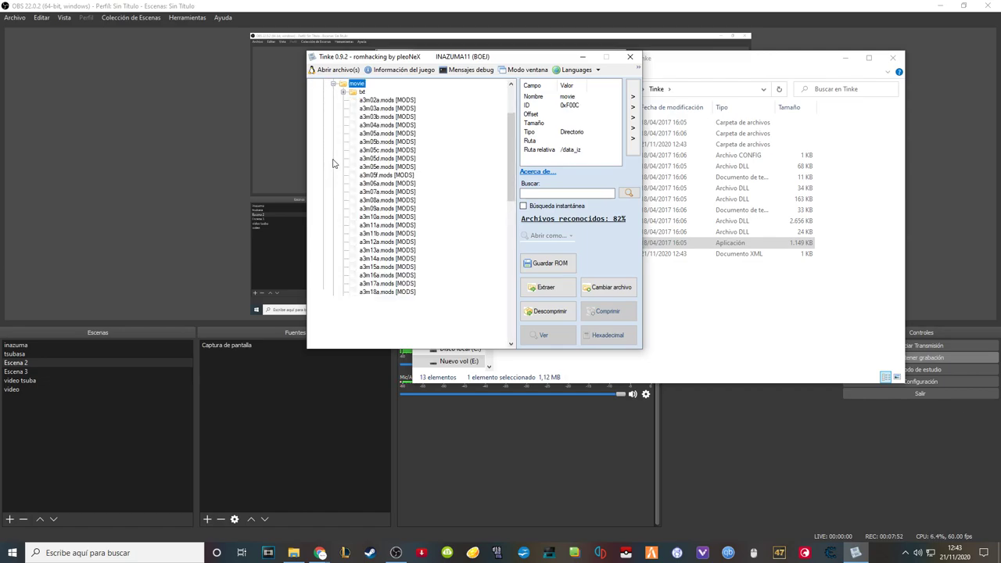
drag(507, 127, 507, 251)
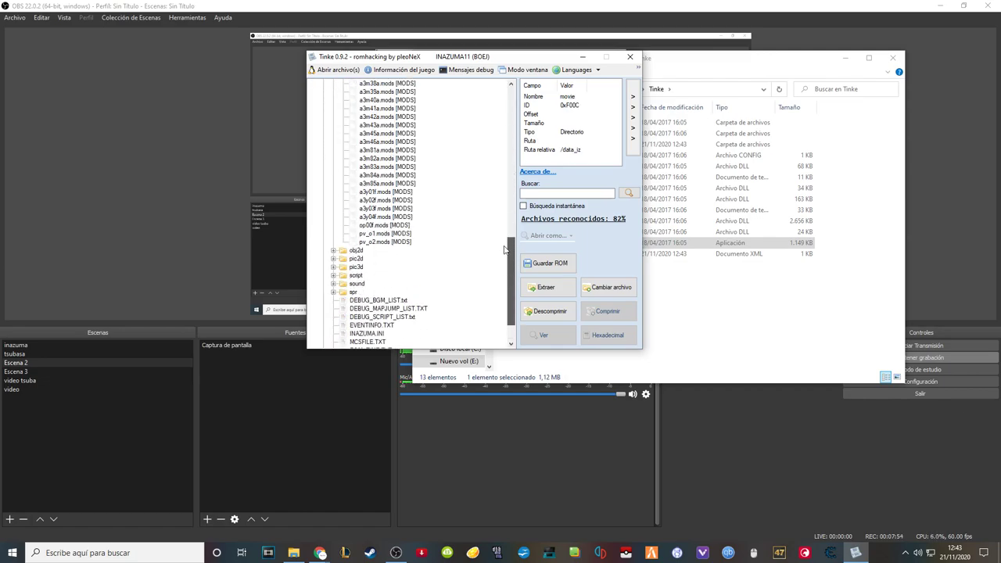
click(381, 225)
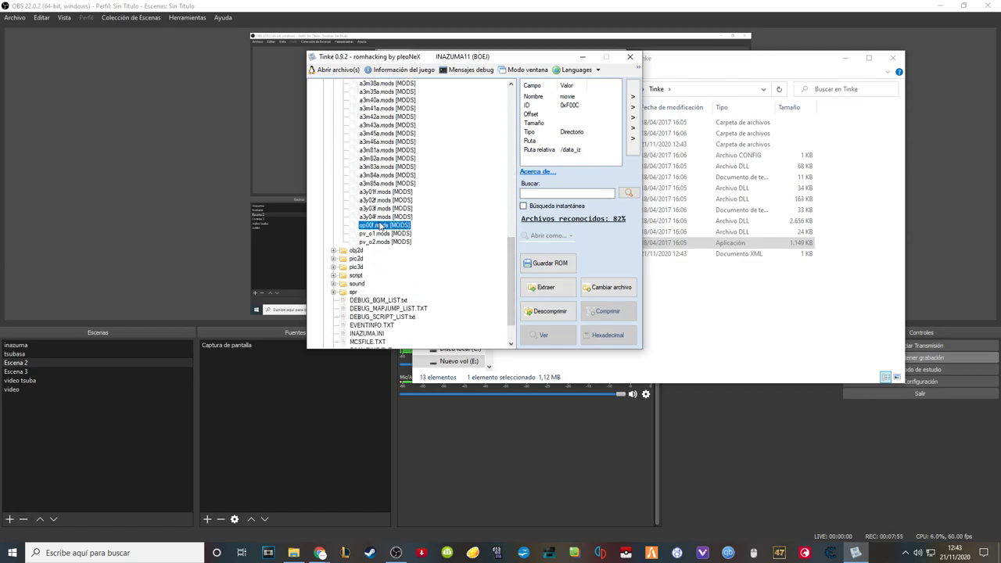
drag(516, 285, 507, 253)
click(547, 287)
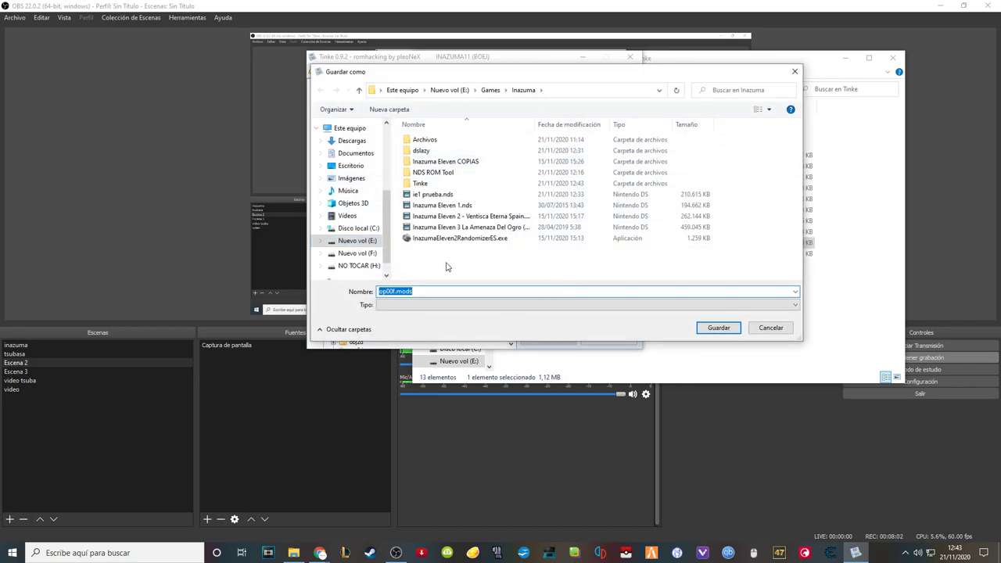
click(719, 327)
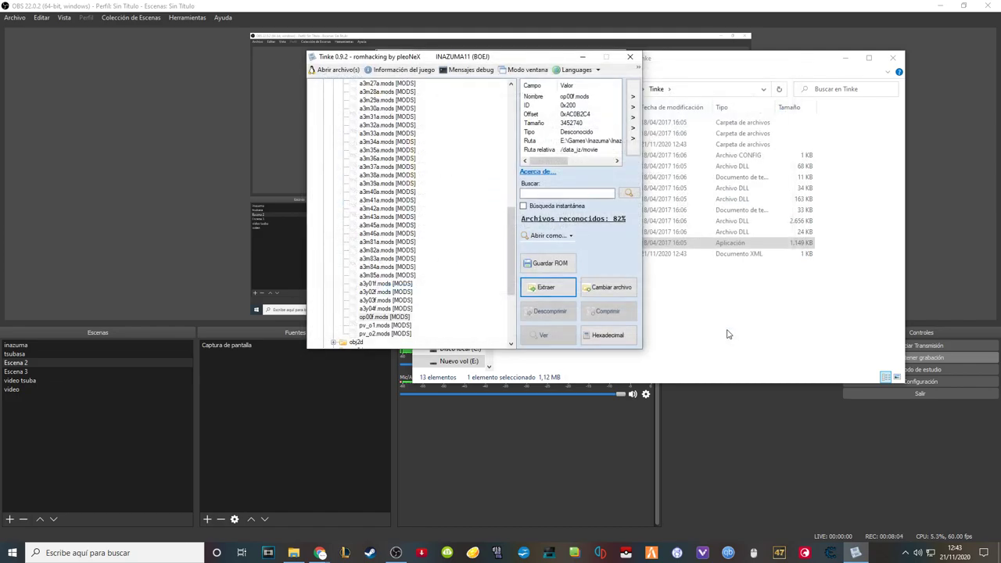
Step: Close Tinke and select the extracted op00f.mods in the Inazuma folder
click(629, 57)
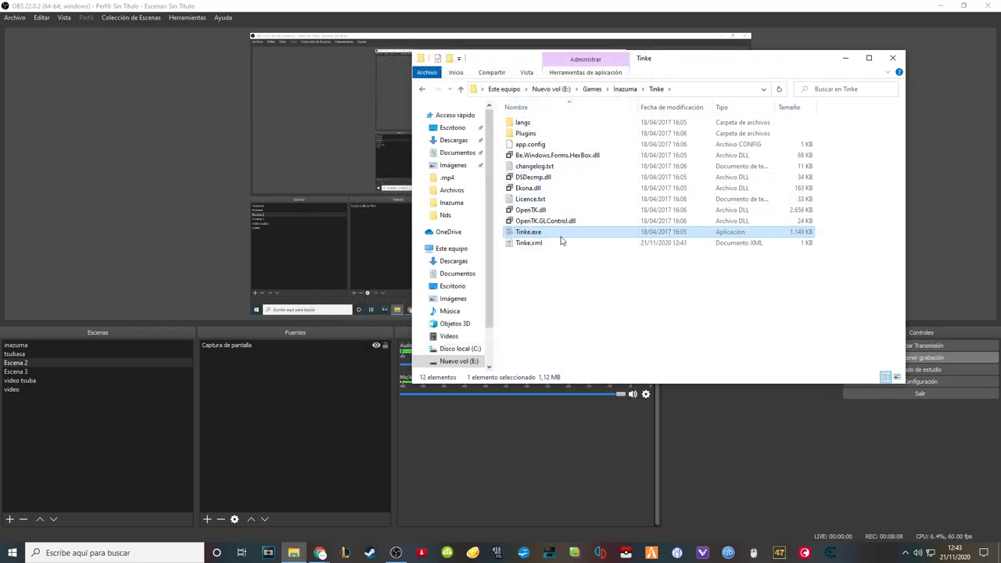
click(624, 88)
click(546, 233)
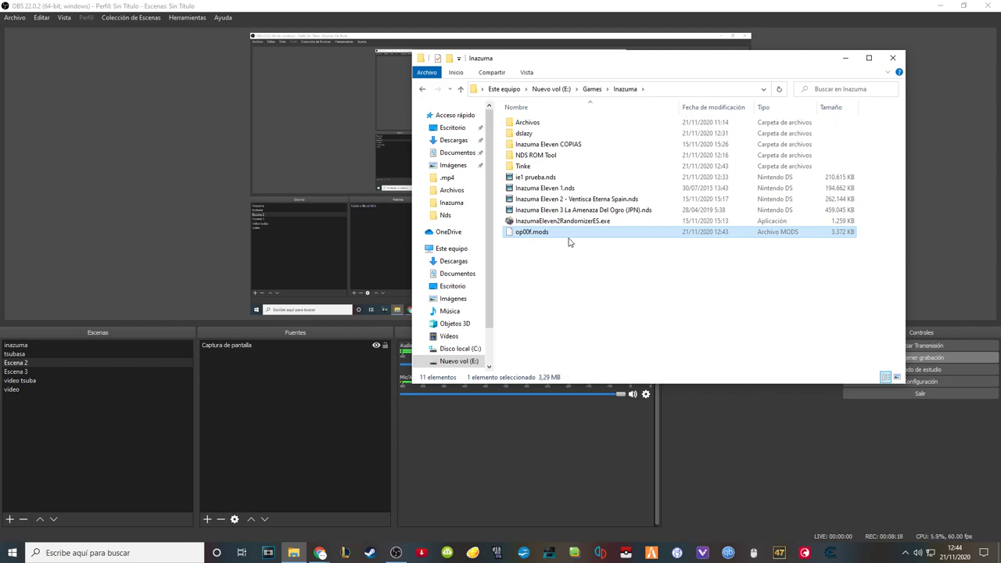
click(568, 238)
click(553, 235)
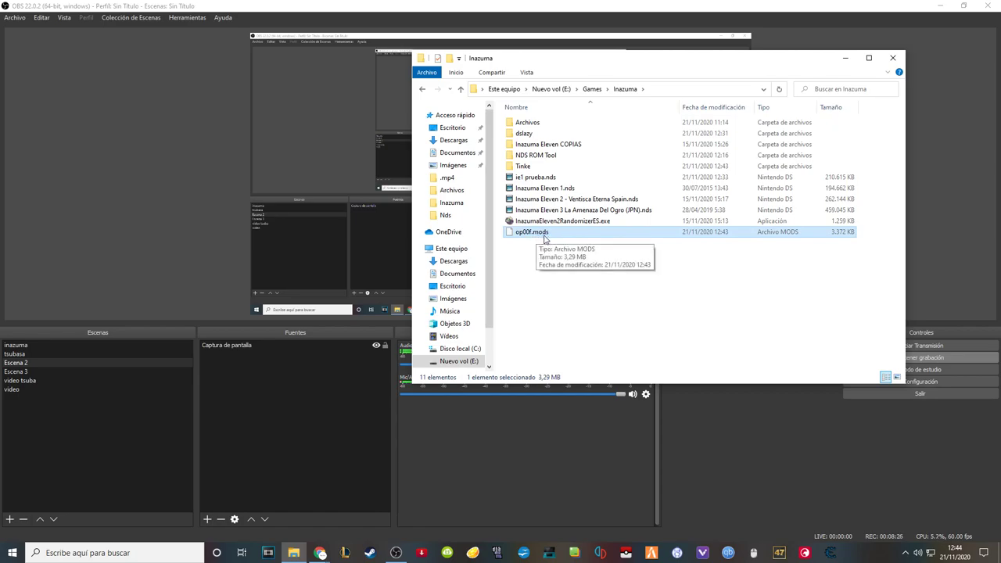
key(Up)
key(Down)
click(539, 287)
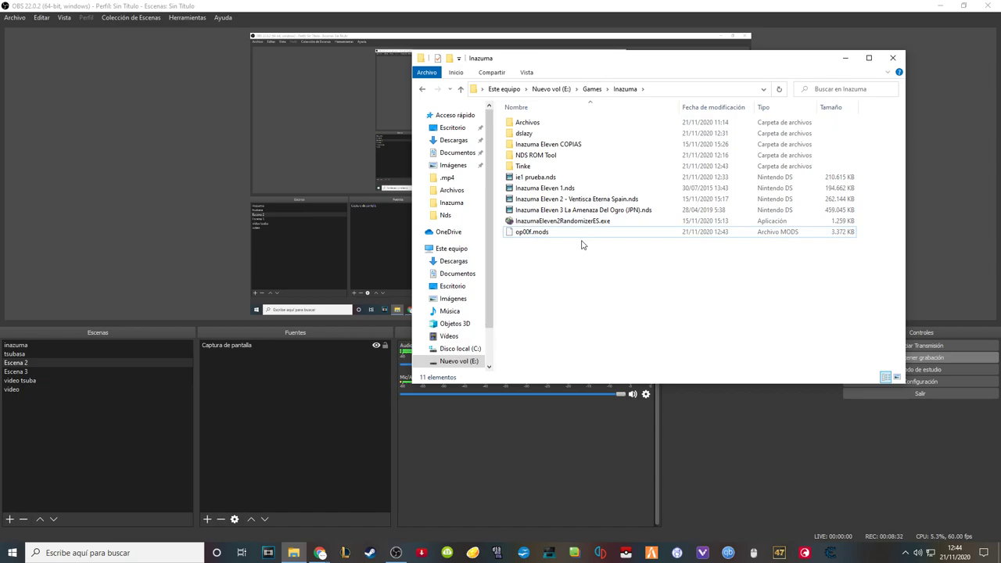
click(576, 233)
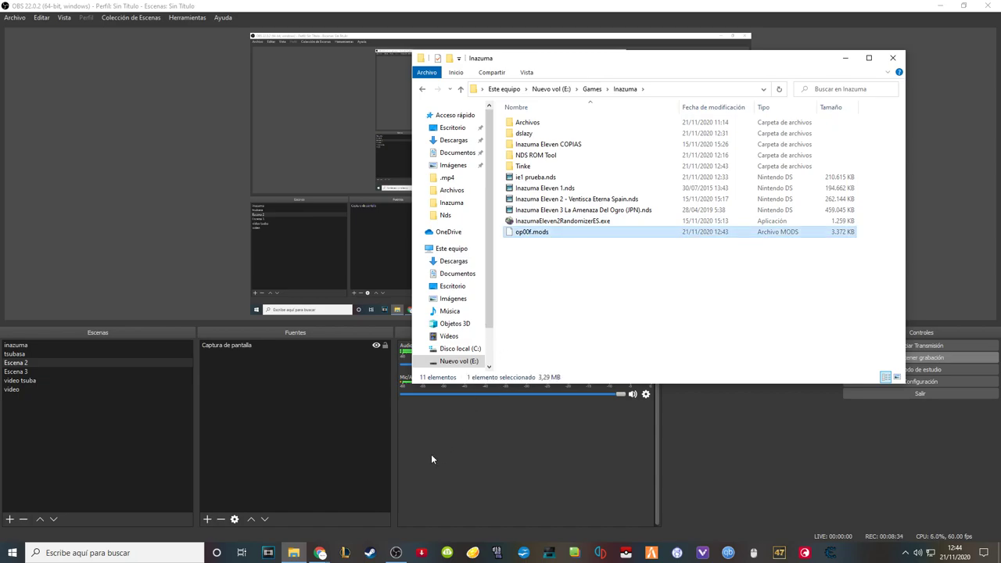
Step: Switch to the Online-Convert MOD to MP4 page in Chrome and place the Inazuma folder window beside it
mouse_move(321, 547)
click(356, 493)
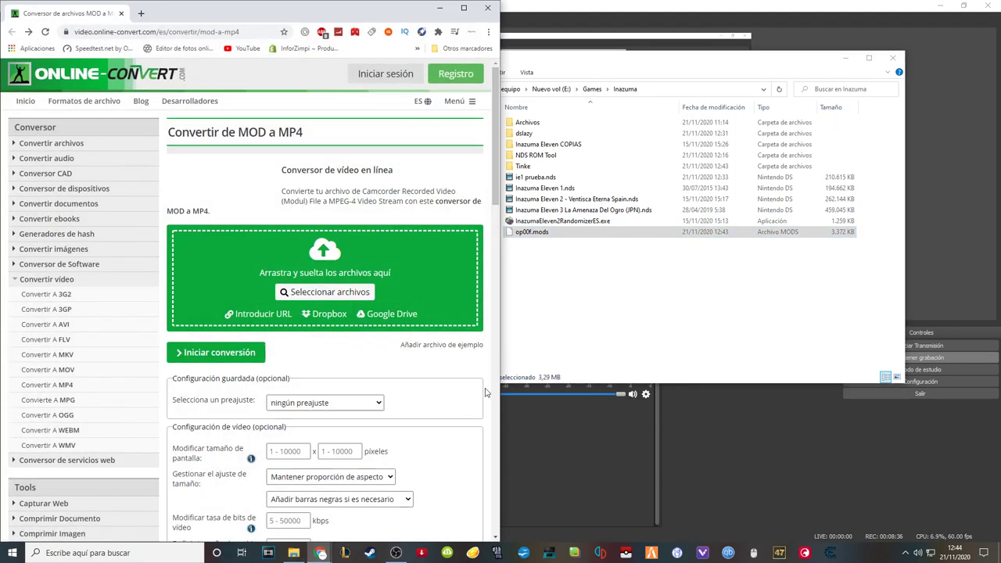
drag(627, 63, 735, 50)
scroll(493, 111, down, 1)
drag(492, 112, 494, 76)
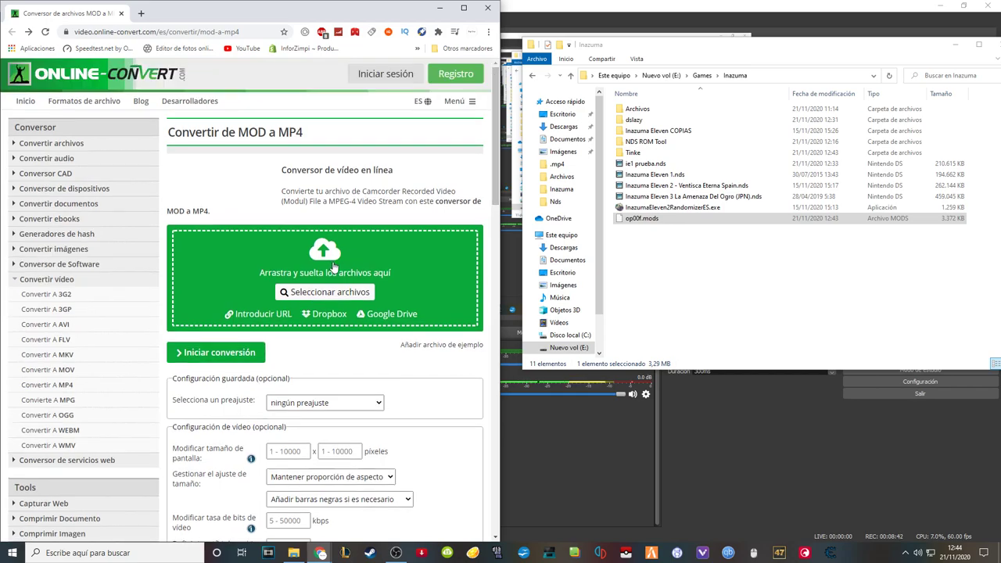
Step: Try to convert op00f.mods to MP4 with the 1280x720 HD 60p preset, and return to the converter page
drag(643, 219, 379, 271)
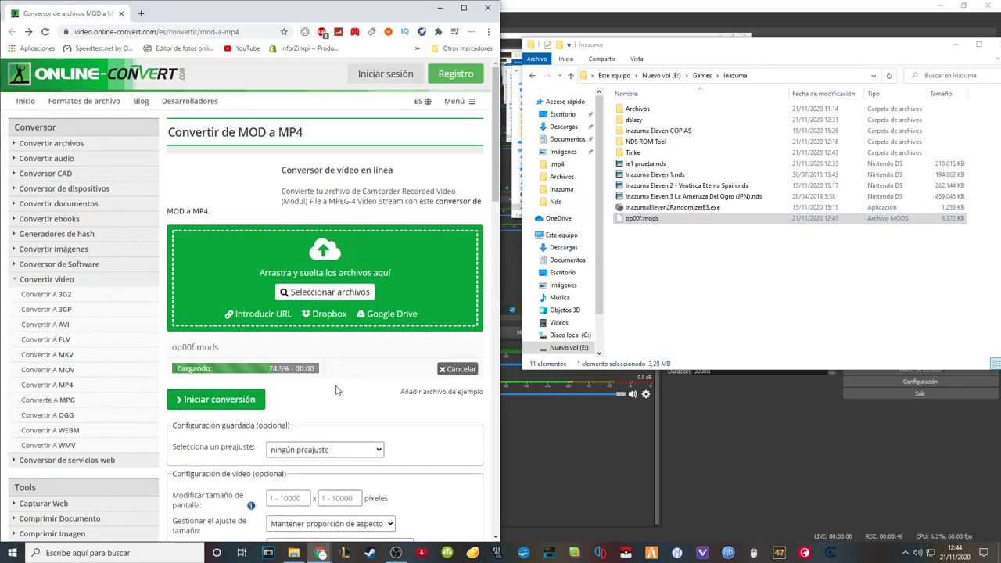
scroll(497, 157, down, 4)
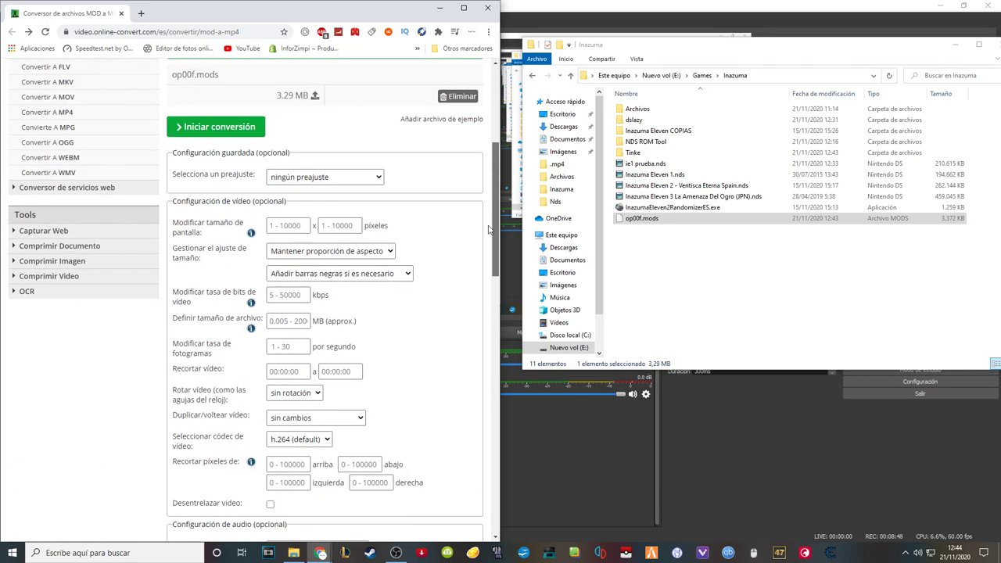
click(378, 140)
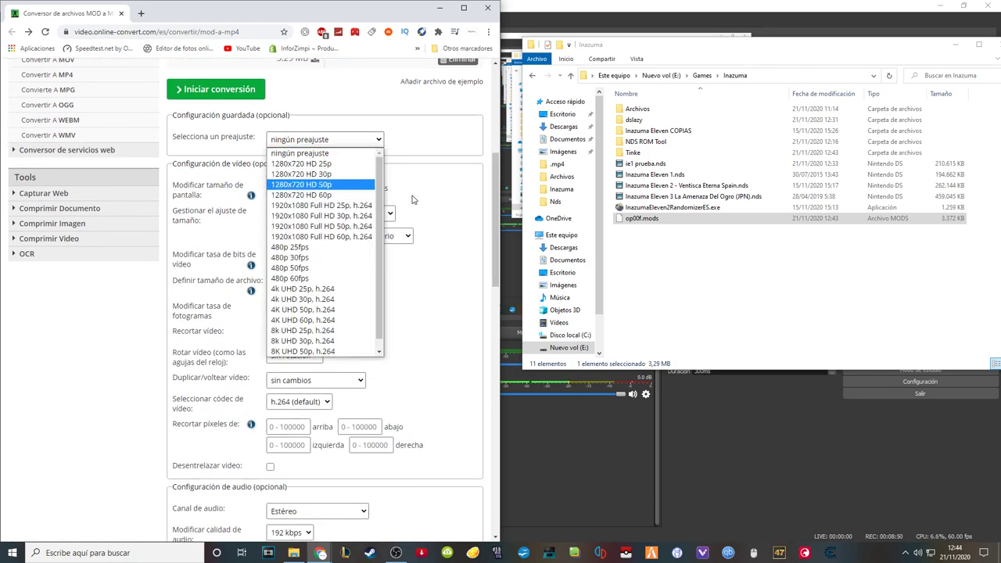
click(350, 196)
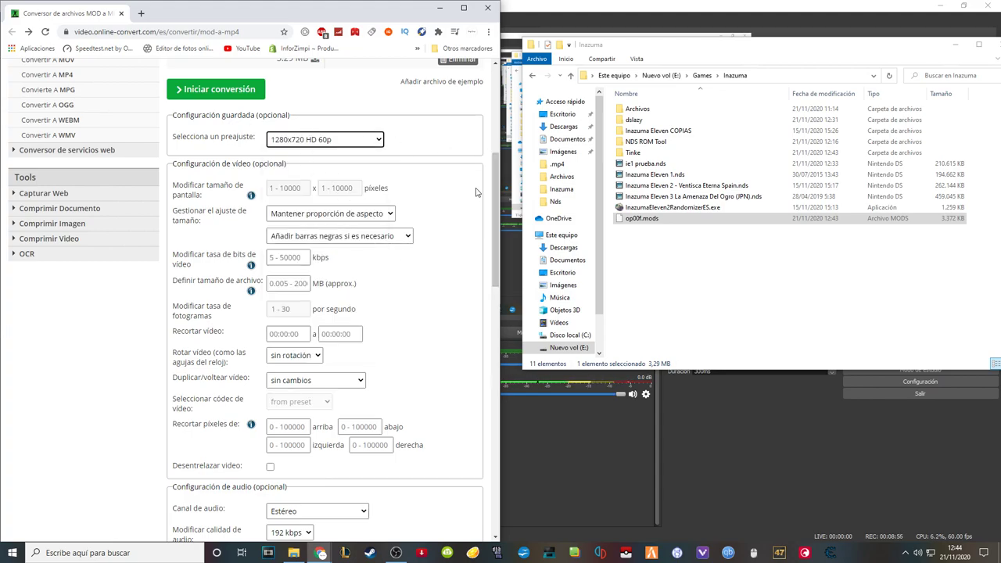
scroll(478, 192, down, 6)
scroll(485, 188, up, 4)
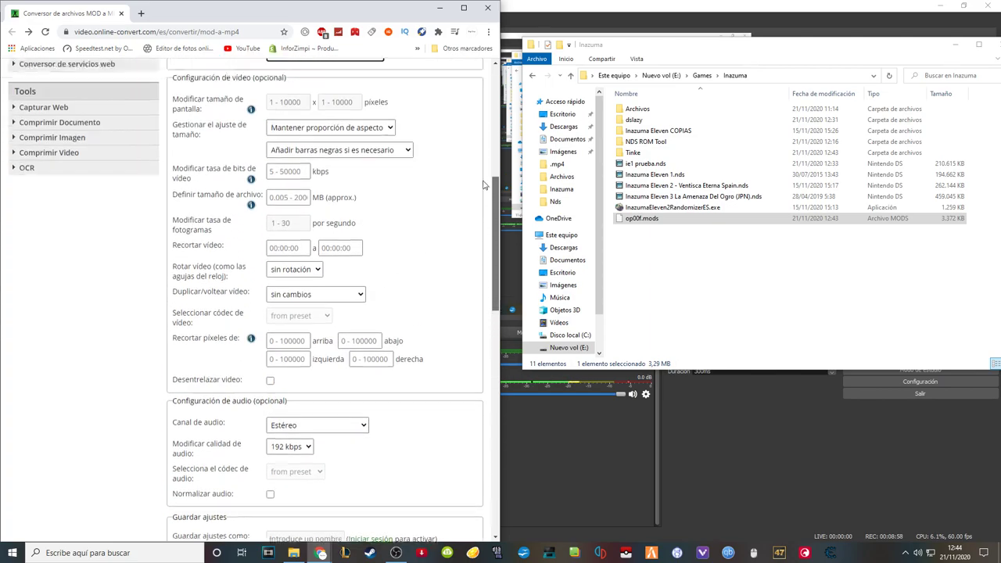
scroll(485, 187, up, 3)
click(283, 200)
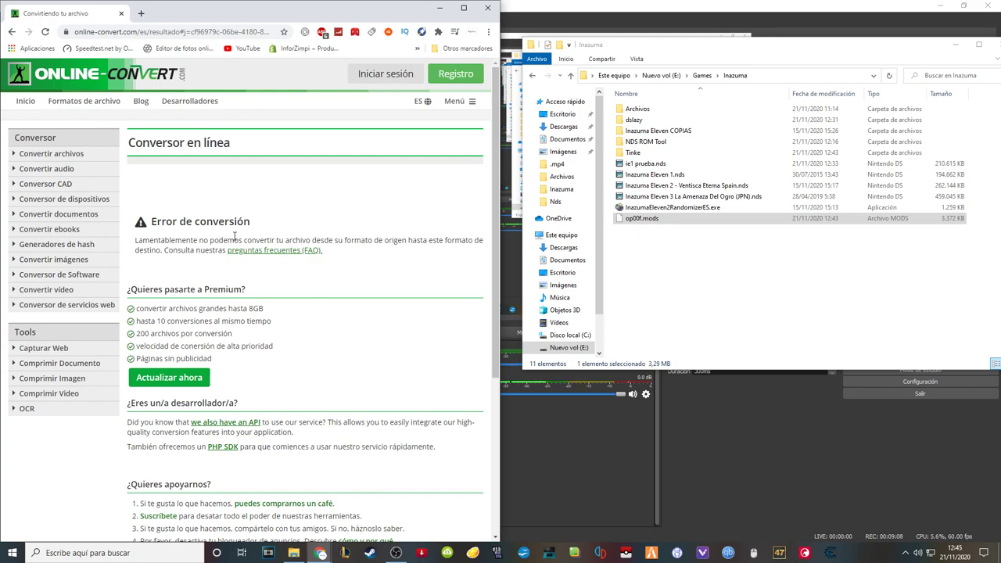
click(10, 32)
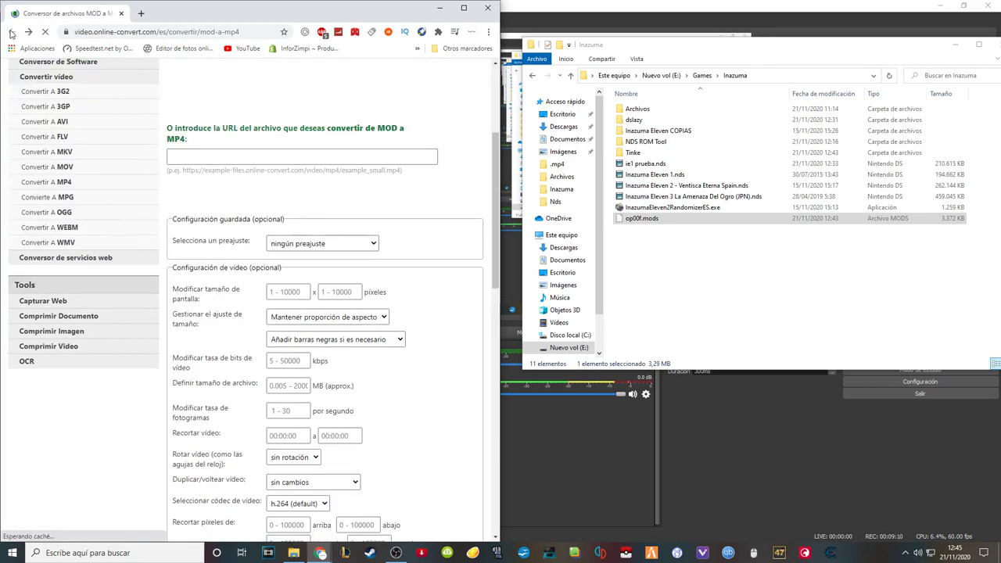
Step: Rename op00f.mods in the Inazuma folder as op00f.mod, accepting the extension change
right_click(677, 220)
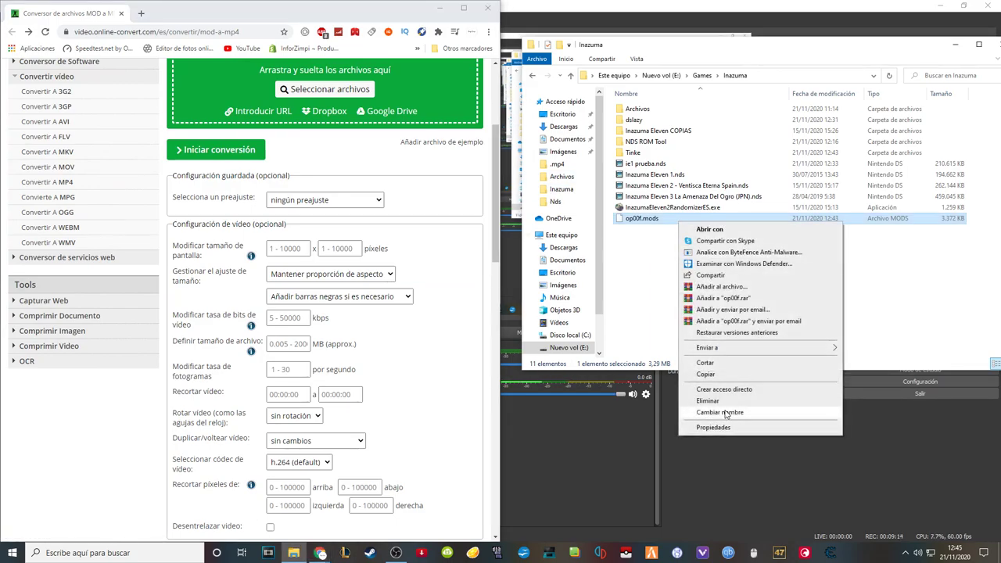
click(719, 412)
click(665, 219)
key(Return)
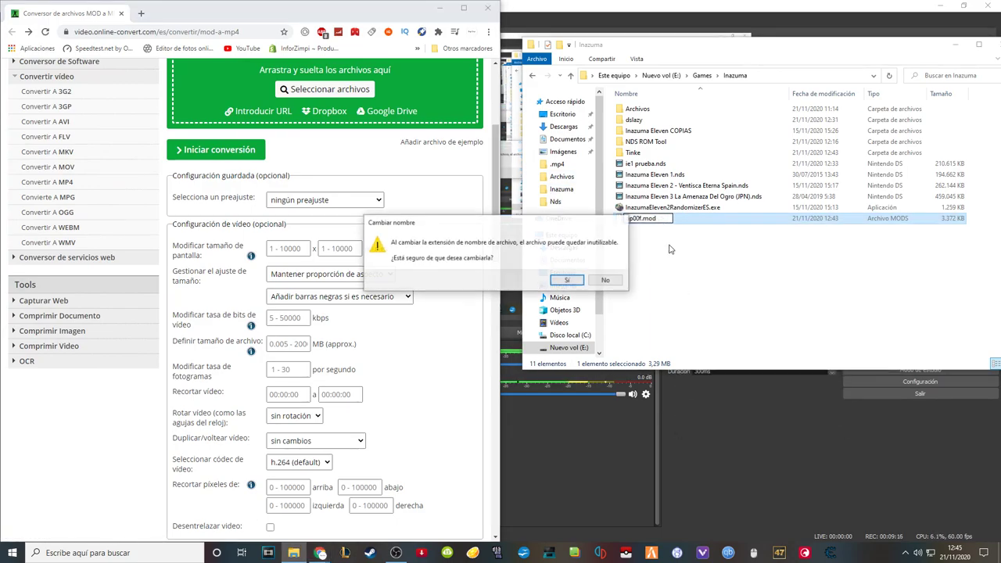
click(568, 284)
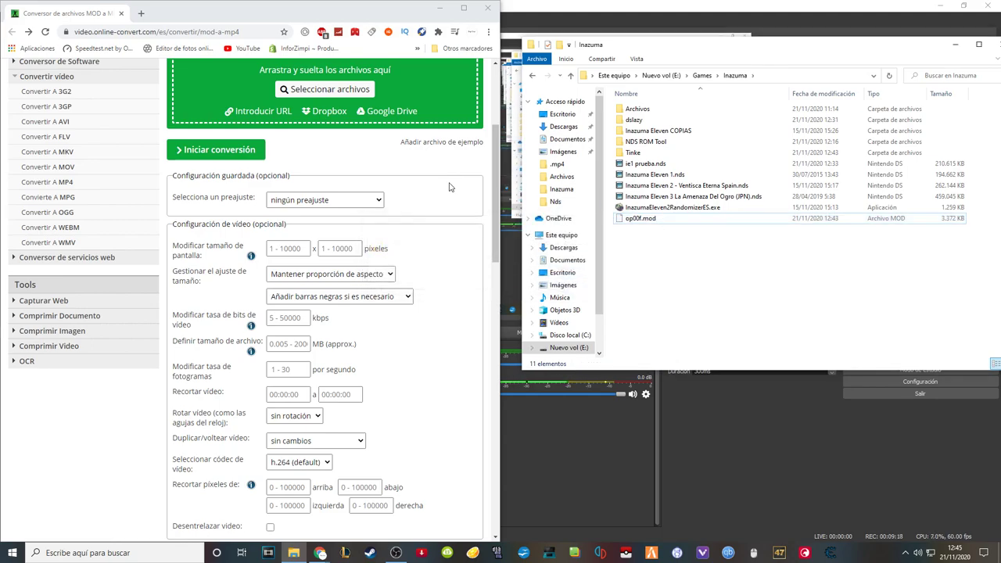
Step: Convert op00f.mod to MP4 with the 1280x720 HD 60p preset and save the result as op00f.mp4 in the Inazuma folder
click(665, 222)
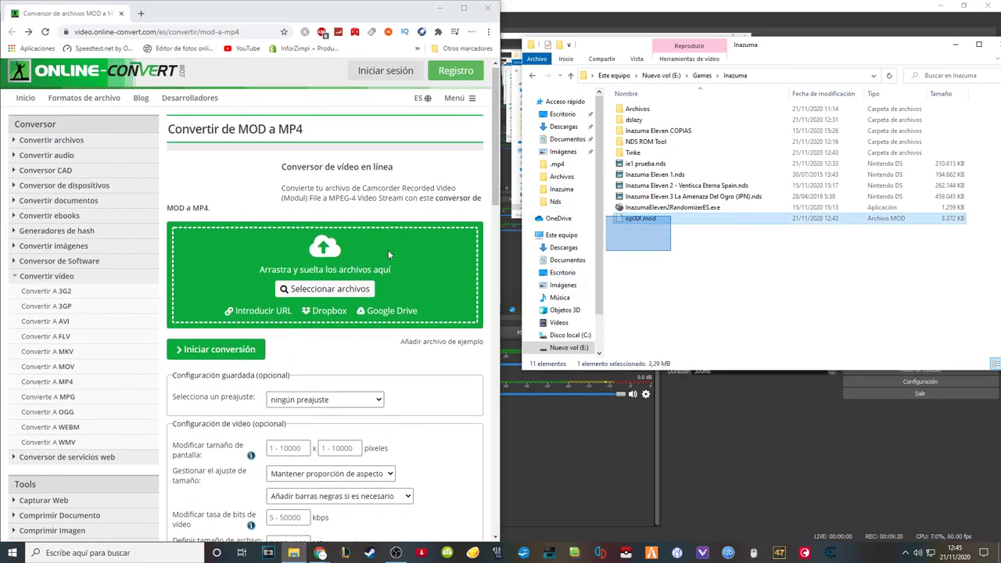
drag(635, 226, 391, 270)
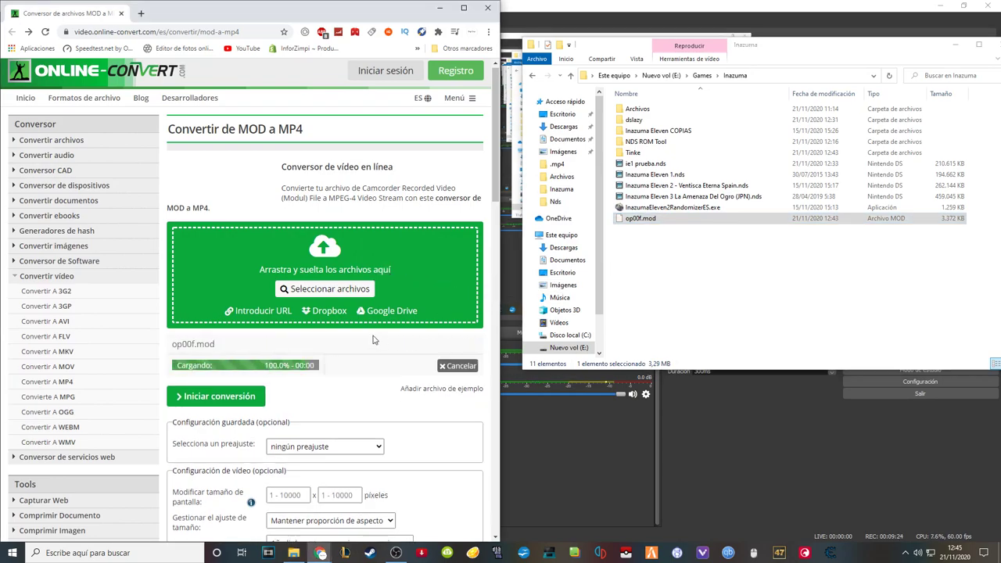
click(325, 447)
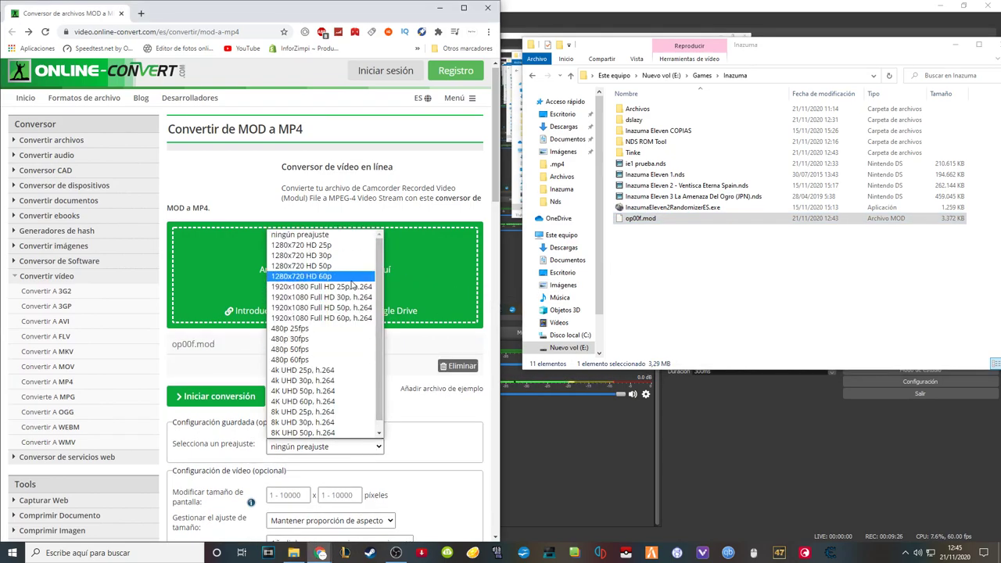
click(301, 276)
click(237, 400)
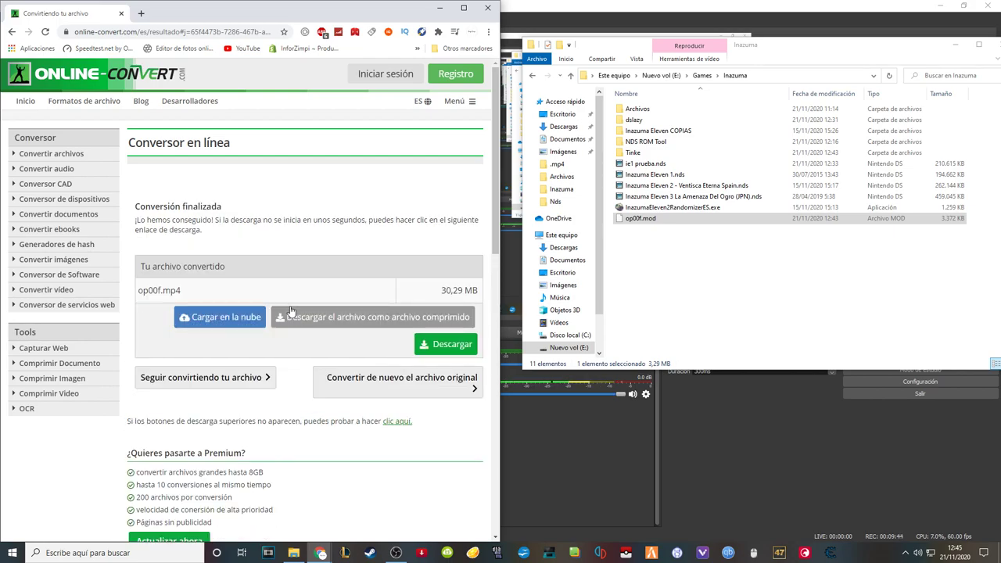
click(437, 346)
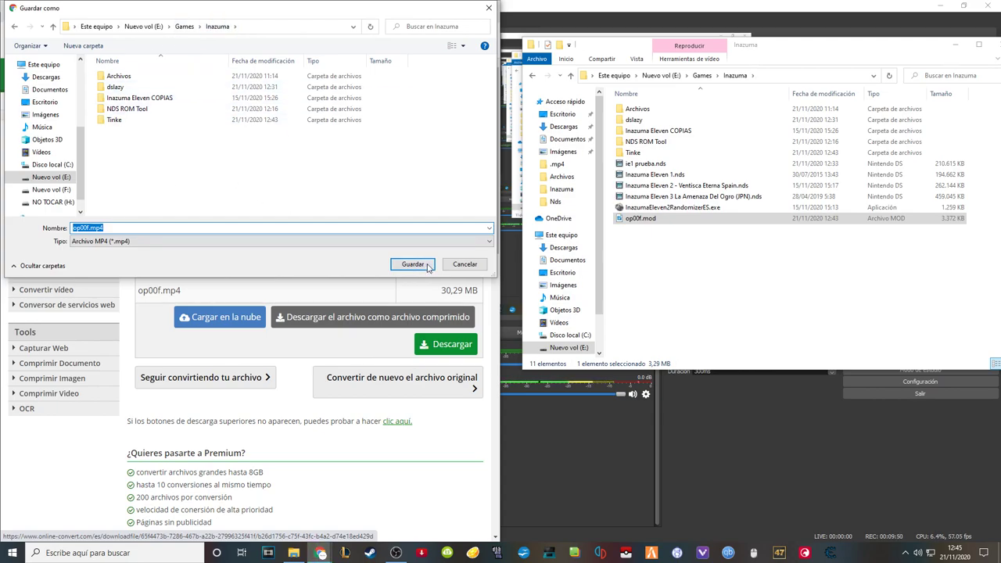
click(422, 266)
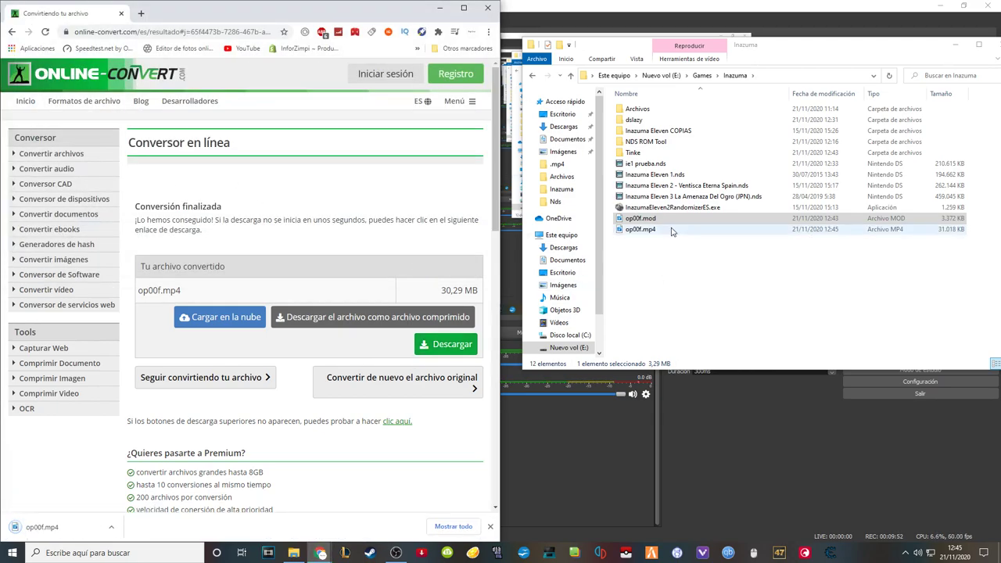
Step: Play the converted video op00f.mp4 from the Inazuma folder, pausing and resuming it once
click(646, 231)
double_click(655, 230)
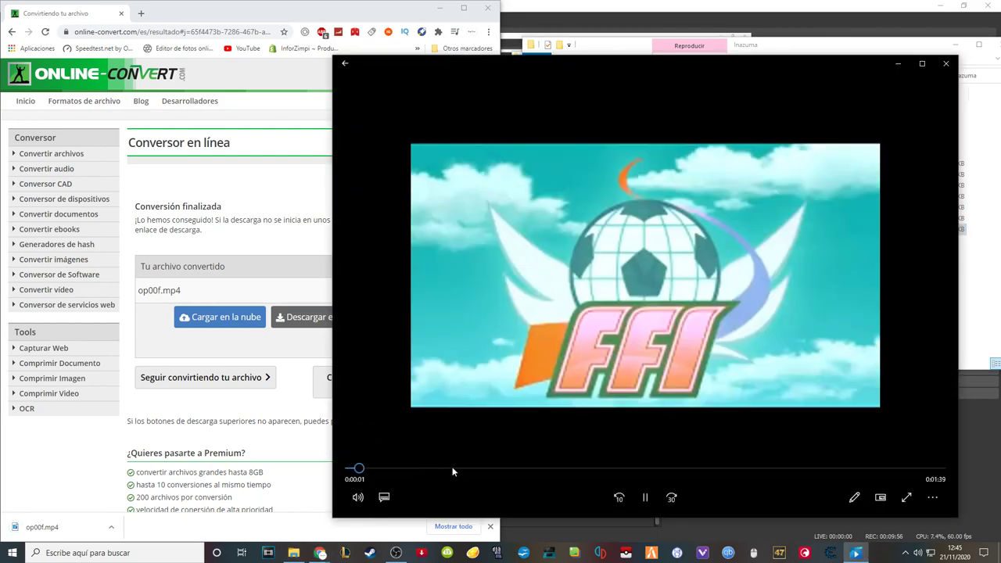
click(646, 497)
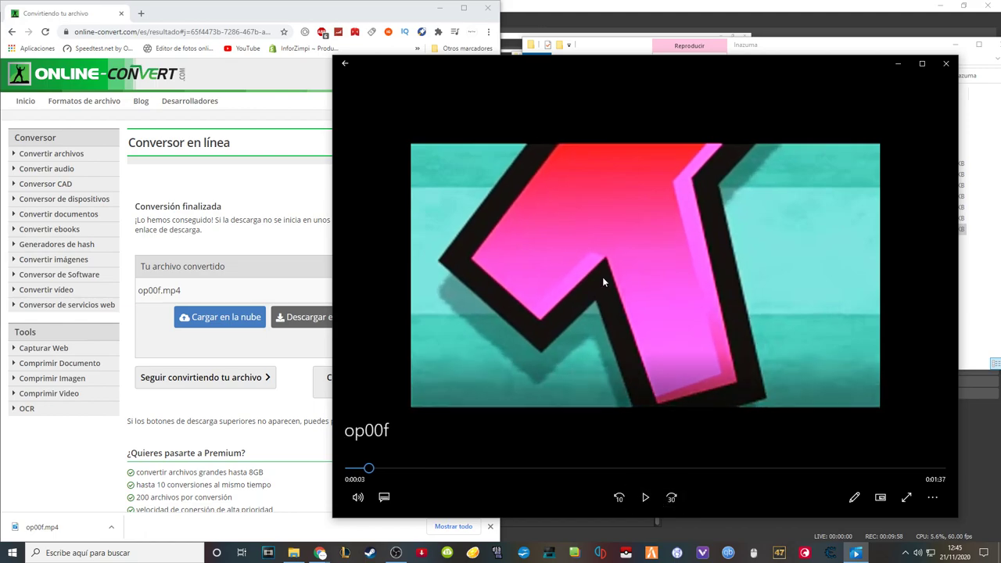
click(645, 497)
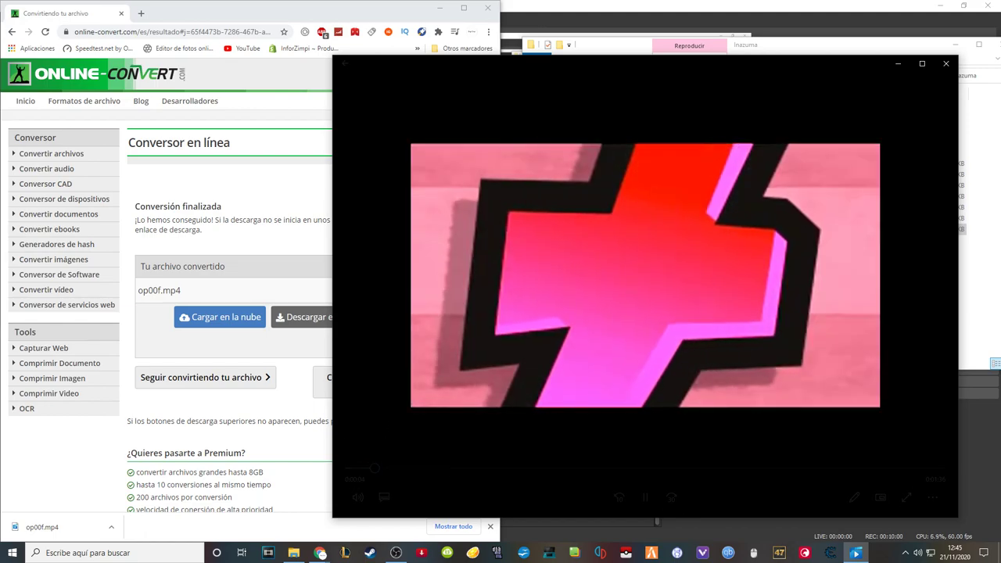
Step: Skim through the op00f video by jumping ahead to about 1:05, pause it and close the player
click(458, 468)
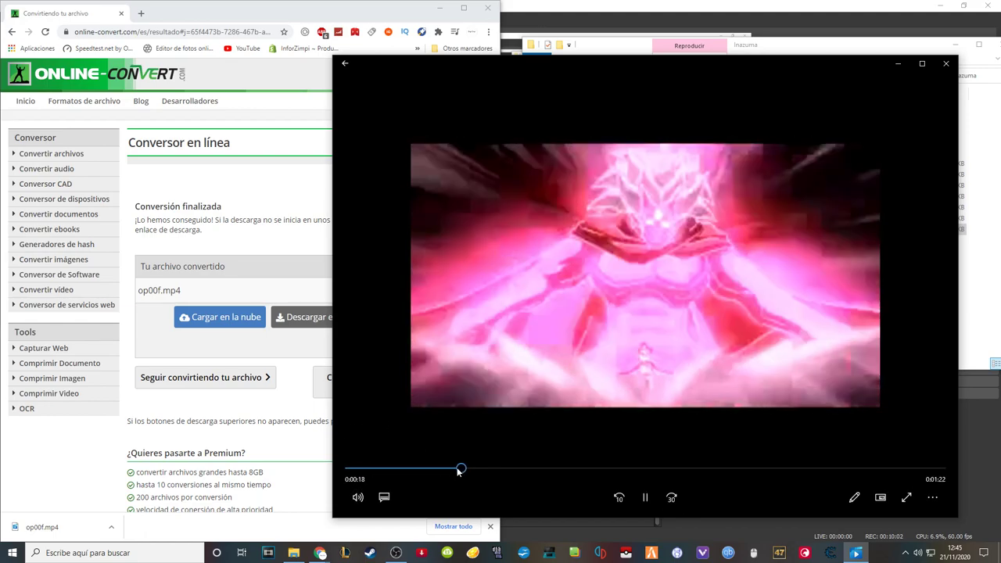
drag(458, 469, 519, 469)
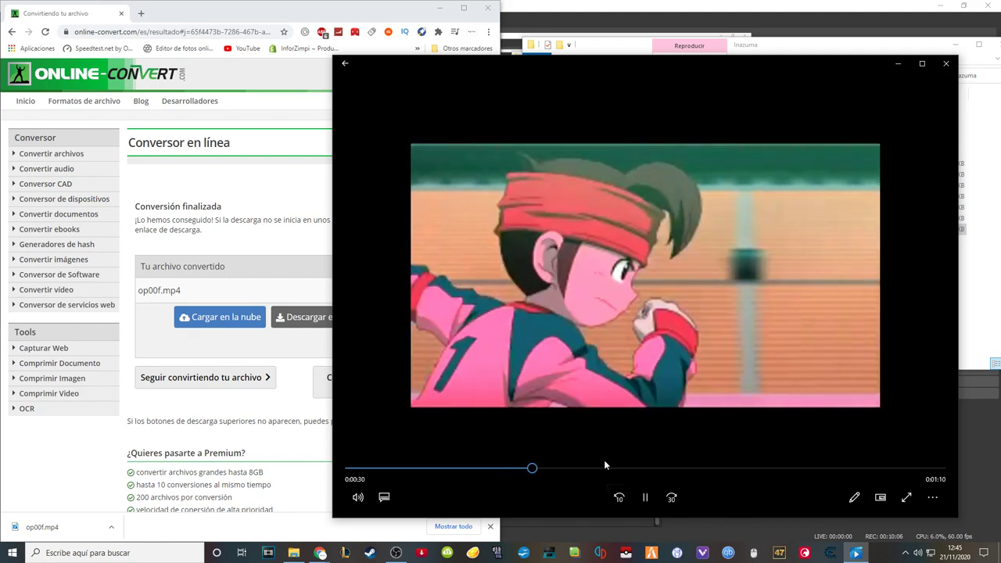
click(604, 468)
click(684, 468)
click(731, 468)
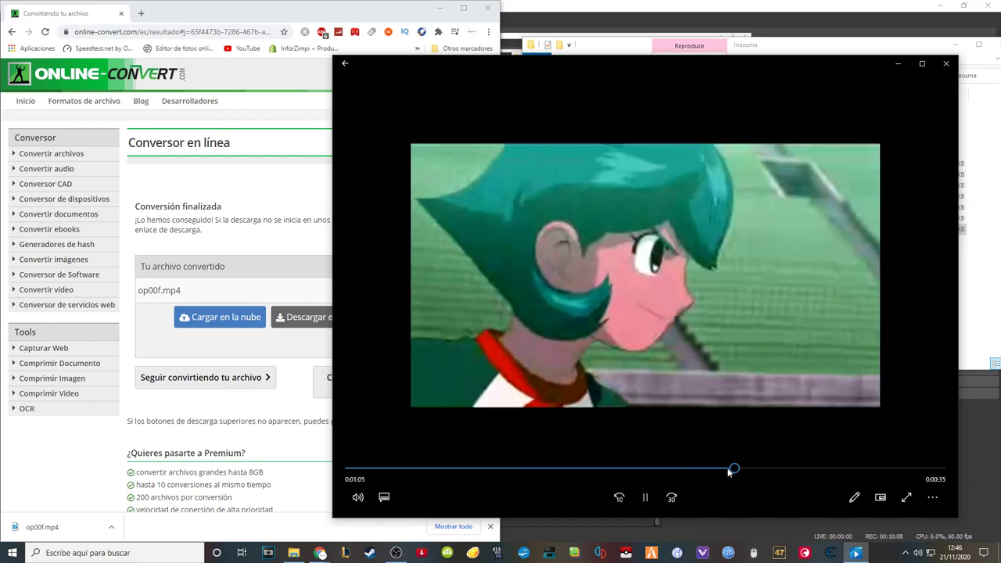
click(646, 498)
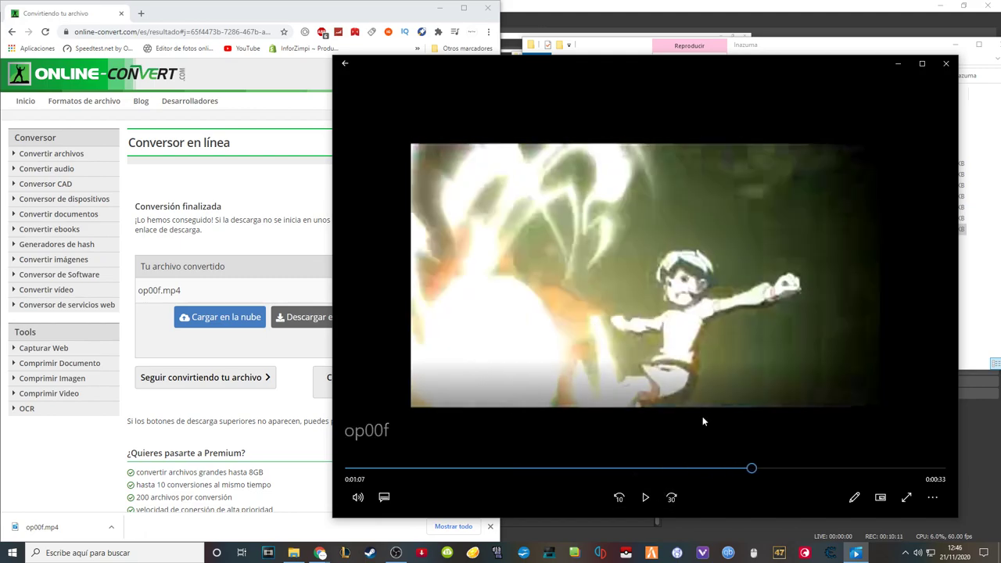
click(945, 63)
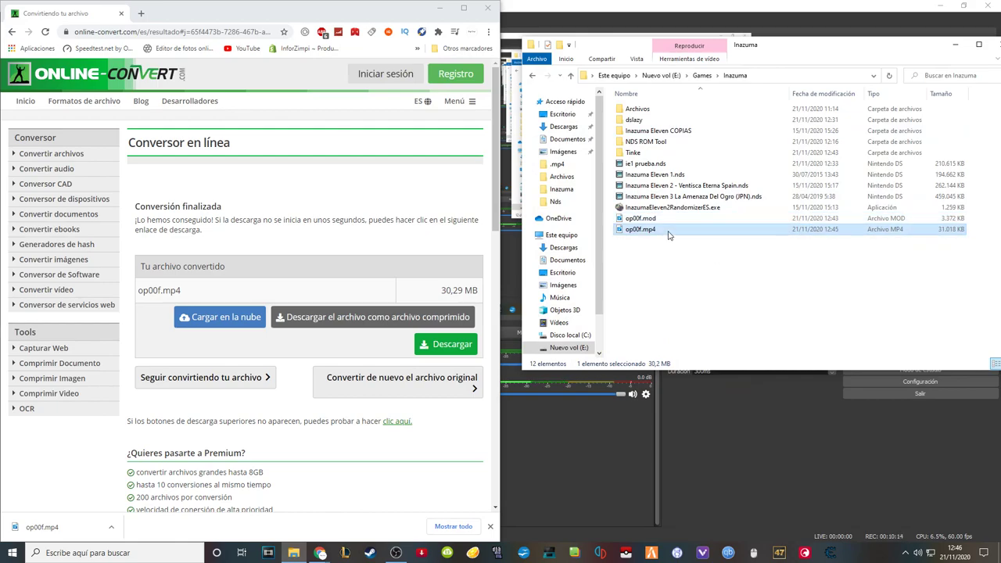
Step: Delete op00f.mp4 from the Inazuma folder and rename op00f.mod as op00f.mods, accepting the extension change
key(Delete)
click(666, 224)
right_click(666, 224)
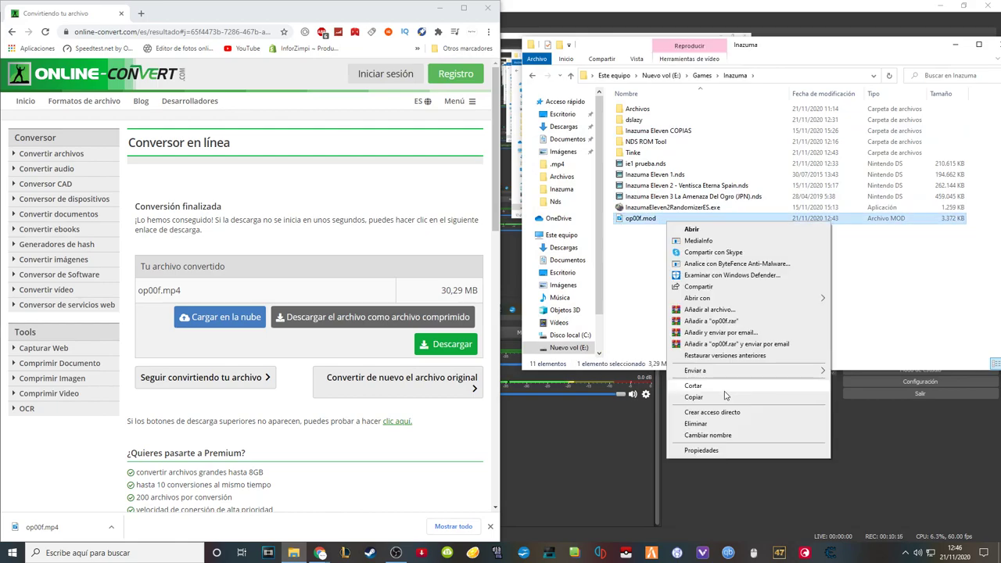
click(723, 435)
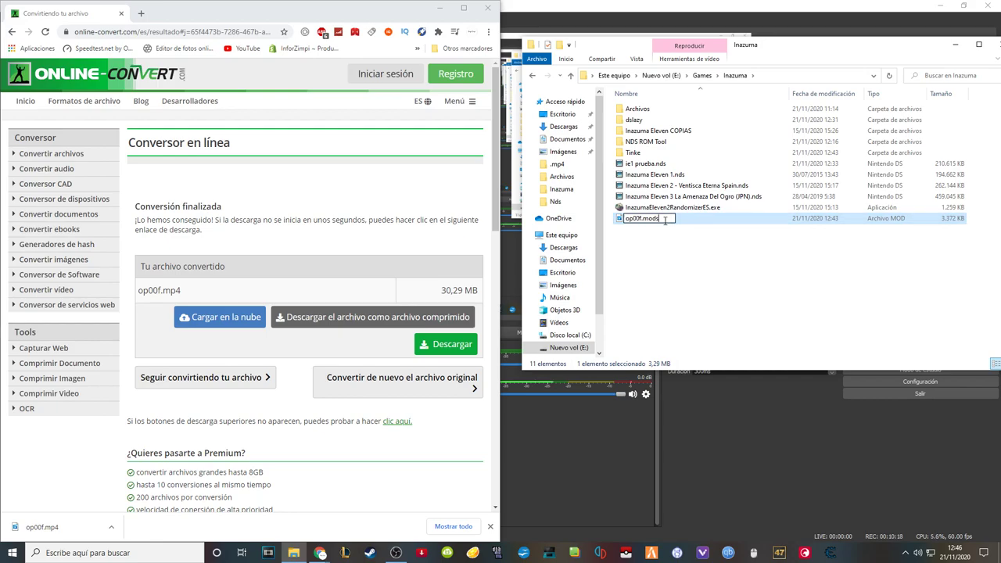
text(s)
key(Return)
key(Return)
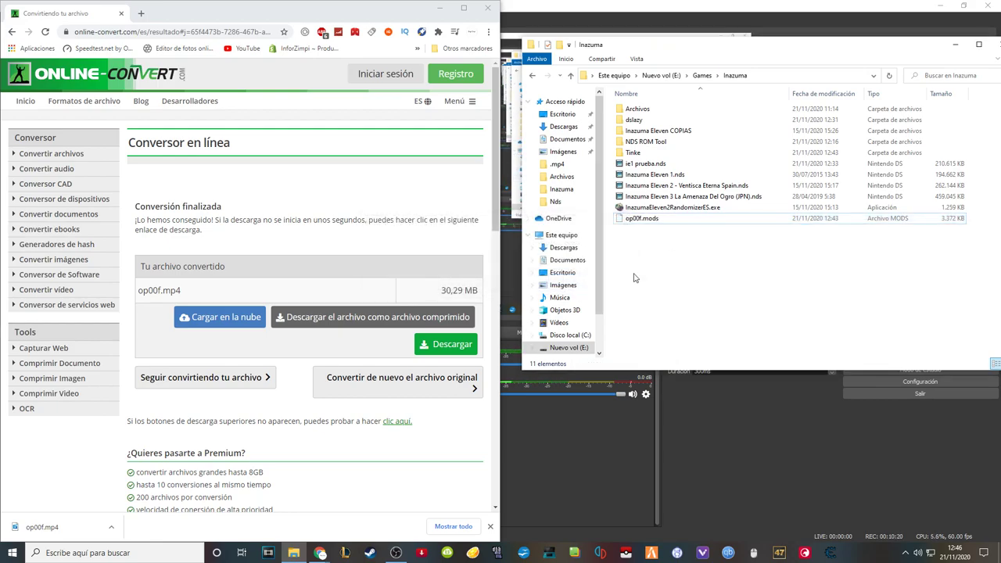
Step: Minimise the browser, launch Tinke.exe from the Tinke folder and load Inazuma Eleven 3 La Amenaza Del Ogro (JPN).nds
drag(704, 45, 637, 86)
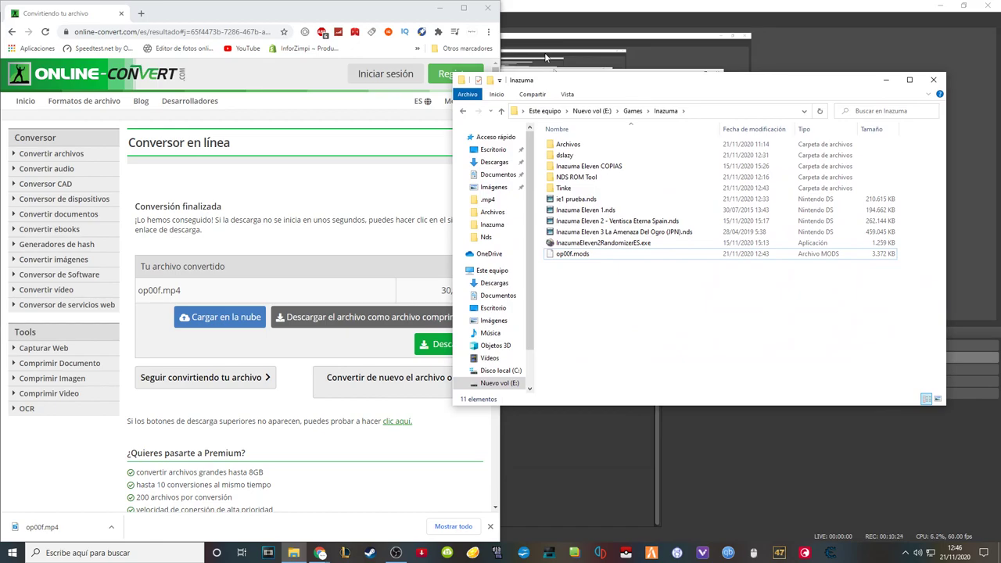
click(440, 9)
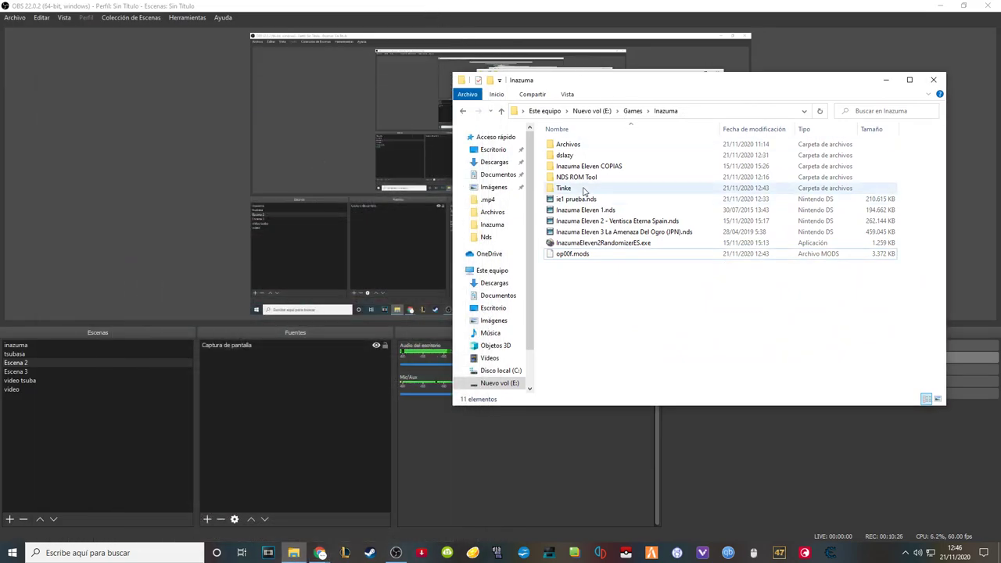
double_click(584, 188)
double_click(591, 254)
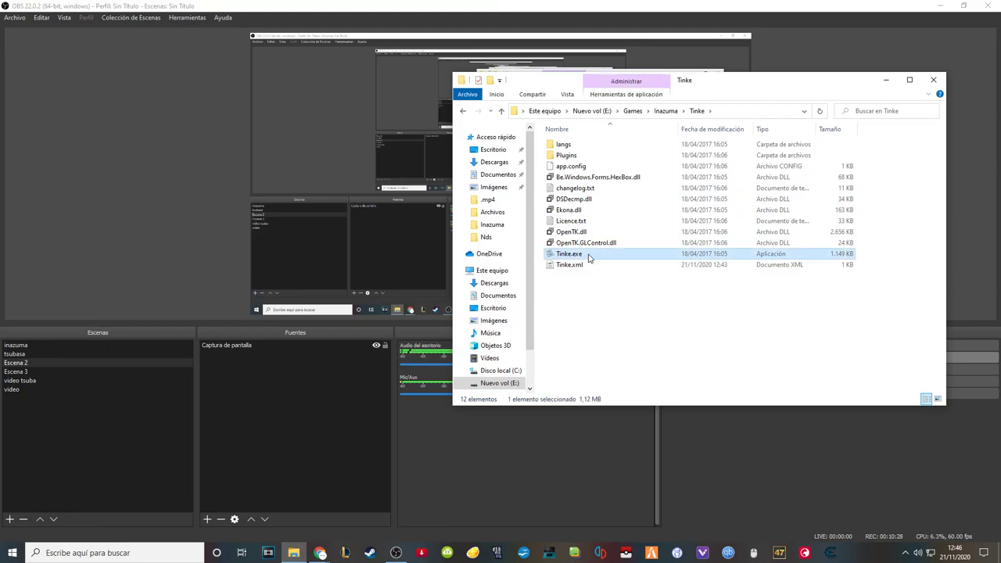
click(199, 177)
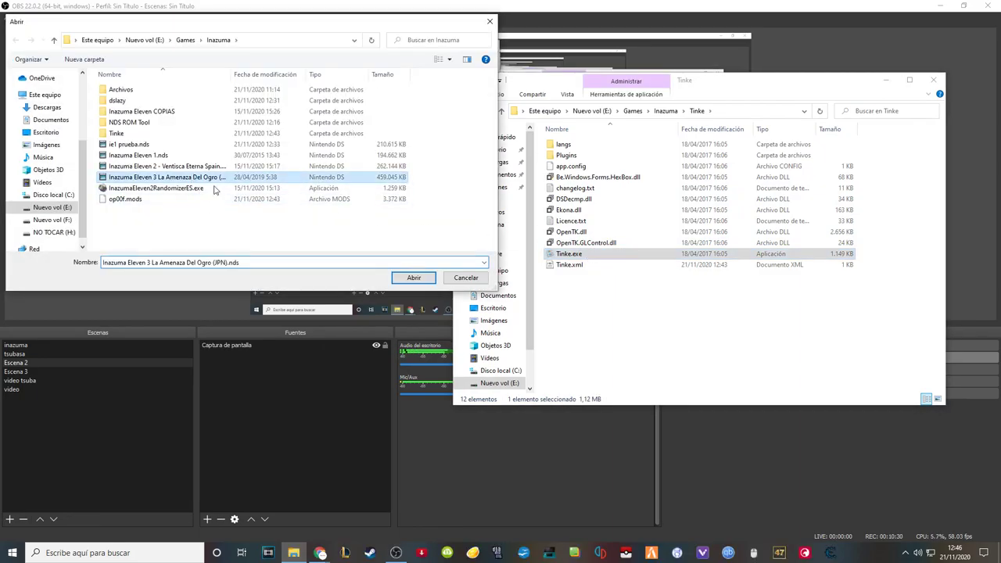
click(414, 278)
Step: Open the sound file op00f.SAD from data_iz/sound in Tinke's viewer
drag(164, 24, 418, 57)
click(288, 89)
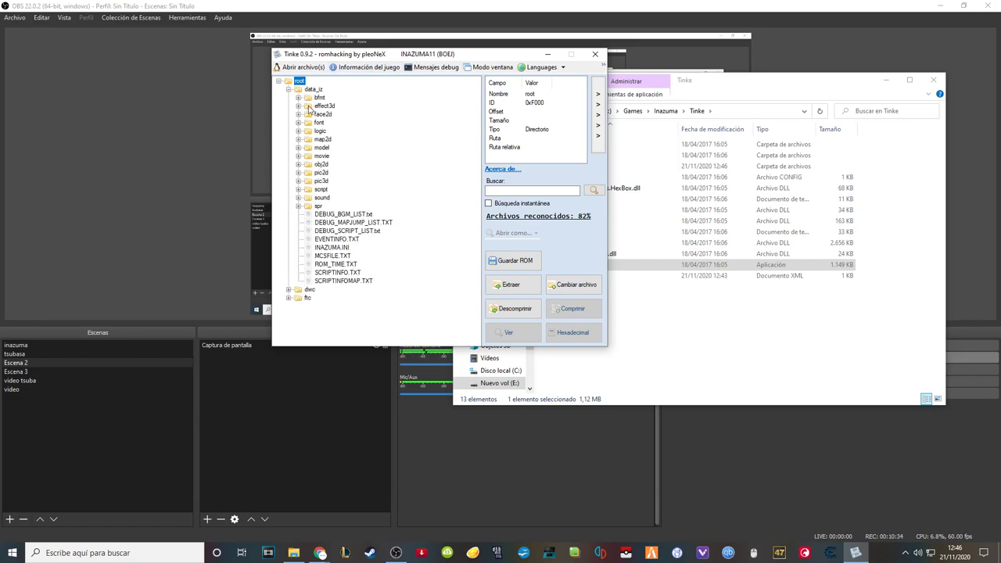
click(321, 198)
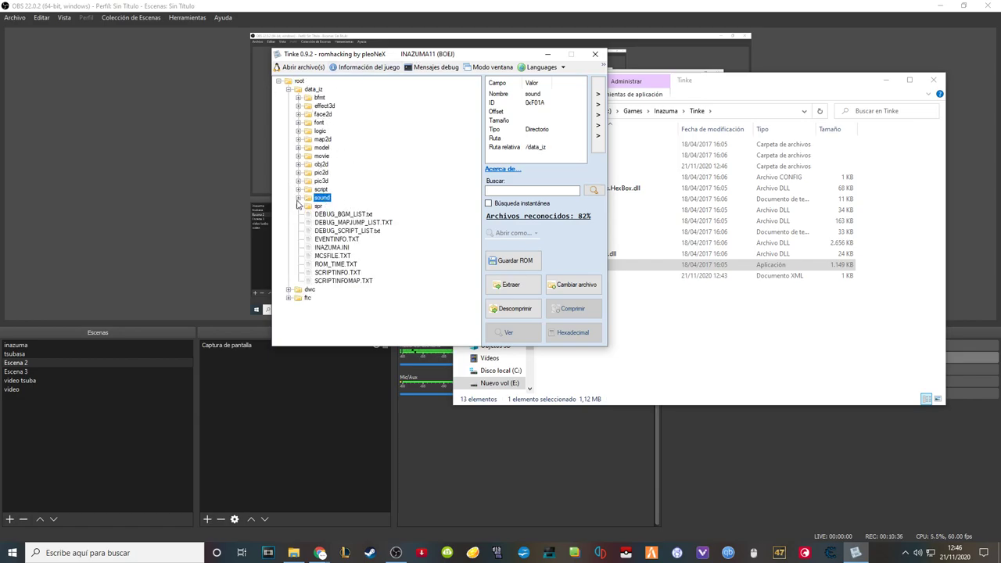
click(297, 198)
drag(475, 102, 477, 131)
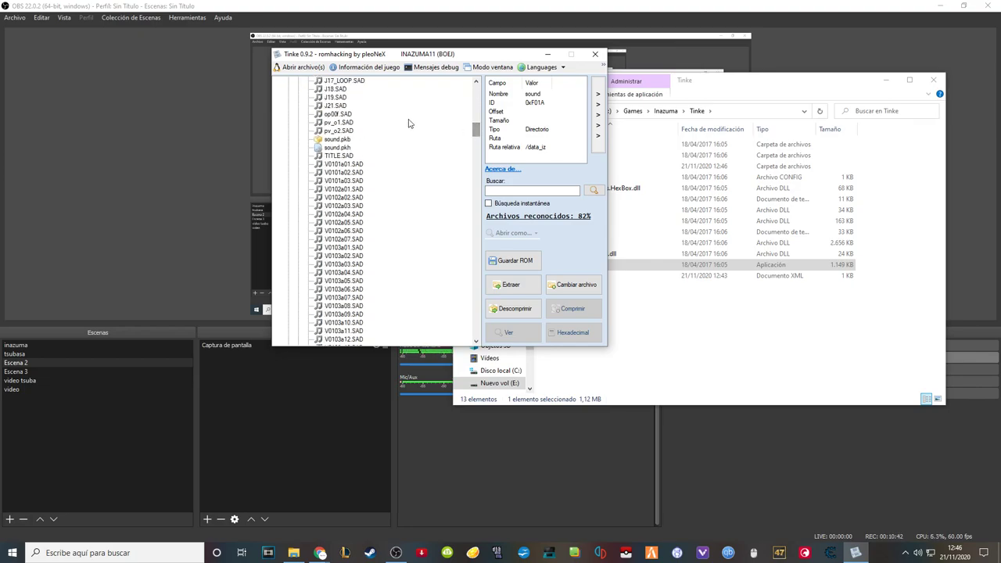
click(334, 114)
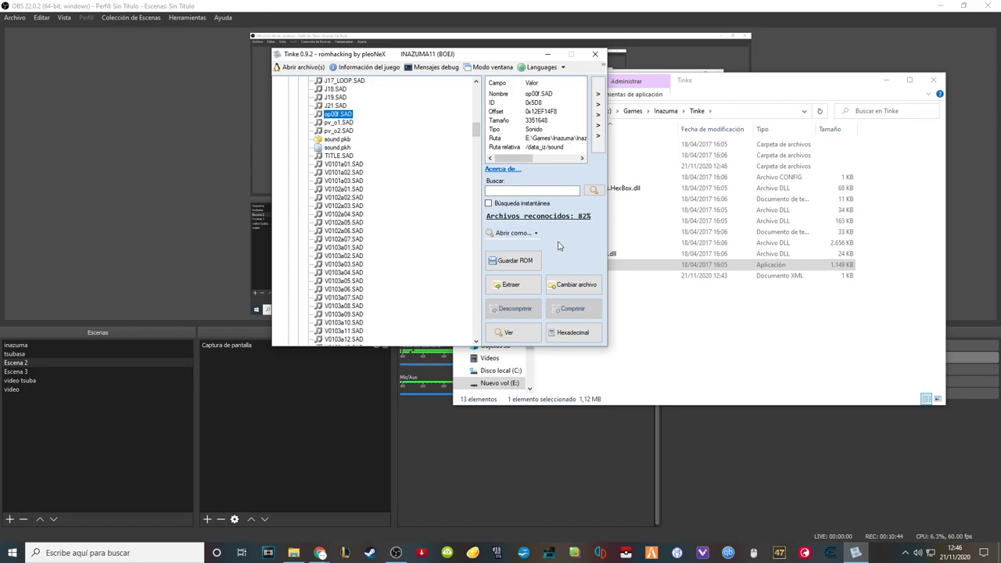
click(519, 334)
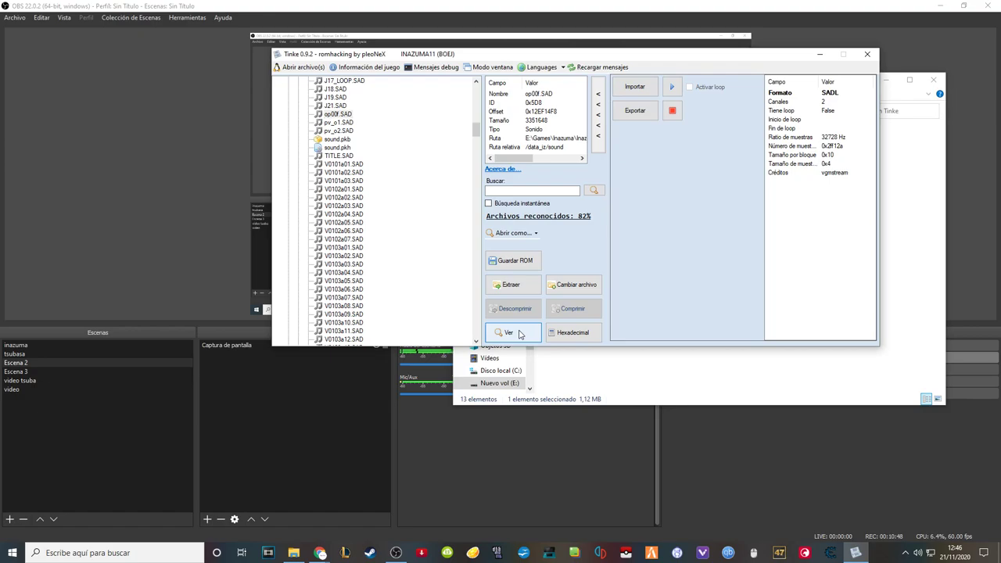
Step: Play and stop op00f.SAD twice, browsing the neighbouring sound files in between
click(380, 356)
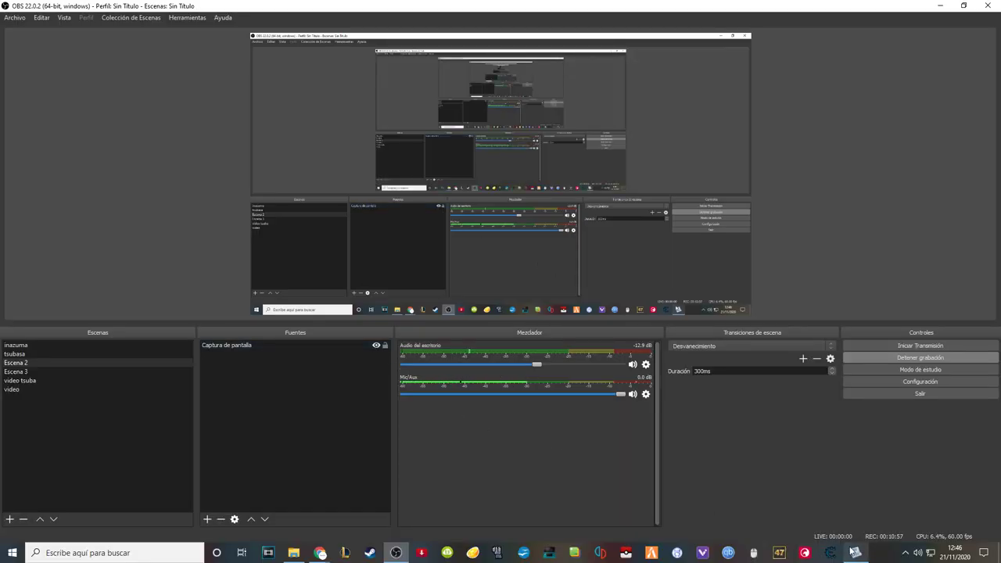
key(alt+Tab)
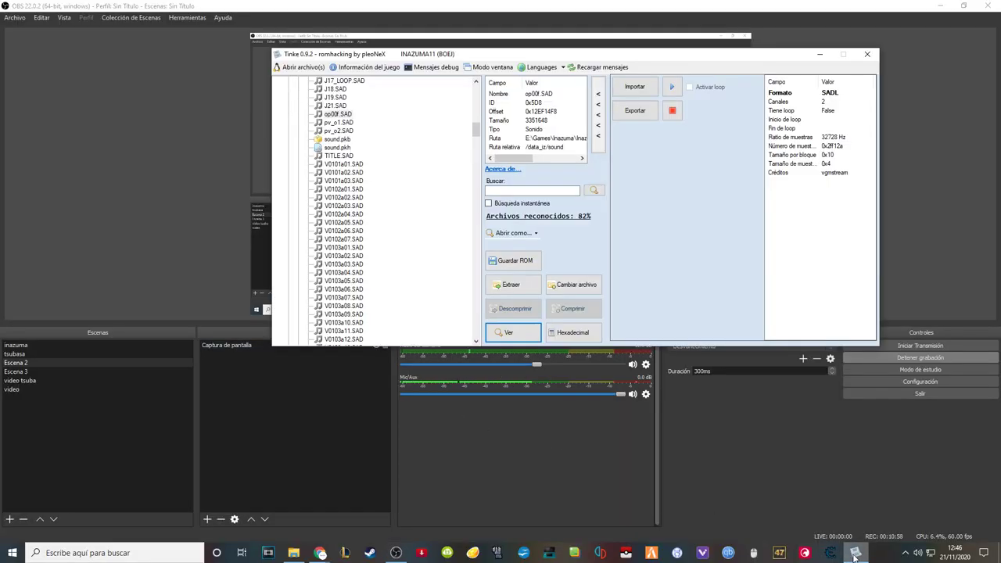
click(670, 88)
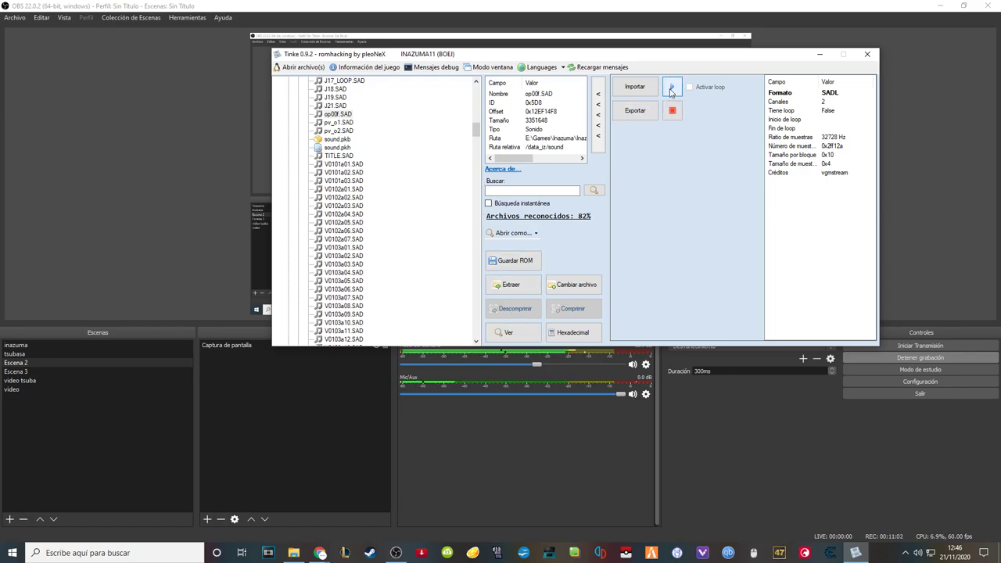
click(672, 112)
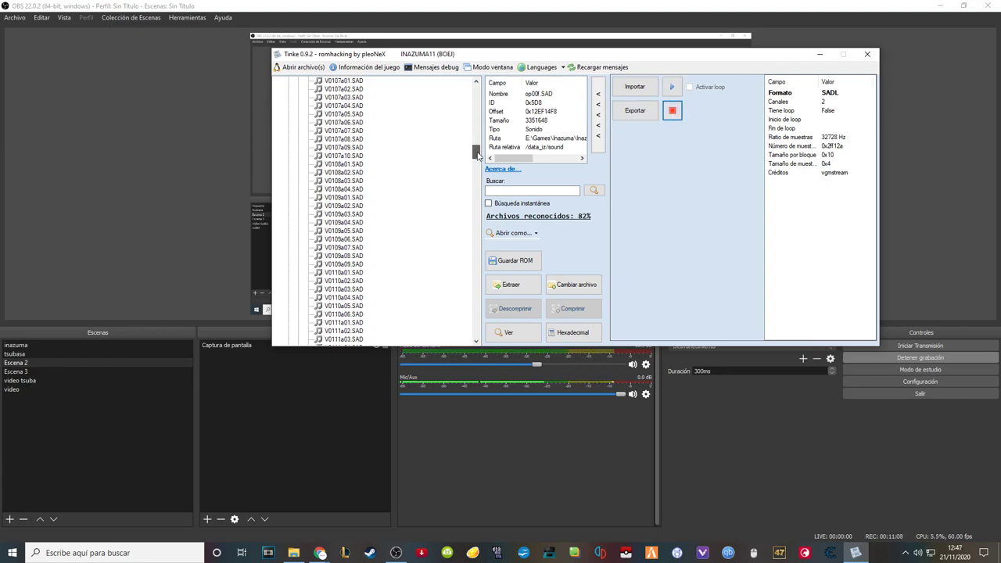
scroll(479, 123, up, 5)
mouse_move(479, 124)
mouse_down()
mouse_move(479, 106)
mouse_move(479, 145)
mouse_move(479, 124)
mouse_up()
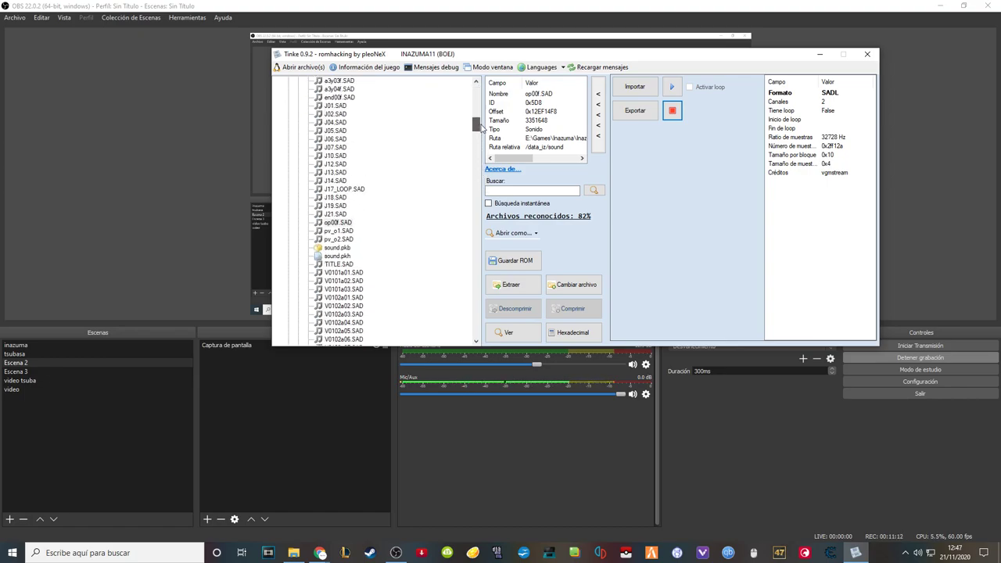
click(672, 87)
click(673, 110)
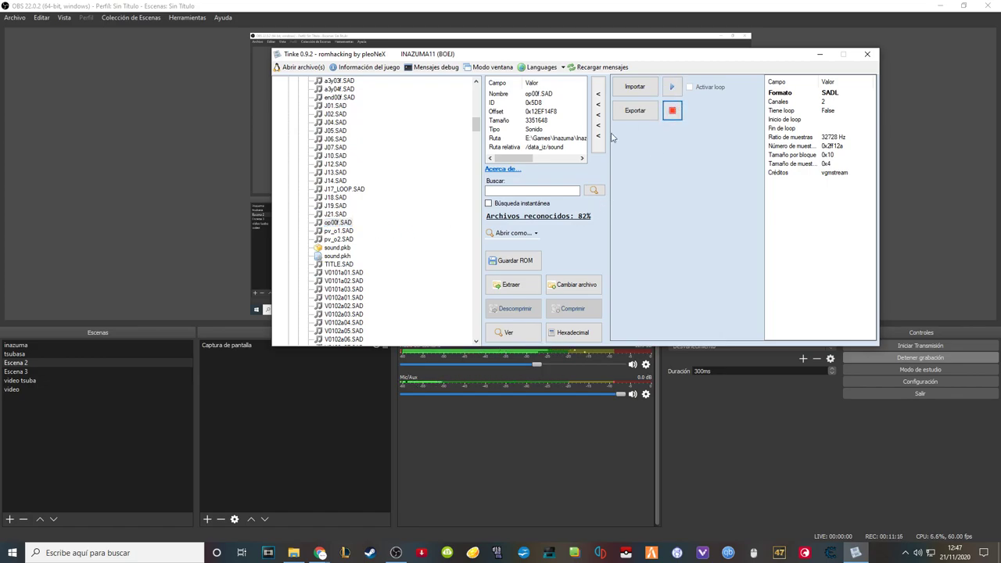
Step: Extract op00f.SAD to the Inazuma folder under its own name and close Tinke
click(516, 289)
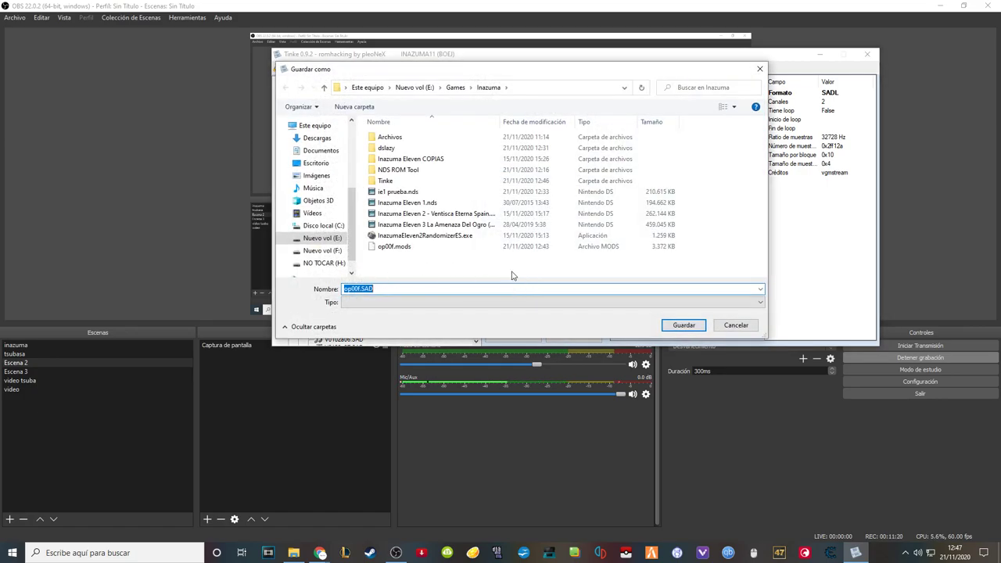
click(681, 325)
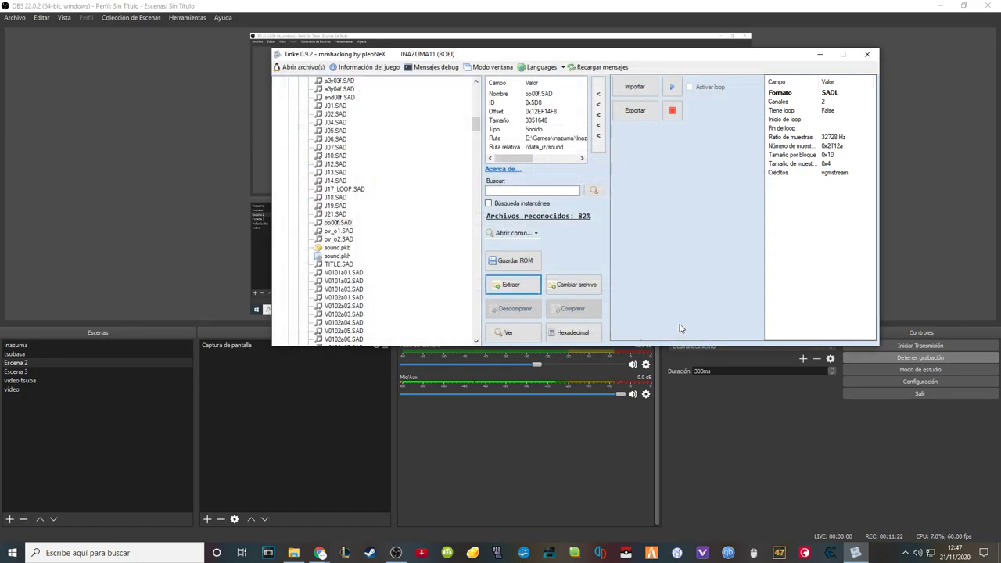
click(866, 55)
Step: Relaunch Tinke.exe from the Tinke folder and load Inazuma Eleven 1.nds
click(293, 553)
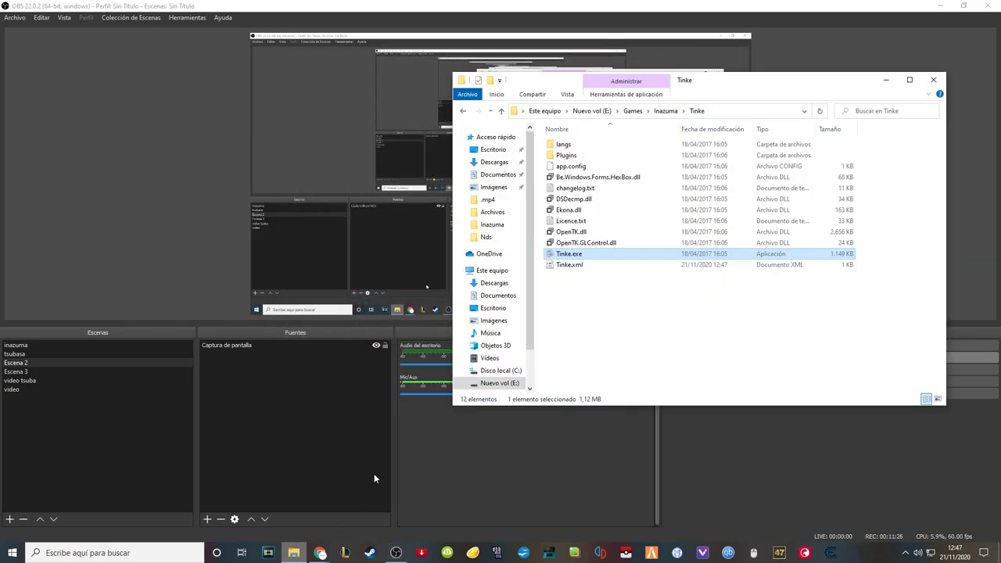
double_click(569, 254)
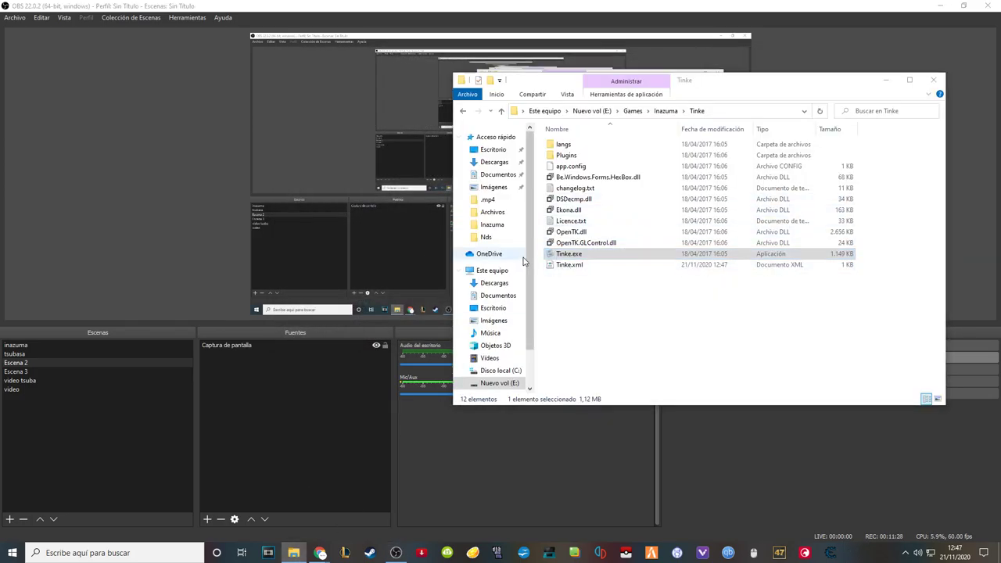
click(119, 158)
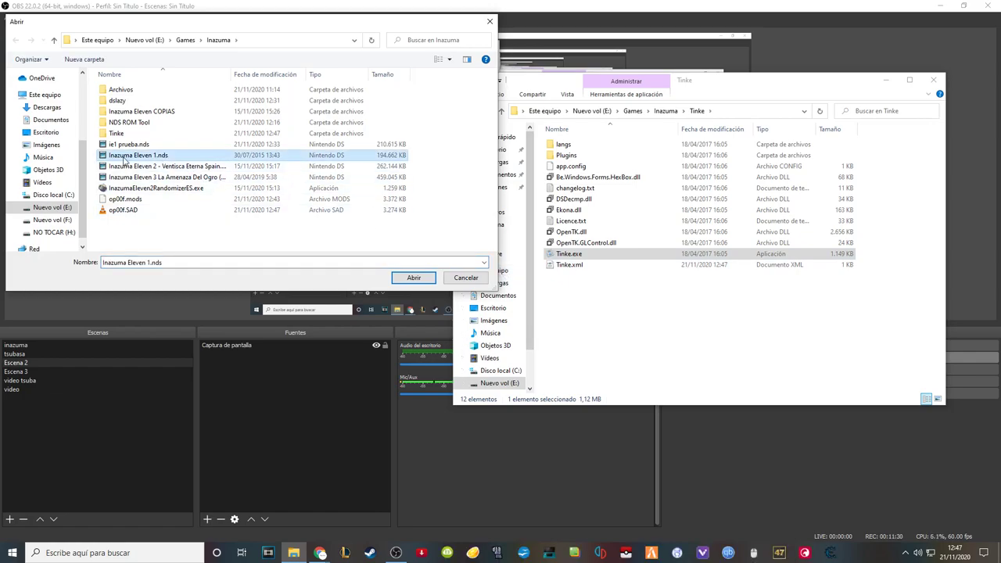
click(414, 278)
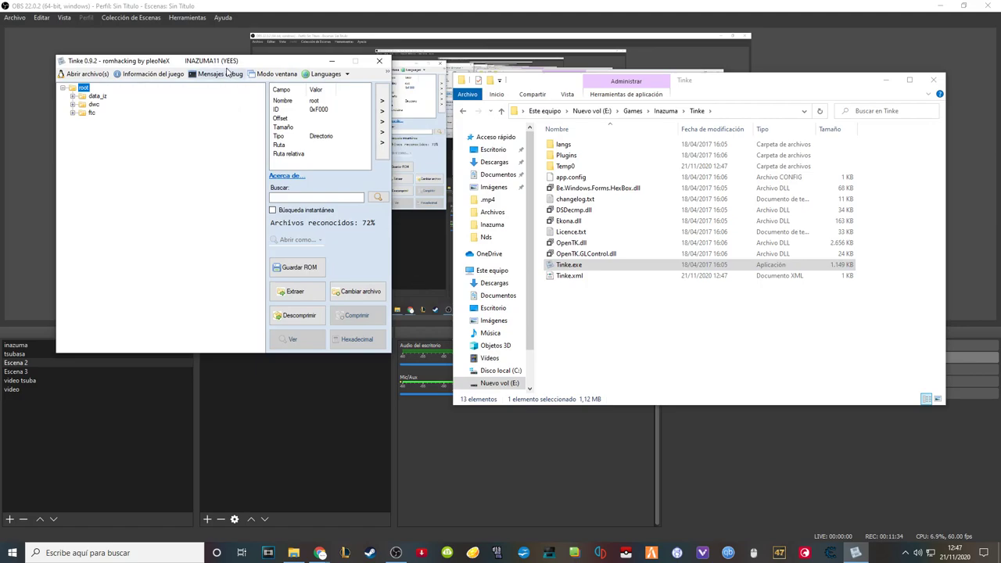
Step: Expand data_iz/movie in the Inazuma Eleven 1 file tree and select op00.mods
click(380, 144)
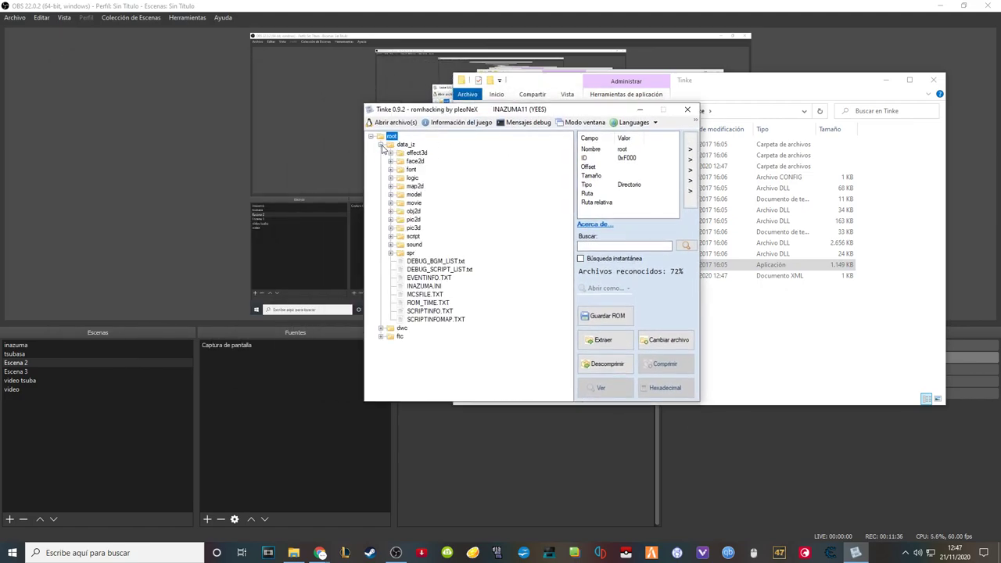
click(390, 204)
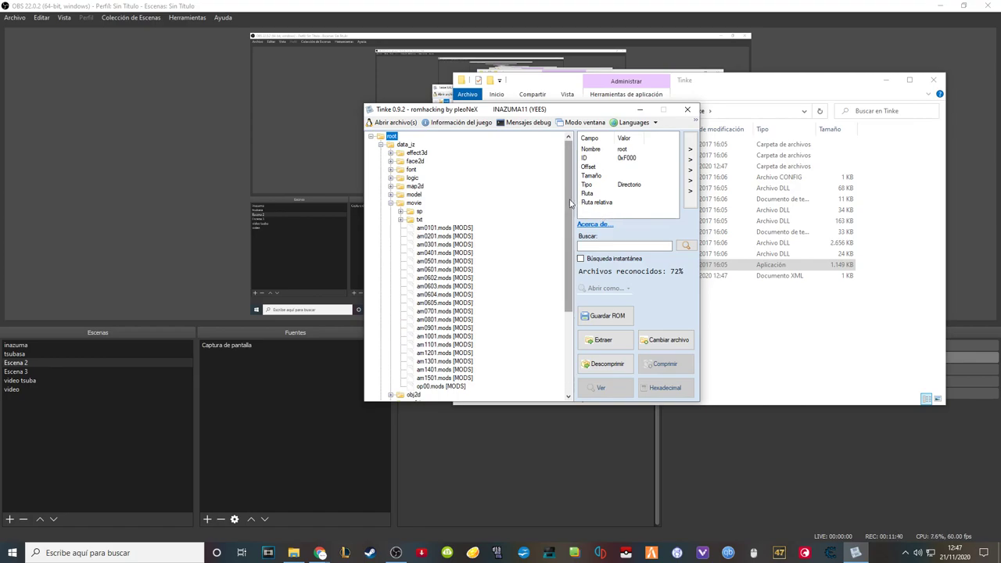
scroll(570, 204, down, 1)
click(443, 353)
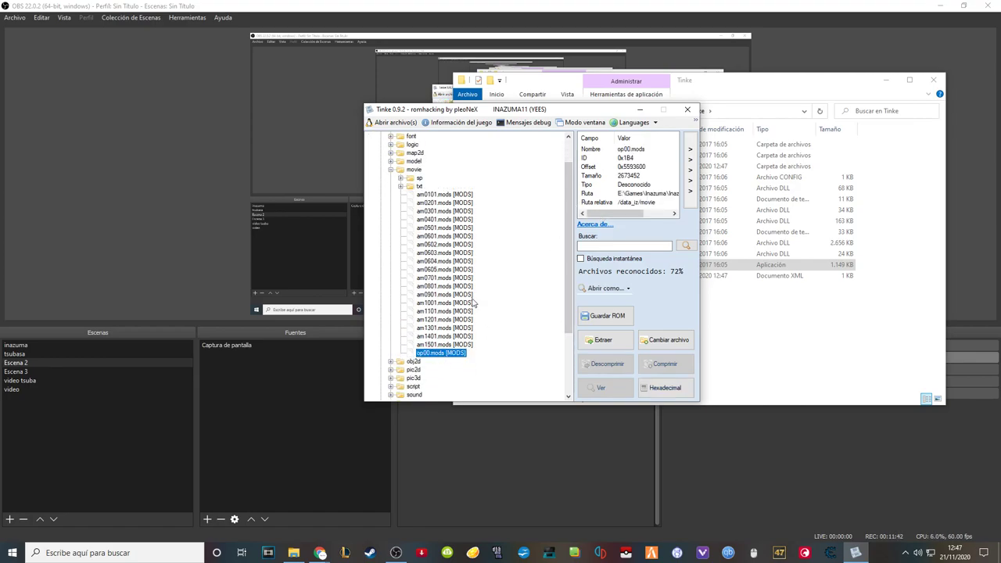
Step: Arrange Tinke beside the Inazuma folder, select op00f.mods in the folder and op00.mods in the ROM's movie directory
drag(560, 110, 306, 85)
drag(675, 81, 745, 82)
click(743, 113)
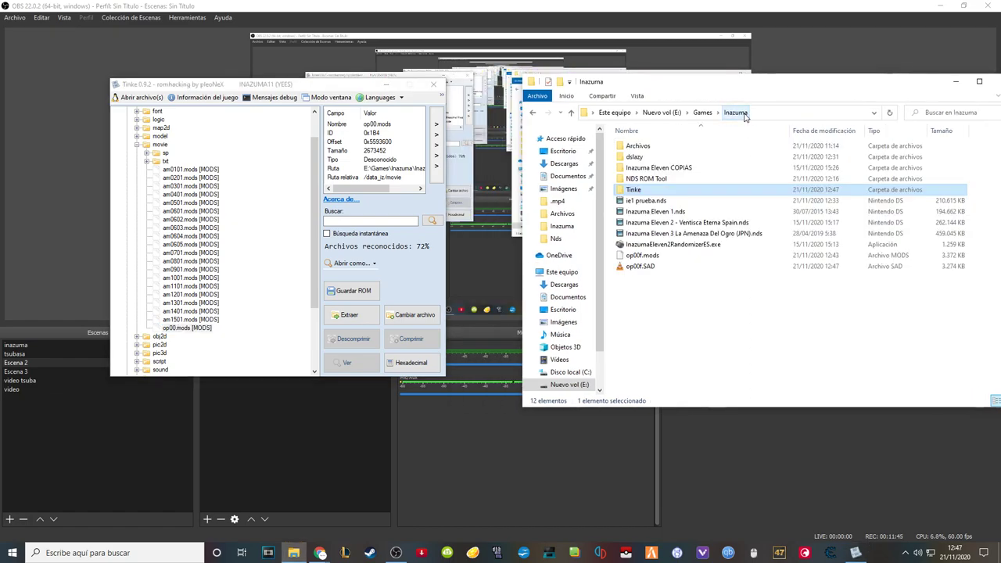
click(655, 257)
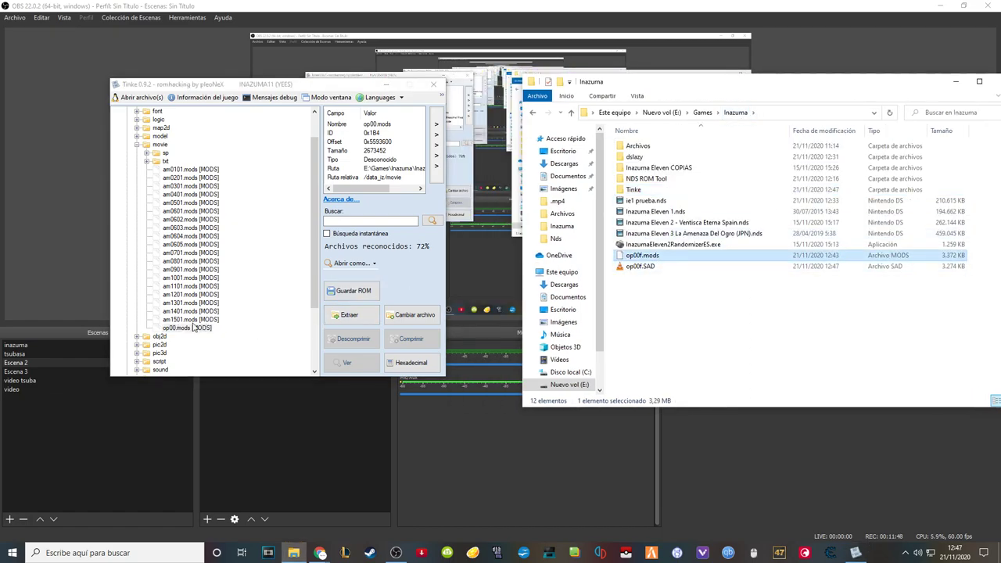
click(186, 330)
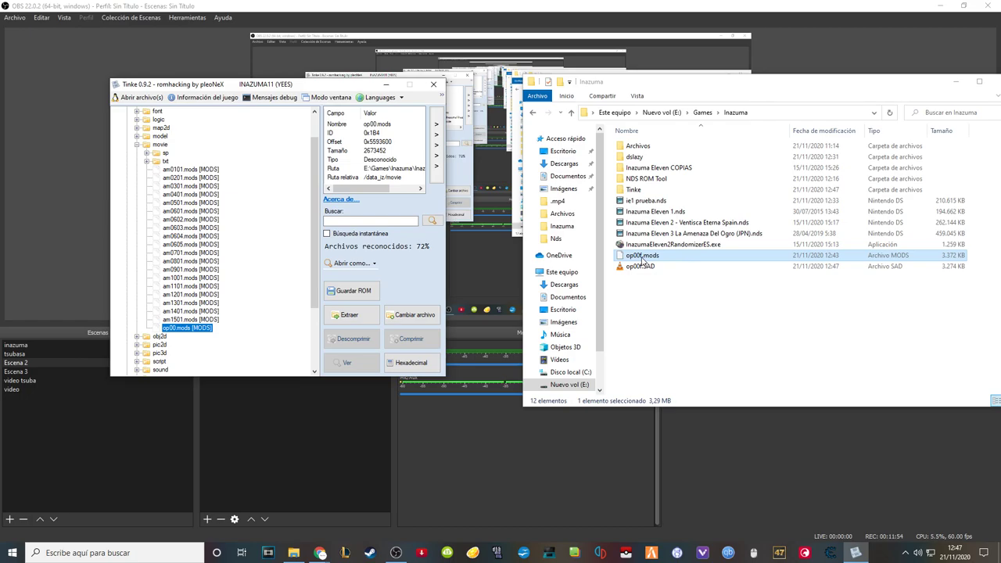
Step: Replace op00.mods in the ROM's data_iz/movie directory with op00f.mods from the Inazuma folder
click(203, 330)
click(203, 333)
click(414, 317)
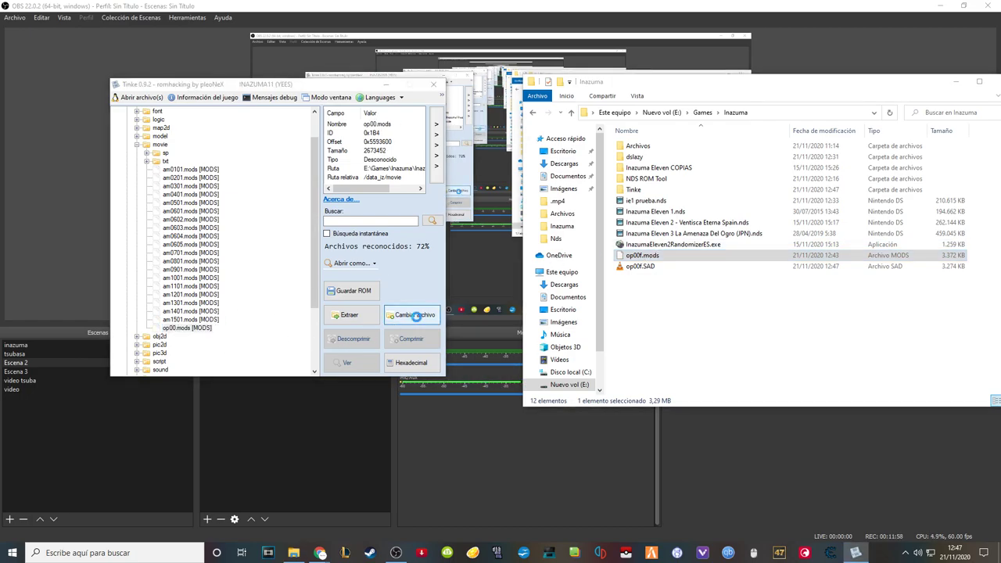
click(235, 277)
drag(426, 100, 675, 67)
click(771, 323)
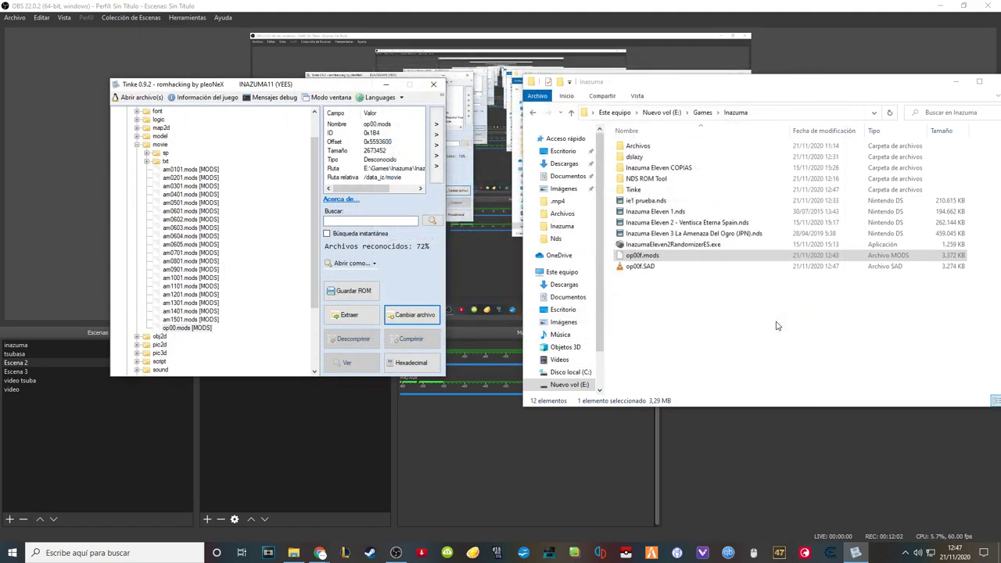
click(185, 328)
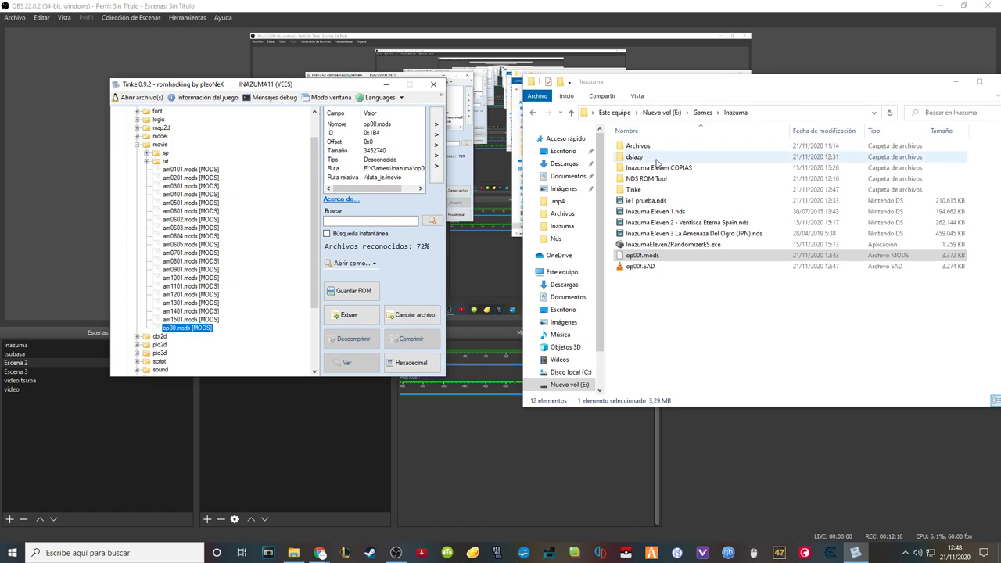
click(637, 258)
right_click(645, 261)
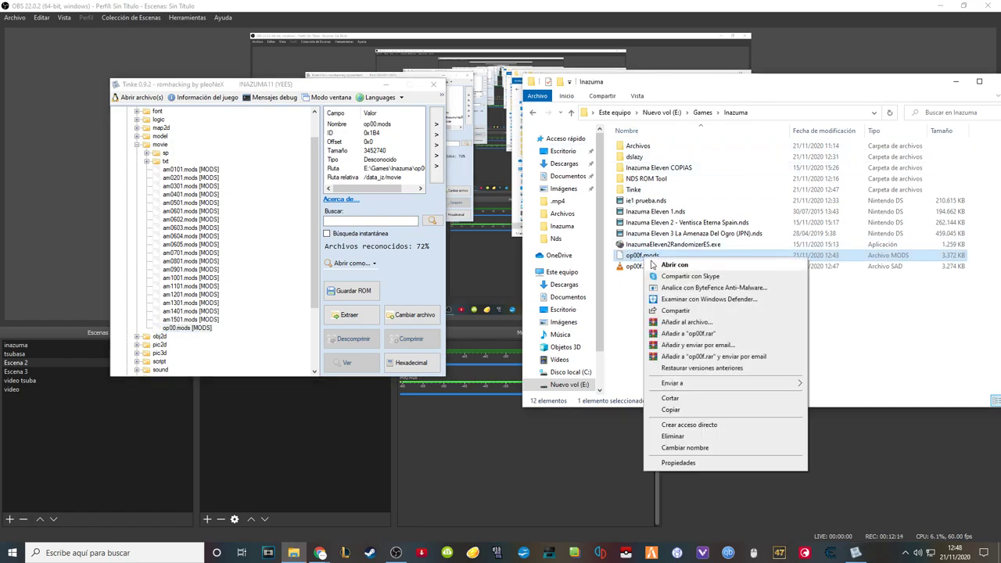
click(672, 446)
key(Right)
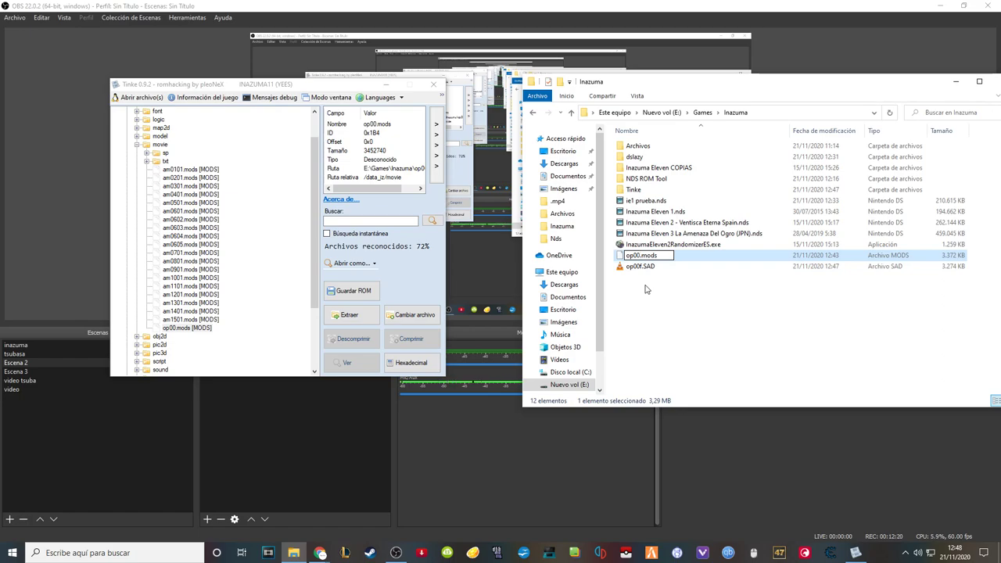
click(645, 289)
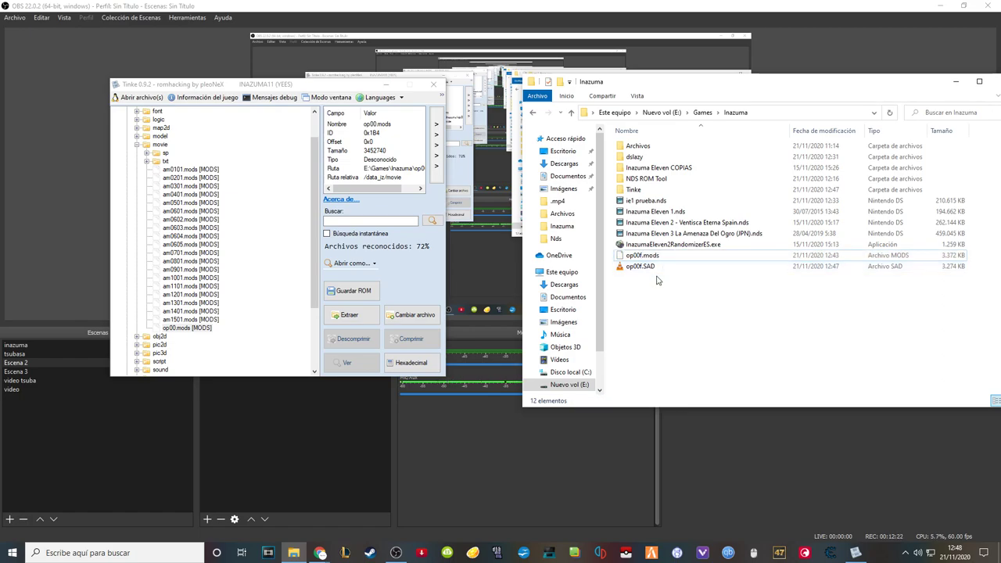
Step: Replace op00.SAD in the ROM's data_iz/sound/sp directory with op00f.SAD from the Inazuma folder
click(137, 145)
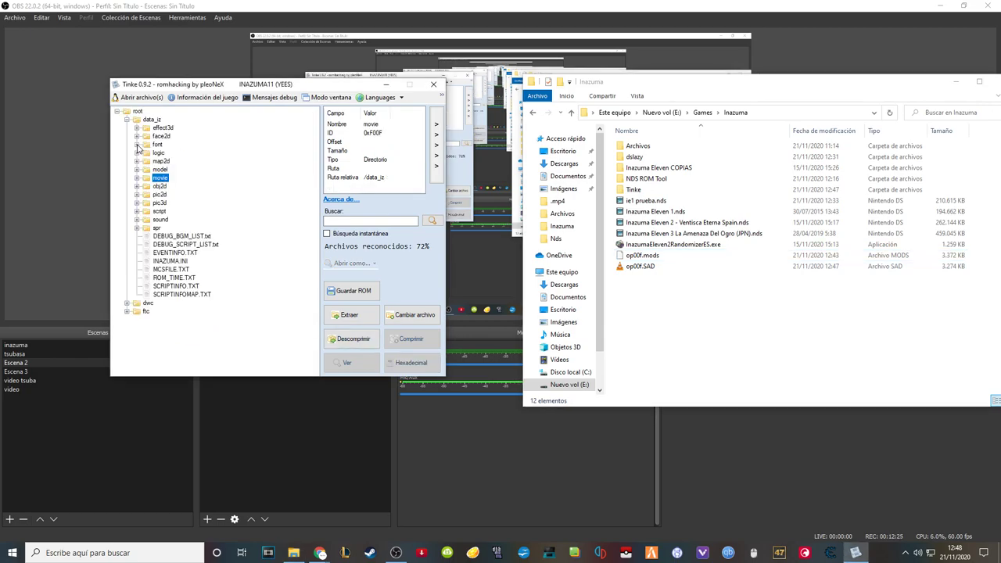
click(160, 220)
click(136, 222)
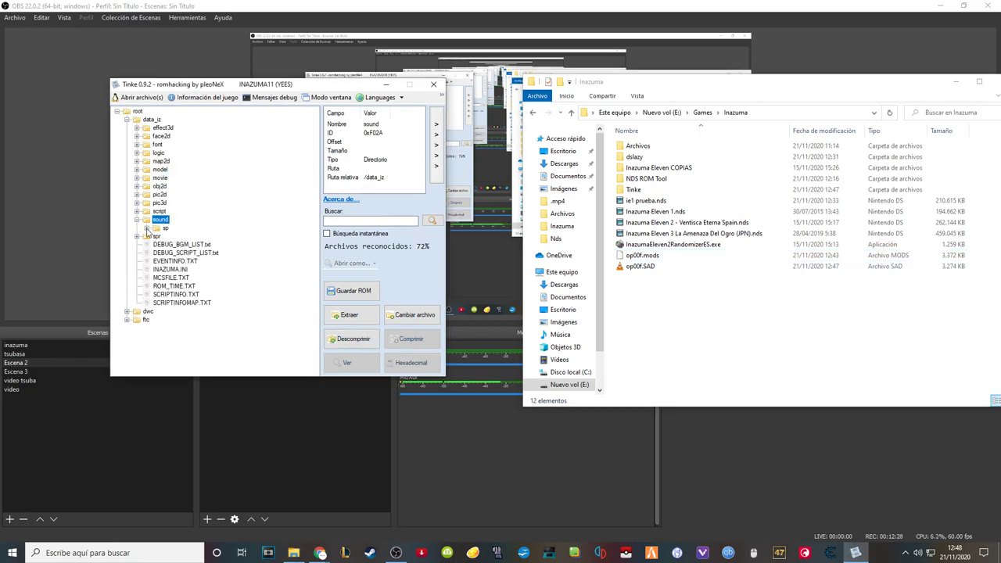
click(146, 228)
drag(313, 176, 316, 300)
click(185, 294)
click(413, 319)
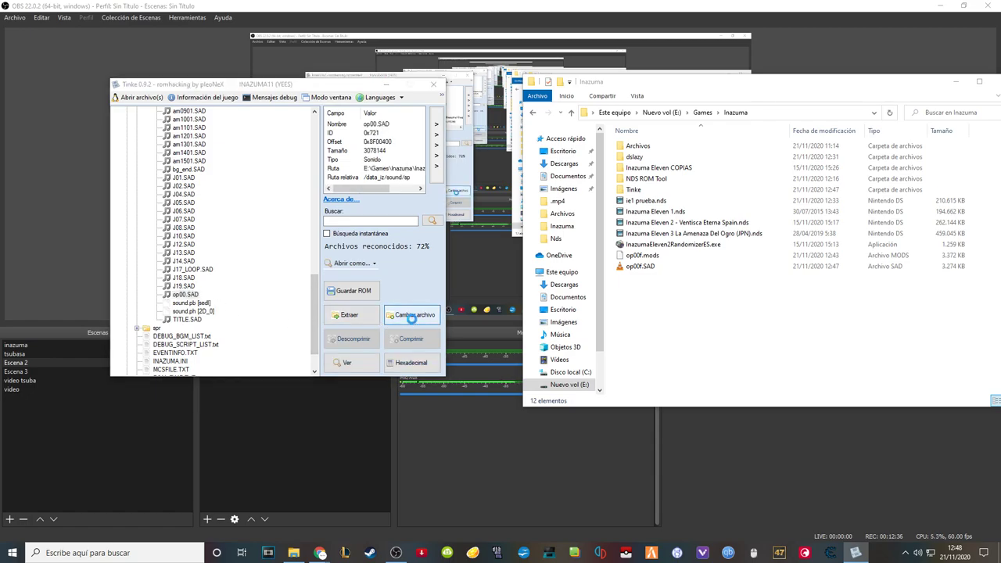
click(480, 255)
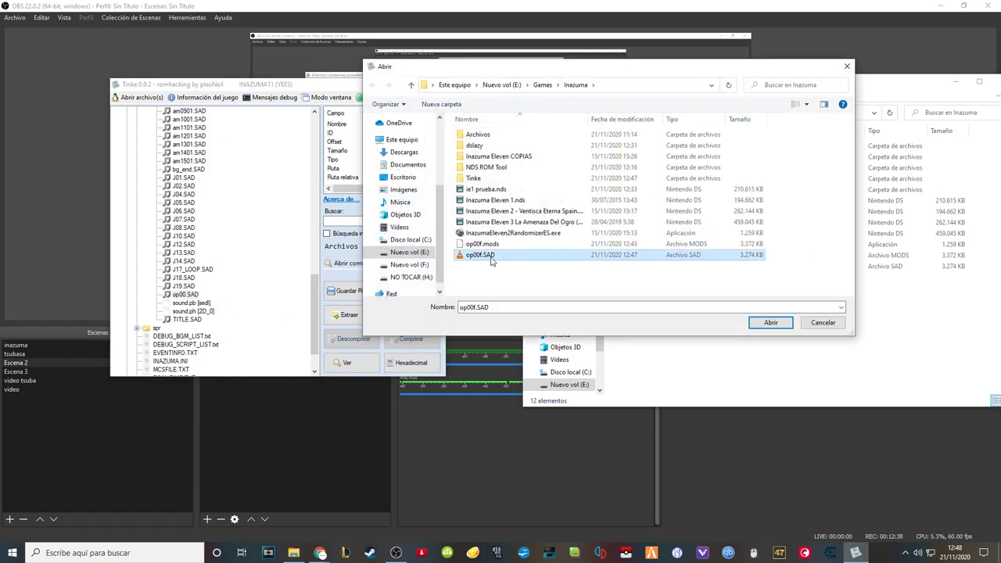
click(771, 323)
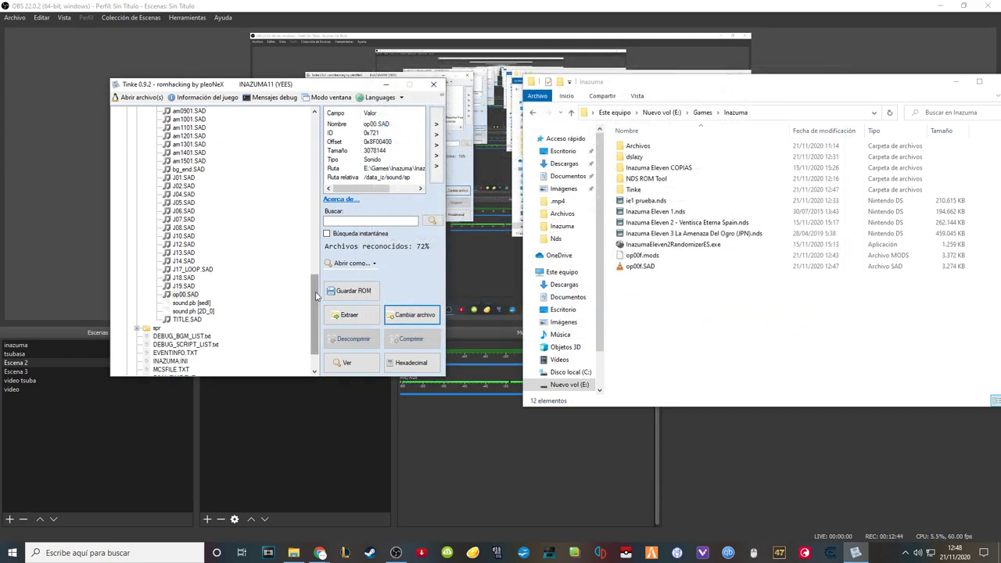
Step: Save the modified ROM in the Inazuma folder as "ie1 video con op del 3" and close Tinke
click(359, 292)
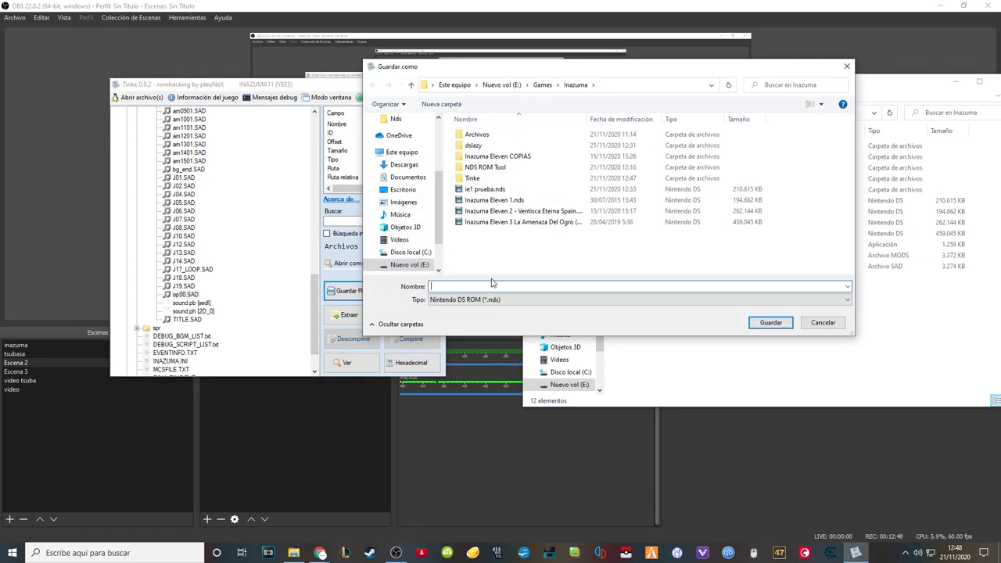
text(ie1 video con op del 3)
click(784, 327)
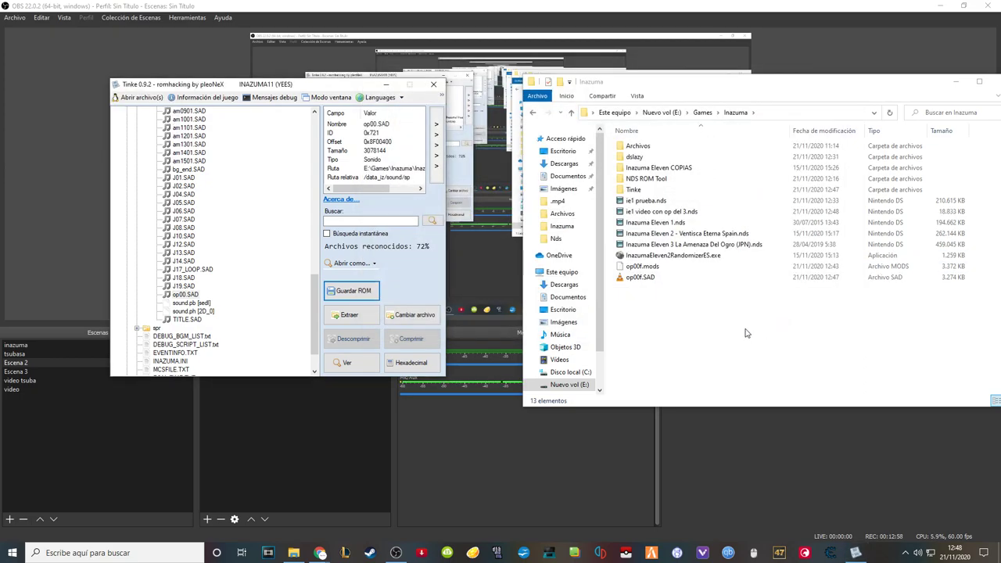
click(433, 83)
Step: Run ie1 video con op del 3.nds in DeSmuME 2020.01.21 through WinDS PRO and pause it during the opening
drag(722, 93, 685, 106)
click(606, 229)
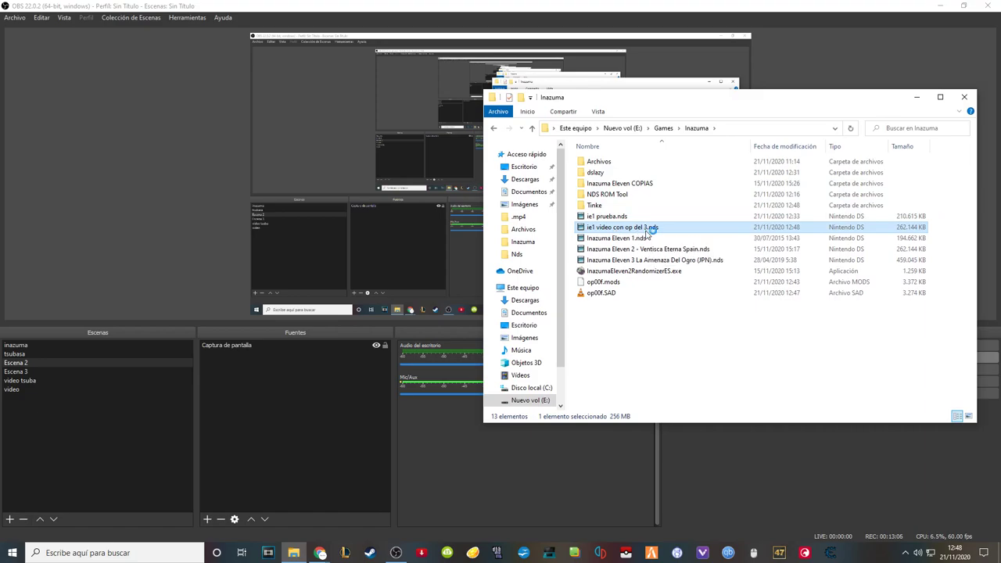
double_click(646, 232)
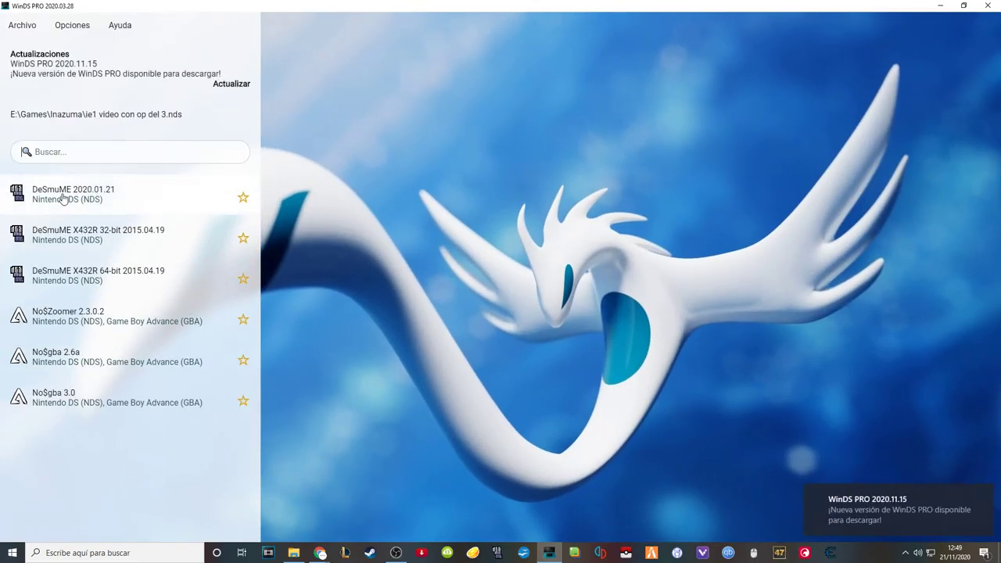
click(62, 199)
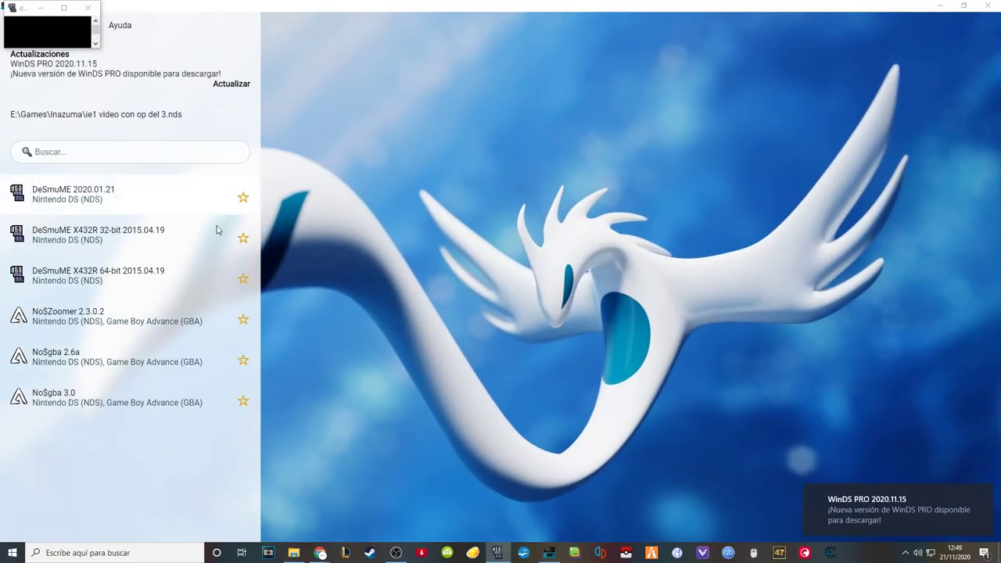
click(986, 7)
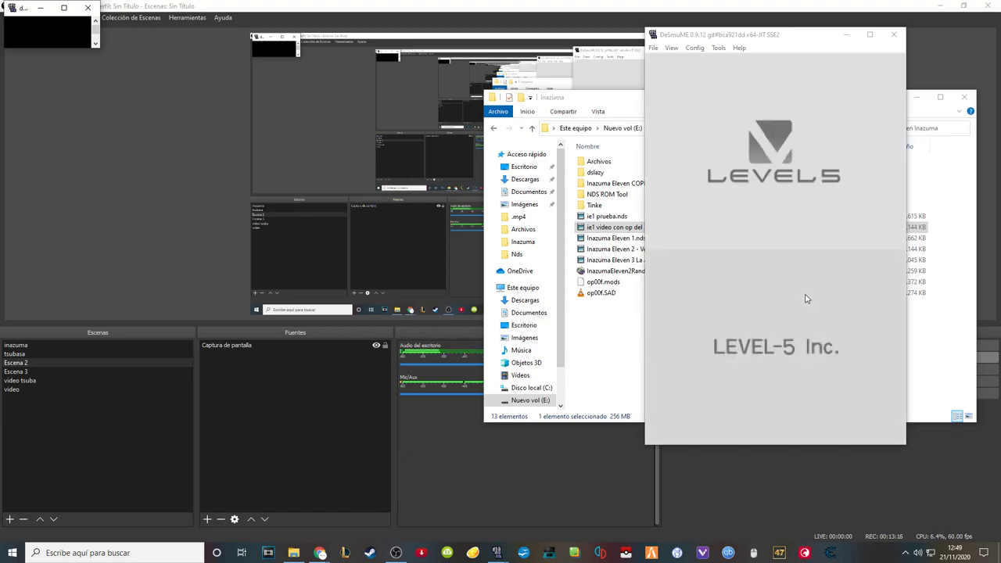
drag(791, 32, 791, 39)
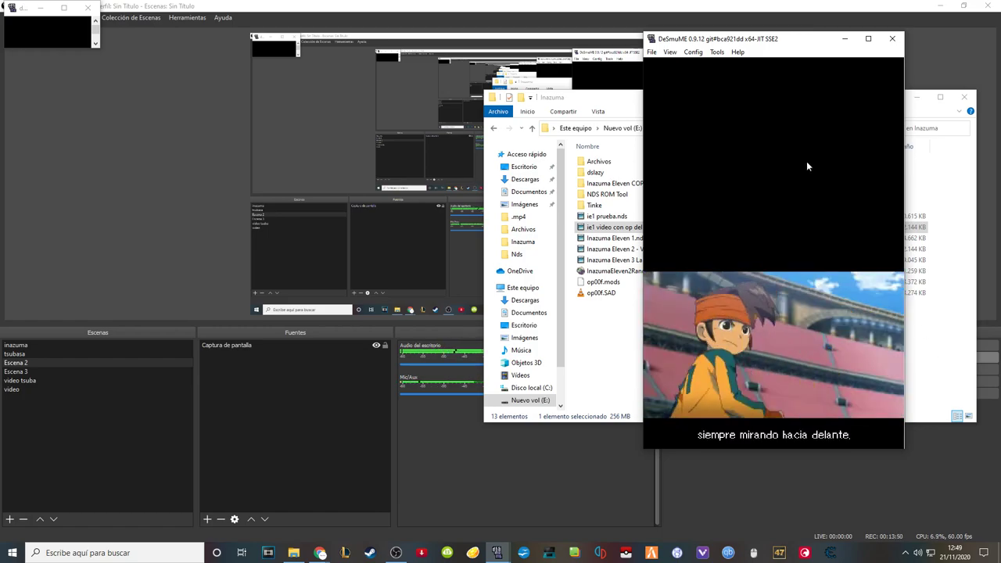
click(651, 52)
click(670, 98)
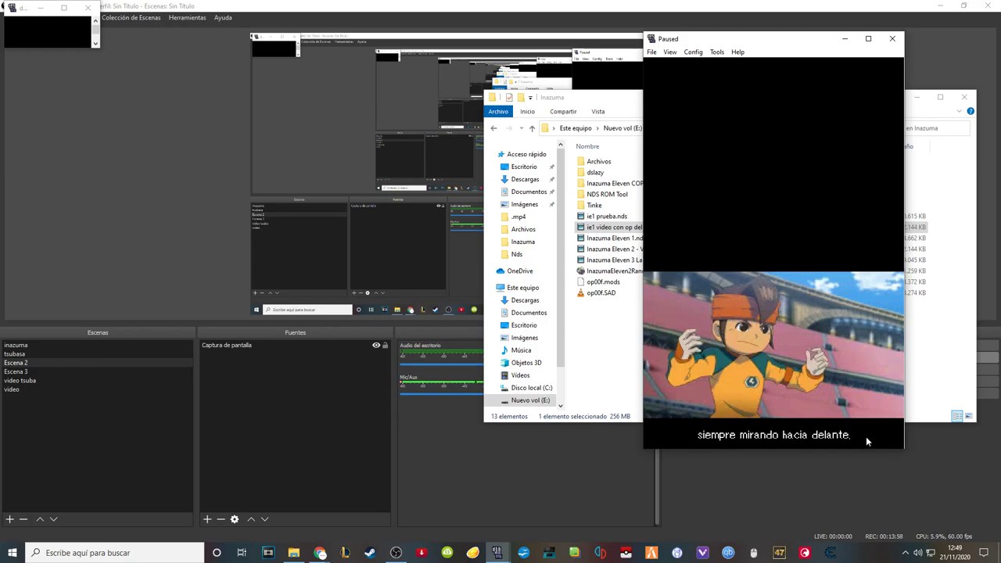
Step: Launch Tinke.exe from the Tinke folder and load Inazuma Eleven 3 La Amenaza Del Ogro (JPN).nds
drag(627, 103, 273, 100)
double_click(257, 202)
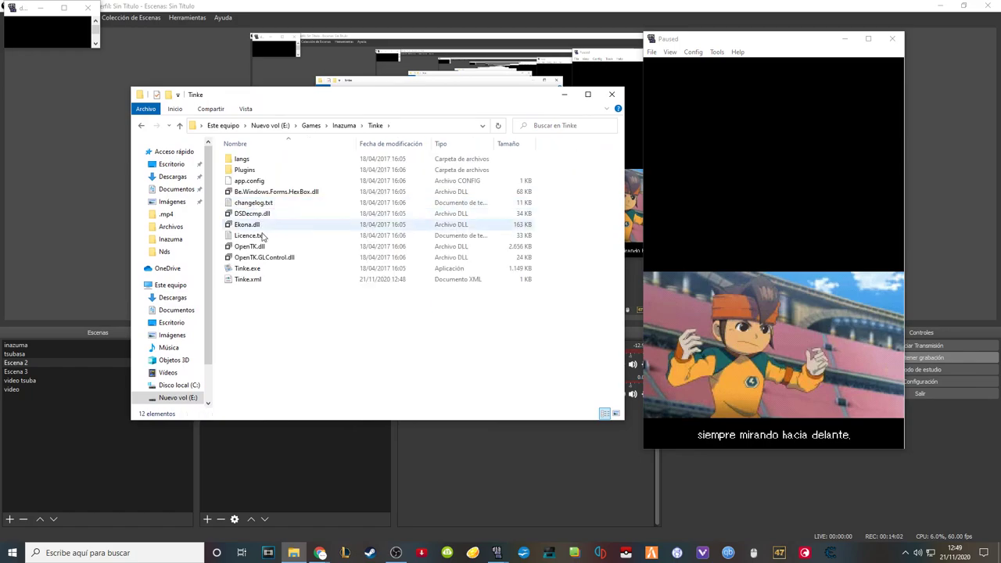
double_click(265, 268)
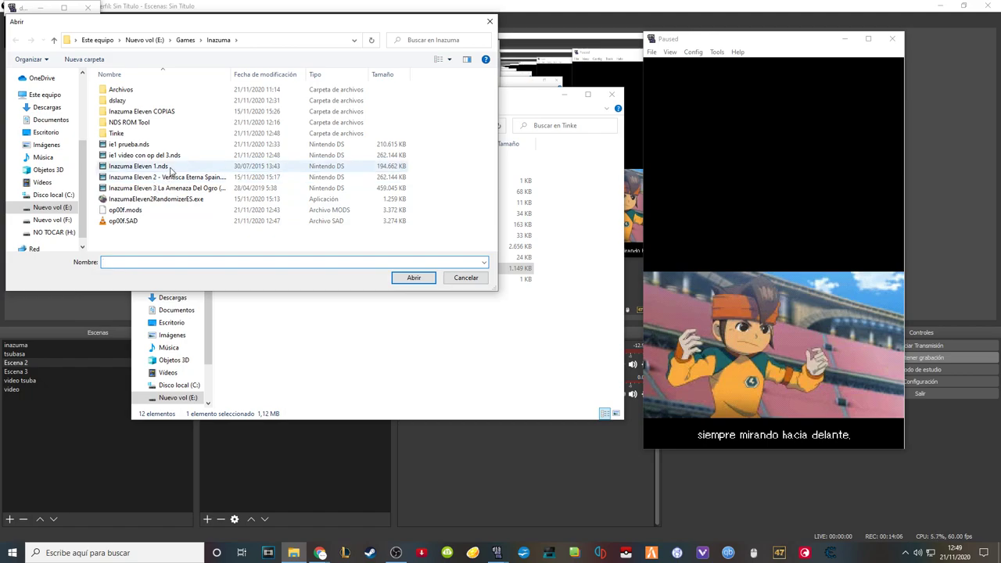
click(173, 168)
click(194, 193)
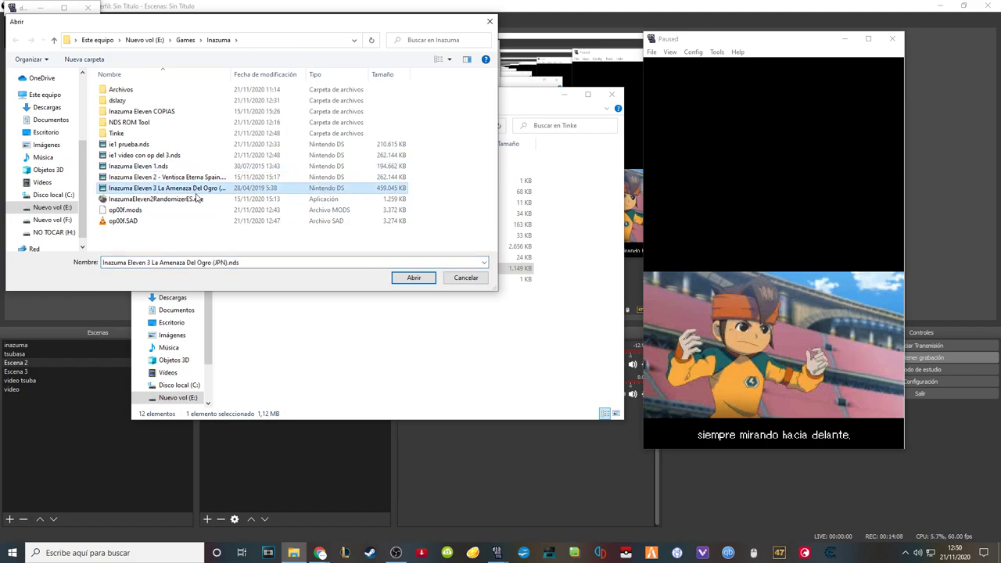
click(393, 279)
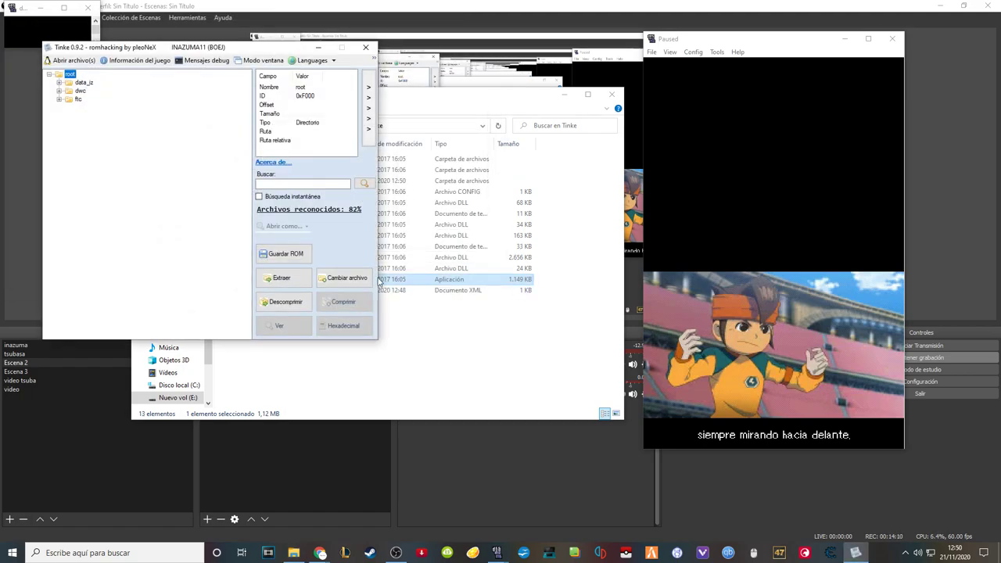
Step: Examine the contents of the font, sound and script directories under data_iz in the Inazuma Eleven 3 ROM
click(59, 83)
drag(129, 51, 253, 86)
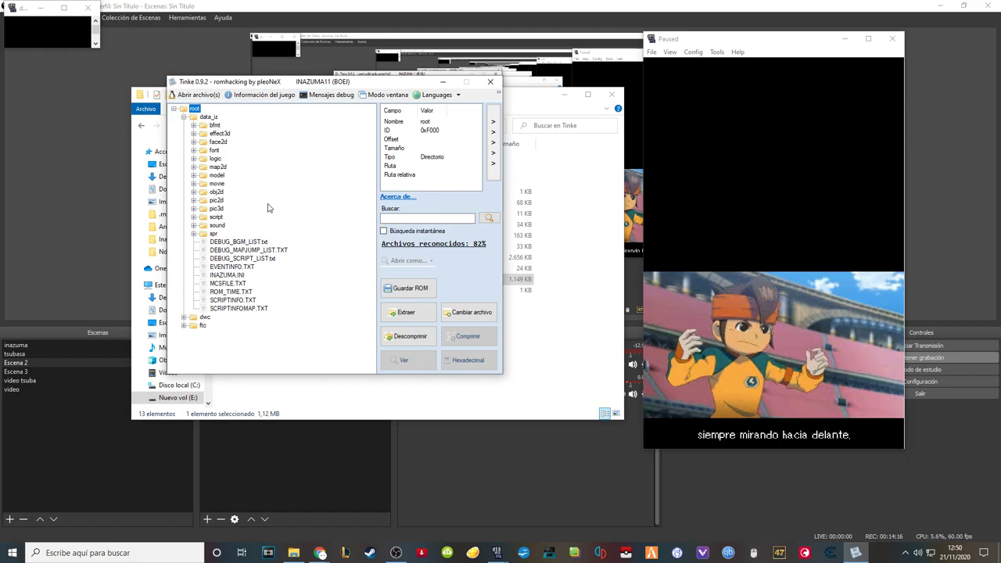
click(212, 151)
click(194, 153)
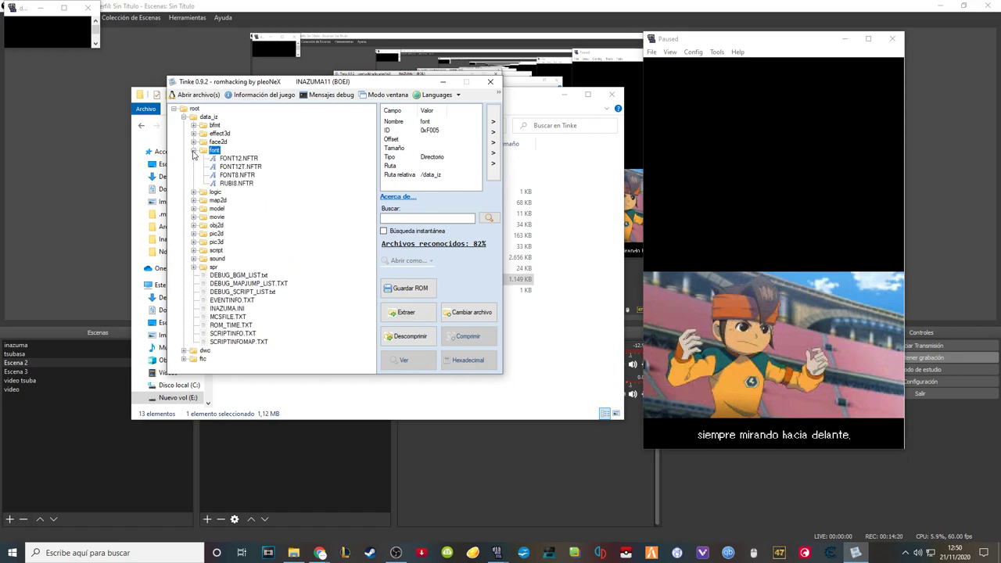
click(194, 151)
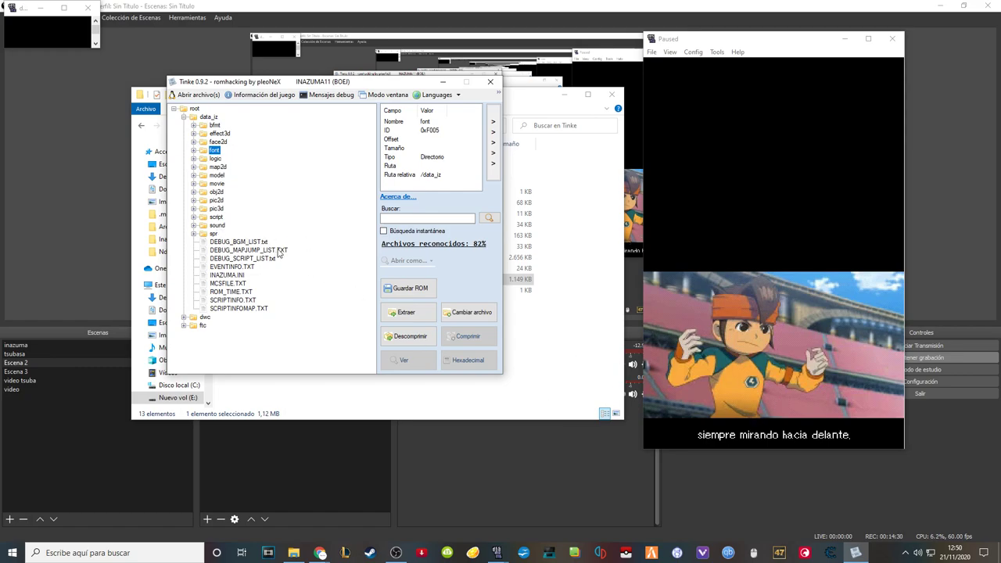
click(216, 225)
click(193, 225)
click(194, 111)
click(216, 218)
click(193, 217)
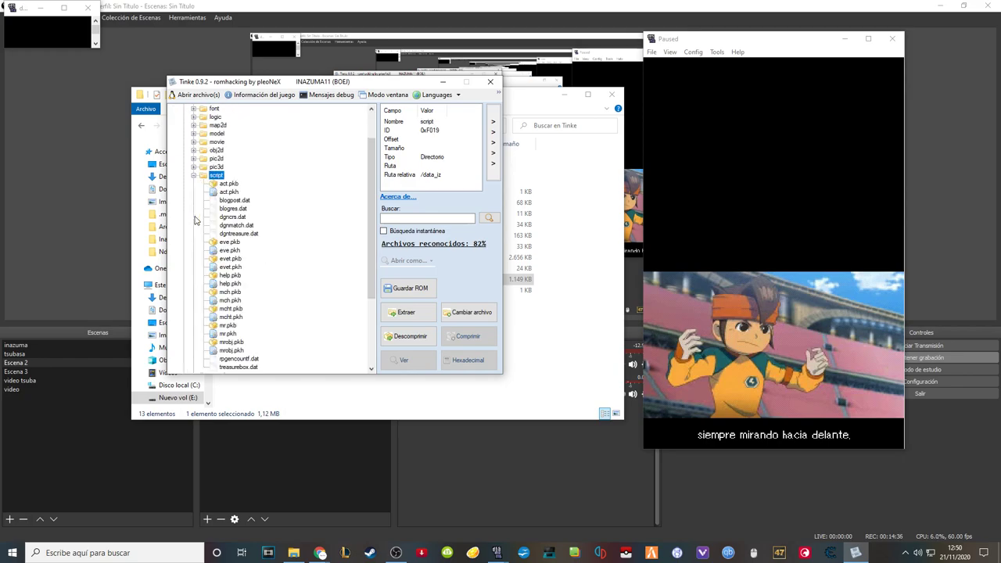
click(194, 176)
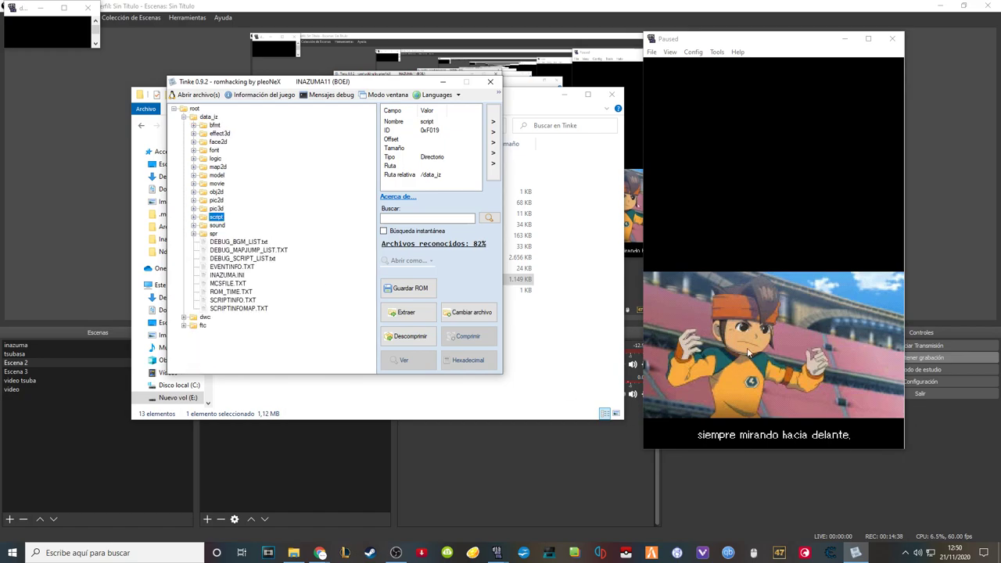
Step: Examine the files in the logic and bfmt directories under data_iz, collapsing each directory after viewing
click(194, 159)
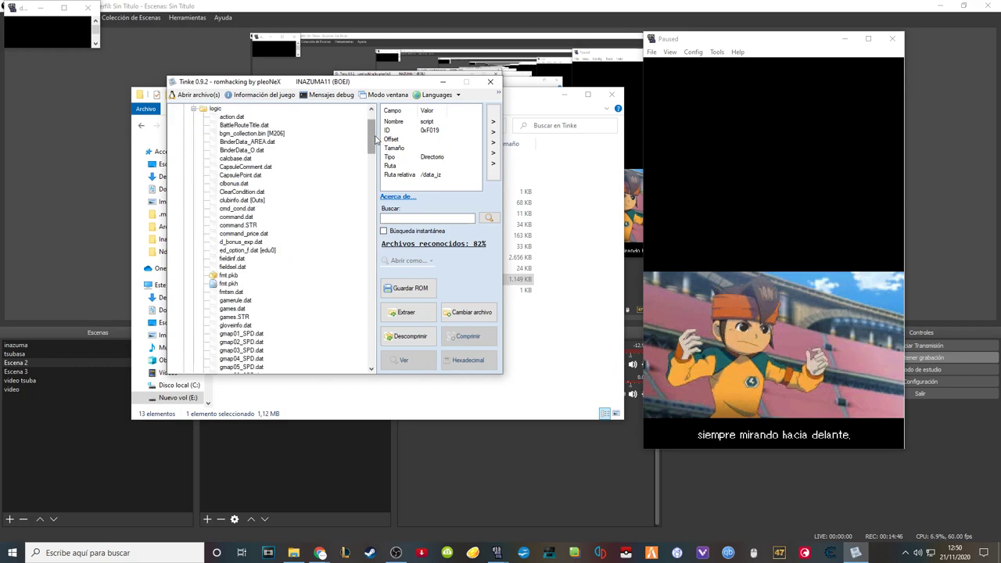
drag(375, 138, 385, 119)
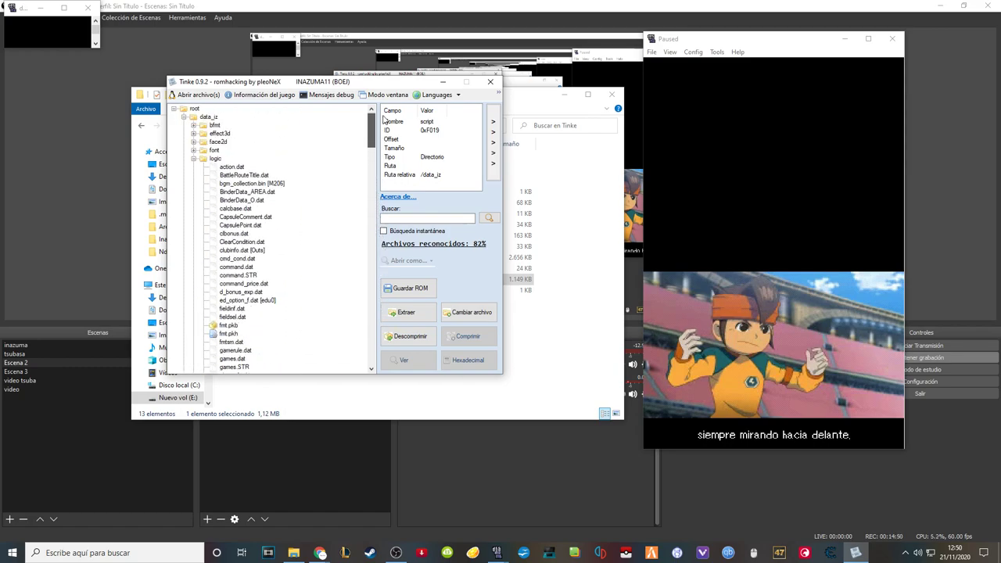
click(193, 159)
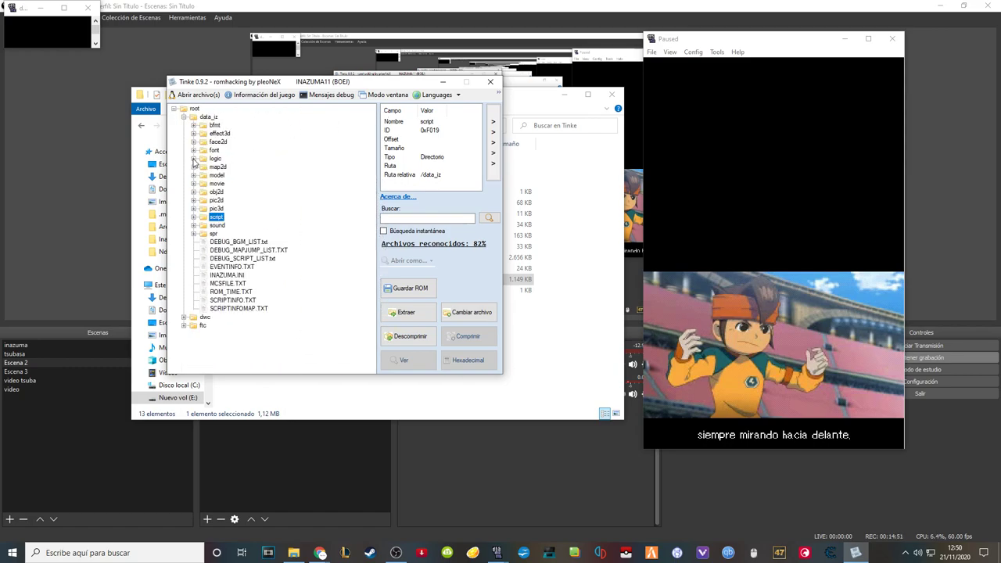
click(193, 126)
mouse_move(372, 168)
mouse_down()
mouse_move(372, 187)
mouse_move(372, 156)
mouse_up()
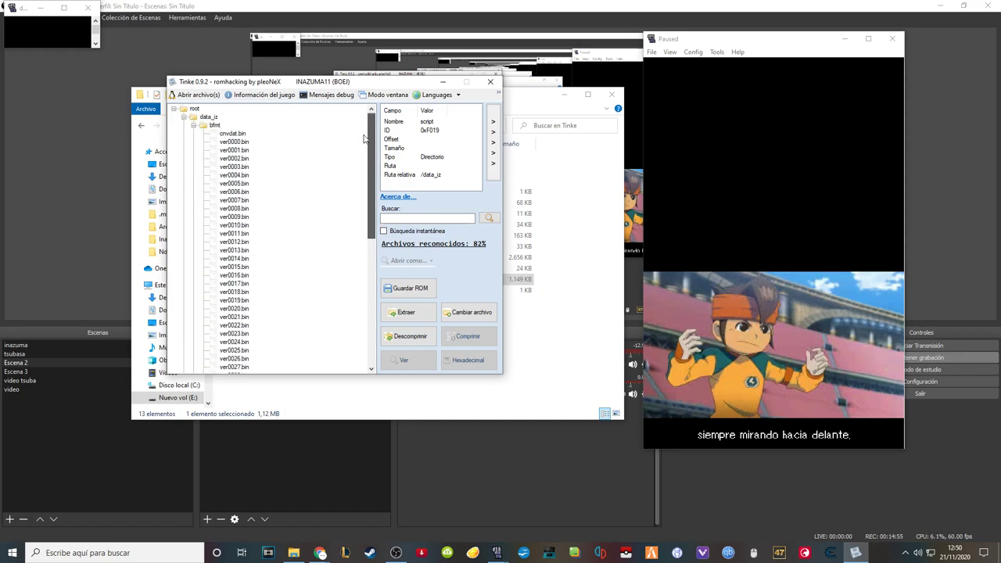
click(193, 125)
Step: Look through the movie directory and search the Inazuma Eleven 3 ROM's files for "op"
click(421, 218)
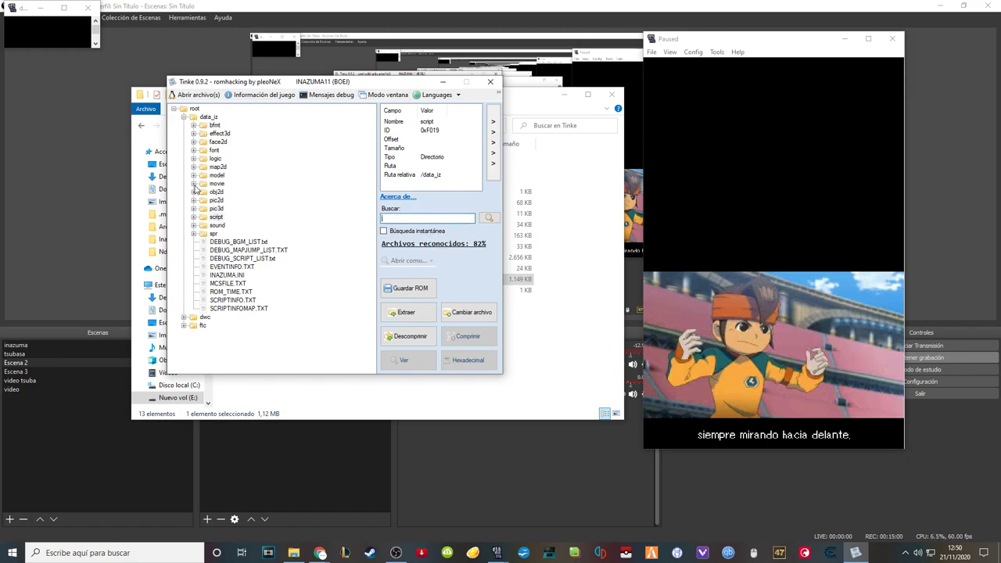
click(194, 185)
drag(372, 174, 319, 286)
click(435, 217)
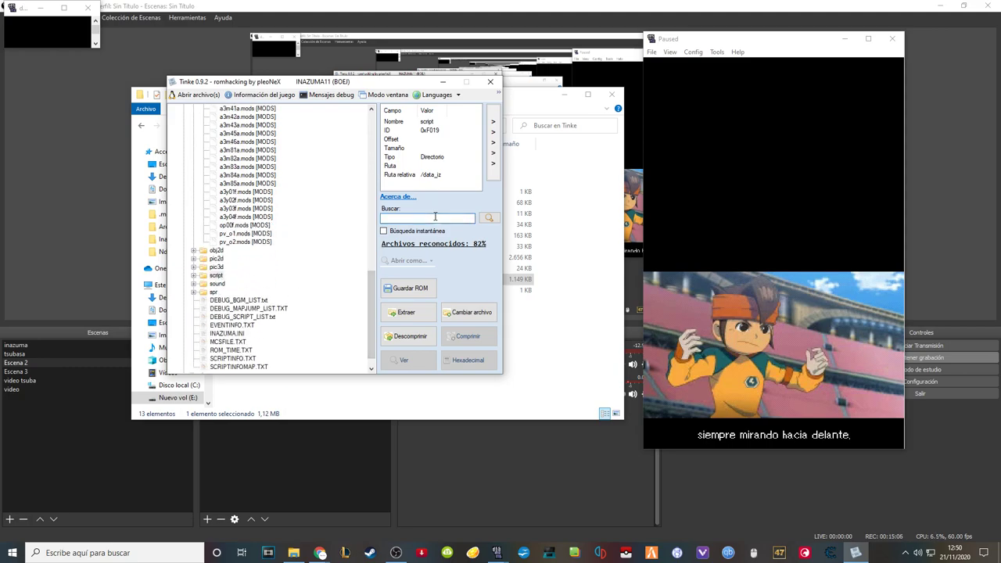
text(op)
click(488, 218)
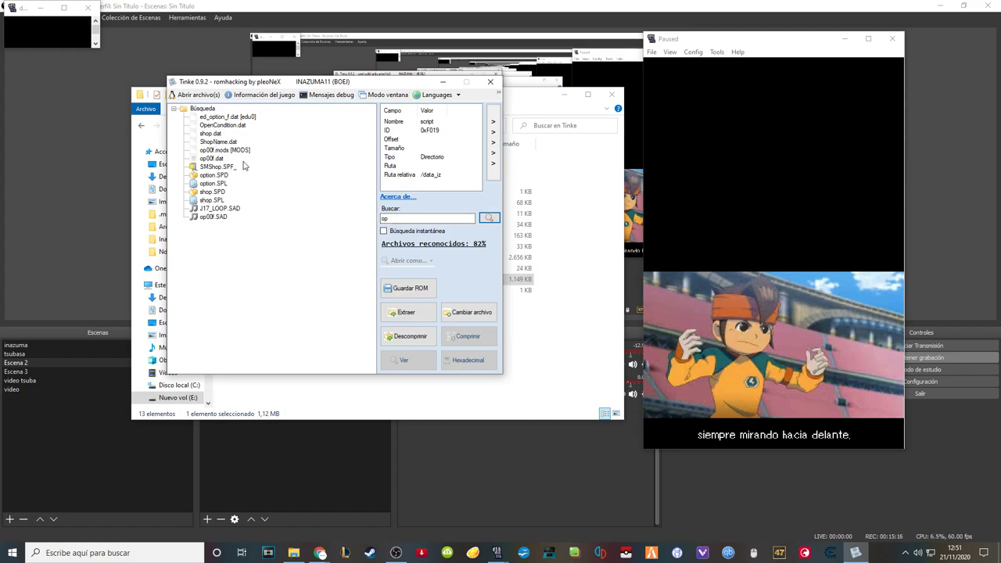
Step: Open op00f.dat from the search results and examine its text across its full width, closing the view when done
click(222, 158)
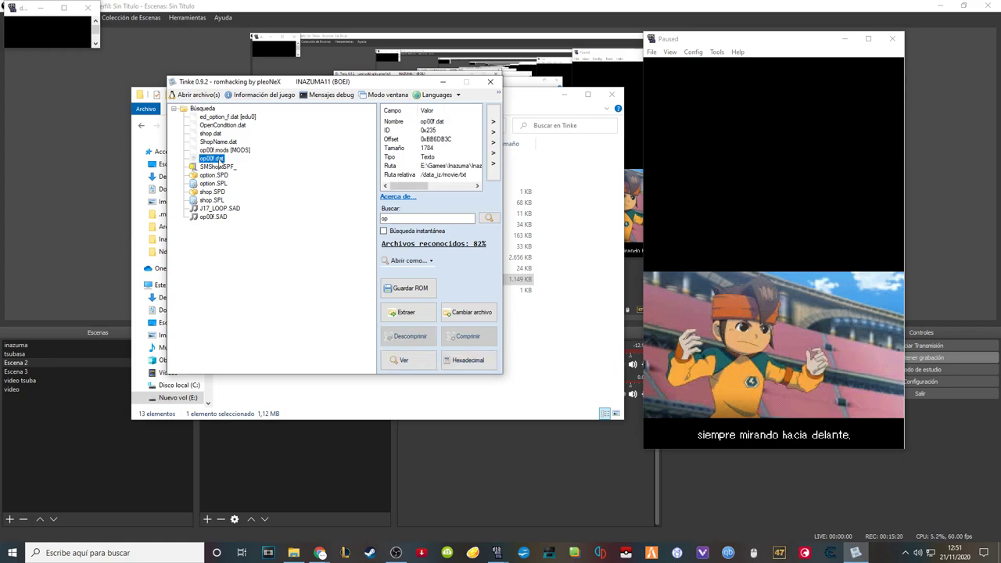
click(408, 261)
click(411, 330)
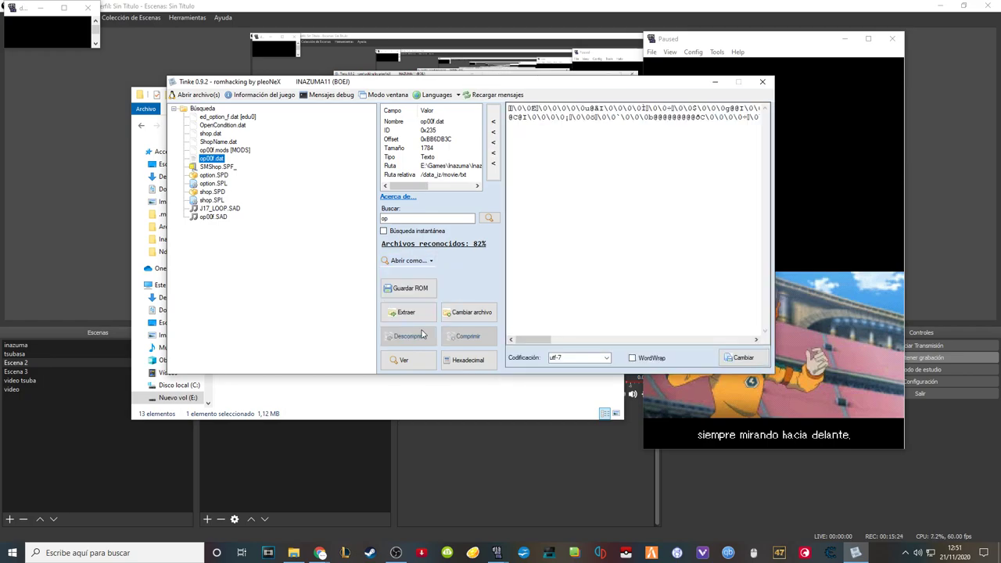
drag(539, 342, 735, 342)
click(414, 362)
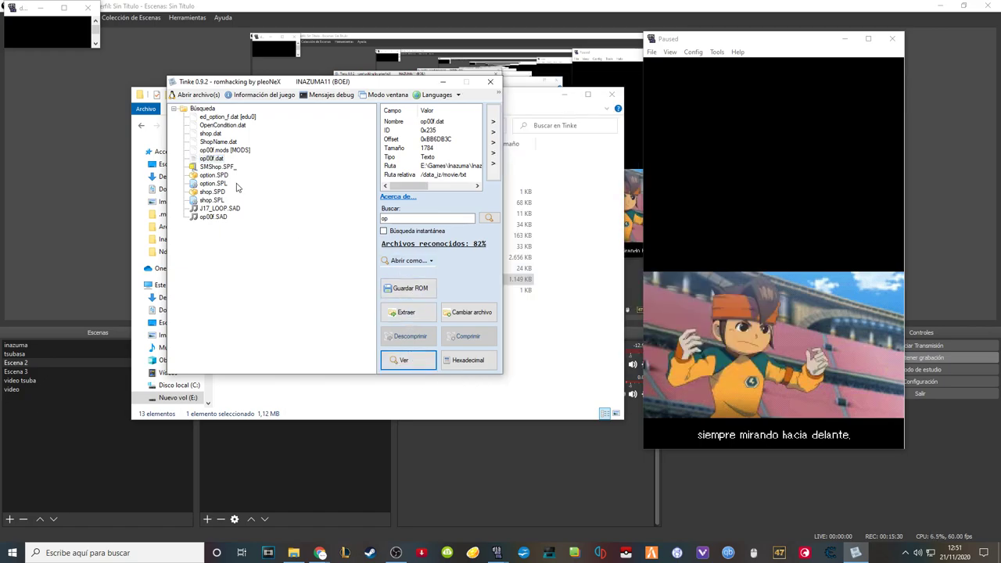
Step: Extract op00f.dat from the Inazuma Eleven 3 ROM into the Inazuma folder and close the ROM
click(211, 160)
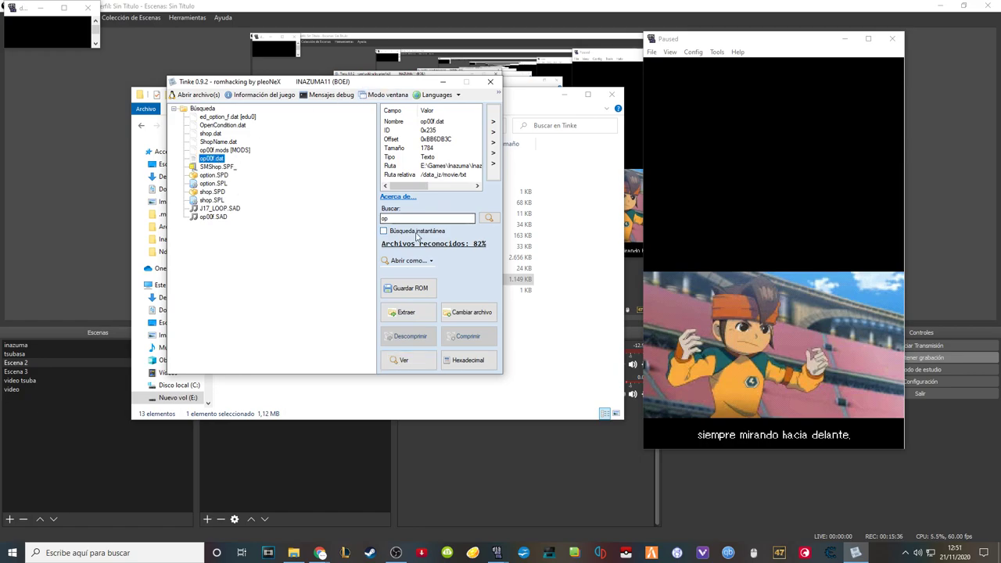
click(403, 313)
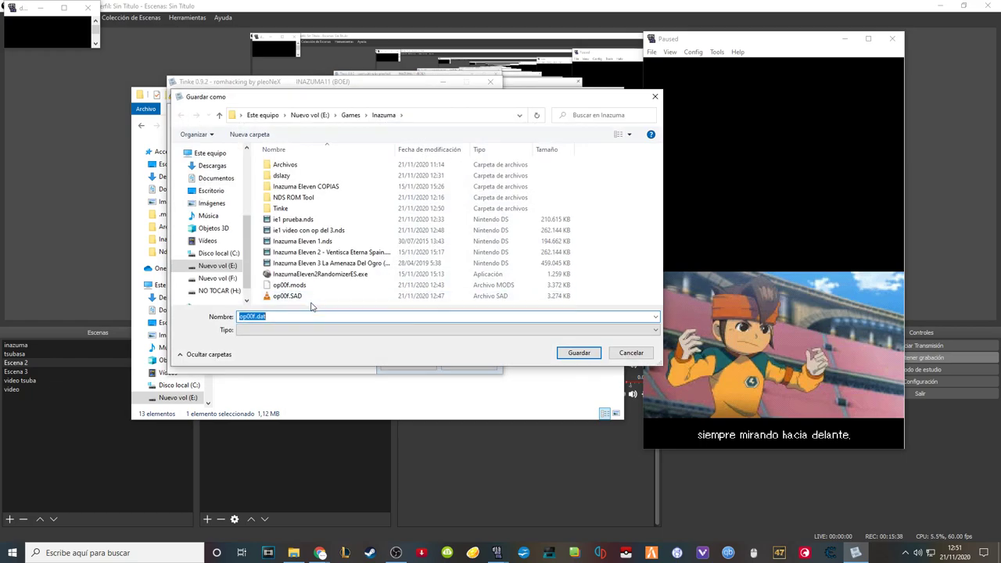
click(591, 357)
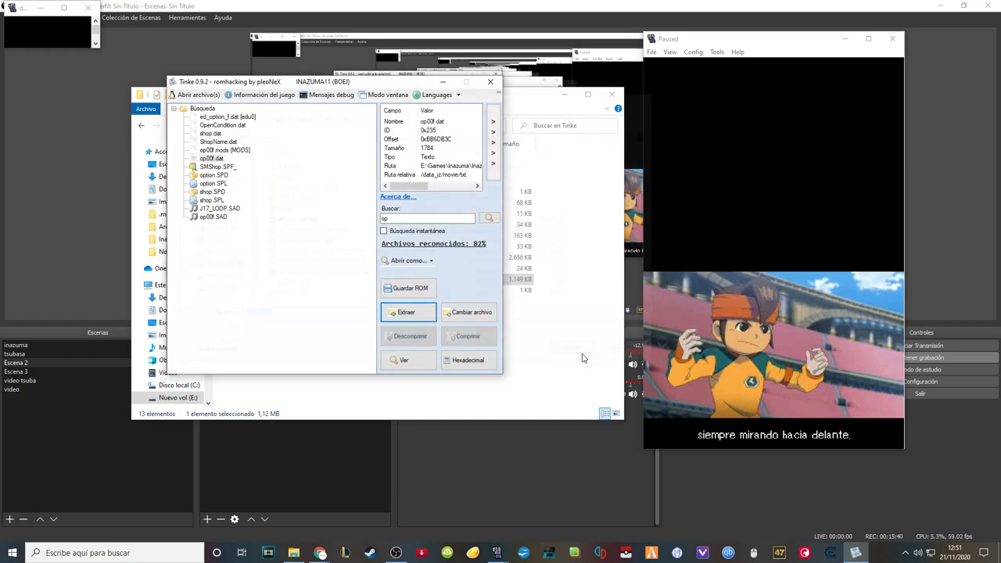
click(491, 82)
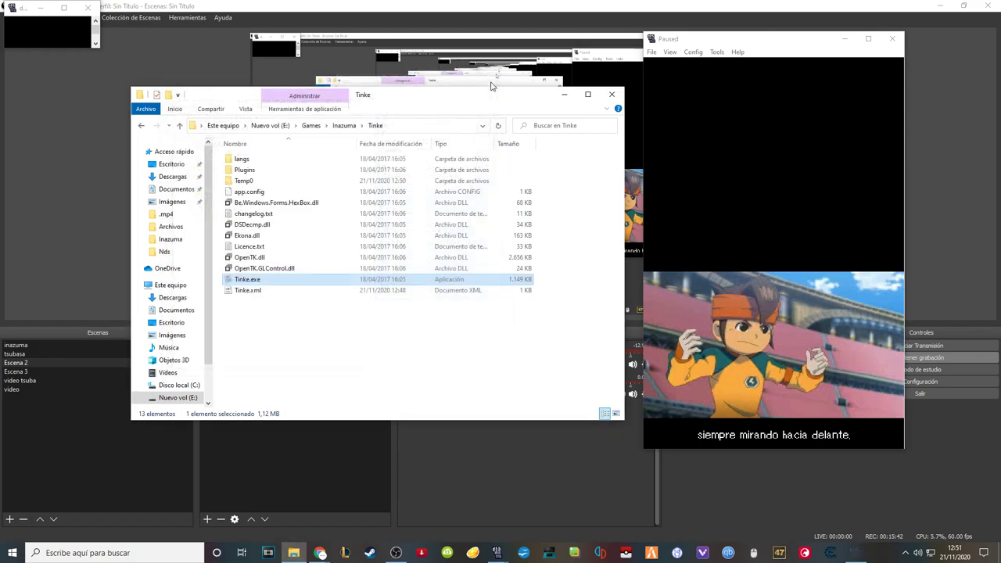
Step: Launch Tinke.exe again and load ie1 video con op del 3.nds
double_click(247, 268)
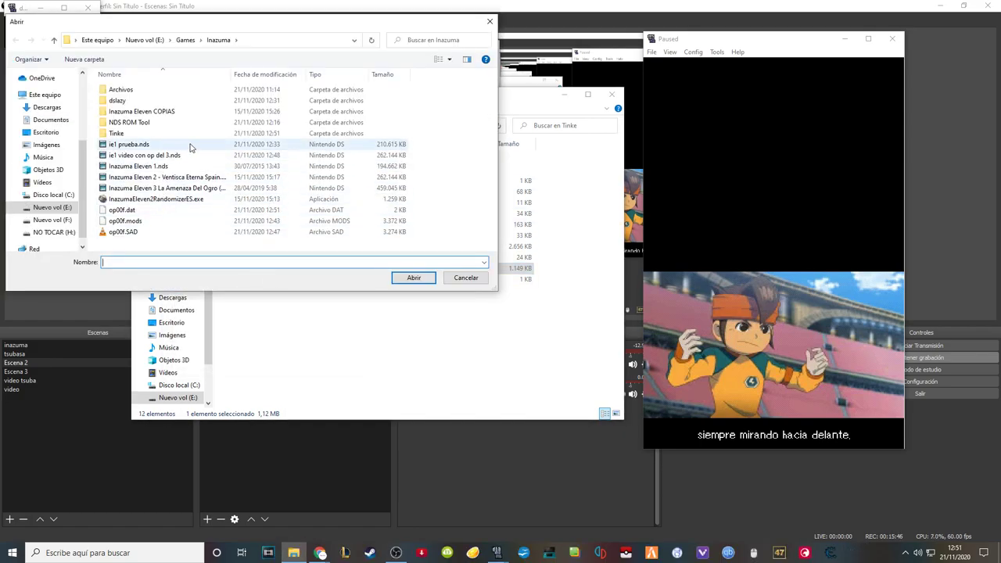
click(192, 155)
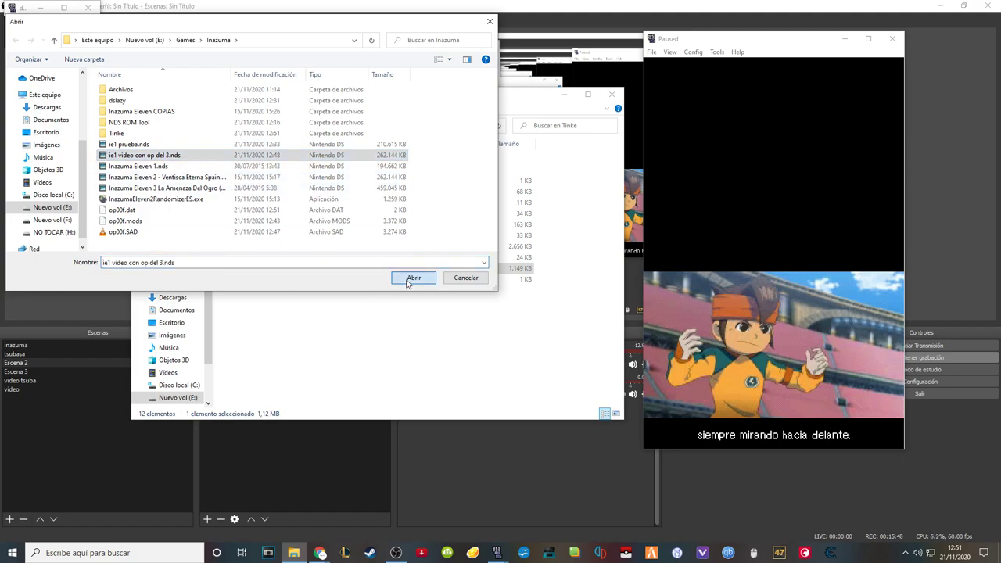
click(409, 278)
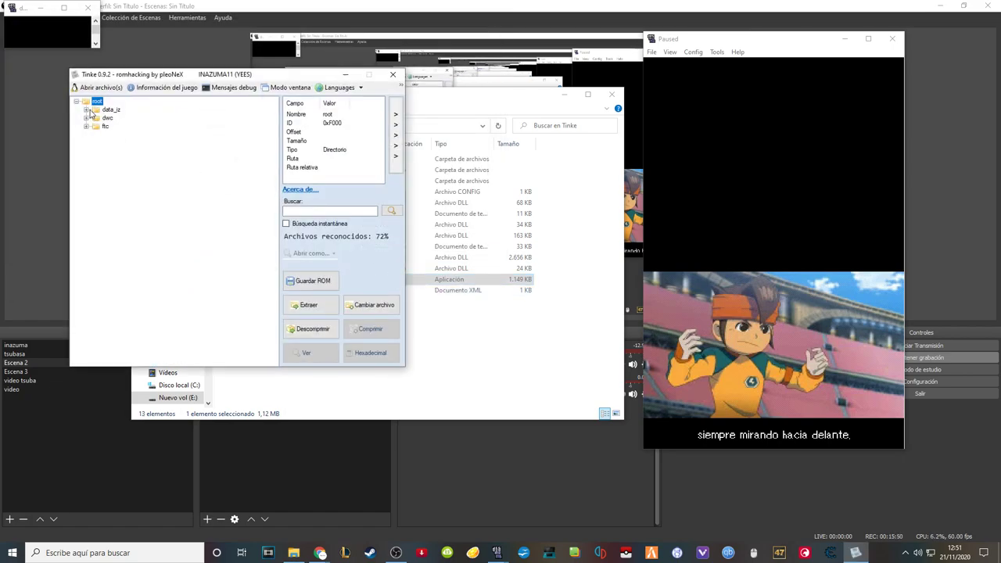
Step: Search the ROM's files for "op" and replace op00.dat with the extracted op00f.dat
click(336, 212)
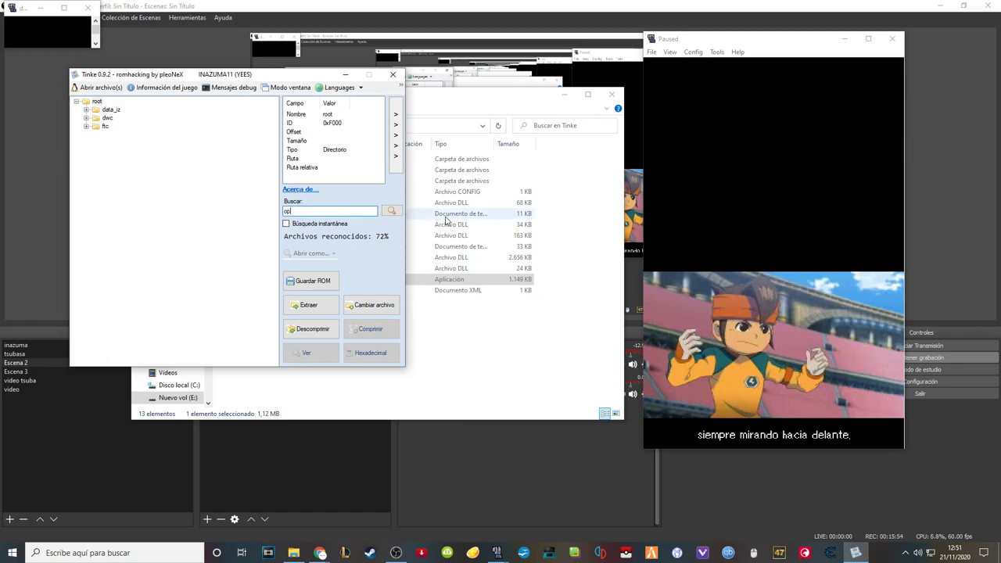
click(391, 210)
click(126, 134)
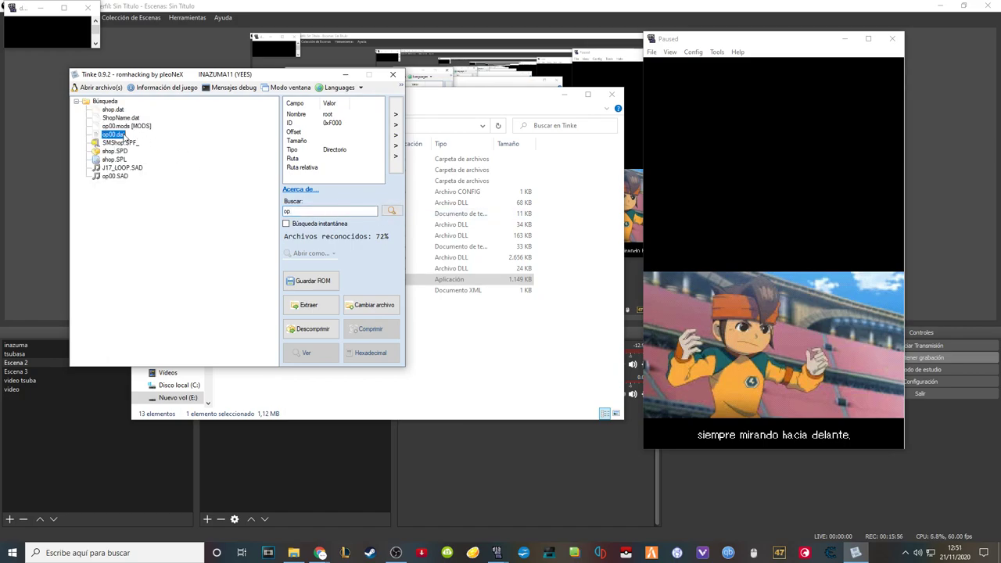
click(370, 304)
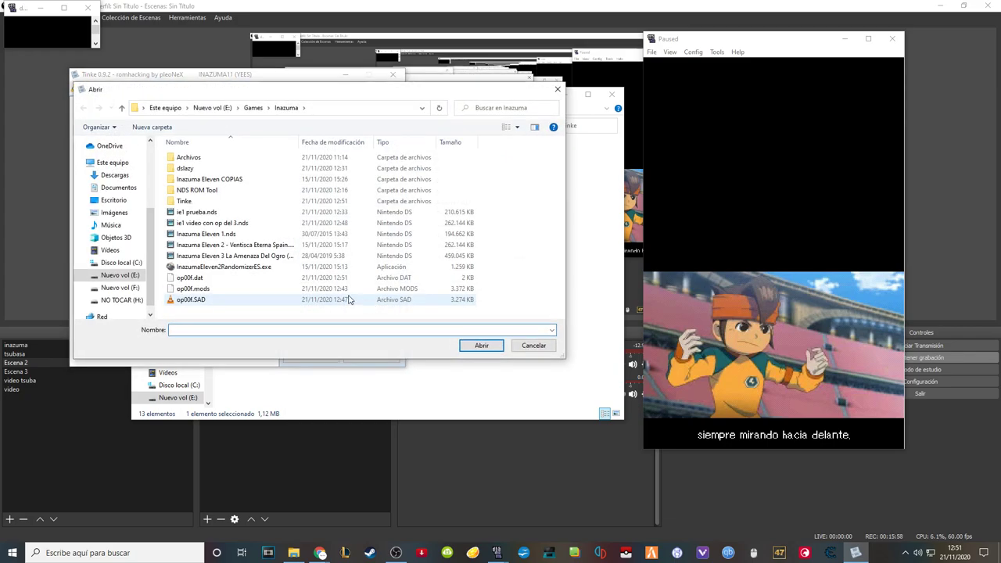
click(224, 280)
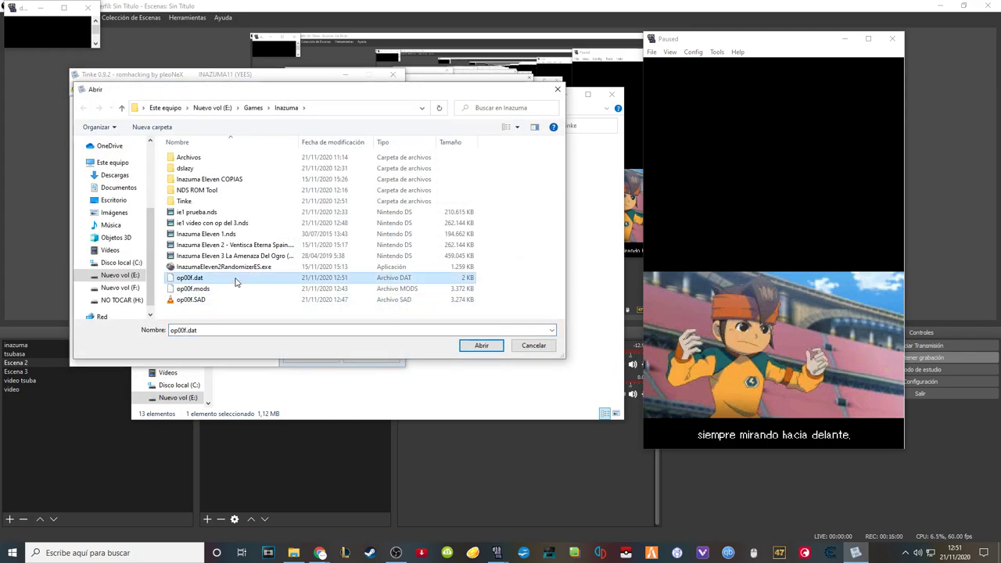
click(488, 347)
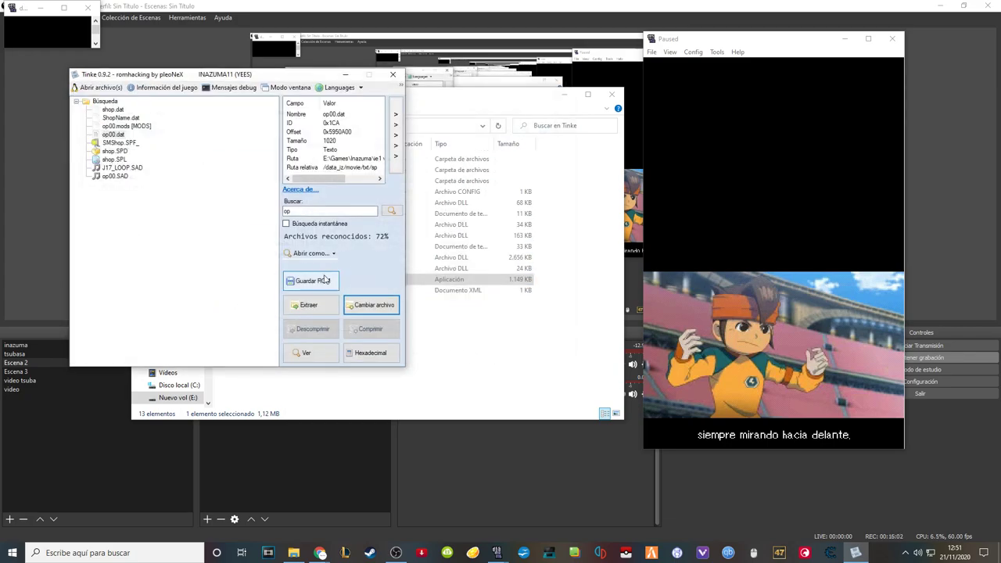
Step: Save the modified ROM as "cambio 2" in the Inazuma folder, then close the paused emulator and Tinke
click(320, 283)
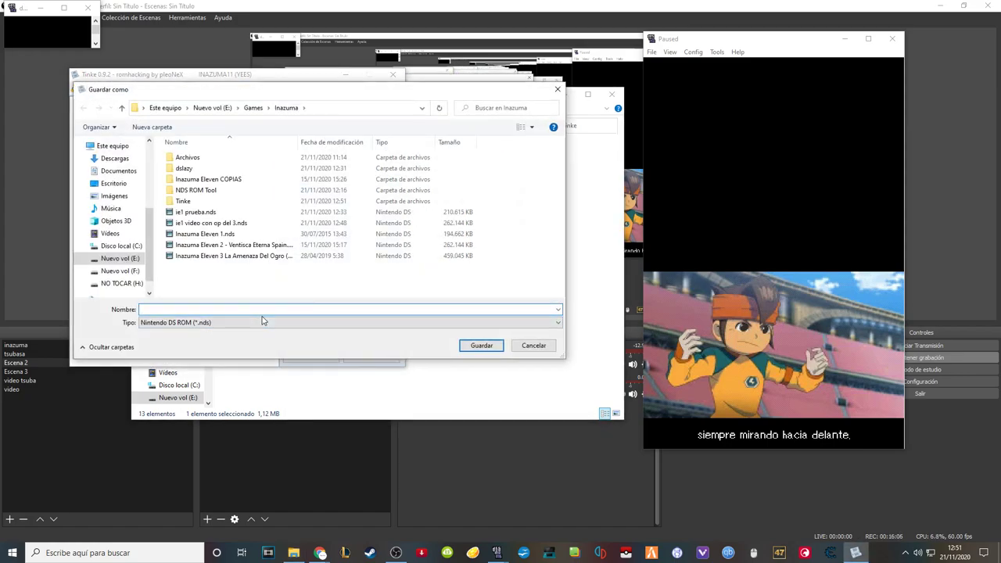
text(cambio)
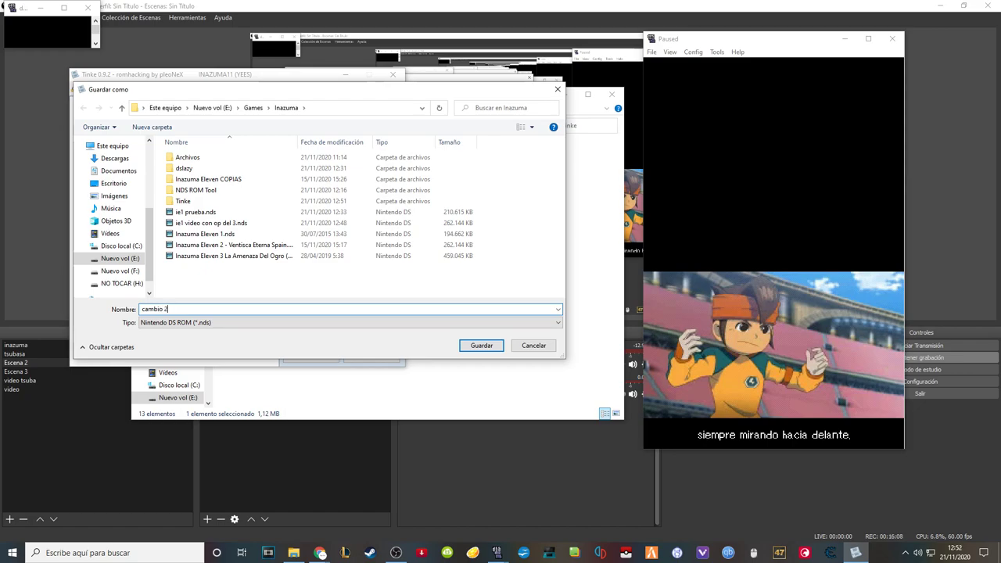
text( 2)
click(482, 345)
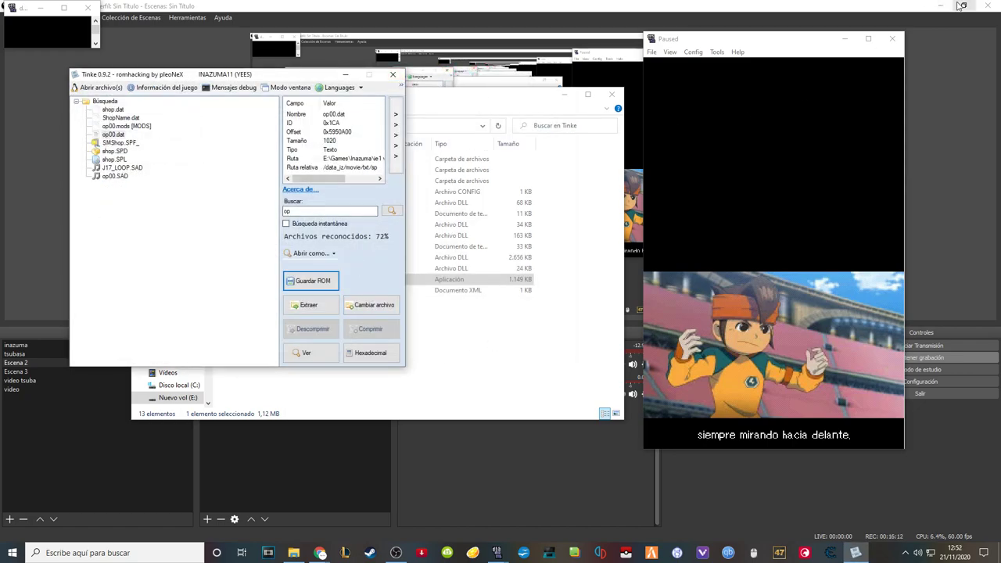
click(895, 39)
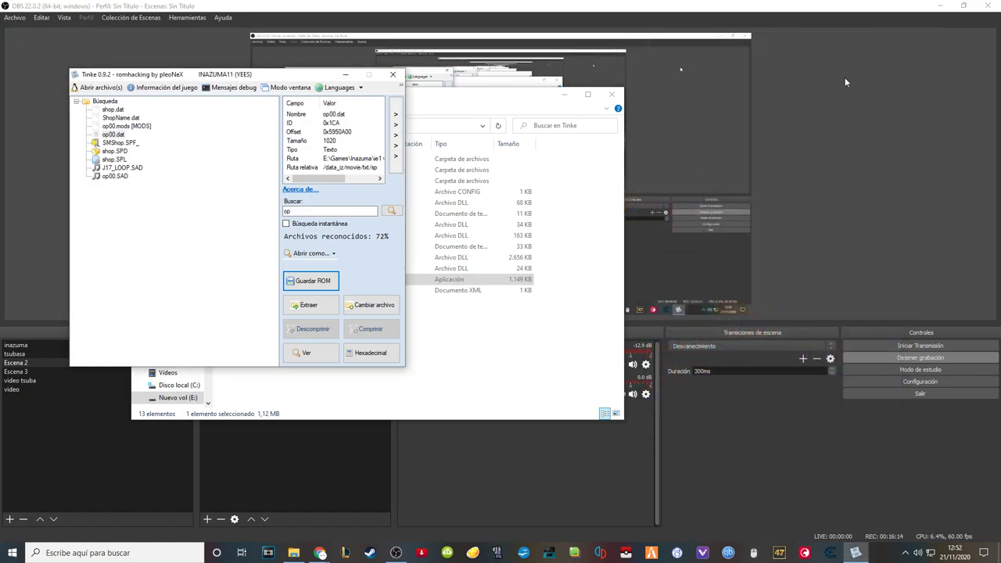
click(392, 74)
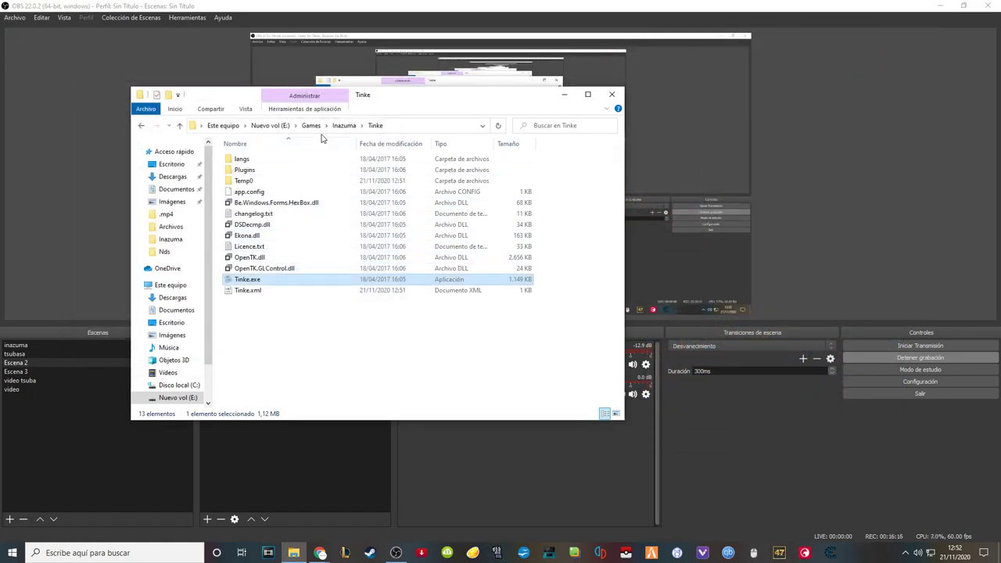
Step: Run cambio 2.nds from the Inazuma folder in DeSmuME 2020.01.21, check the opening's subtitles and pause the emulation
click(344, 125)
double_click(276, 217)
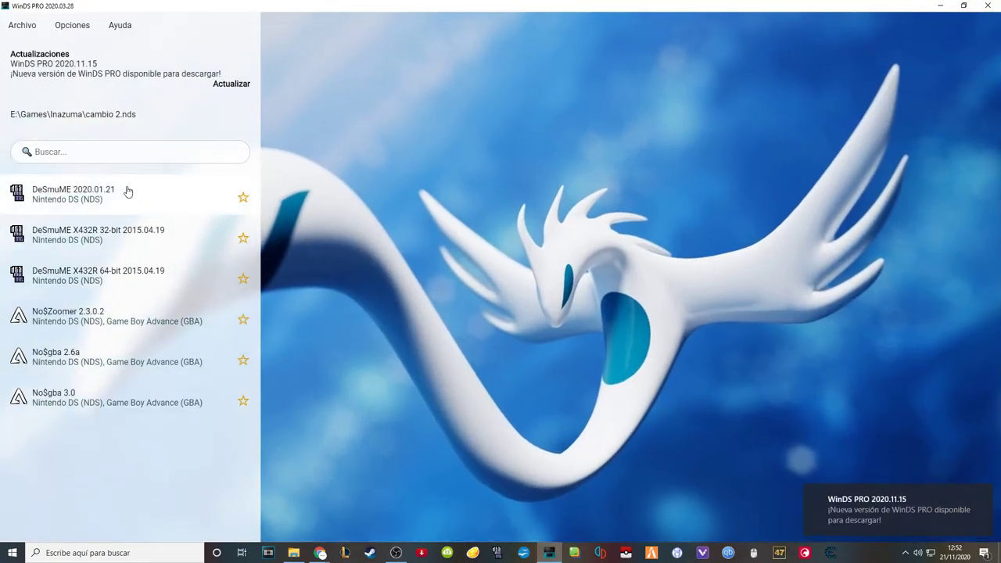
click(128, 192)
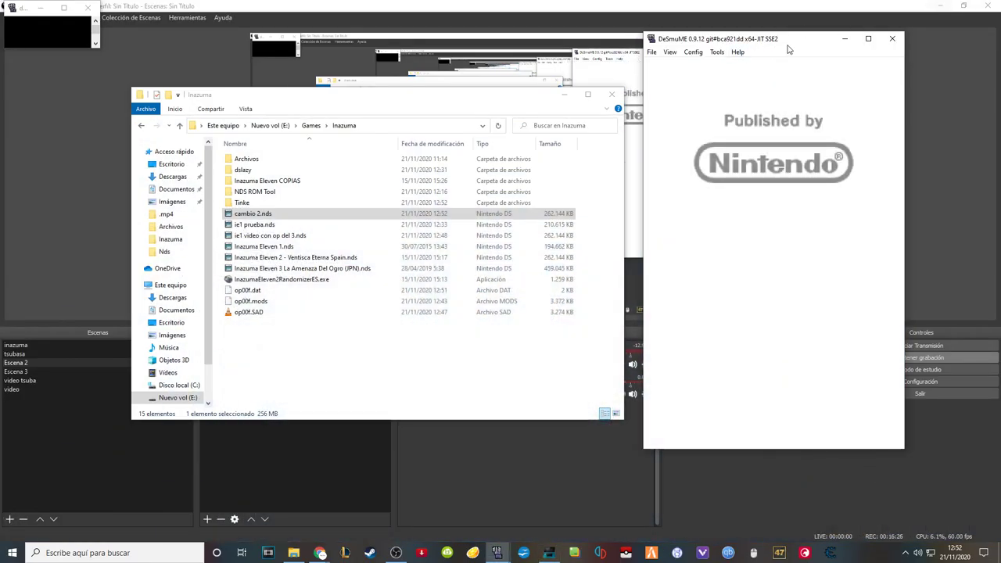
drag(805, 42, 808, 48)
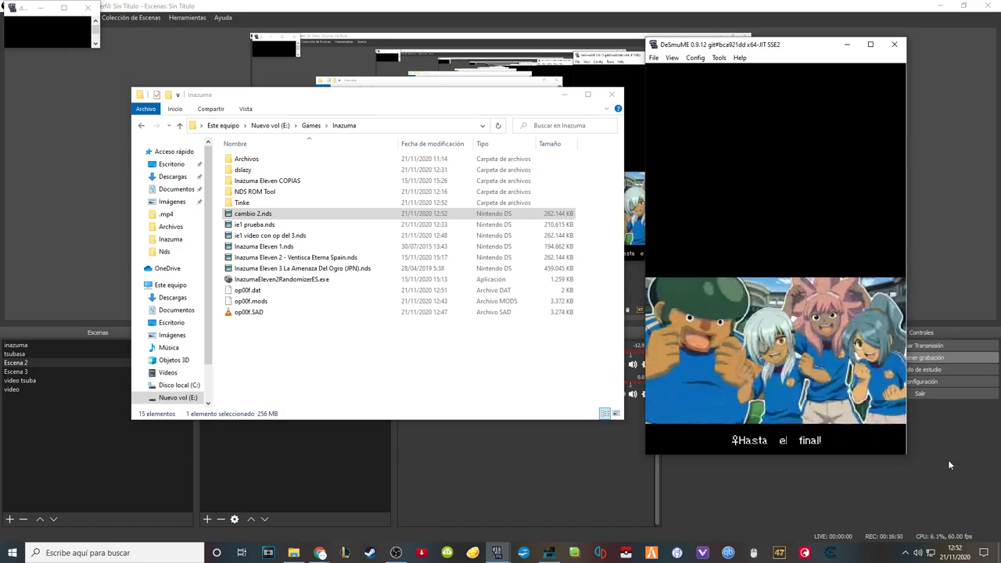
click(652, 57)
click(680, 151)
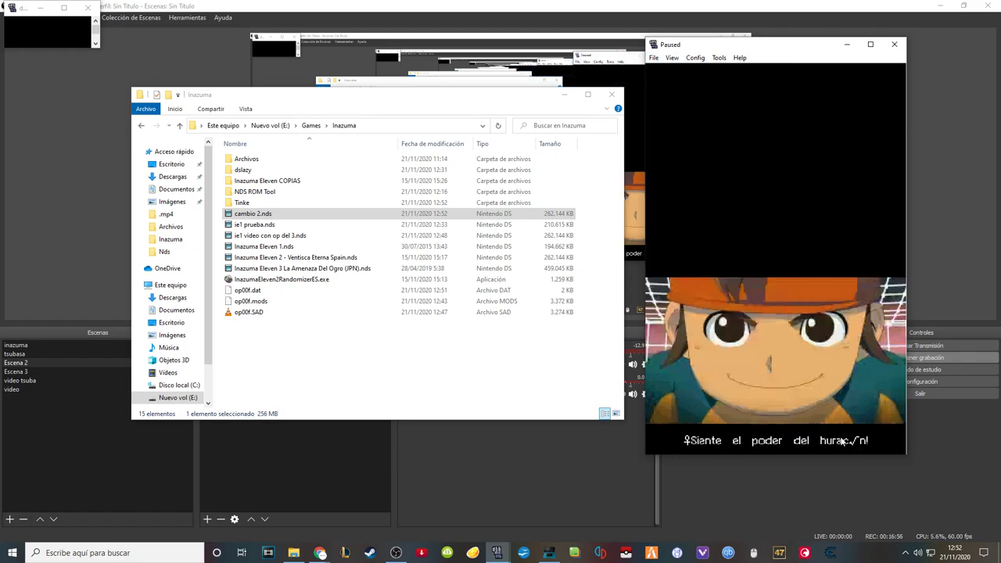
Step: Open op00f.dat in Notepad, examine its text through to the end of the lines, and close it
click(266, 290)
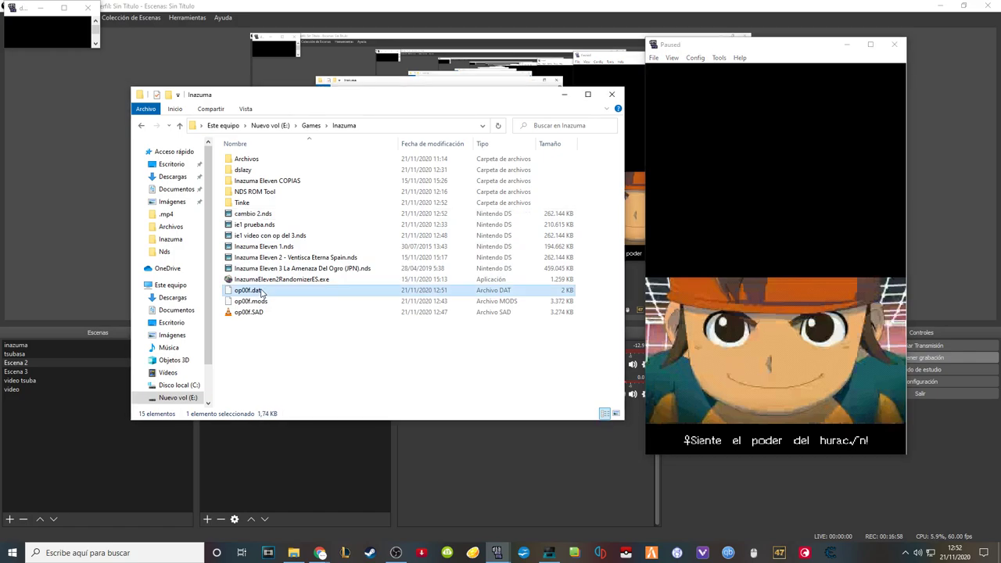
right_click(271, 295)
mouse_move(401, 380)
click(504, 394)
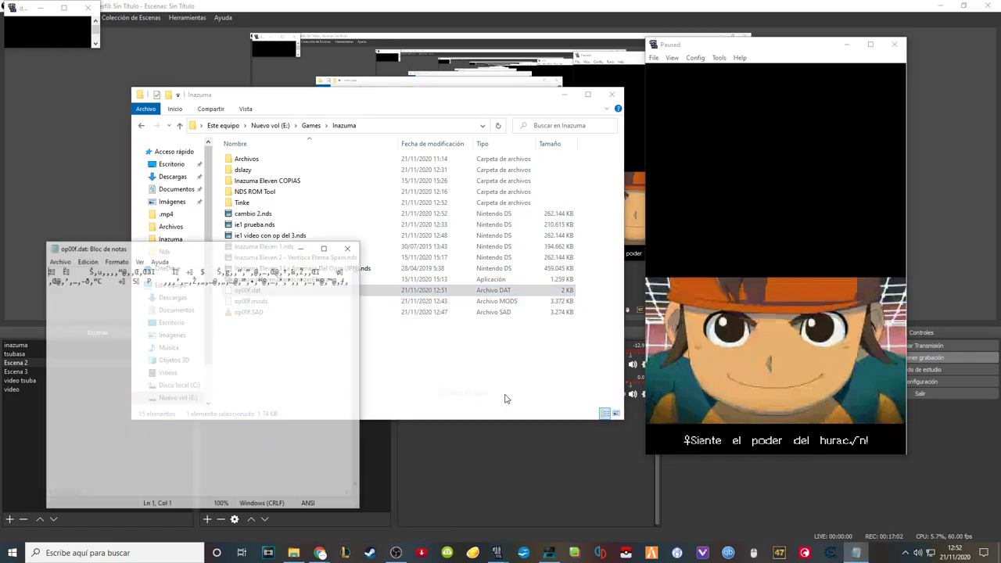
click(327, 249)
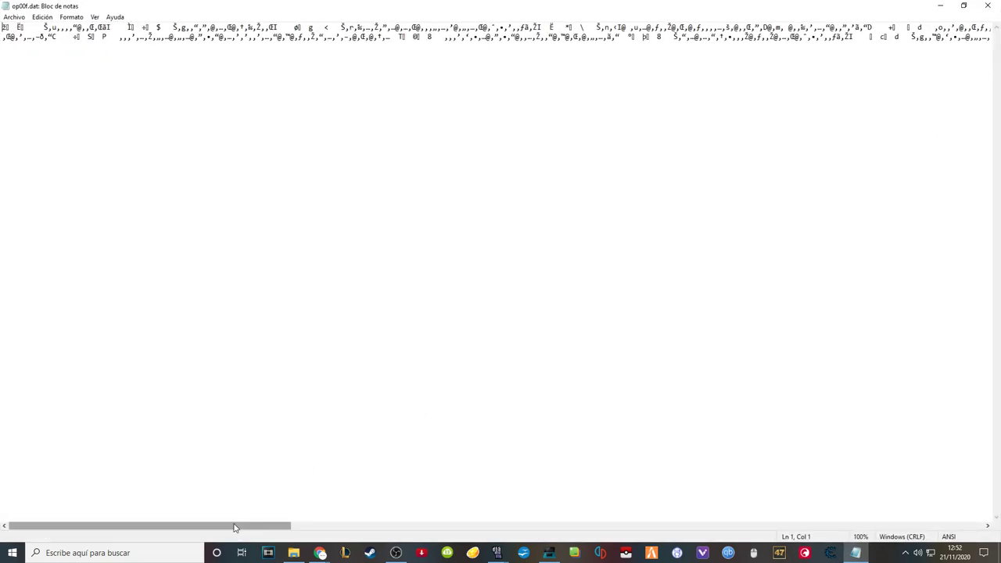
drag(243, 528, 996, 521)
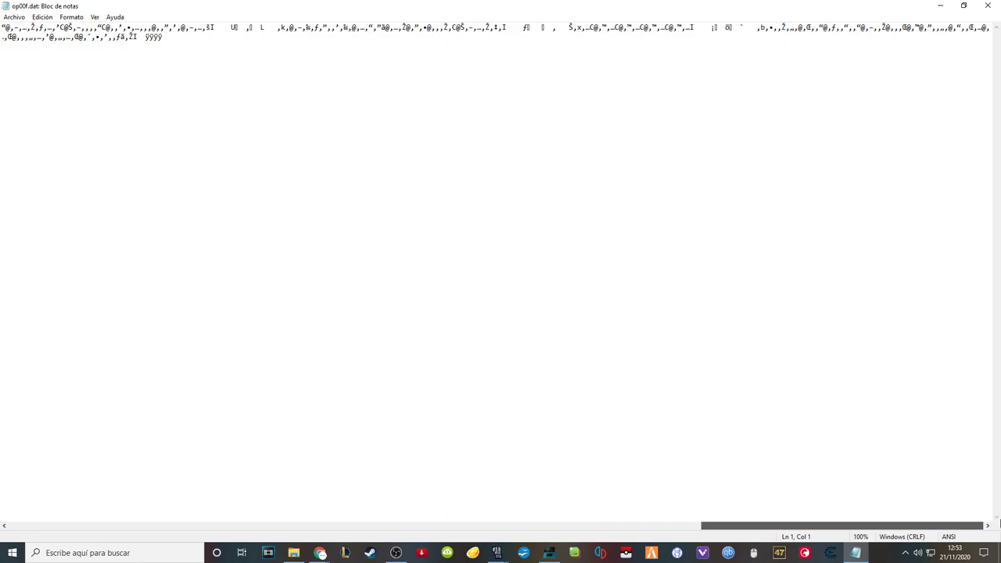
drag(996, 520, 996, 520)
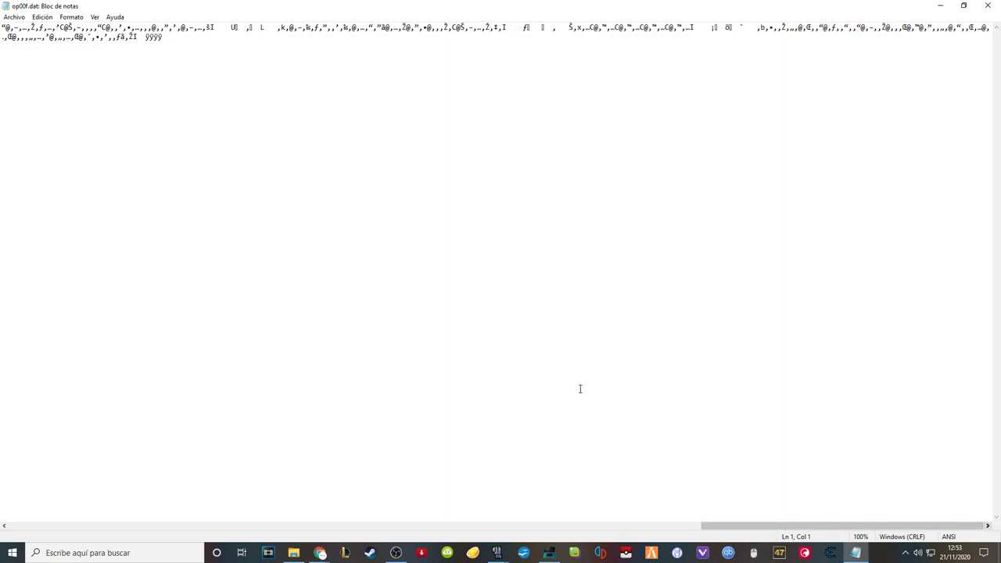
click(989, 7)
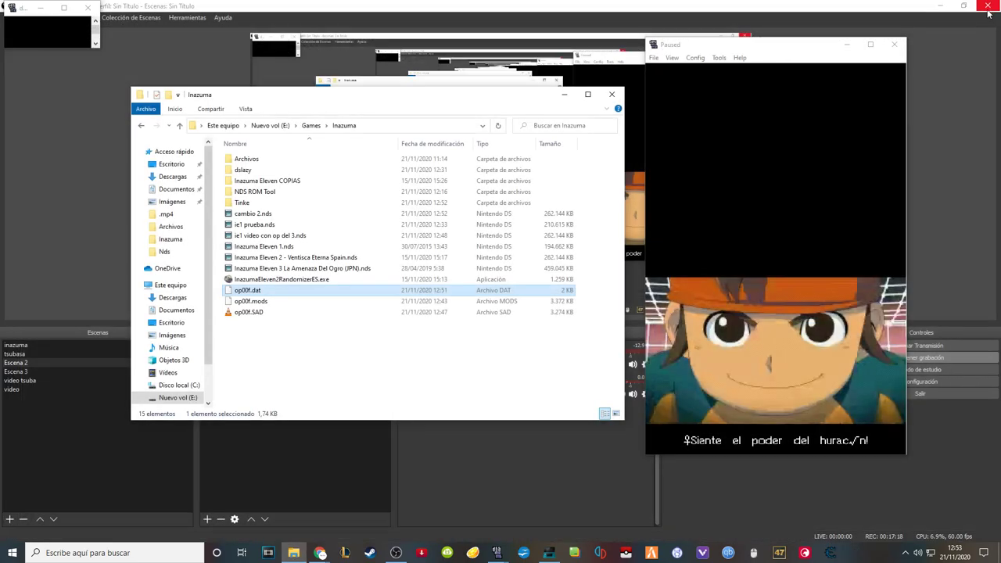
Step: Resume the emulation, start a new game, enter "fkkhh" as a test name, and close the emulator
click(653, 58)
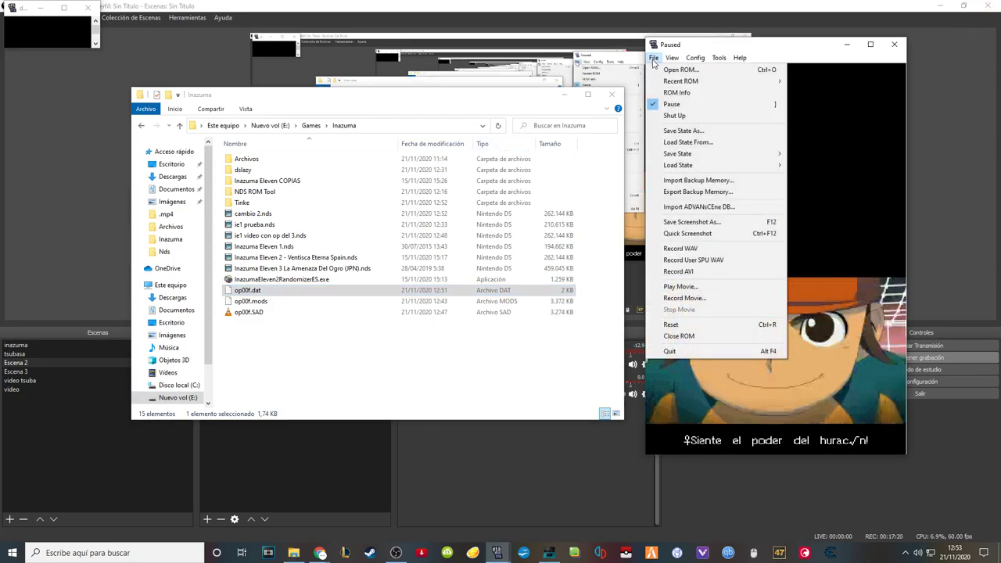
click(671, 105)
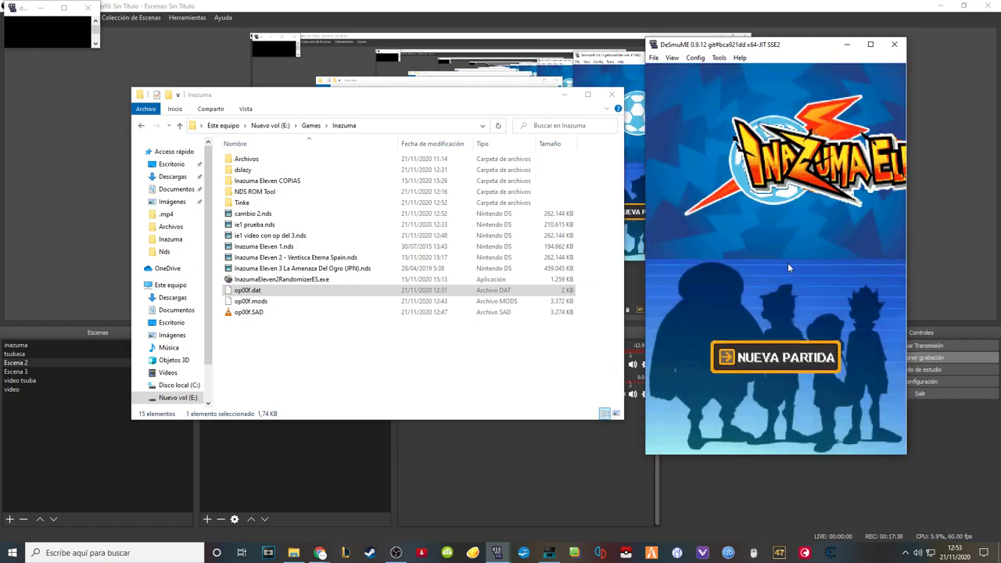
click(783, 362)
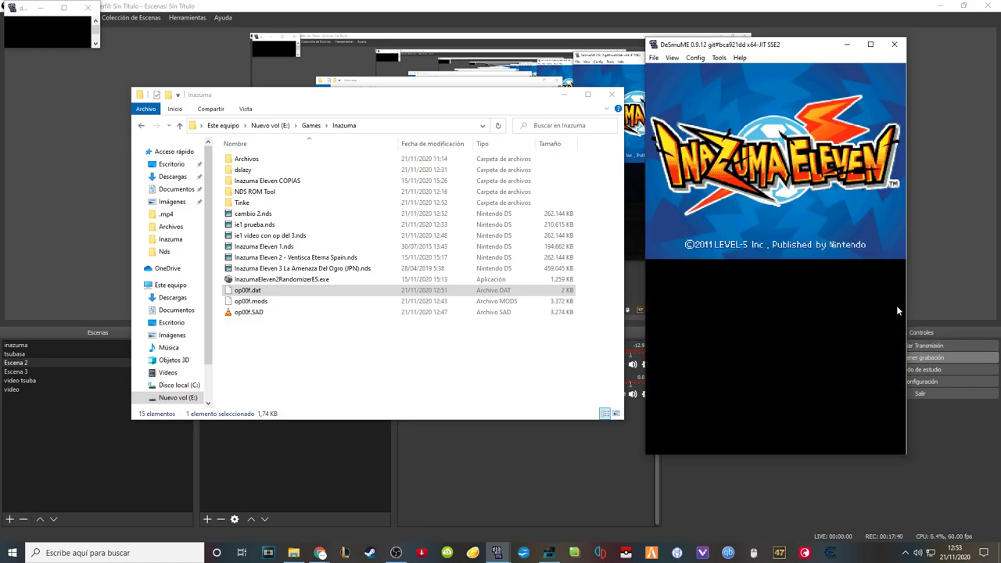
click(764, 383)
click(750, 364)
click(815, 364)
click(815, 365)
click(783, 364)
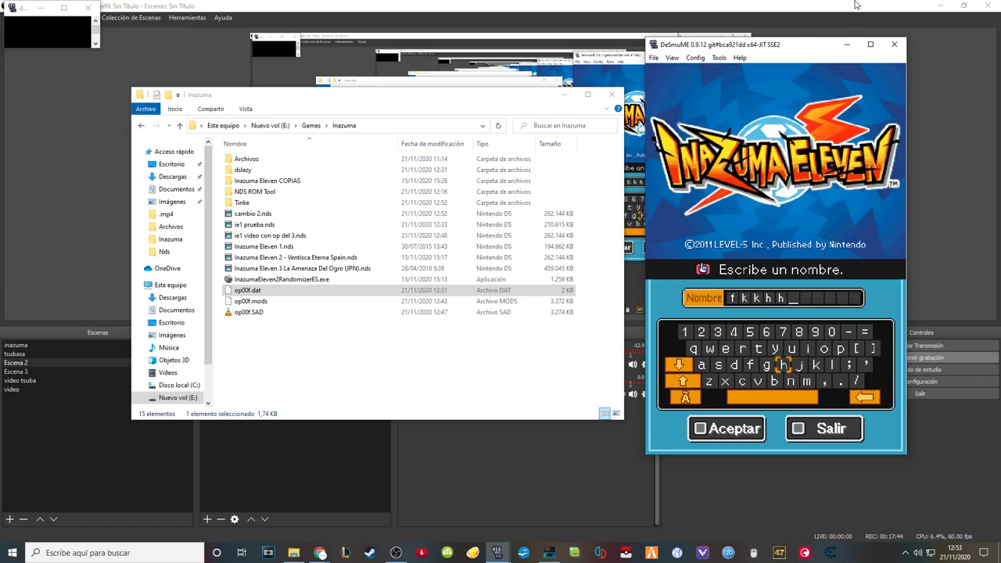
click(894, 43)
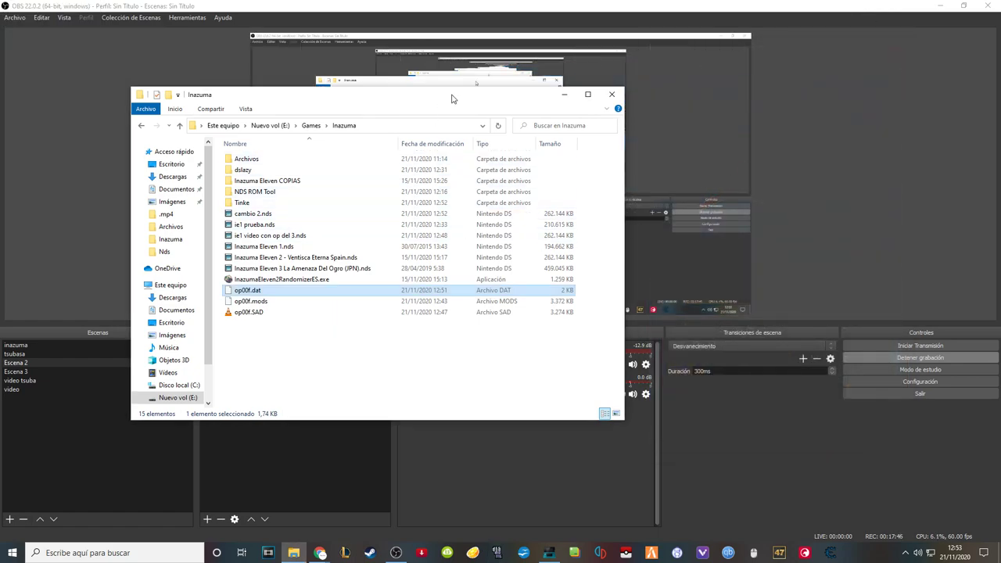
Step: Delete op00f.dat, op00f.mods and op00f.SAD from the Inazuma folder
drag(450, 99, 708, 102)
shift+click(522, 321)
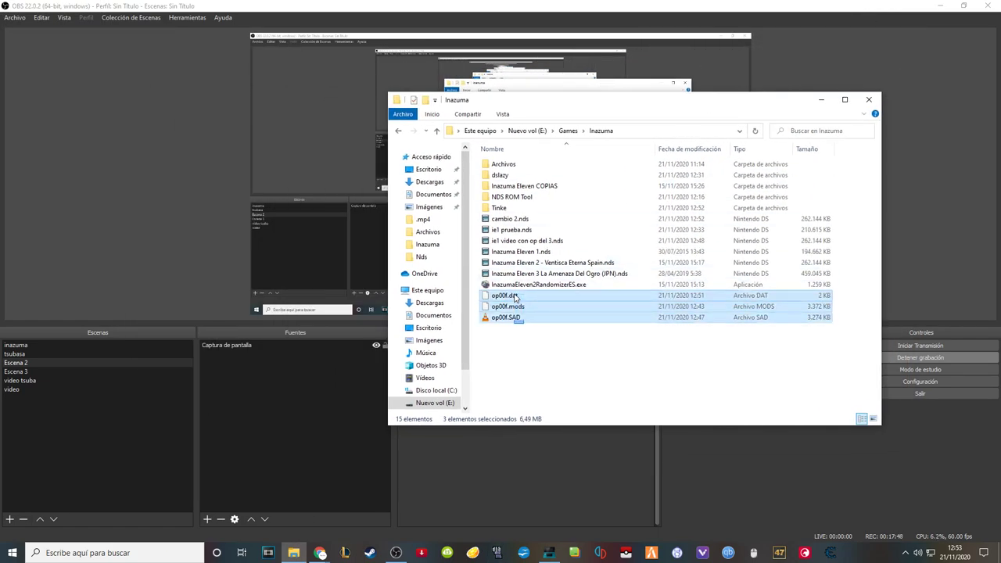
key(Delete)
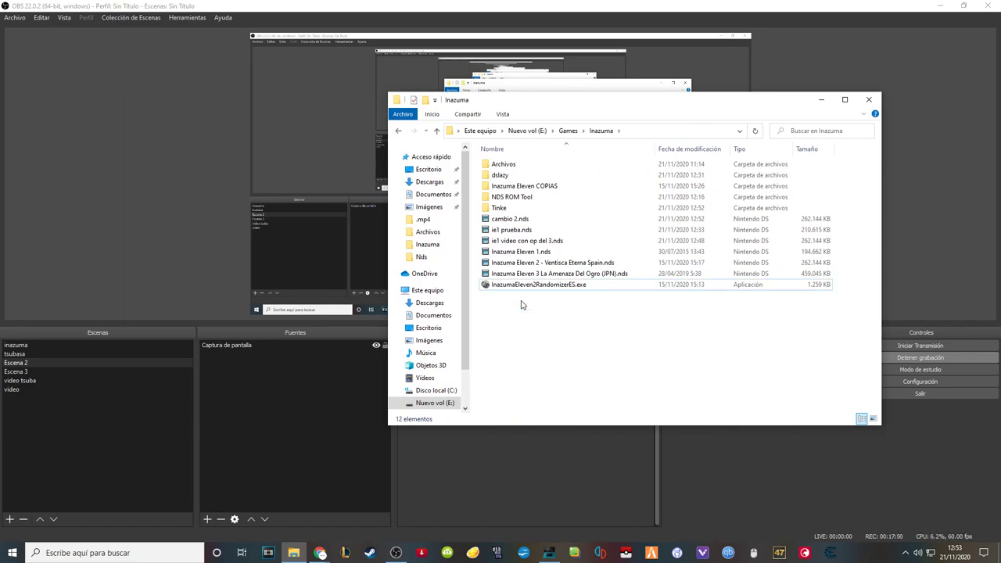
Step: Launch Tinke from its folder and load Inazuma Eleven 3 La Amenaza Del Ogro (JPN).nds
click(544, 273)
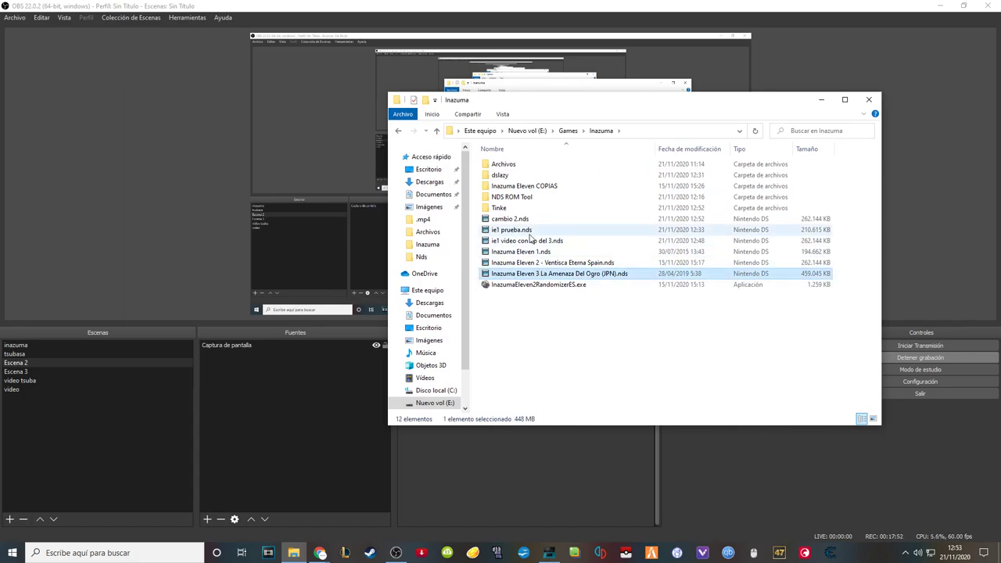
double_click(516, 208)
double_click(507, 273)
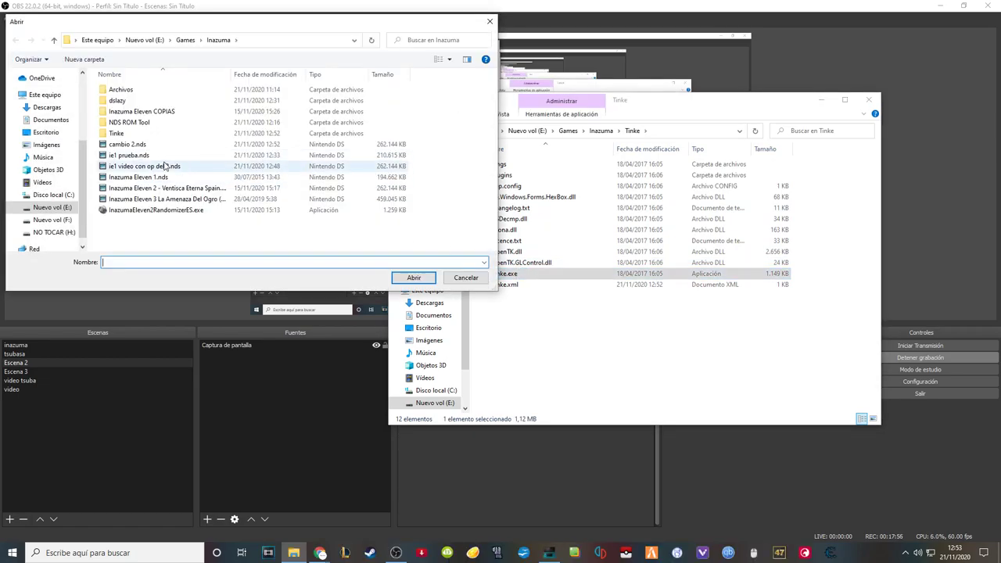
click(190, 201)
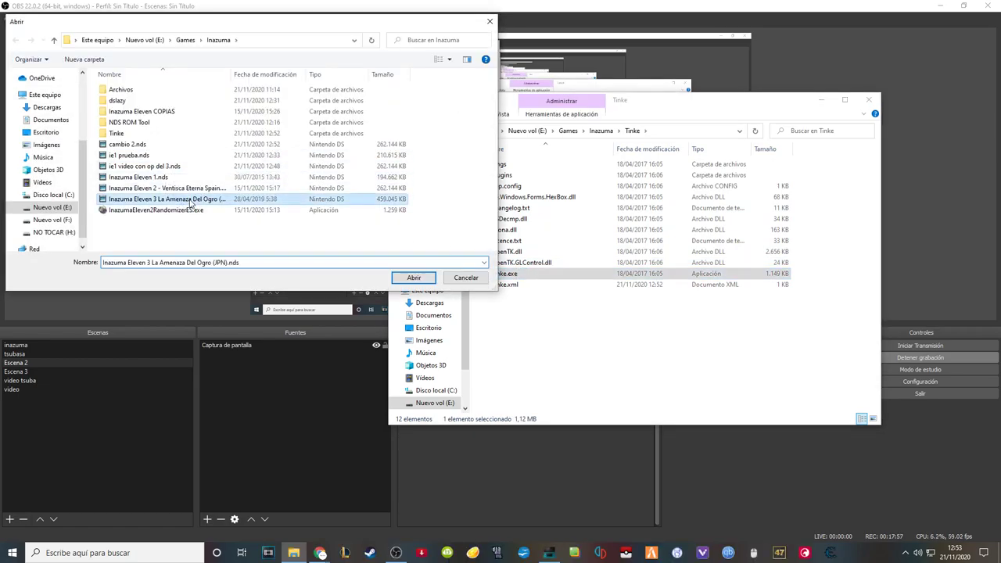
click(414, 279)
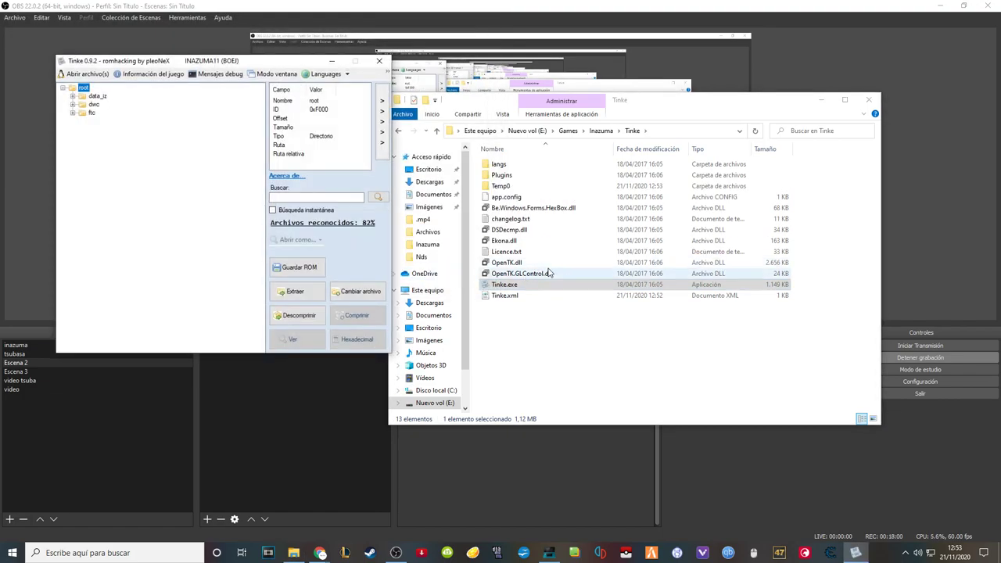
Step: Expand the movie folder in data_iz, look through the subtitle files in its txt subfolder down to op00f.dat, and collapse txt
click(73, 96)
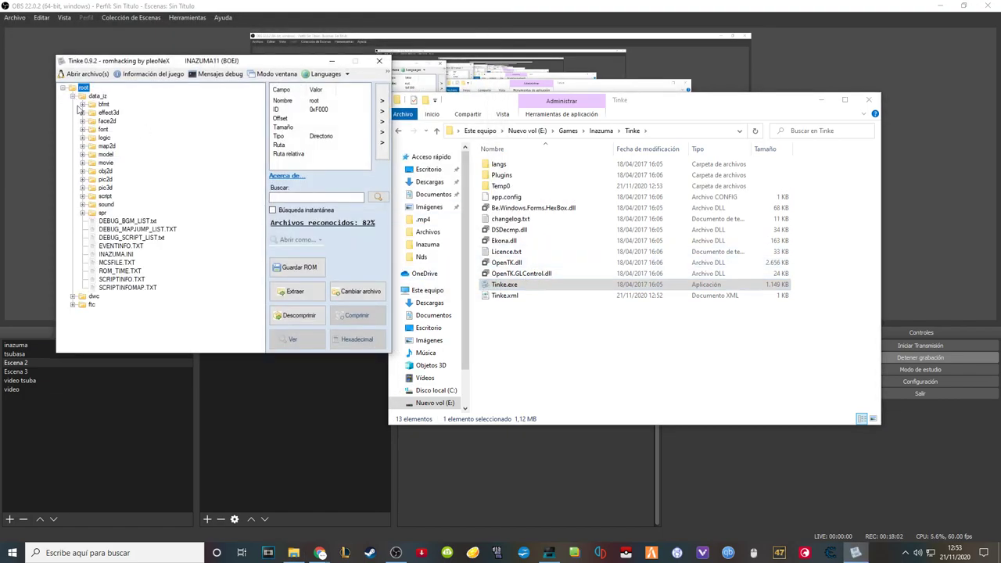
click(84, 164)
drag(236, 65, 499, 68)
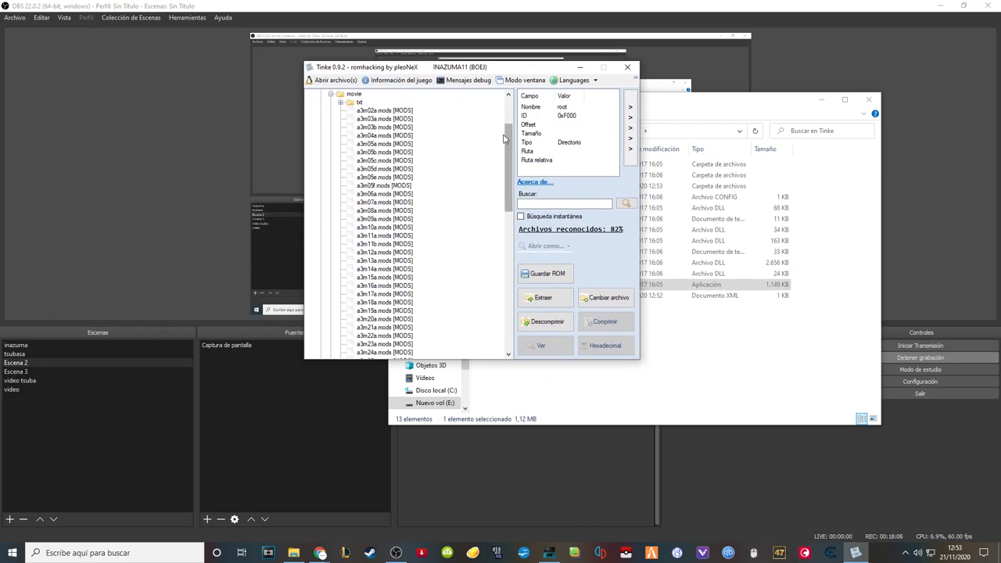
drag(512, 139, 513, 136)
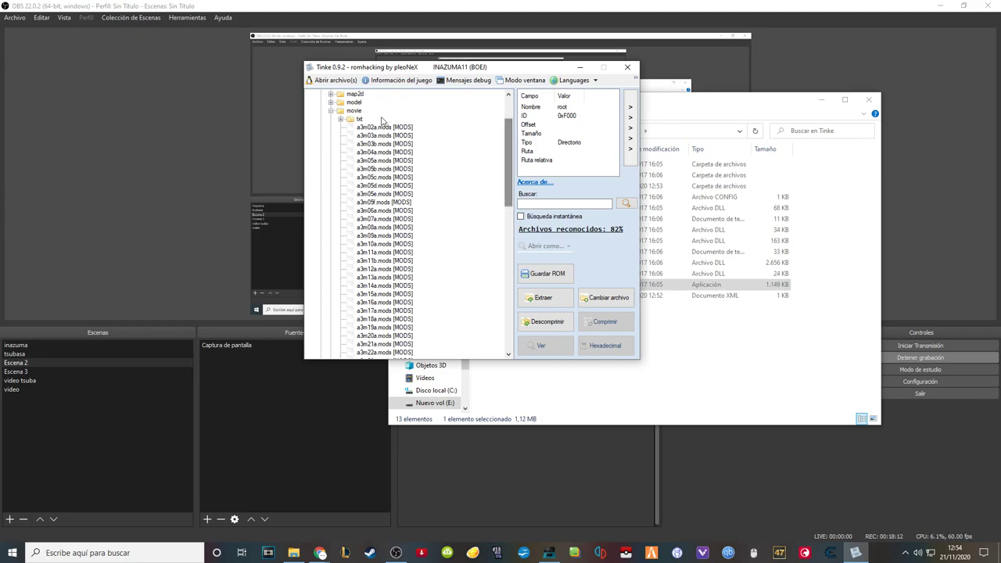
click(340, 121)
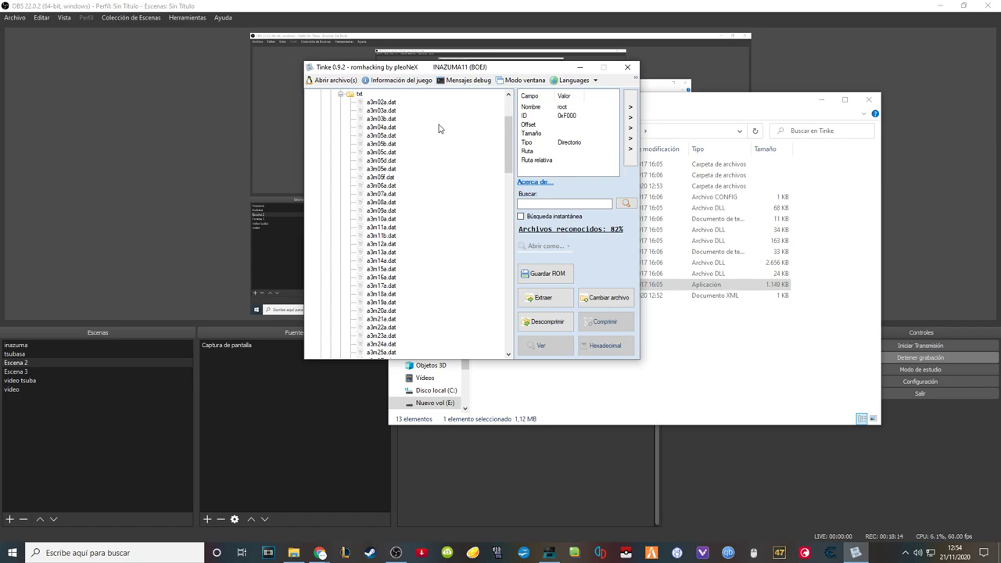
drag(512, 148, 512, 201)
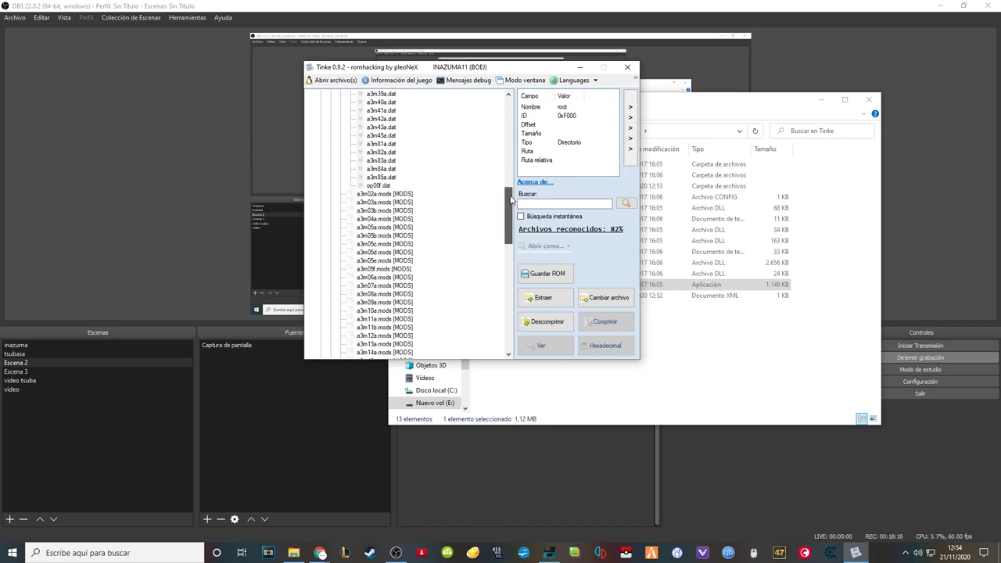
click(378, 186)
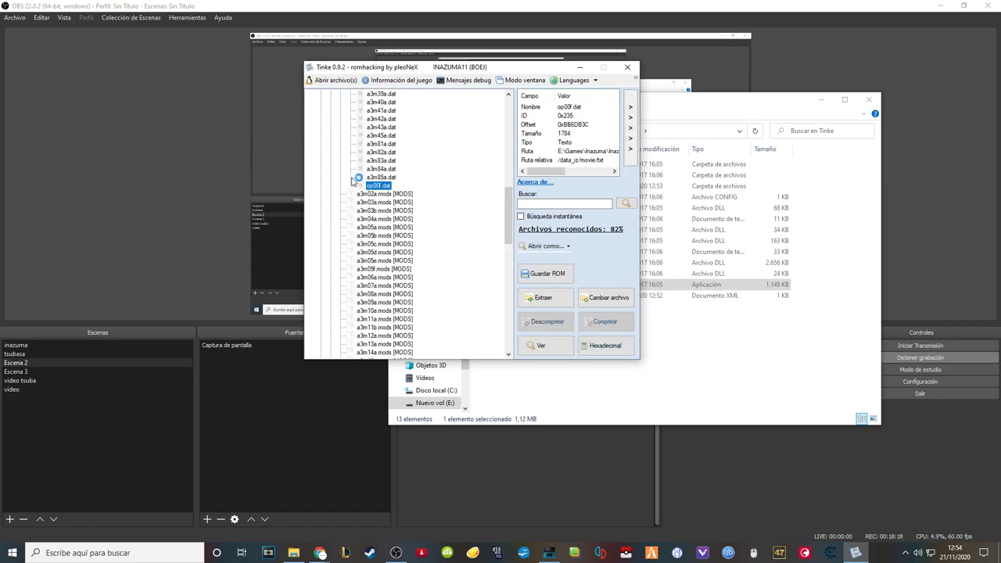
drag(507, 231, 506, 143)
click(349, 179)
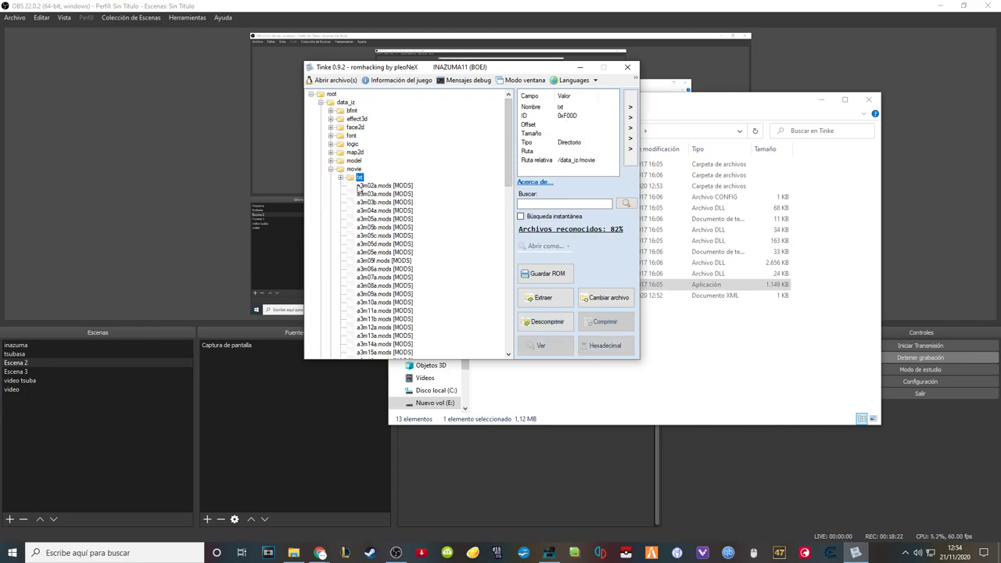
Step: Extract the video a3m13a.mods from the movie folder to the Inazuma folder
click(387, 185)
mouse_move(509, 134)
mouse_down()
mouse_move(502, 282)
mouse_move(519, 125)
mouse_up()
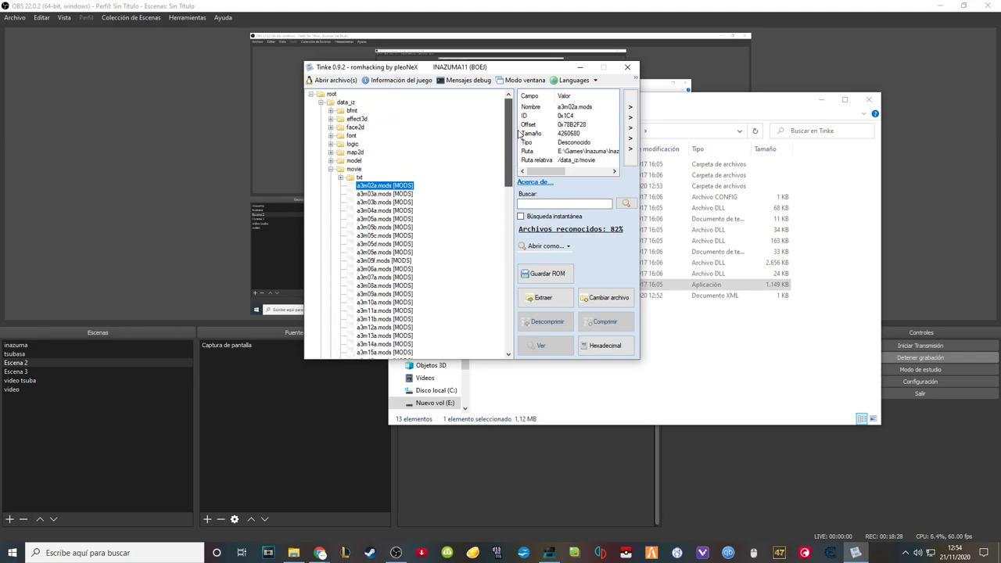
click(383, 193)
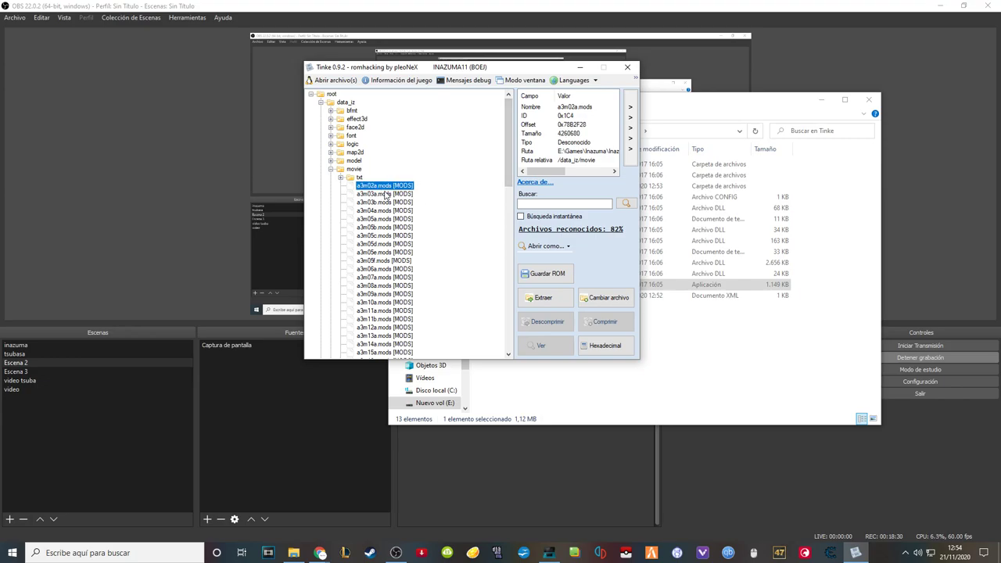
drag(508, 156, 508, 195)
click(383, 219)
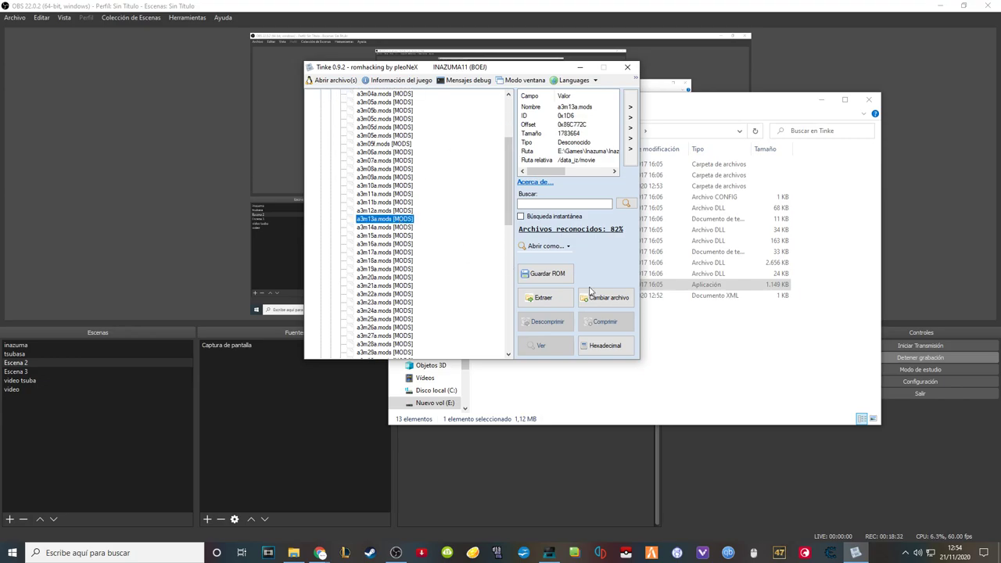
click(543, 300)
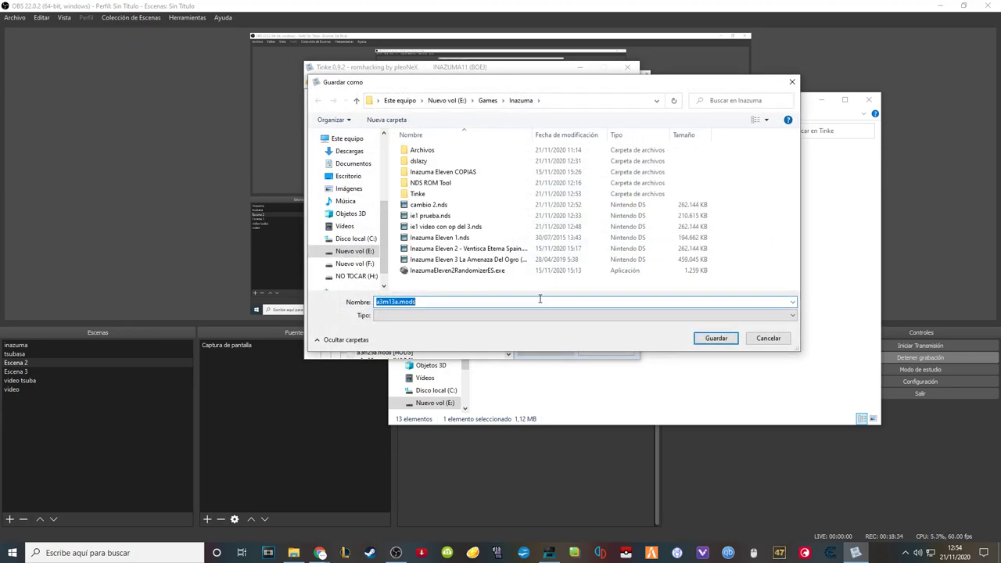
click(718, 341)
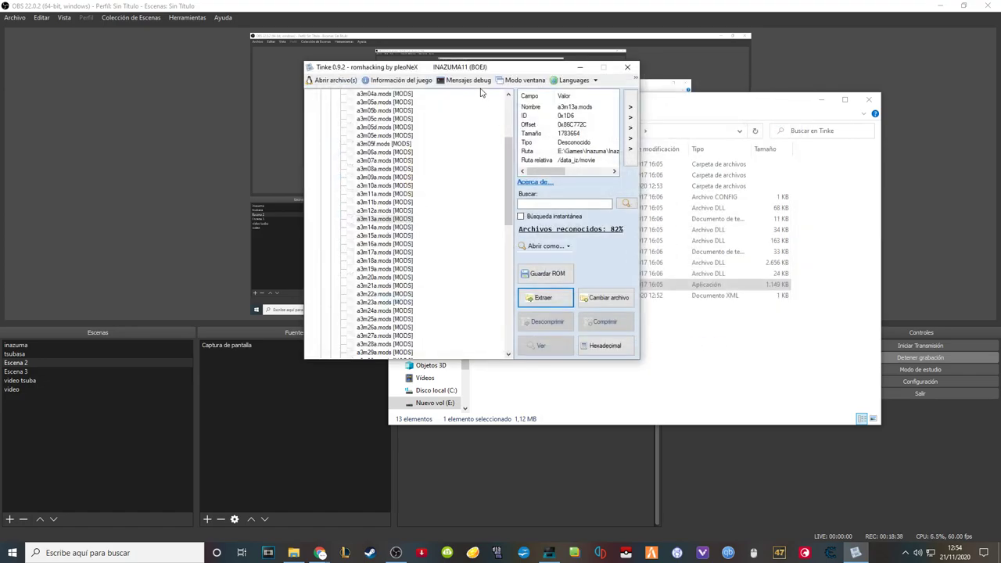
Step: Move Tinke aside and return File Explorer to the Inazuma folder to check the extracted video file
drag(525, 70, 295, 72)
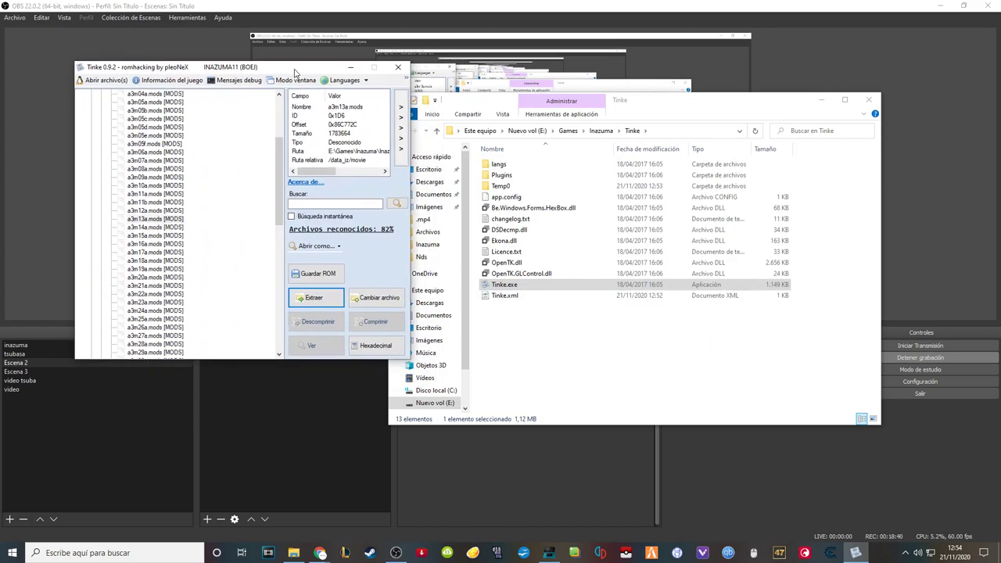
click(569, 131)
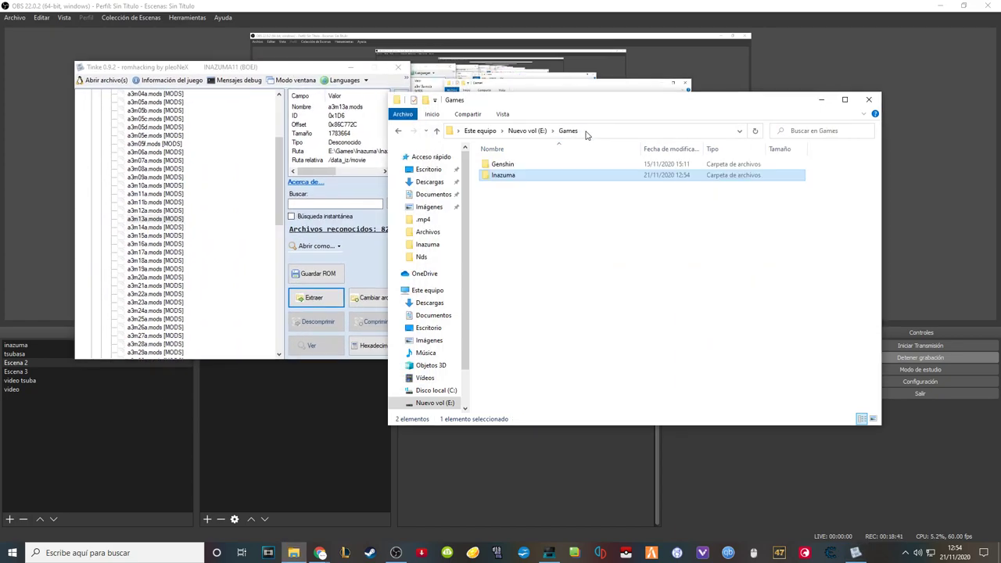
double_click(510, 175)
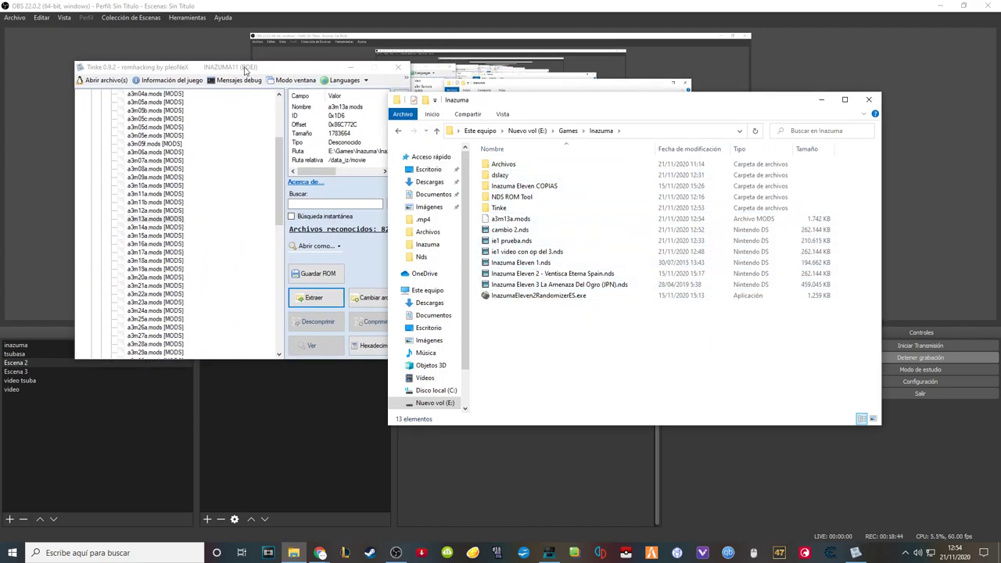
Step: Extract the subtitle file a3m13a.dat from the movie folder's txt subfolder to the Inazuma folder
drag(245, 71, 270, 98)
scroll(139, 197, up, 5)
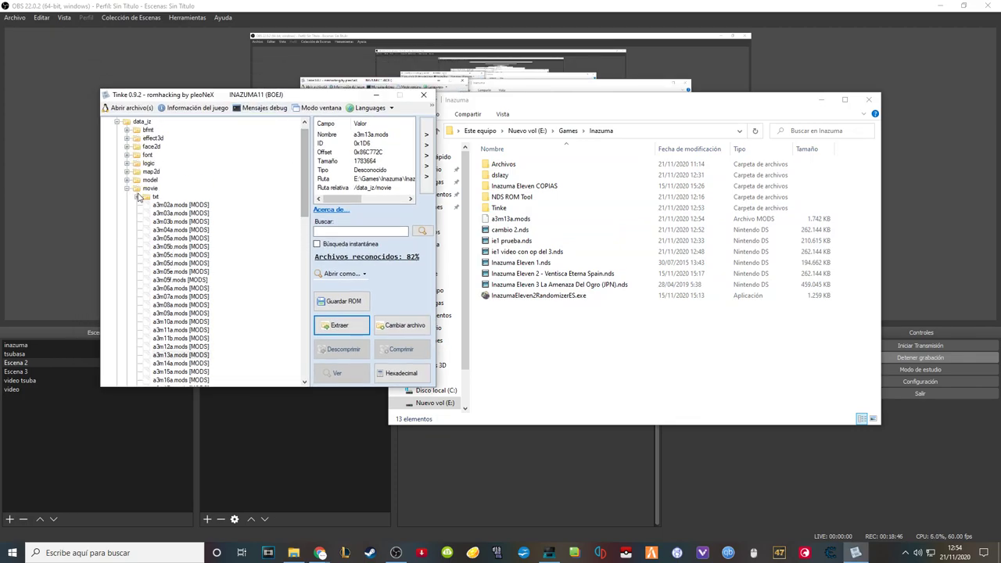
click(137, 197)
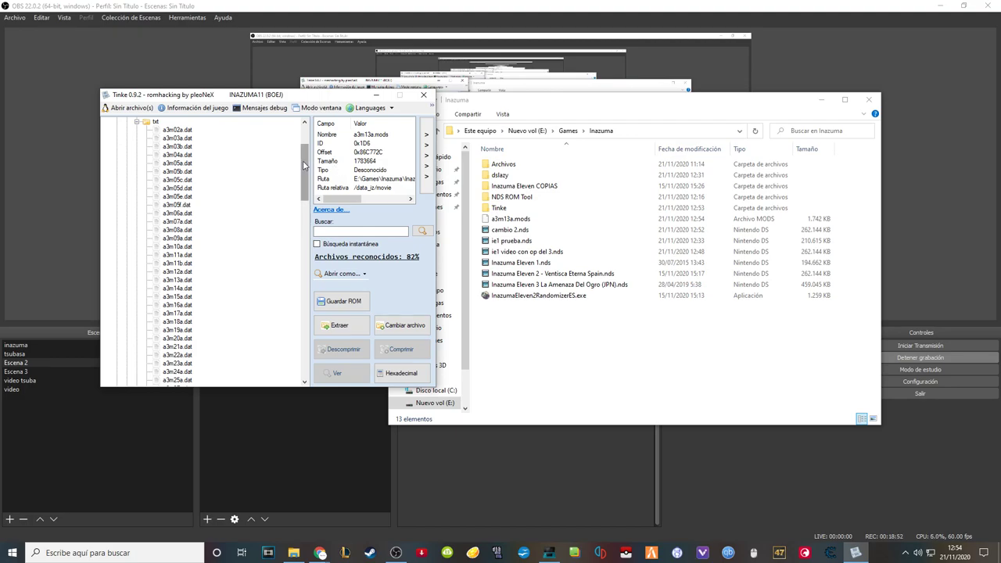
drag(307, 166, 307, 170)
click(175, 272)
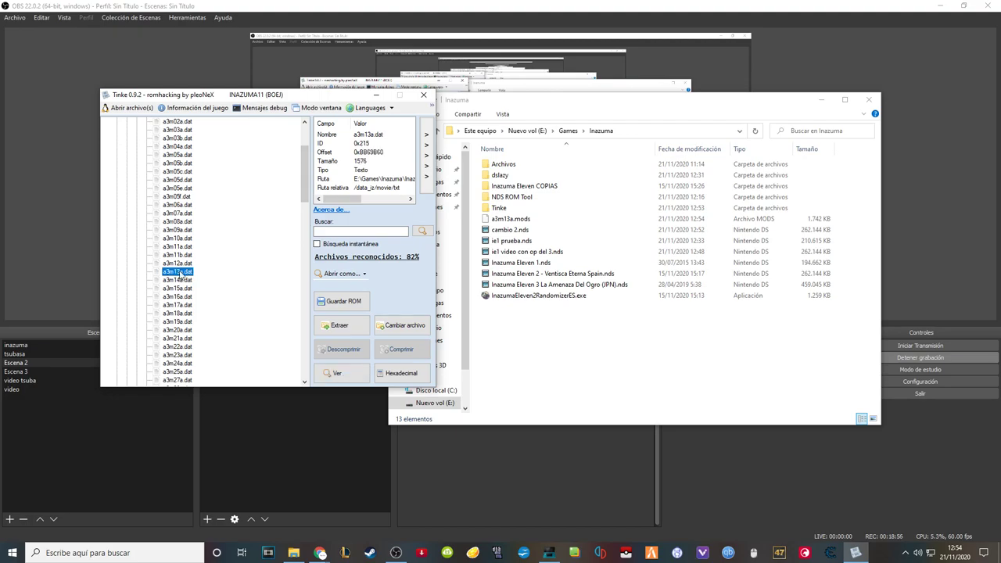
click(339, 325)
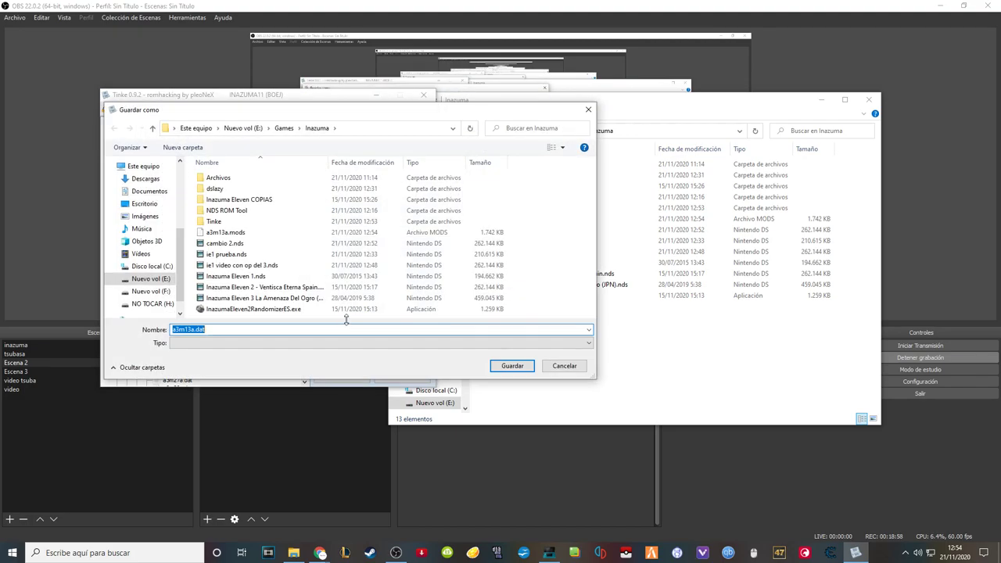
click(512, 366)
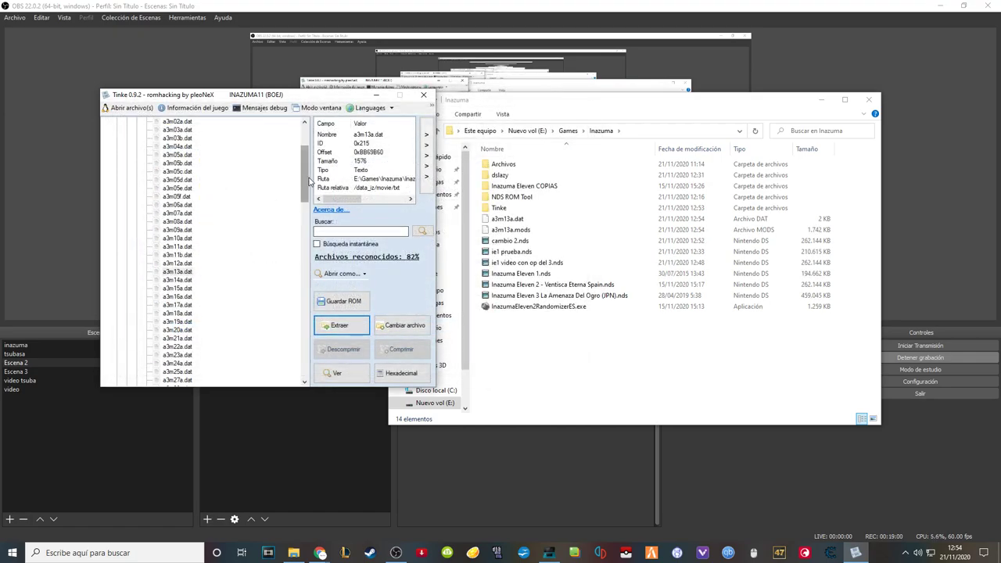
Step: Collapse the movie folder and extract a3m13a.SAD from the sound folder to the Inazuma folder
click(136, 205)
click(136, 205)
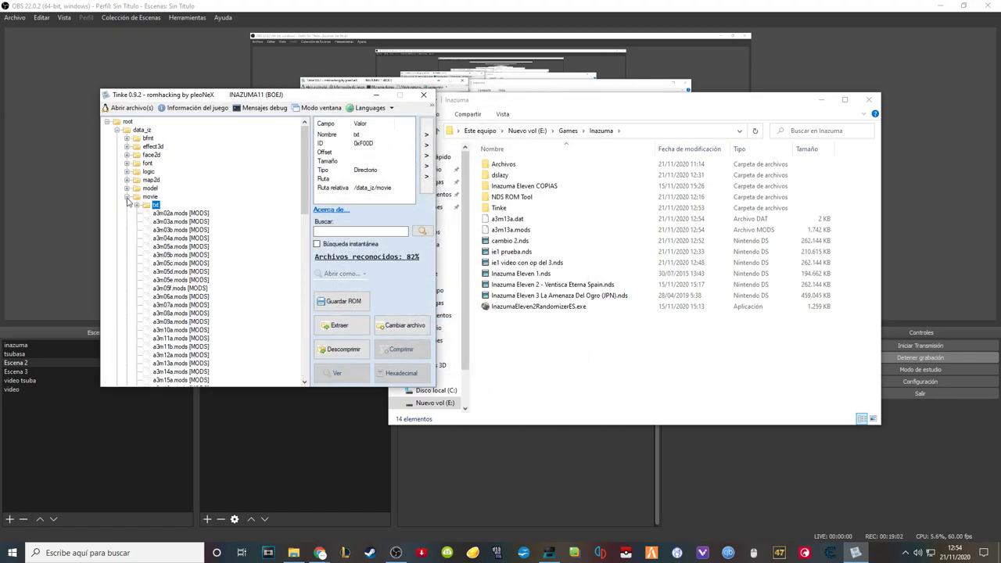
click(127, 196)
click(150, 238)
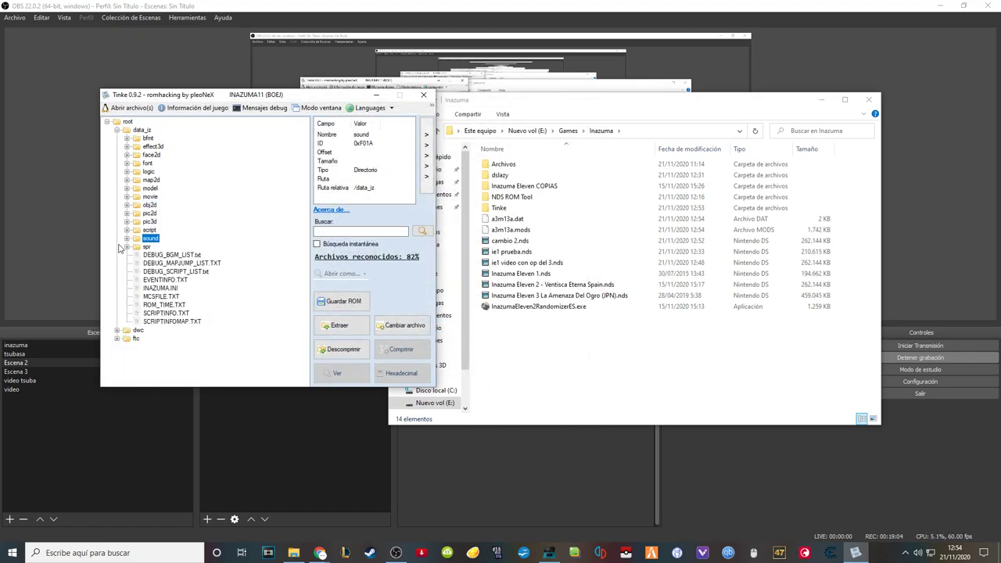
click(126, 239)
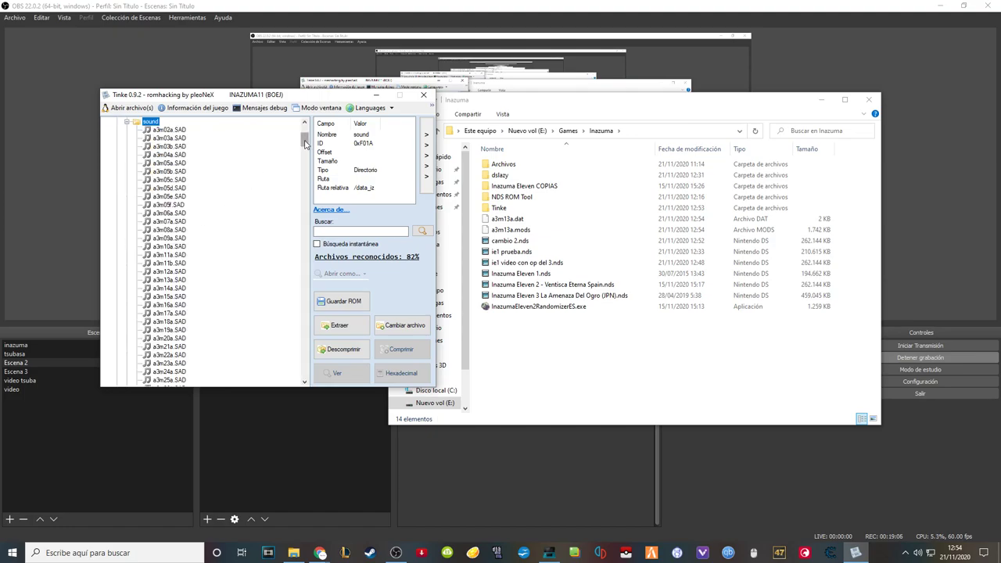
click(184, 279)
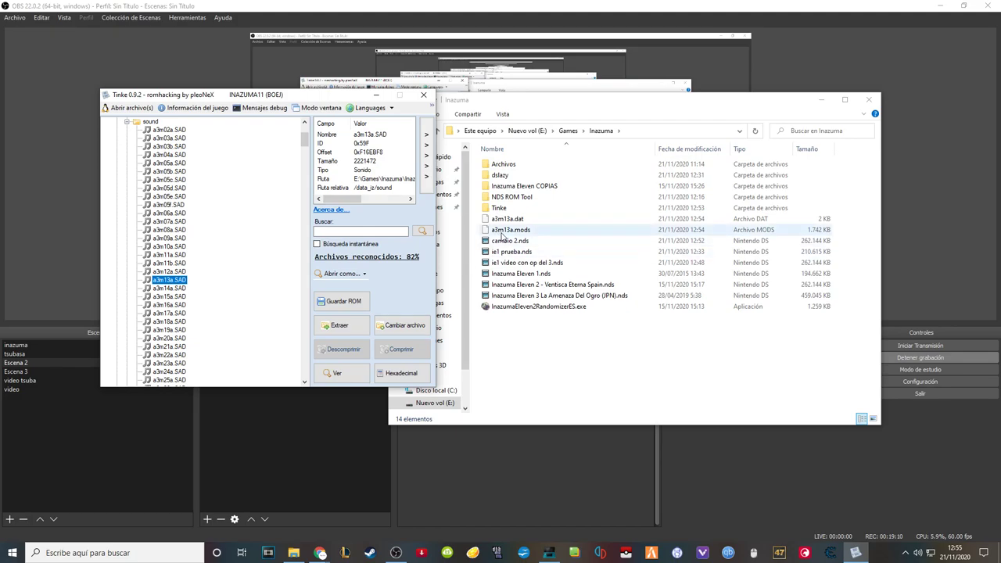
click(354, 327)
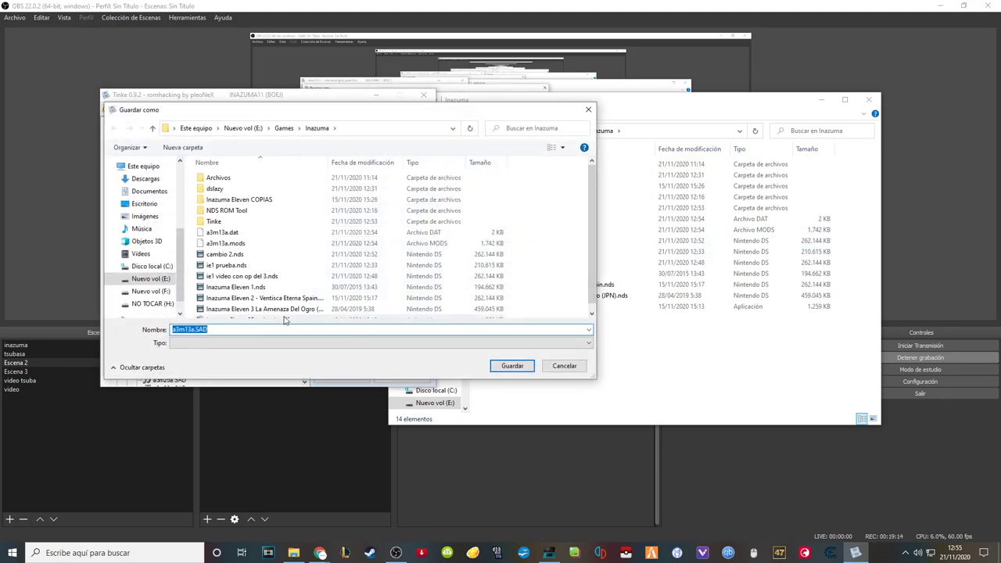
click(512, 366)
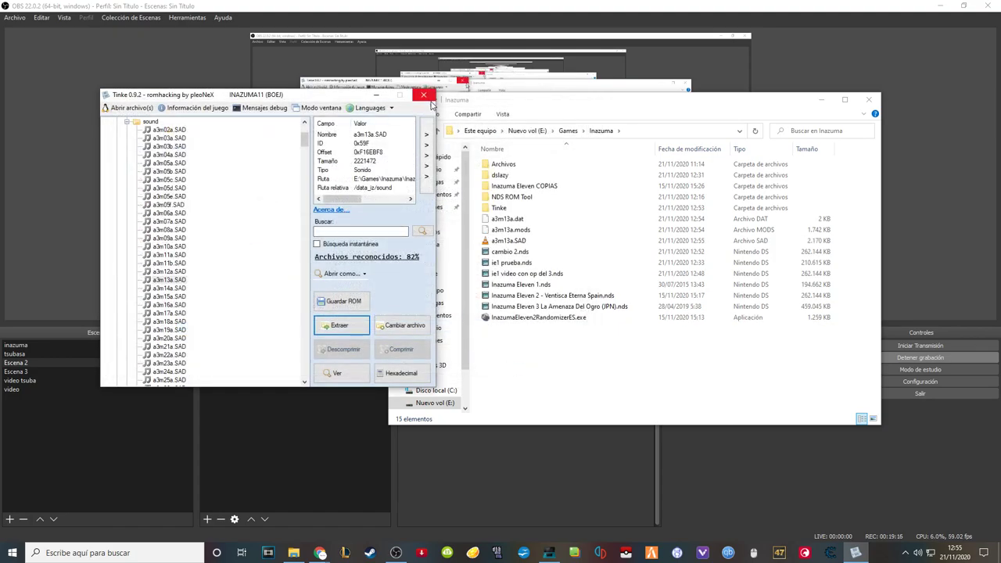
Step: Close the current Tinke session, relaunch Tinke from its folder and load the ROM cambio 2.nds from the Inazuma folder
click(428, 99)
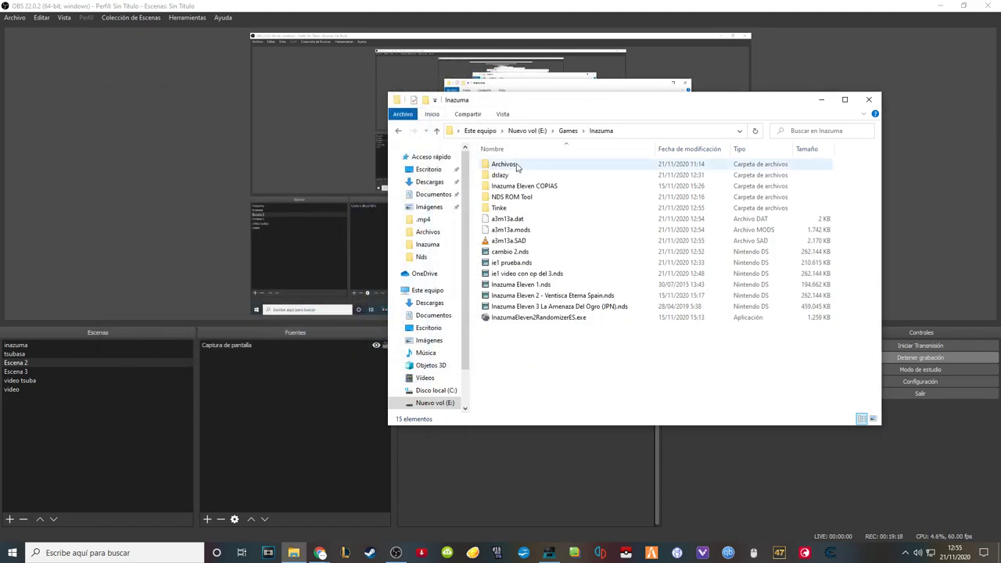
double_click(505, 208)
double_click(504, 274)
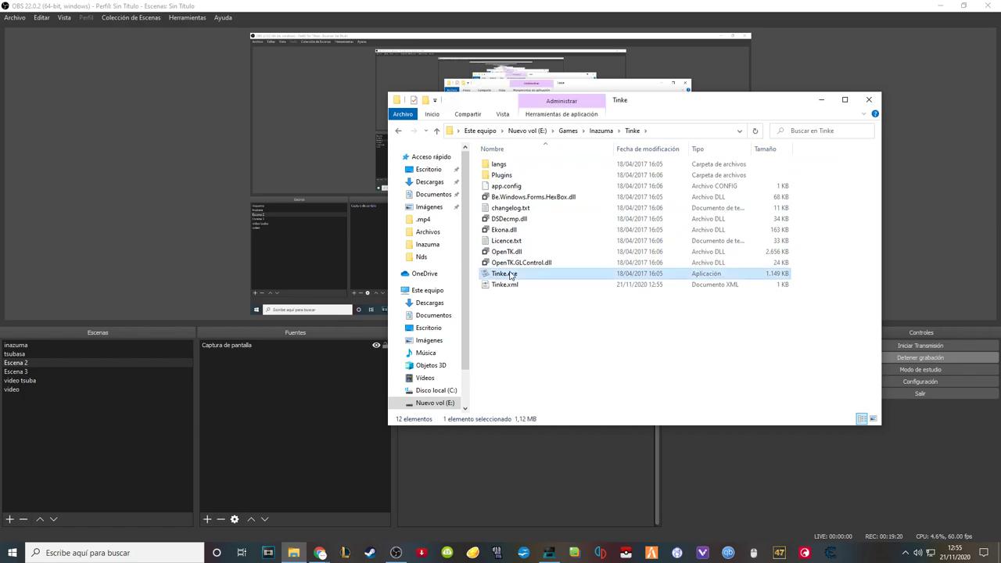
click(600, 130)
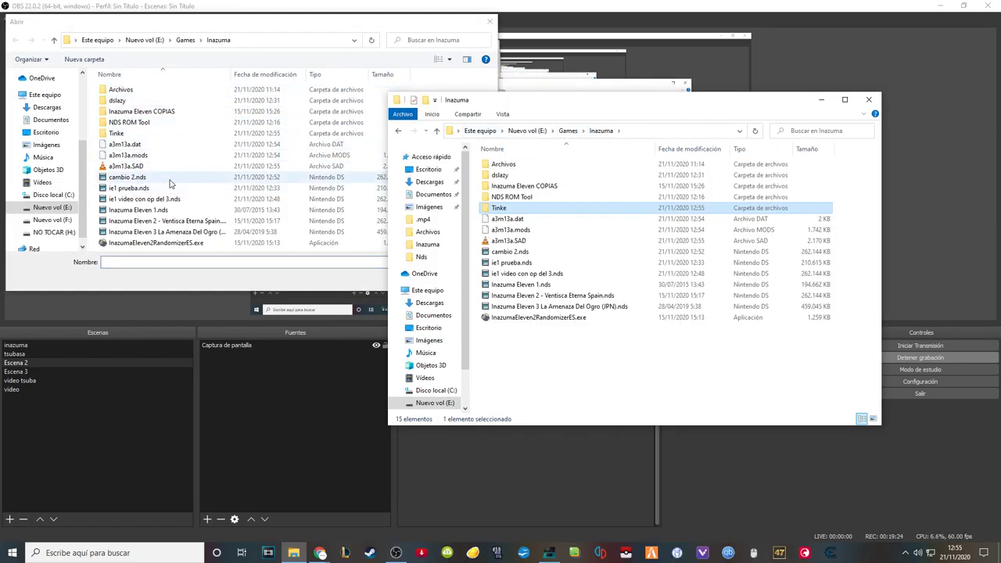
click(128, 179)
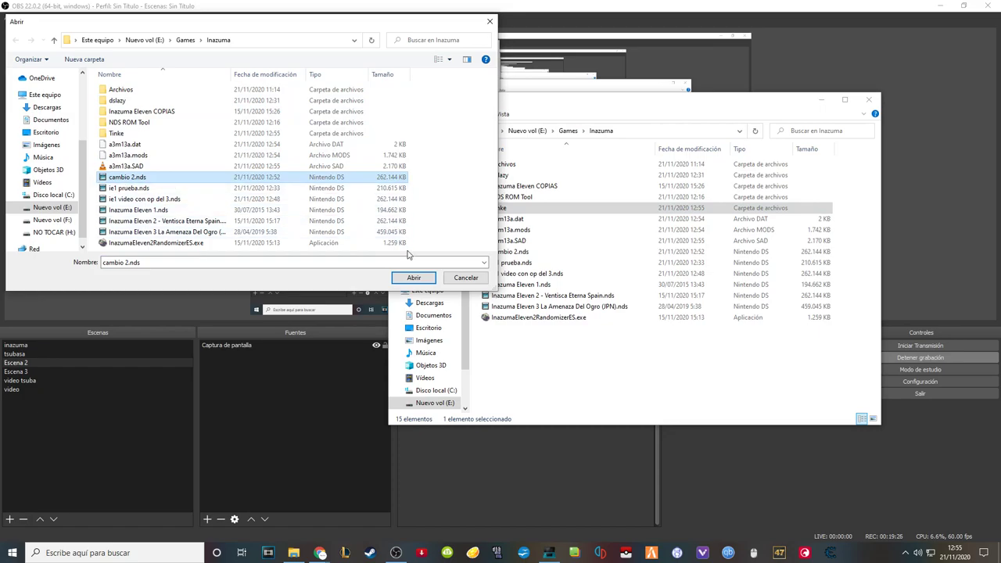
click(413, 277)
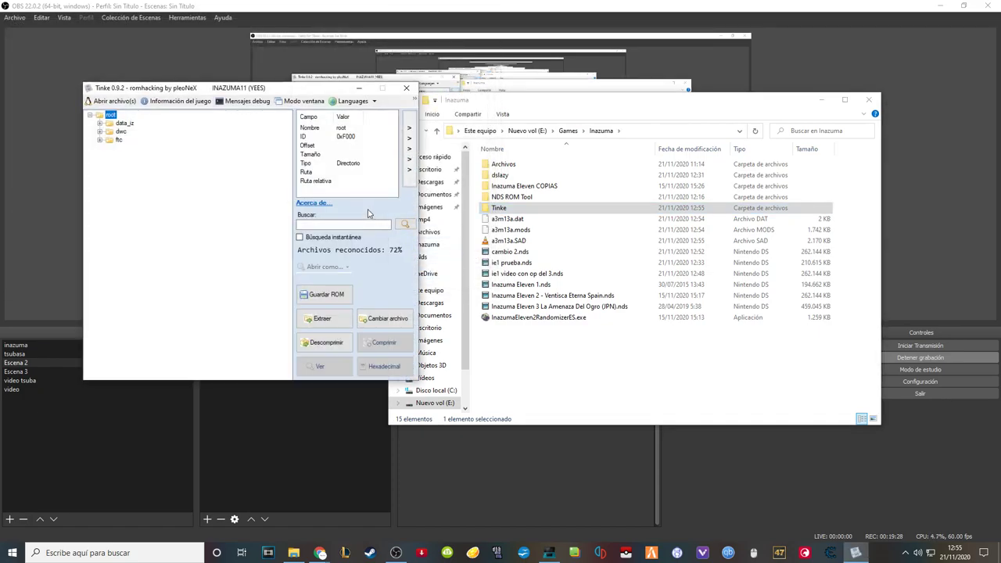
Step: Replace the video am0101.mods in data_iz's movie folder with the extracted a3m13a.mods
click(100, 124)
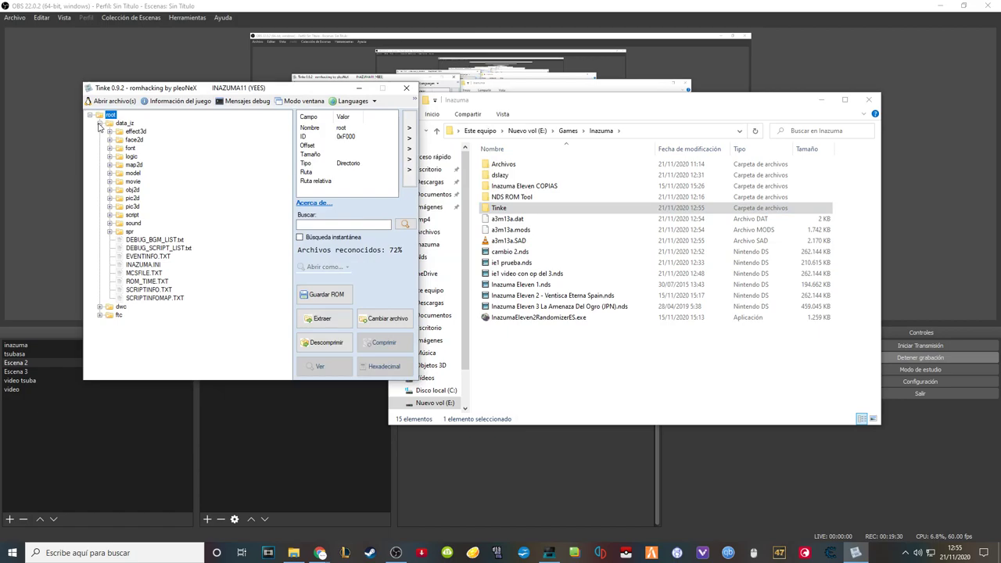
click(111, 182)
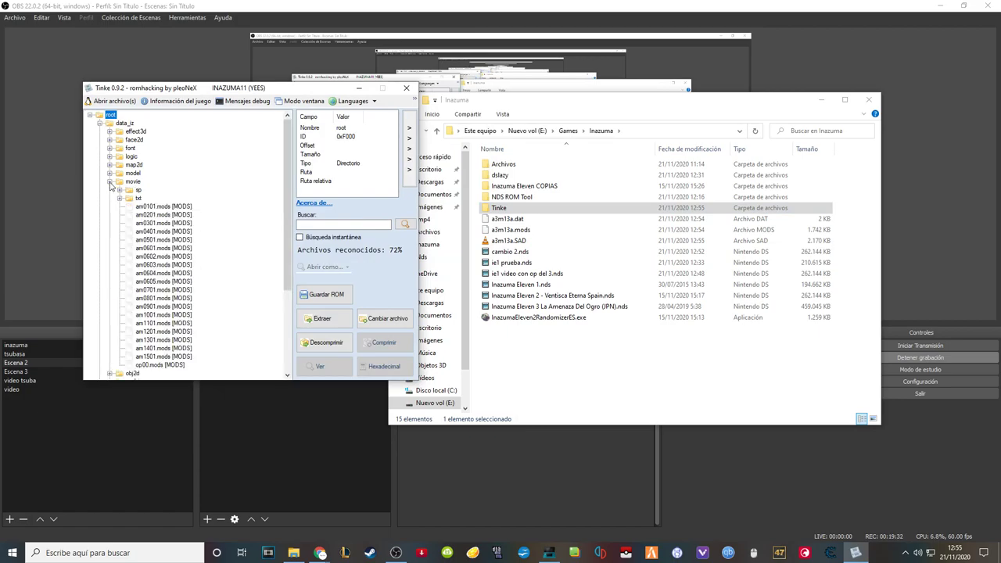
click(169, 207)
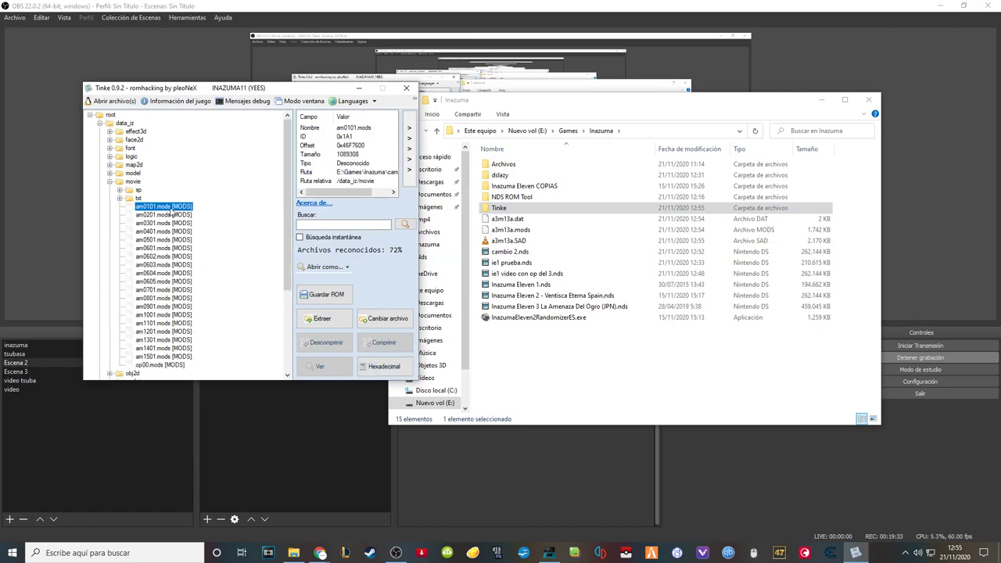
click(378, 323)
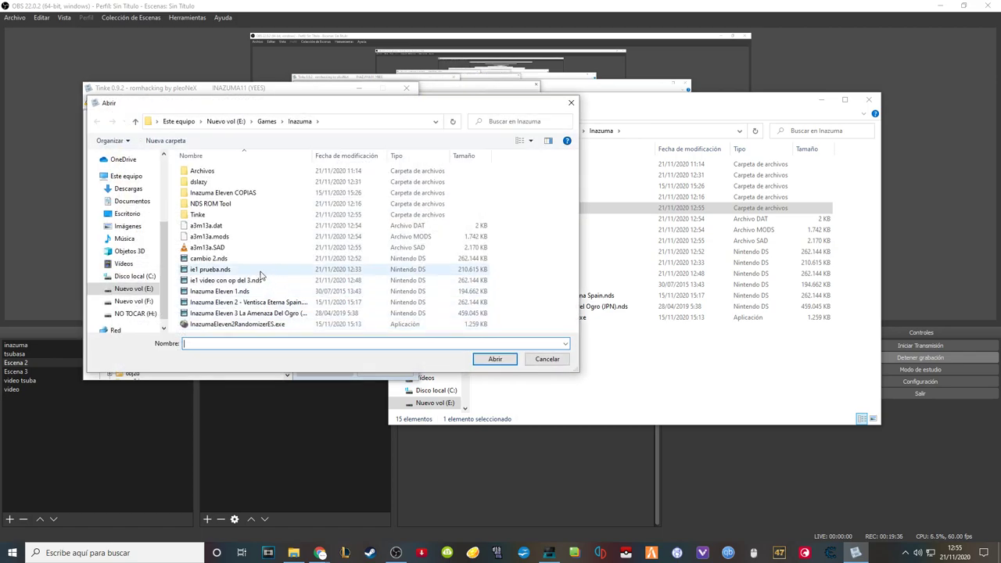
drag(310, 109, 497, 116)
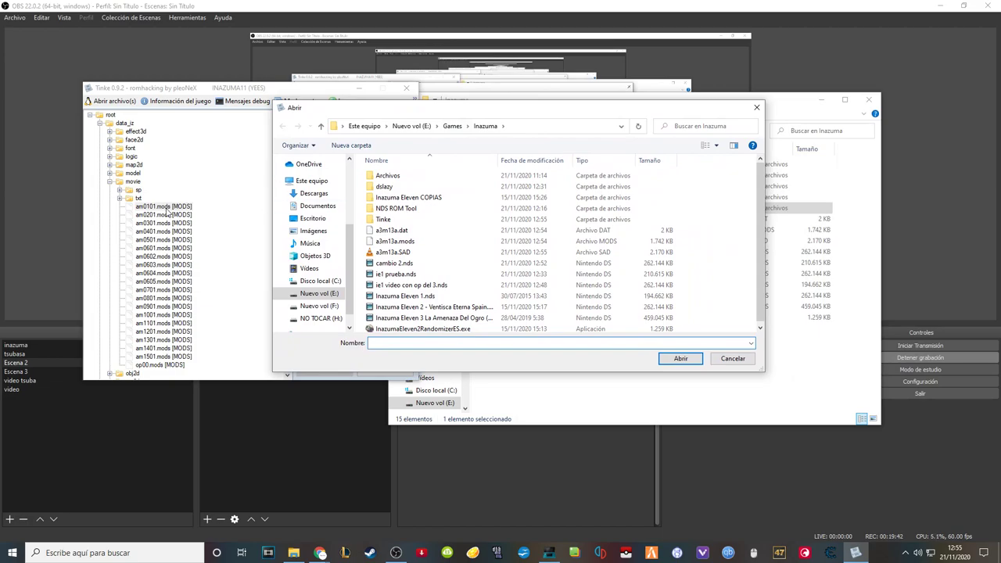
click(400, 242)
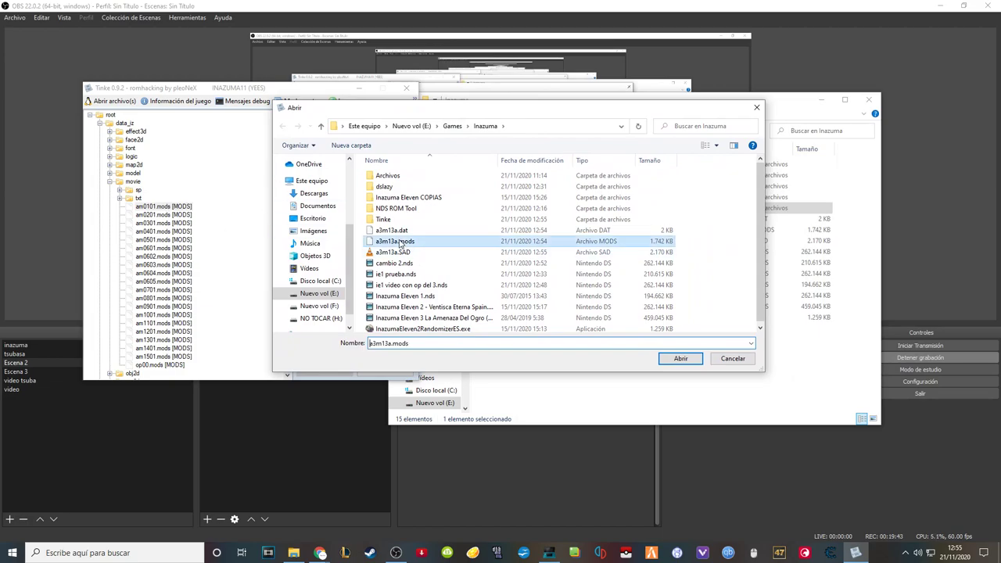
click(697, 361)
Step: Replace the subtitle file am0101.dat in the movie folder's txt/sp subfolder with a3m13a.dat
click(121, 195)
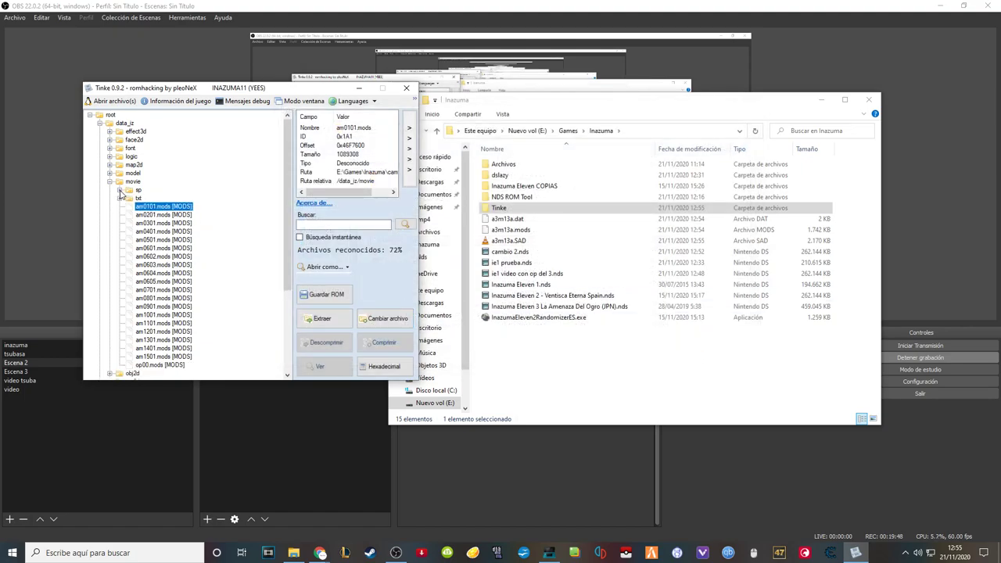
click(119, 199)
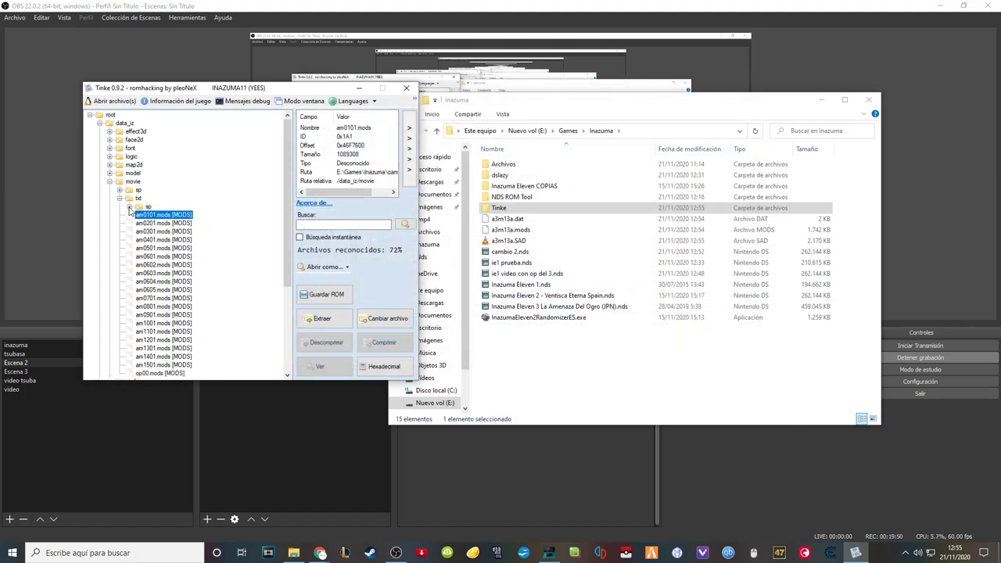
click(129, 207)
scroll(282, 216, down, 2)
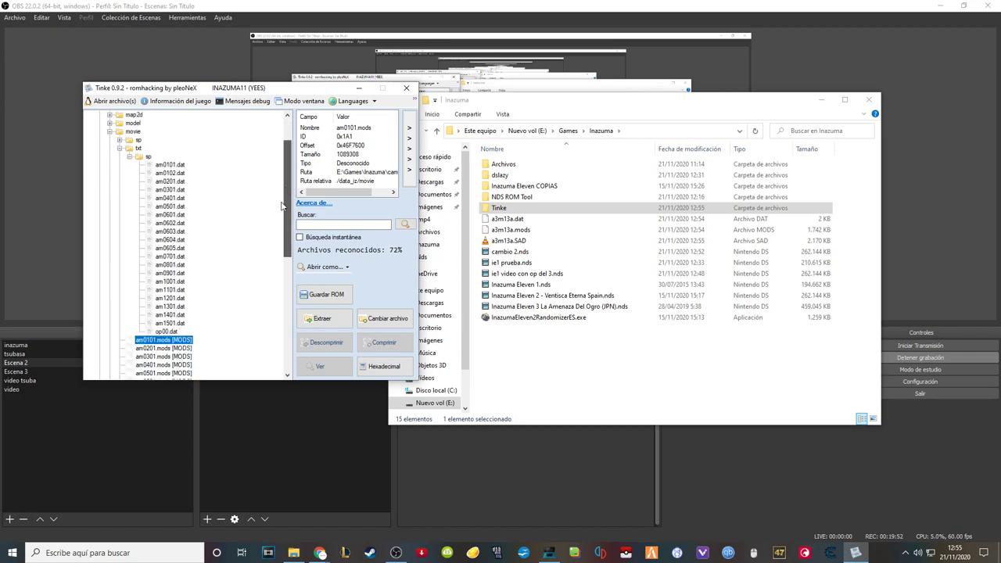
click(175, 151)
click(383, 320)
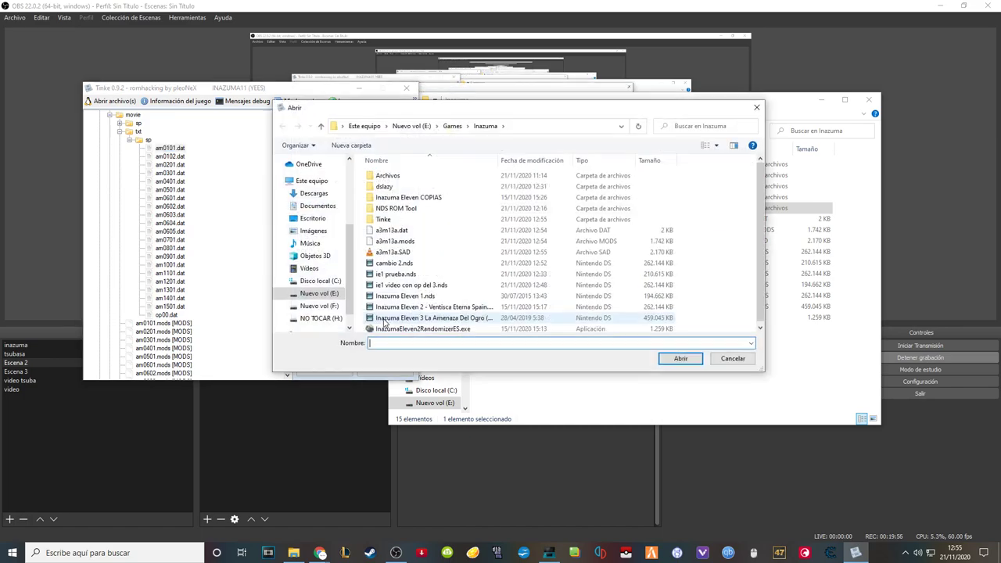
click(425, 232)
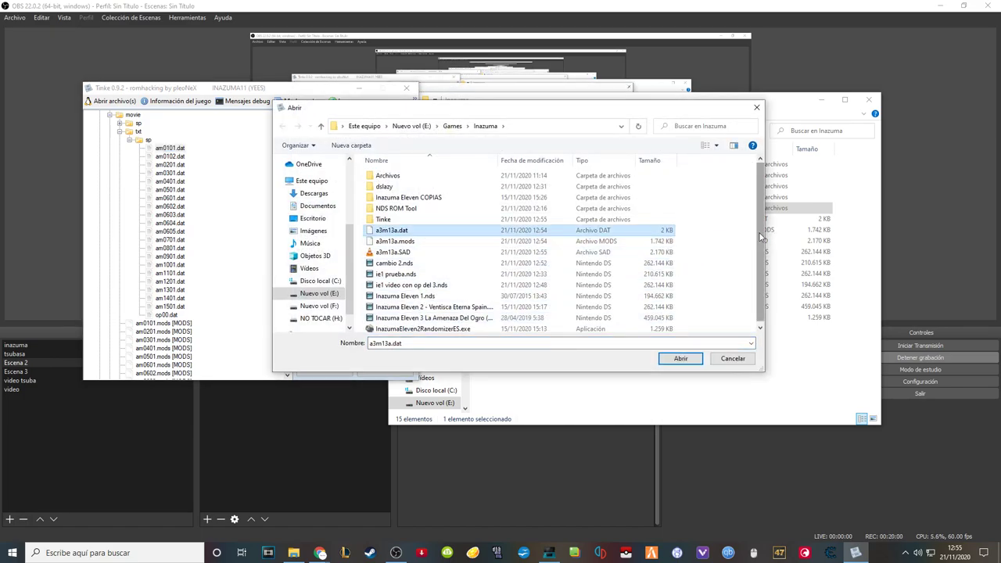
drag(760, 245, 760, 247)
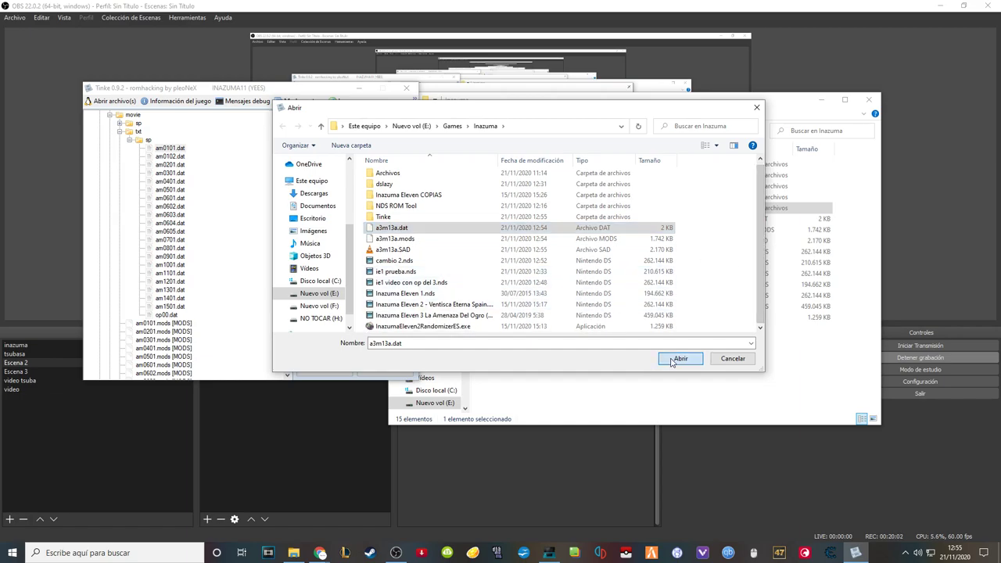
click(677, 358)
Step: Collapse the movie folder and replace 01_1.SAD in the sound folder's sp subfolder with a3m13a.SAD
click(119, 131)
click(119, 123)
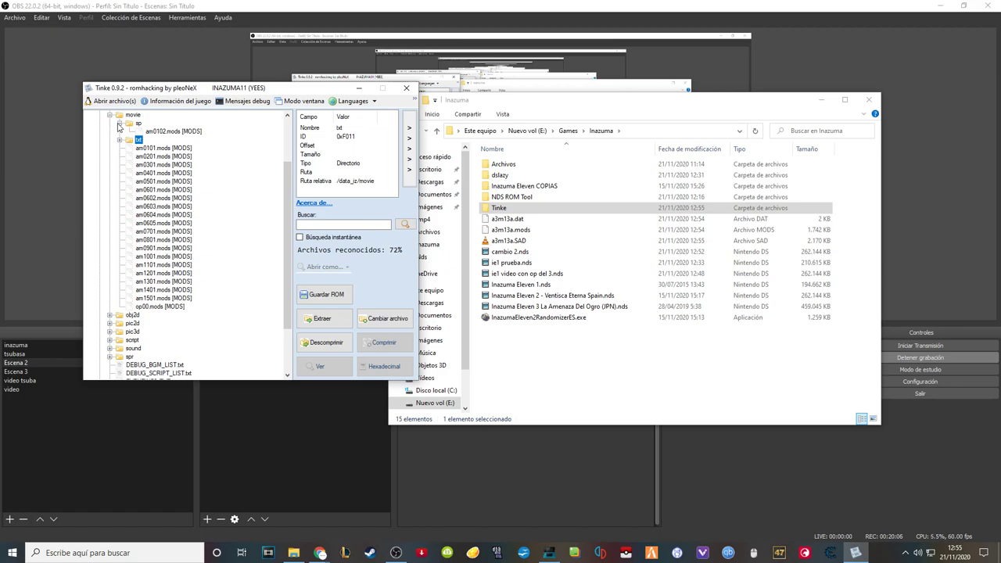
click(118, 124)
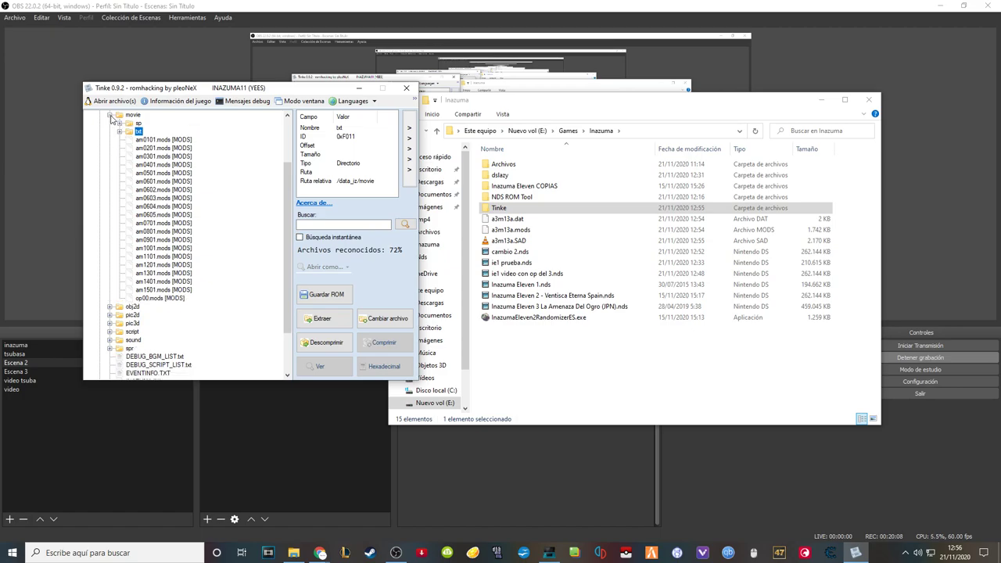
click(111, 115)
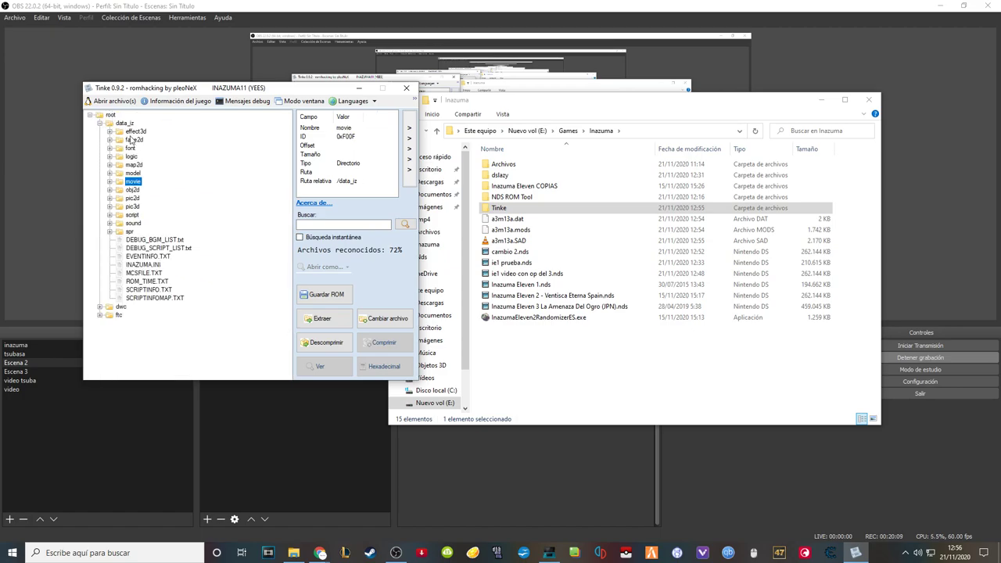
click(110, 223)
click(118, 232)
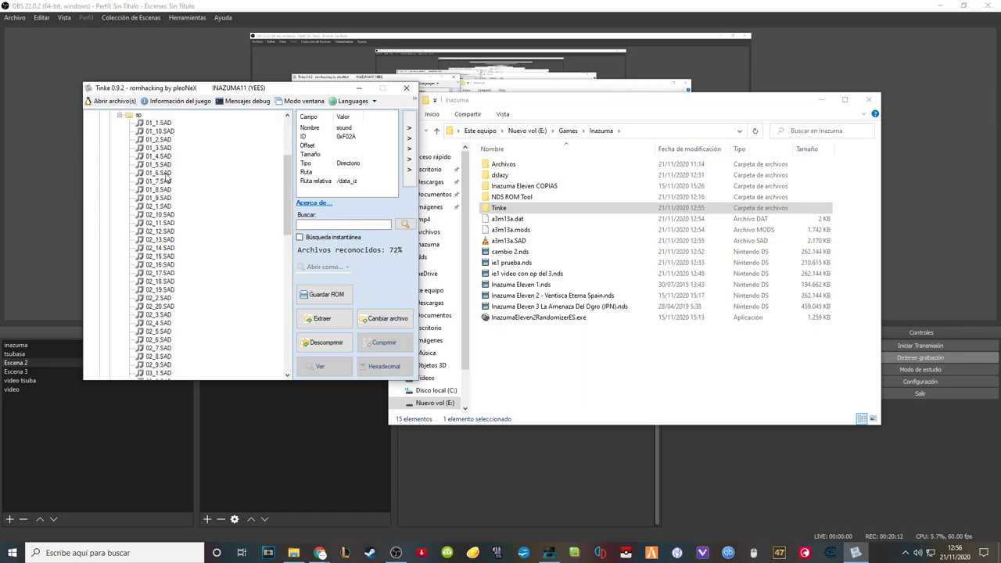
click(162, 125)
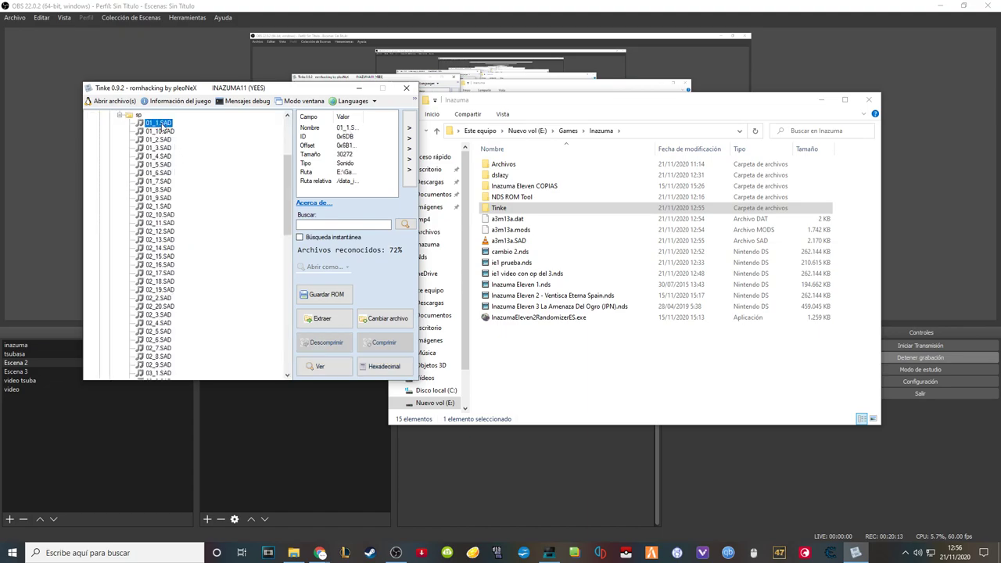
click(385, 321)
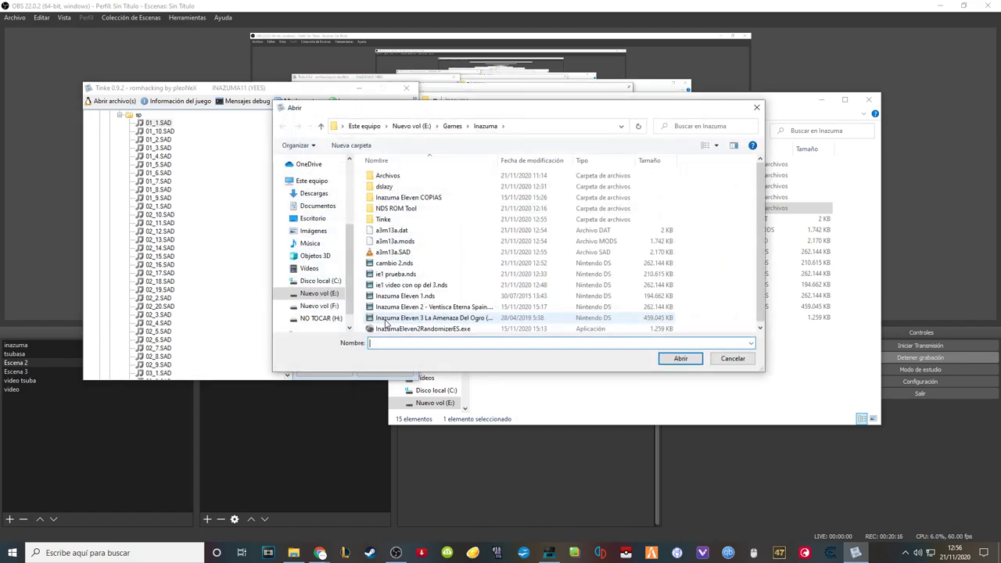
click(420, 255)
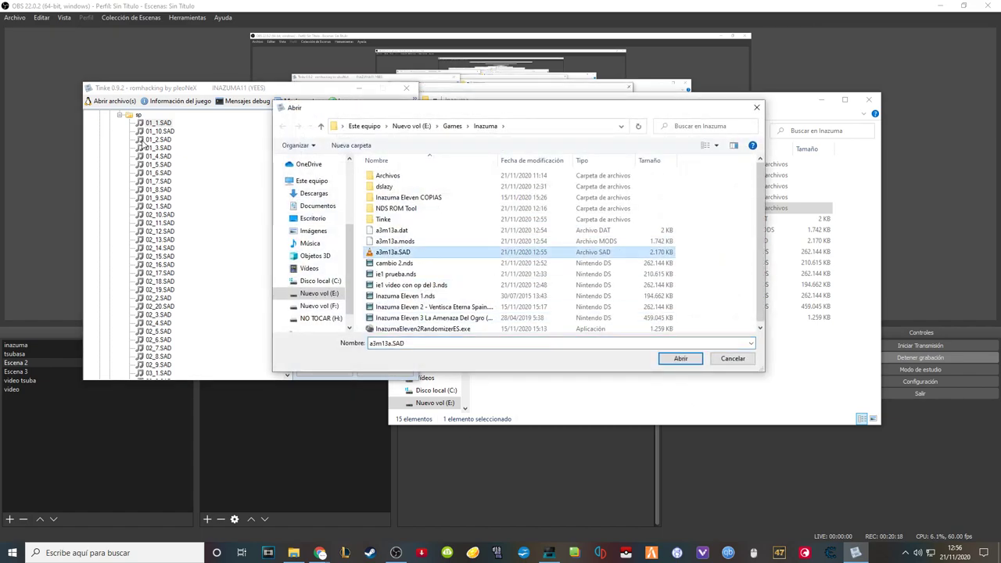
click(679, 359)
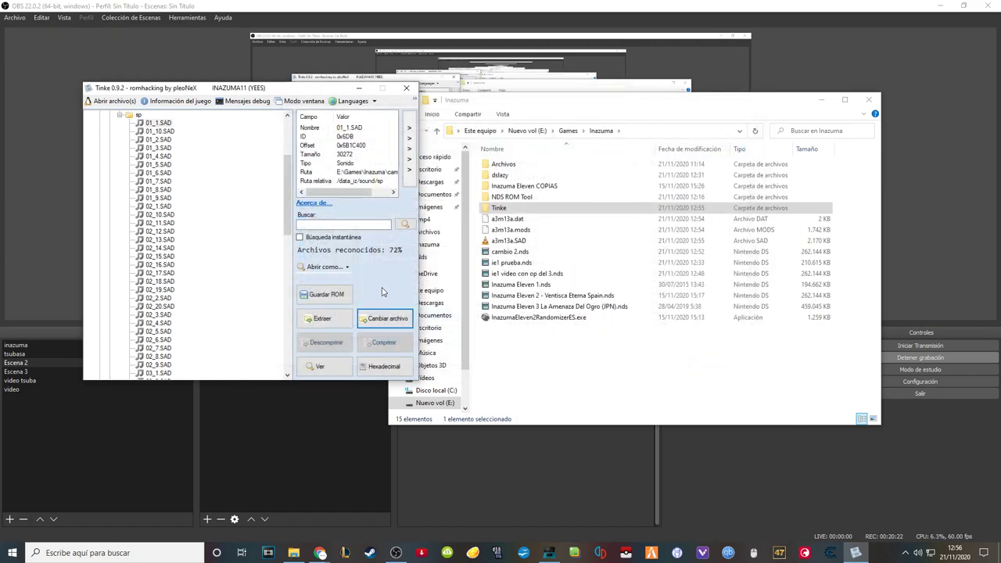
Step: Save the modified ROM as primera escena modificada in the Inazuma folder, close Tinke and reposition the File Explorer window
click(337, 297)
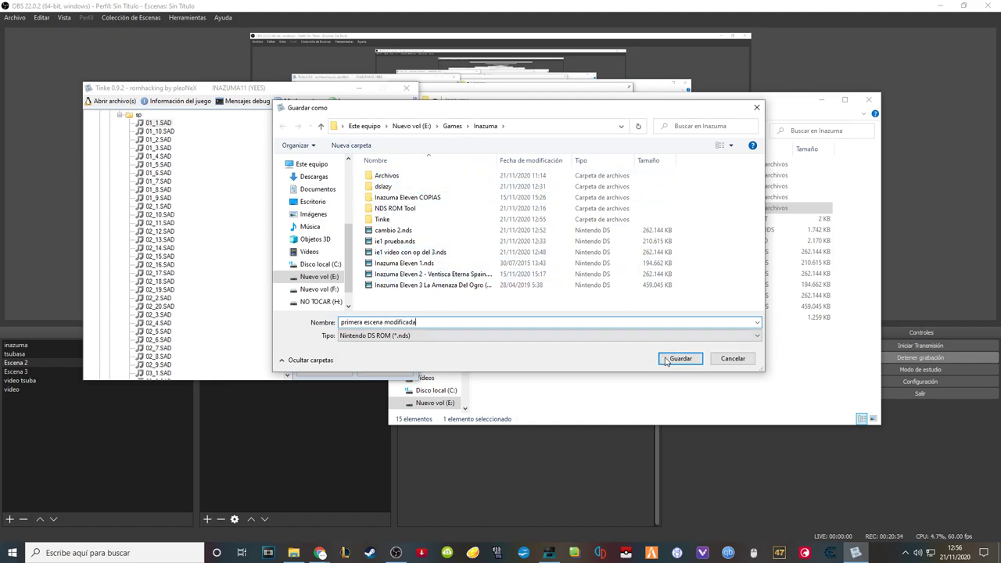
key(Return)
drag(287, 172, 288, 184)
click(405, 91)
drag(566, 102, 354, 93)
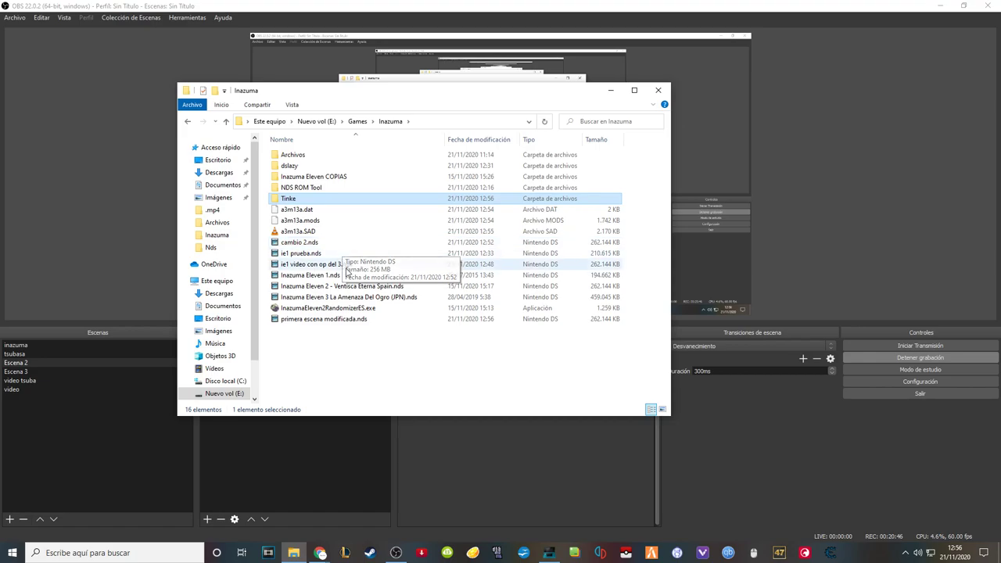
click(325, 319)
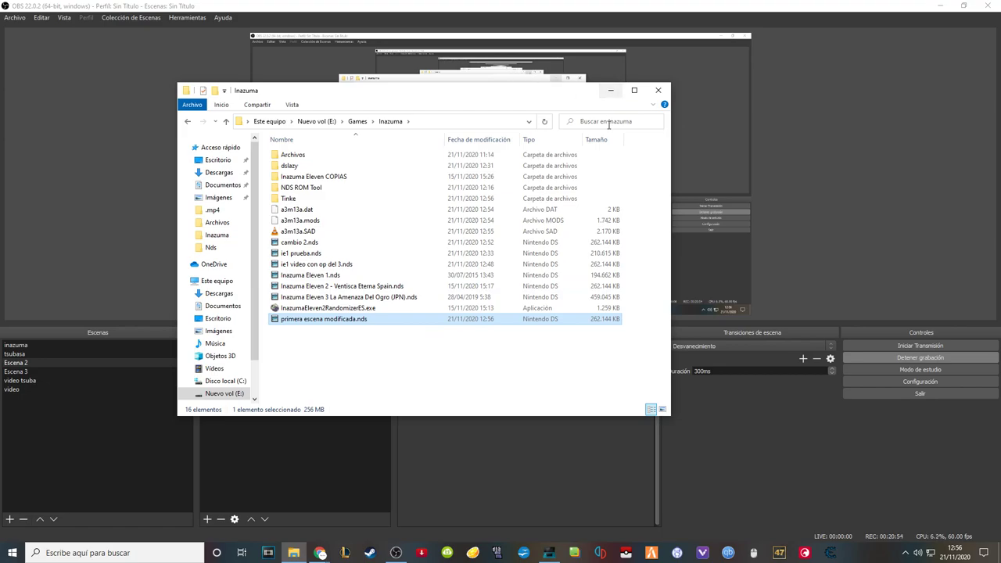
click(550, 552)
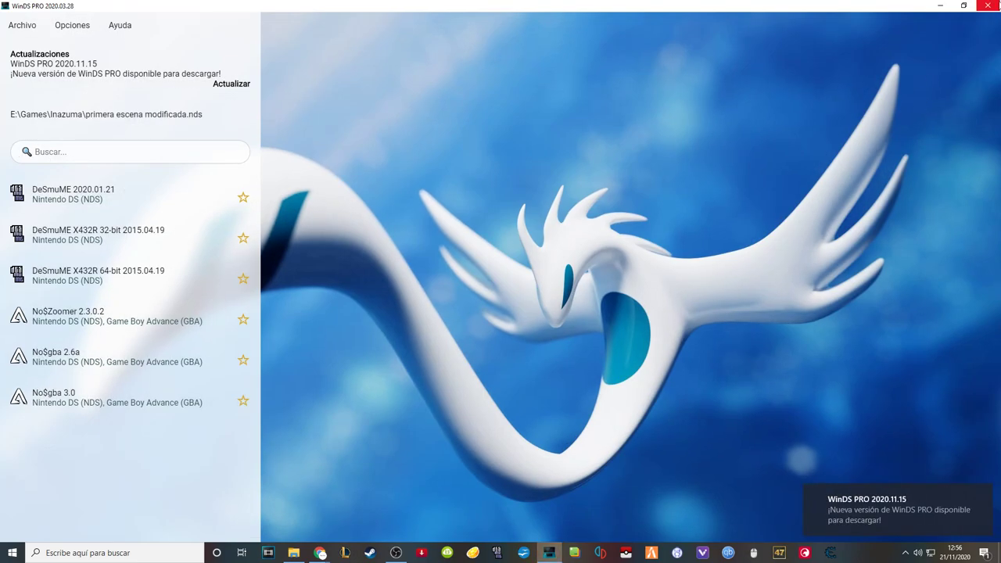
click(987, 6)
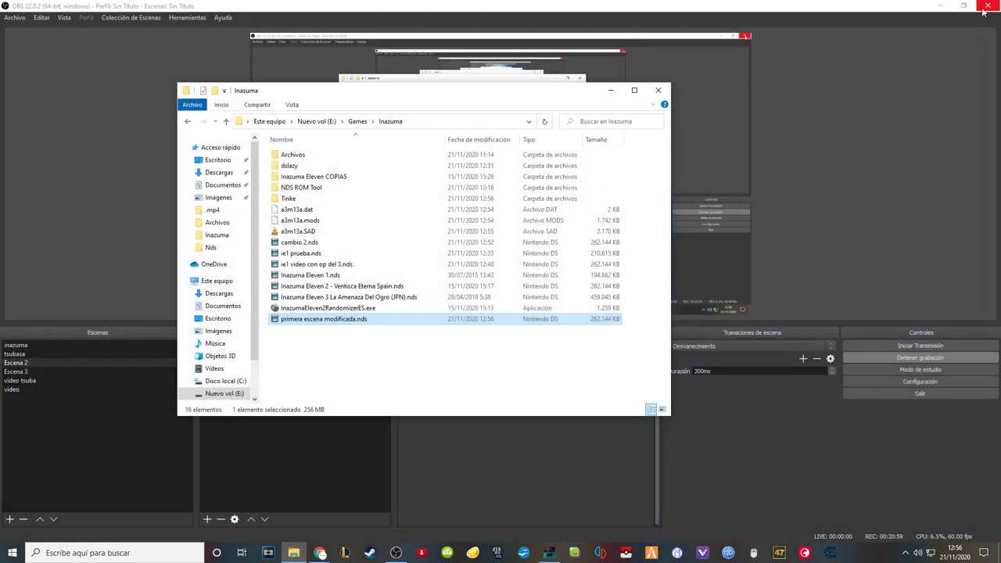
Step: Open primera escena modificada.nds in WinDS PRO, minimize File Explorer, launch it with DeSmuME 2020.01.21 and move the emulator window aside
double_click(307, 320)
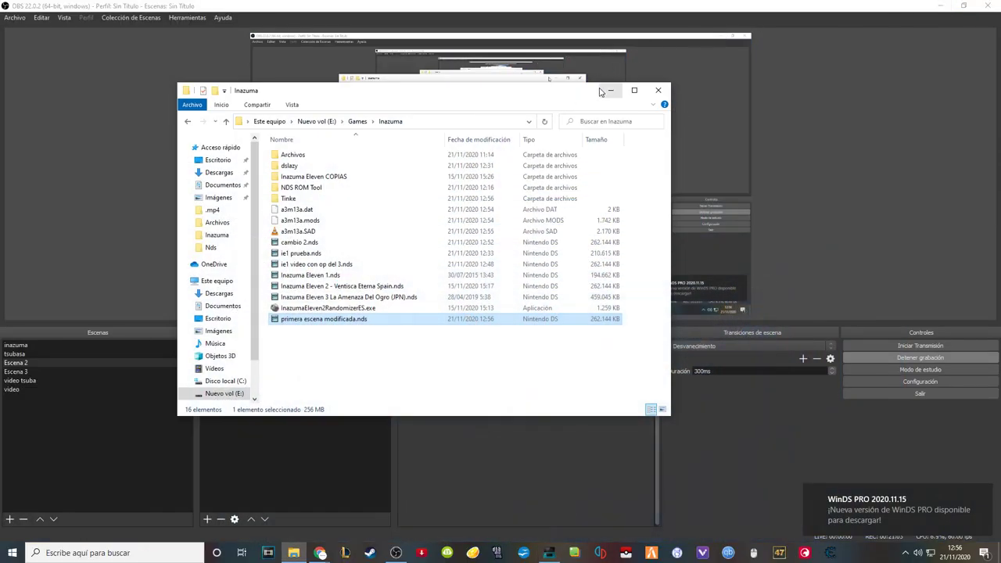
click(606, 92)
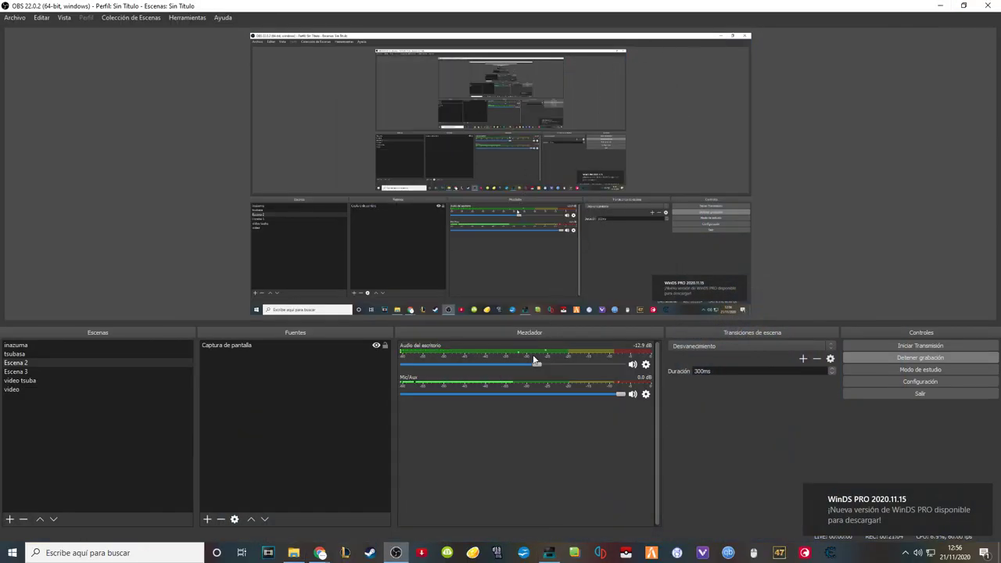
click(548, 552)
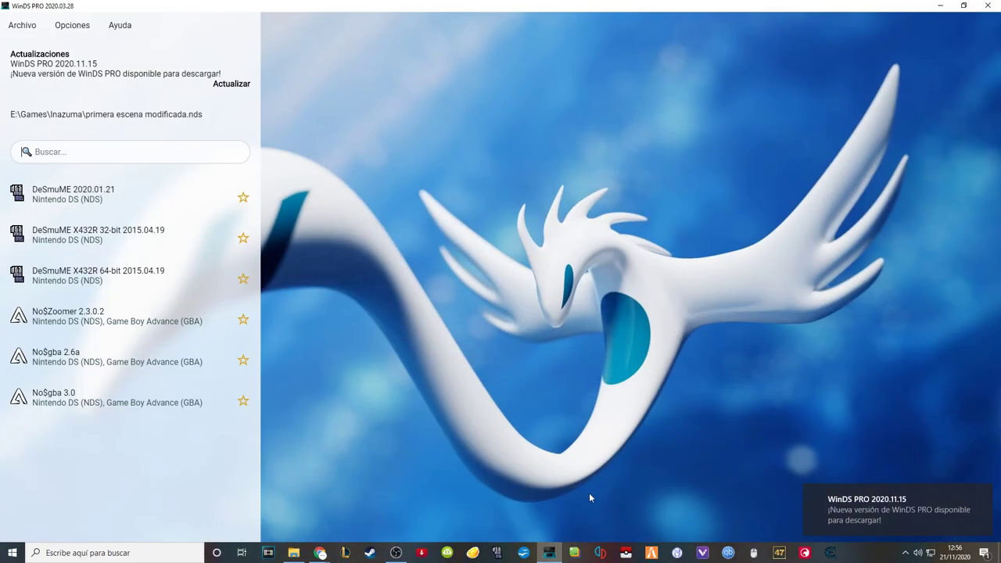
click(74, 196)
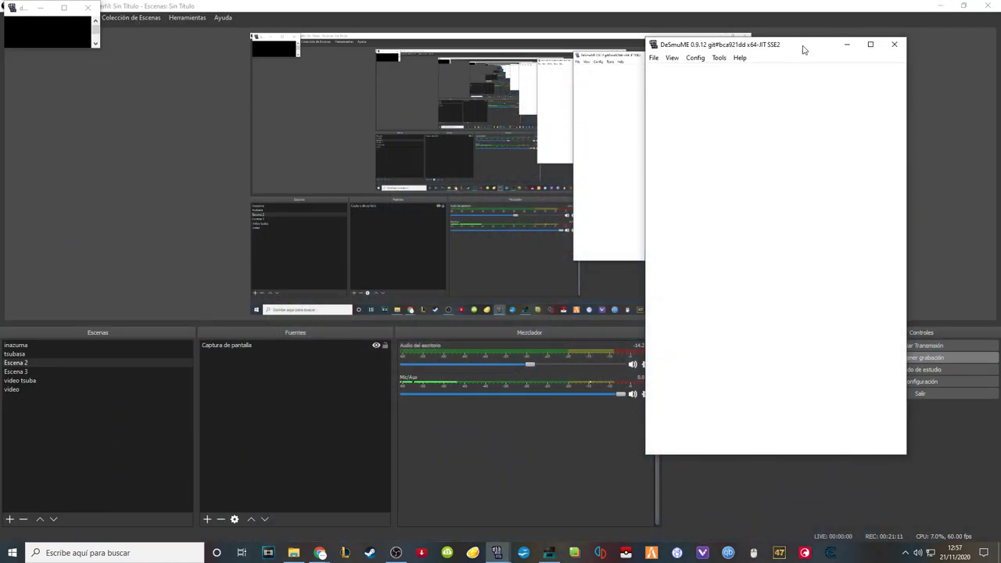
drag(803, 50, 855, 43)
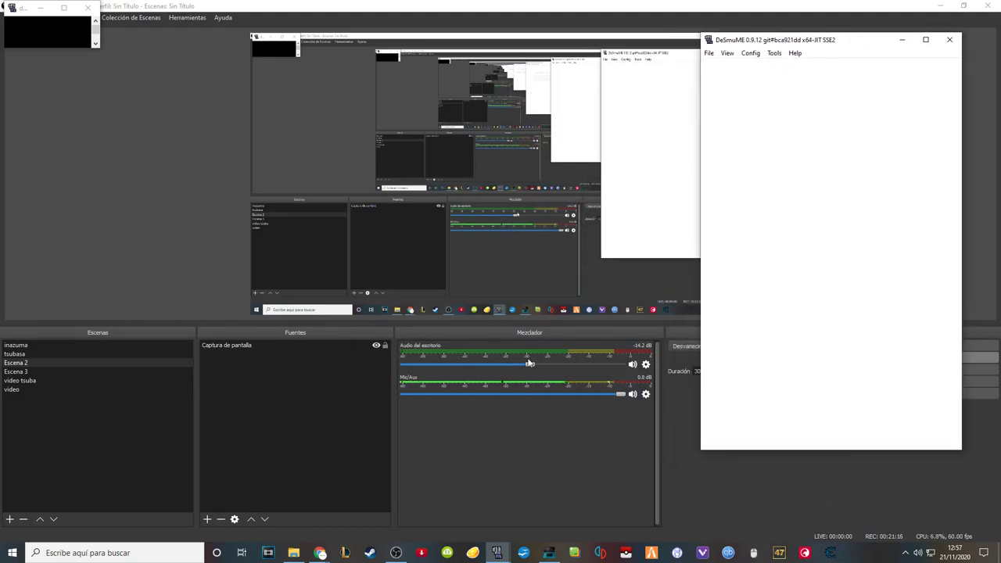
Step: Start a new game with the save name bbm and continue past the fiction disclaimer to play the modified first scene
drag(856, 37, 811, 29)
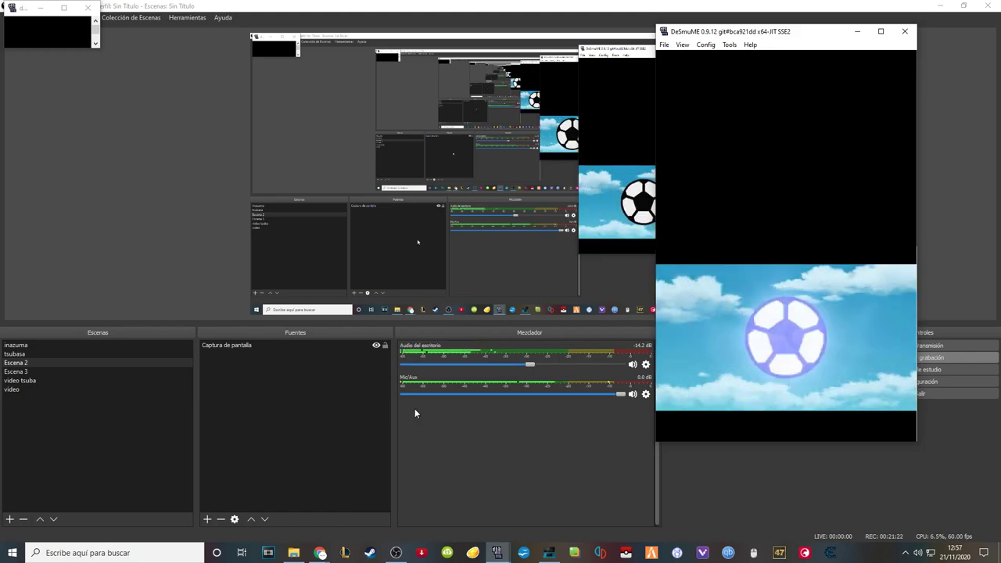
click(840, 422)
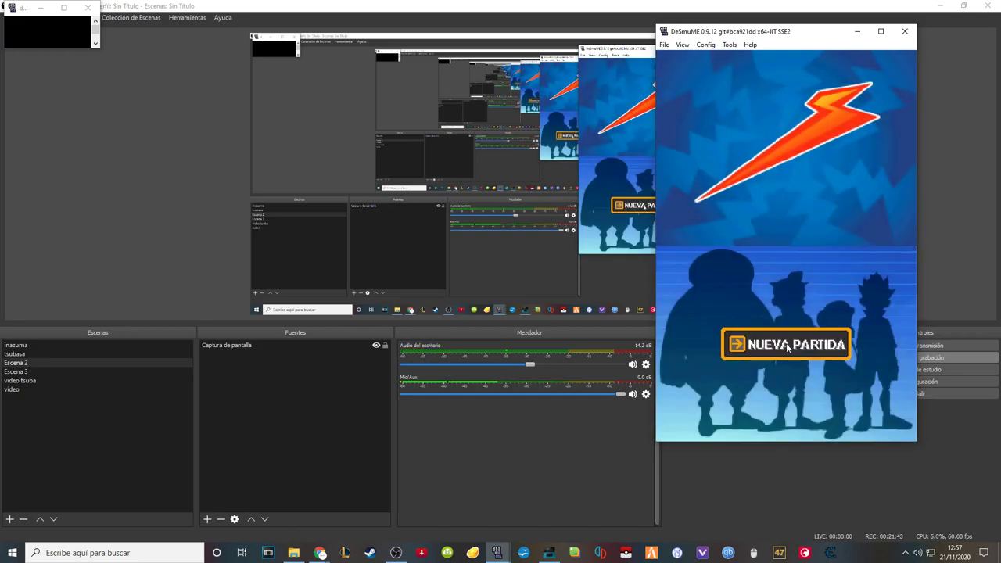
click(787, 344)
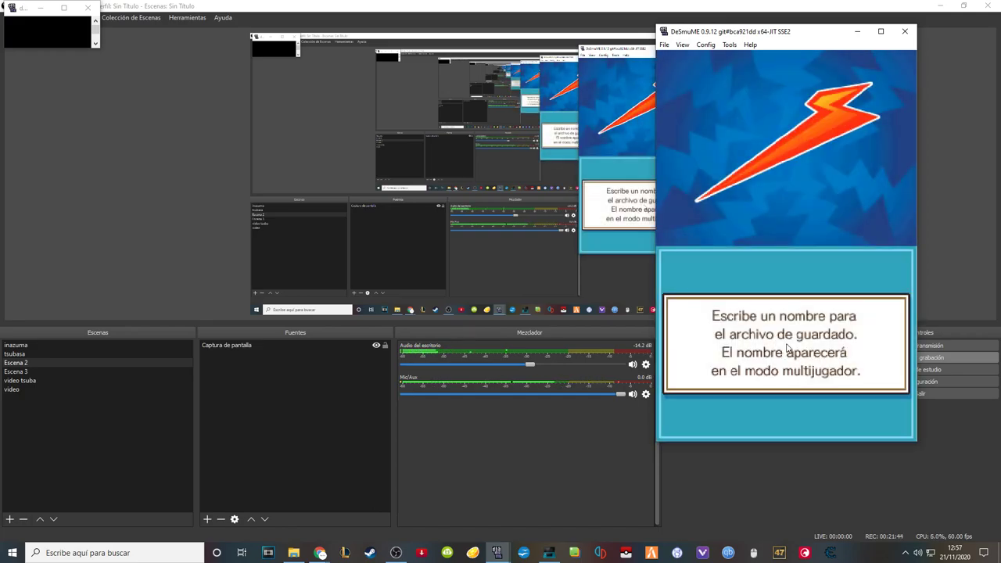
double_click(784, 369)
click(816, 368)
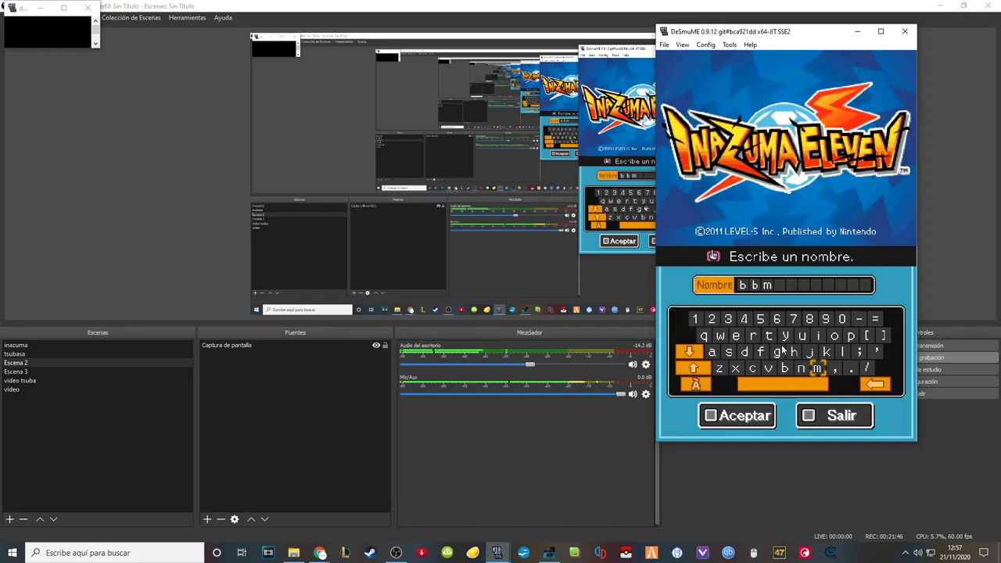
click(745, 416)
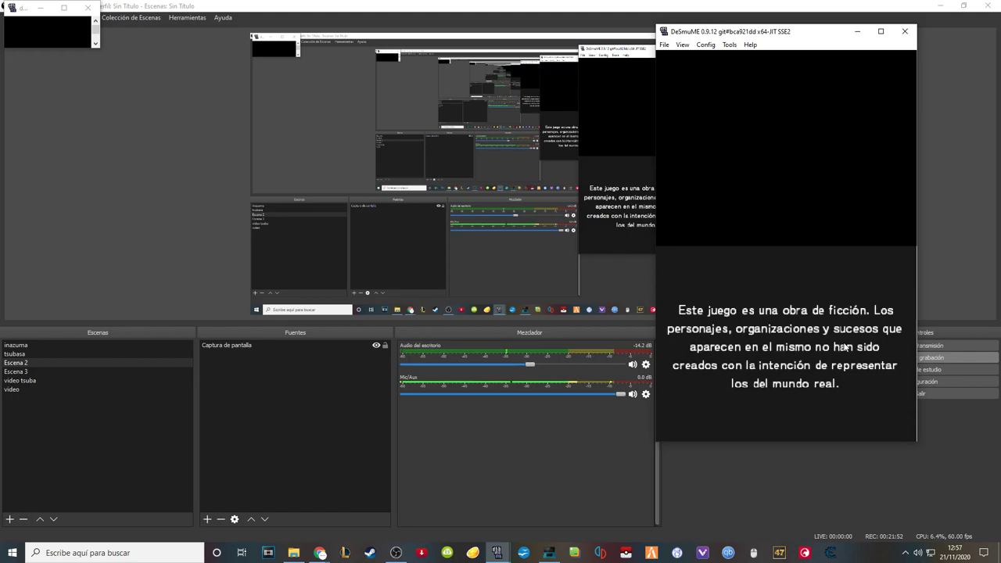
click(838, 354)
click(838, 354)
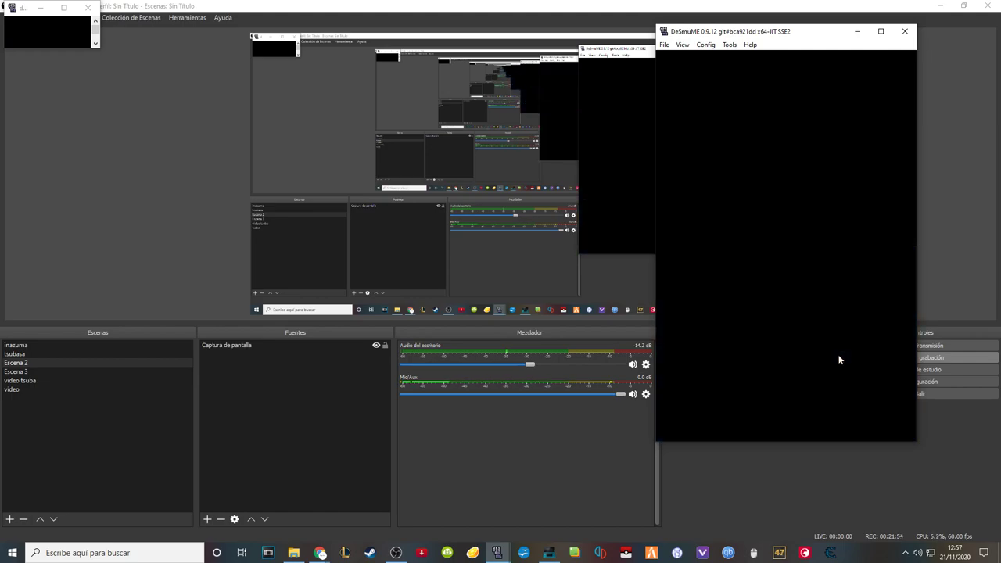
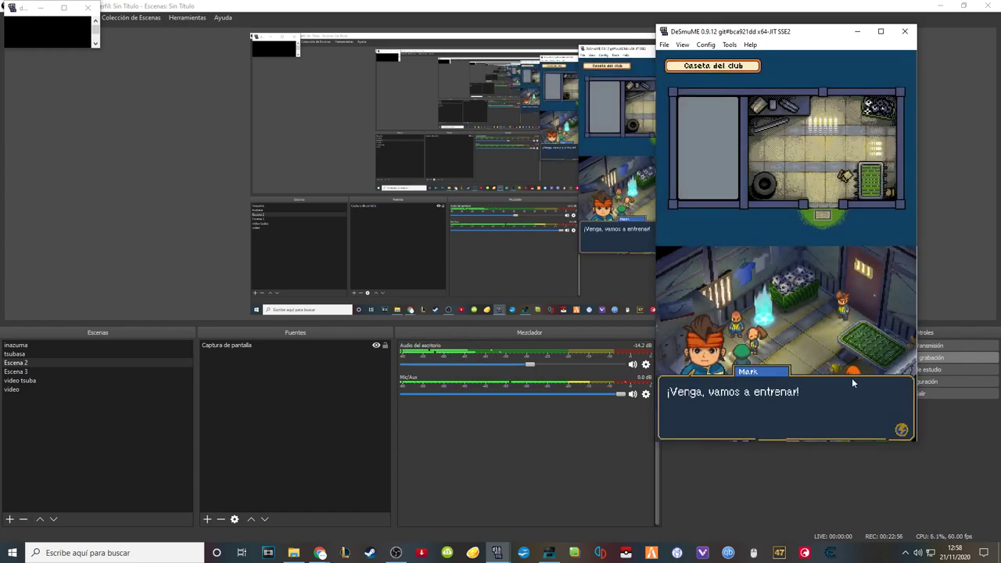
Step: Pause the emulation at the clubhouse dialogue and close DeSmuME
click(664, 44)
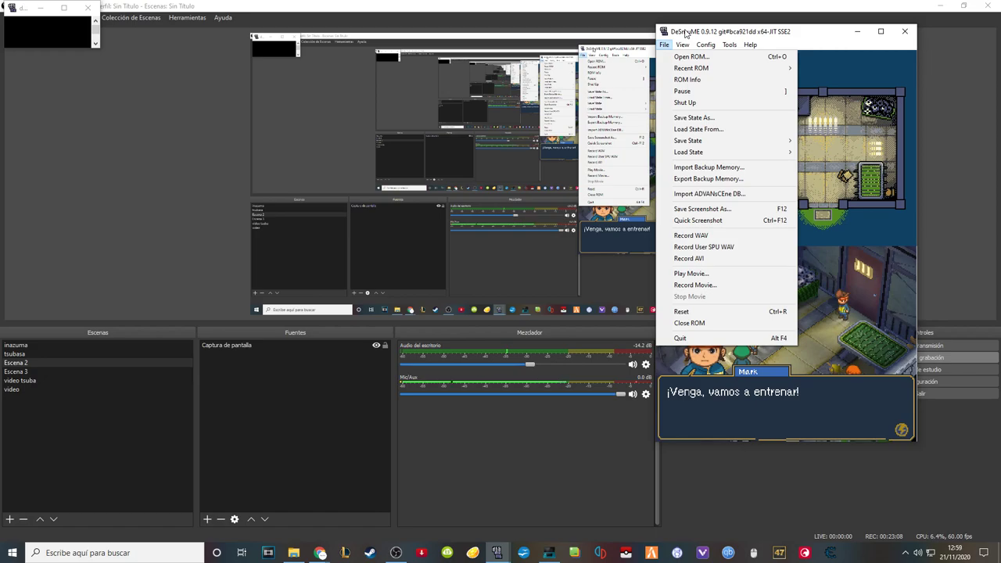
click(686, 33)
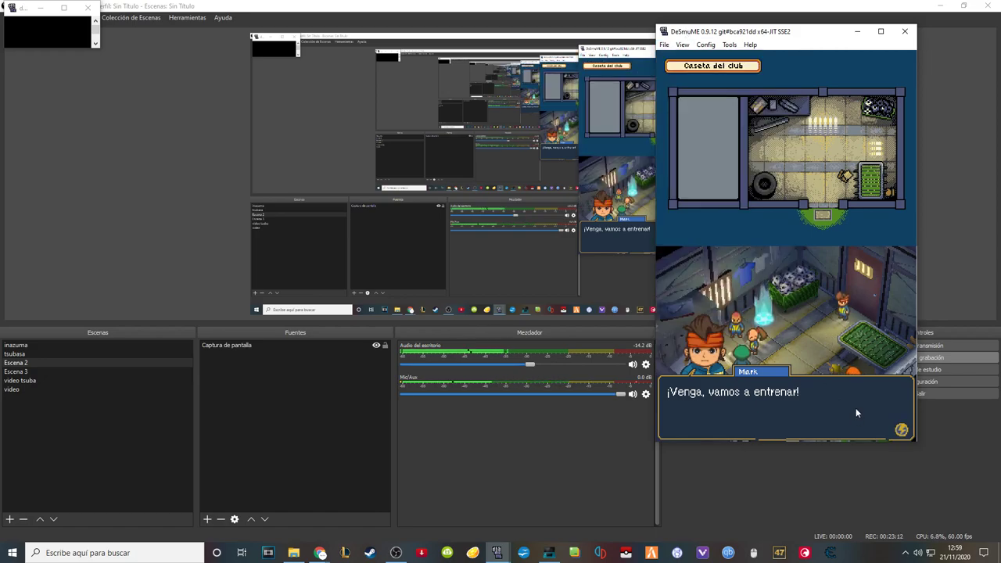
click(664, 44)
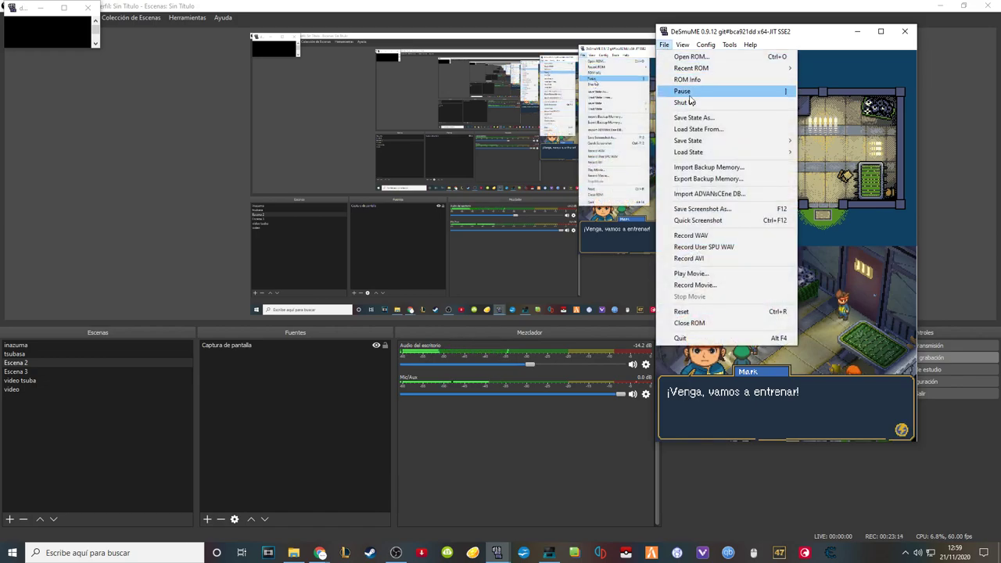
click(685, 91)
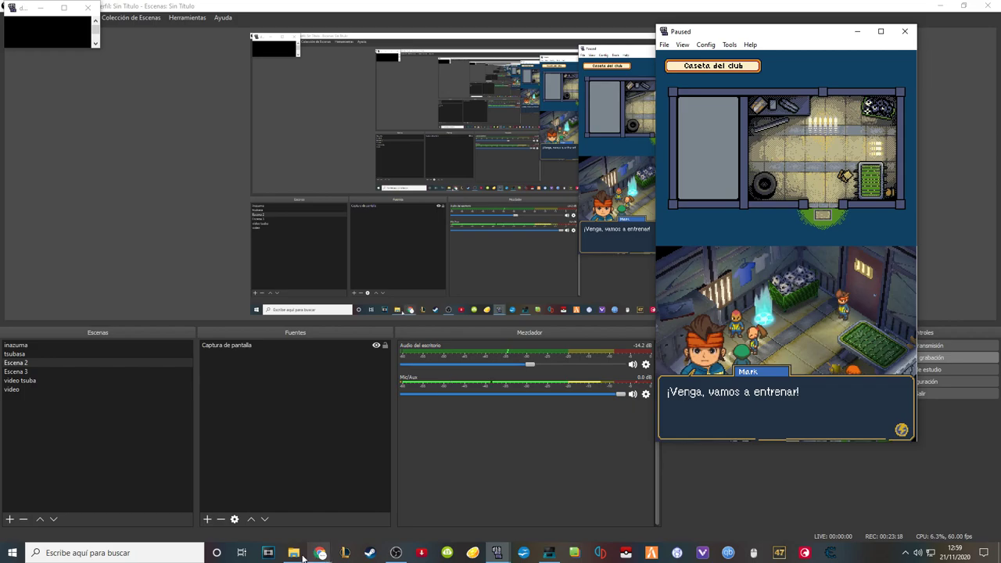
click(905, 33)
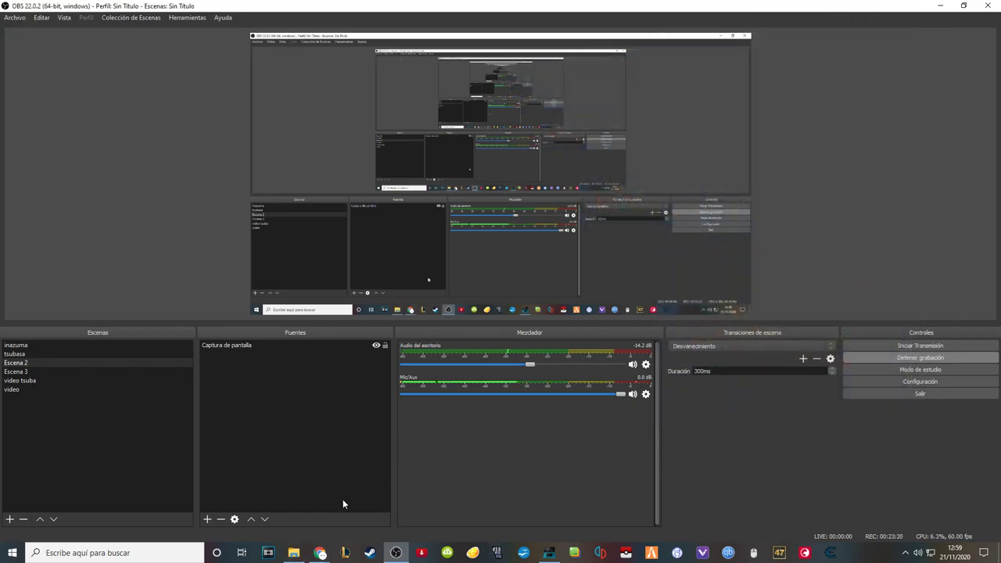
Step: Launch Tinke from its folder in File Explorer, open cambio 2.nds, expand the data_iz folder and reposition the window
click(293, 552)
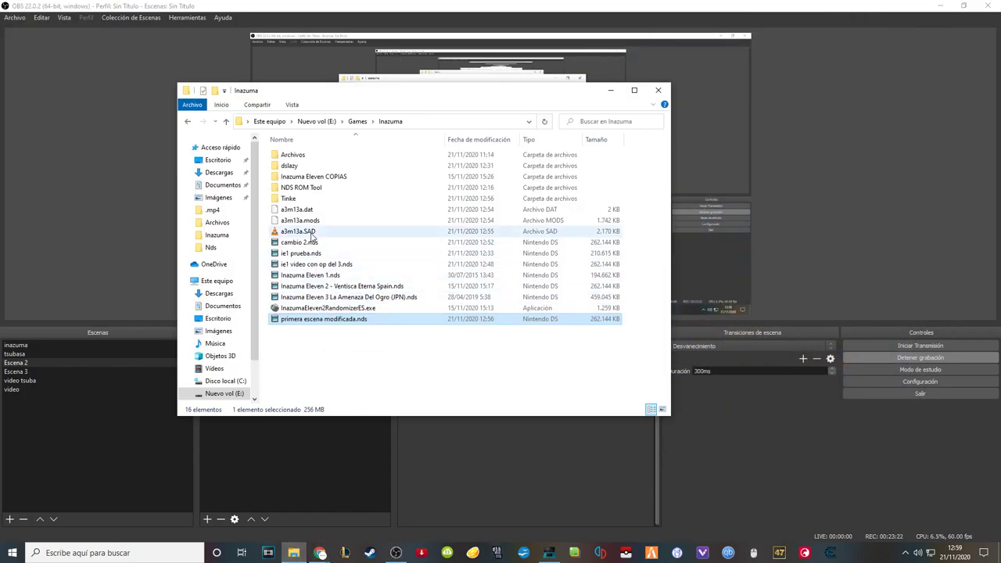
double_click(305, 201)
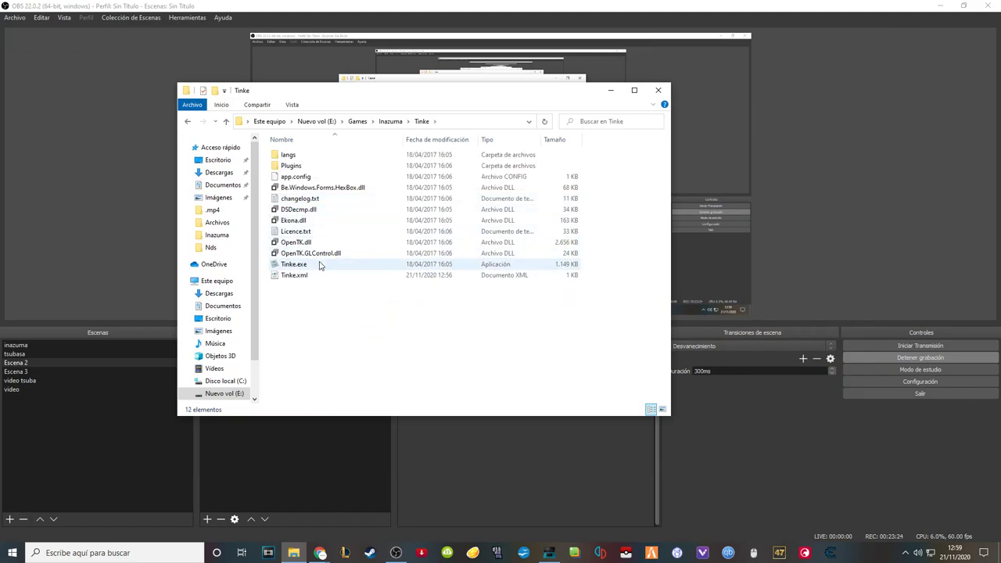
double_click(319, 264)
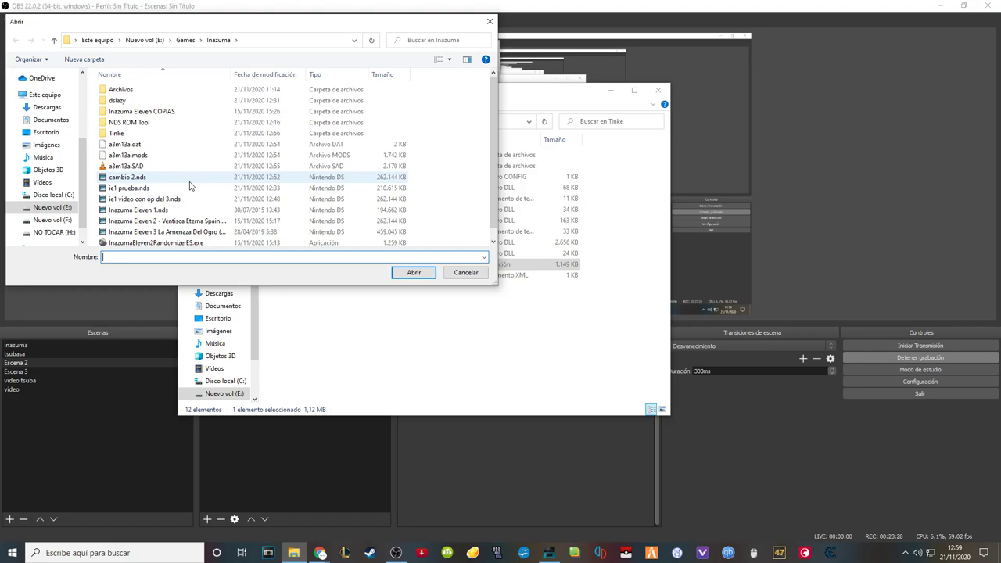
click(188, 179)
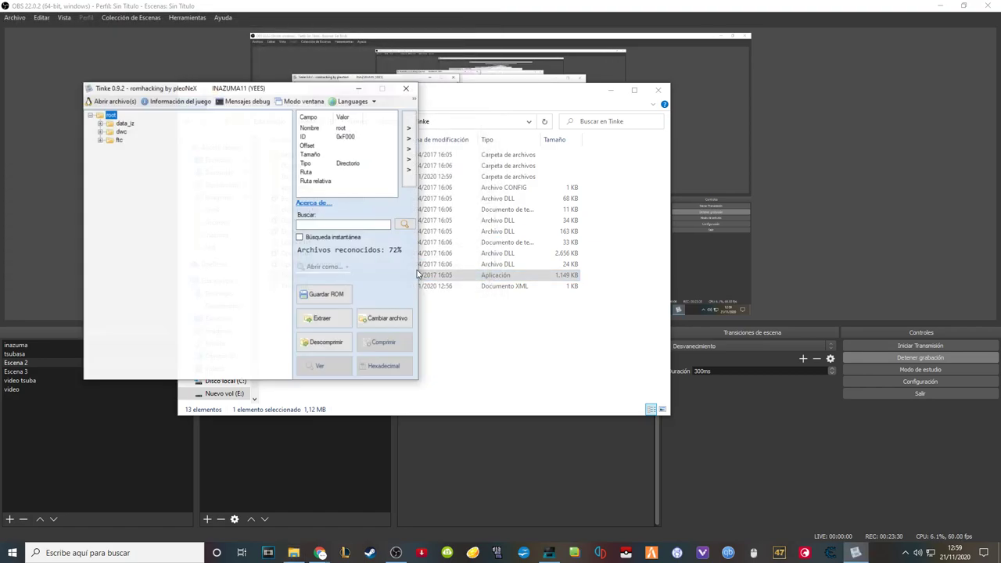
click(100, 124)
drag(175, 92, 354, 97)
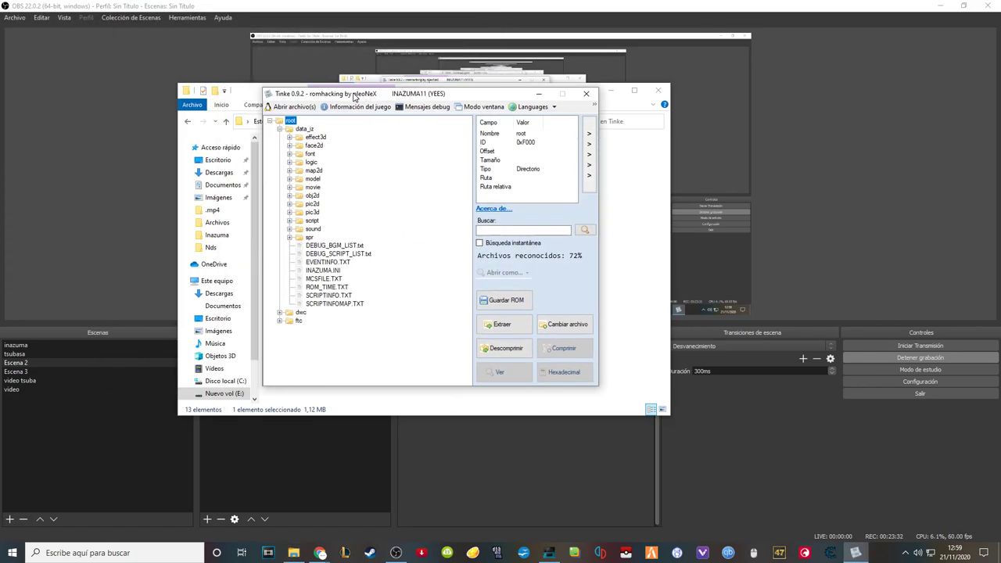
Step: Open 01_1.SAD from the sound folder's sp subfolder in the viewer, play it and stop playback
click(289, 229)
click(298, 237)
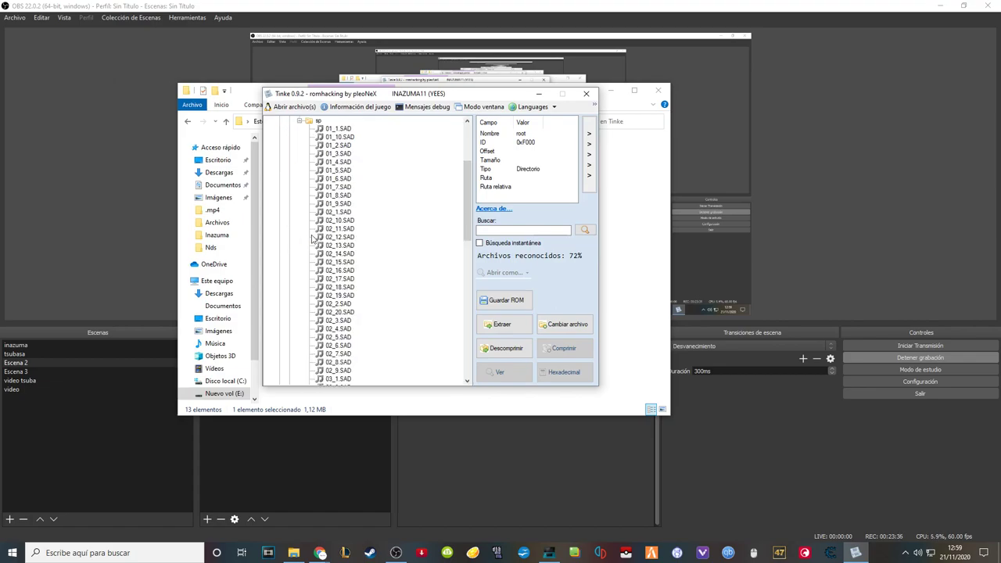
click(345, 129)
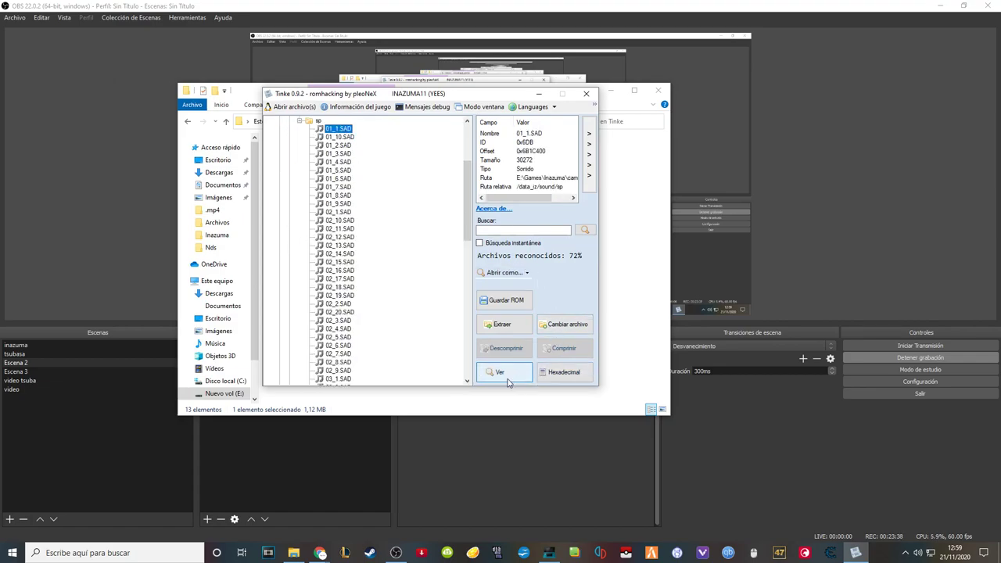
click(505, 378)
click(663, 127)
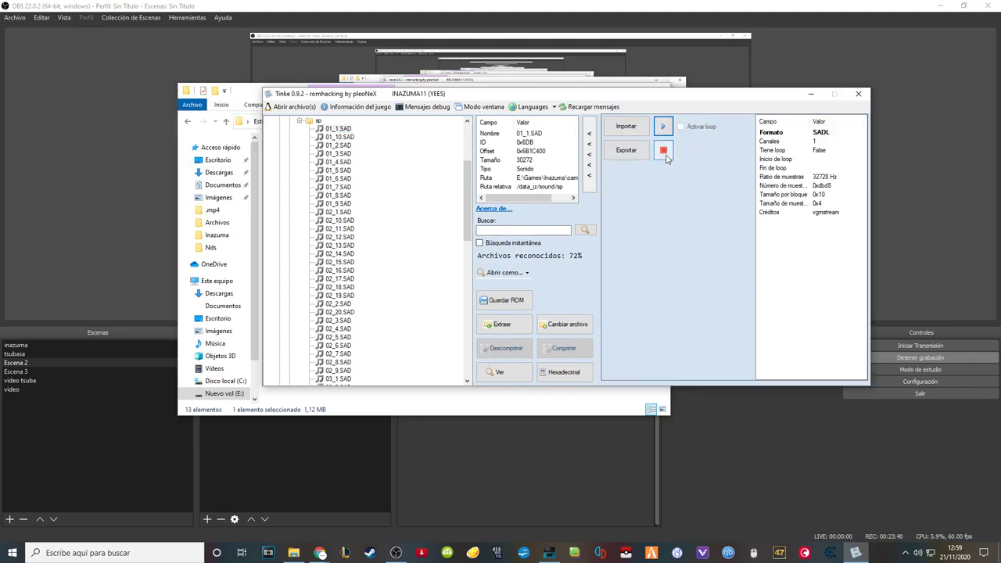
click(664, 150)
scroll(469, 196, up, 3)
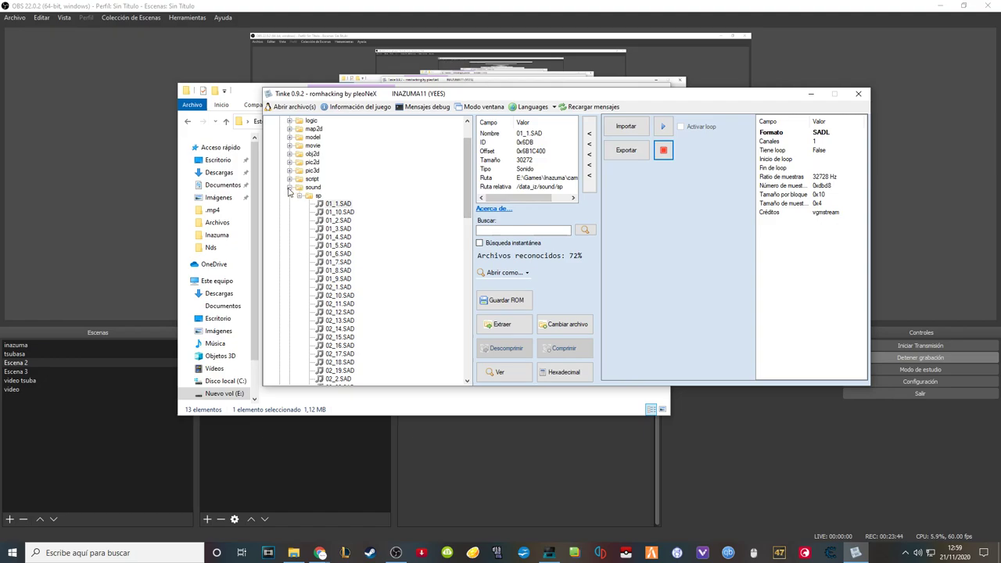
Step: Load 01_10.SAD in the sound viewer, play it and stop playback
click(350, 213)
click(663, 128)
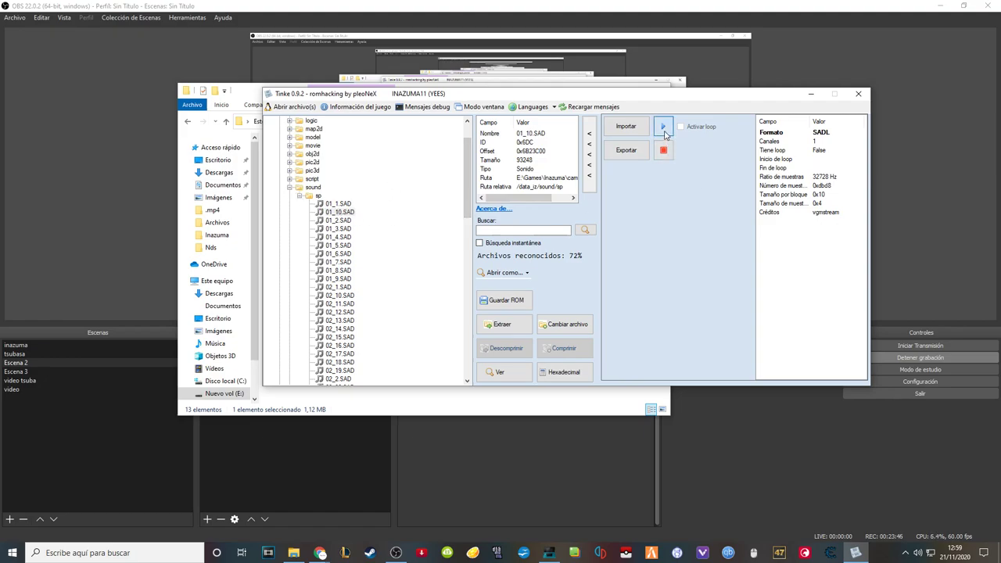
click(663, 151)
click(352, 214)
click(504, 372)
click(663, 128)
click(663, 153)
Step: Play am0101.SAD from the sound folder's sp subfolder, stop it and examine the am-prefixed sound files
drag(467, 175, 472, 232)
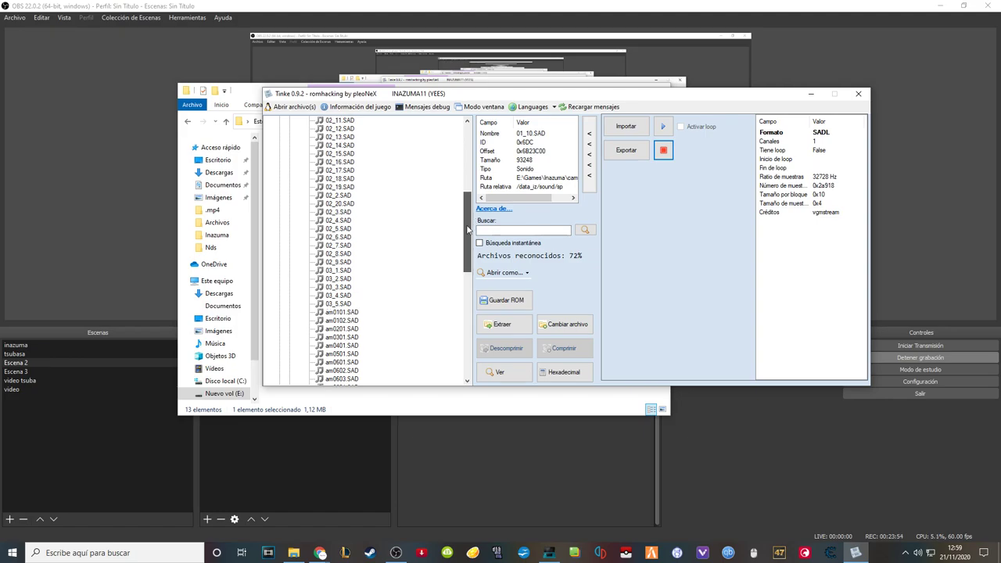
click(337, 314)
click(518, 378)
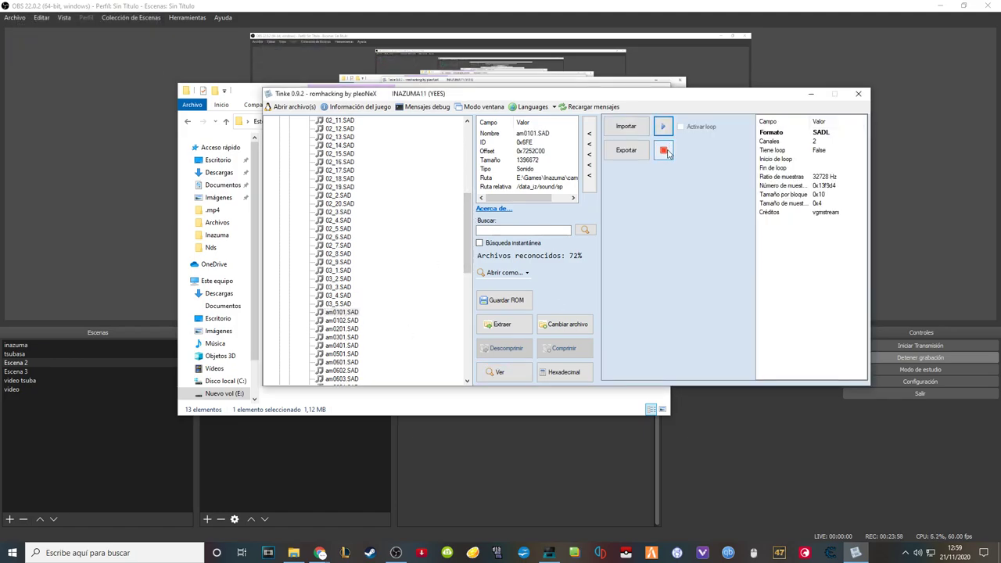
click(665, 151)
click(346, 314)
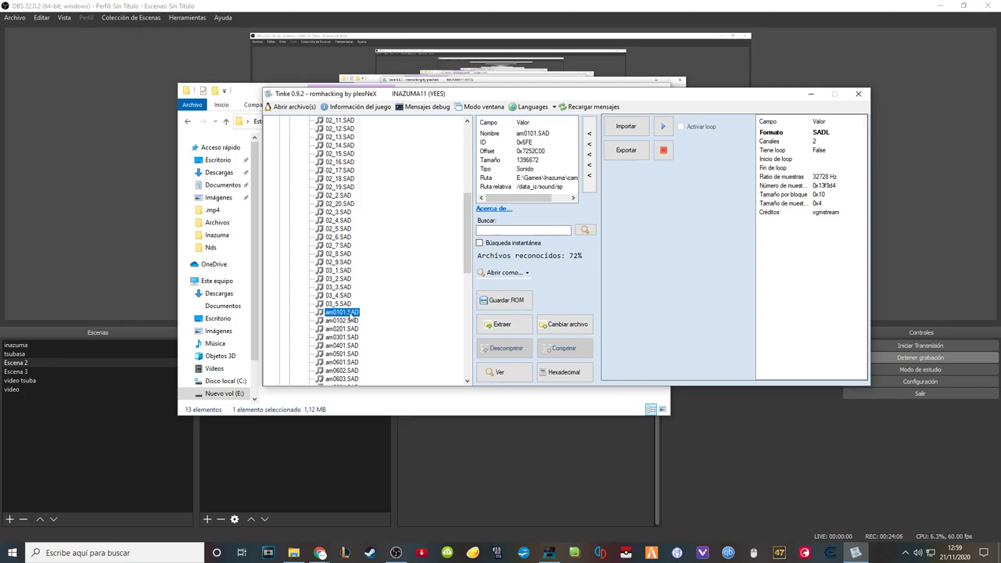
mouse_move(466, 212)
mouse_down()
mouse_move(480, 266)
mouse_move(478, 221)
mouse_up()
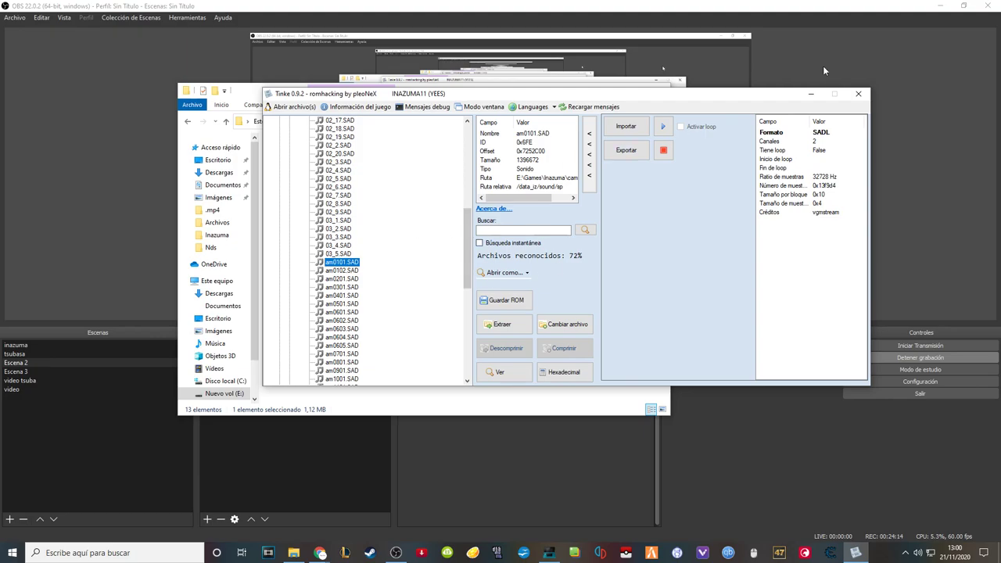
Step: Close Tinke, return to the Inazuma folder and delete primera escena modificada.nds
click(857, 94)
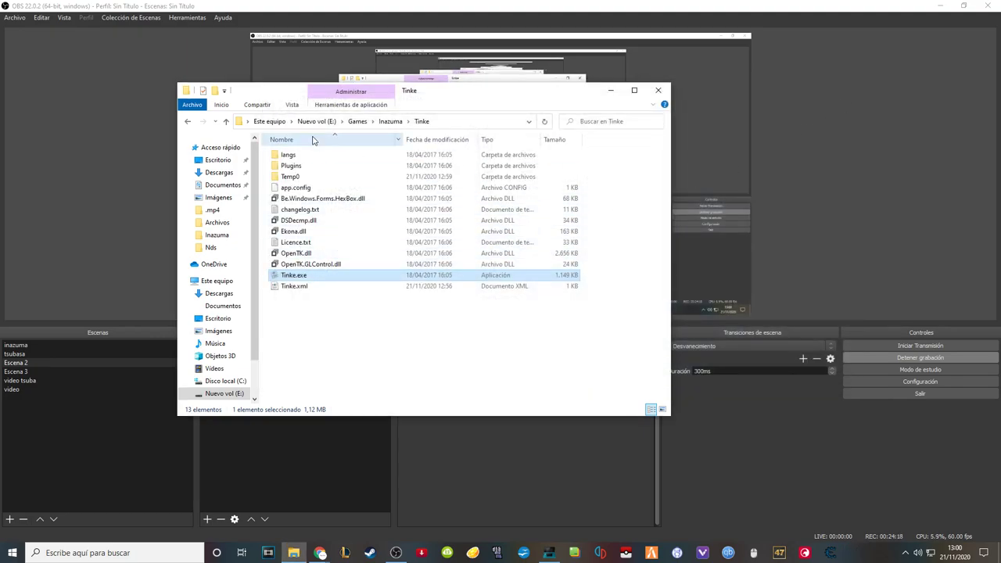
click(390, 121)
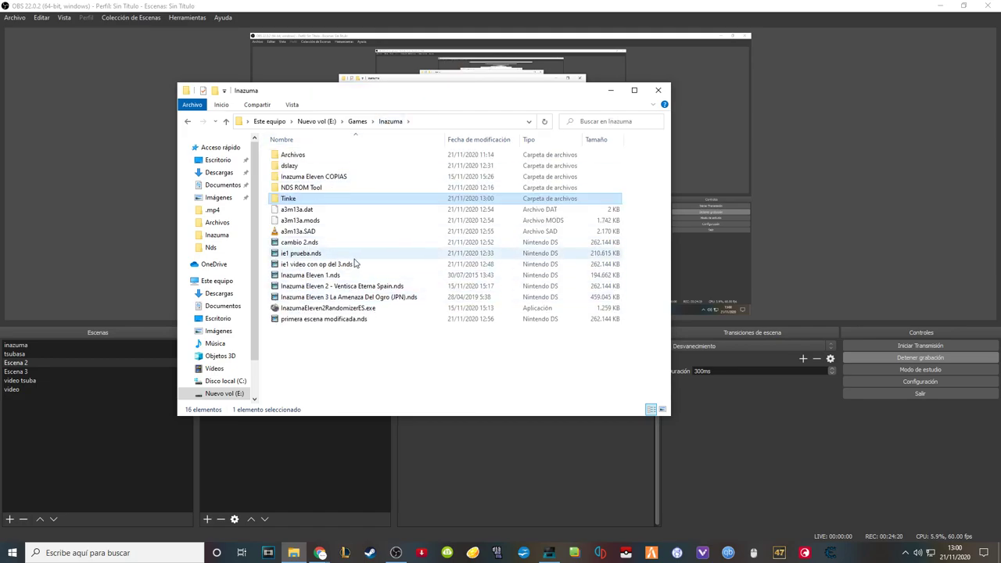
click(364, 321)
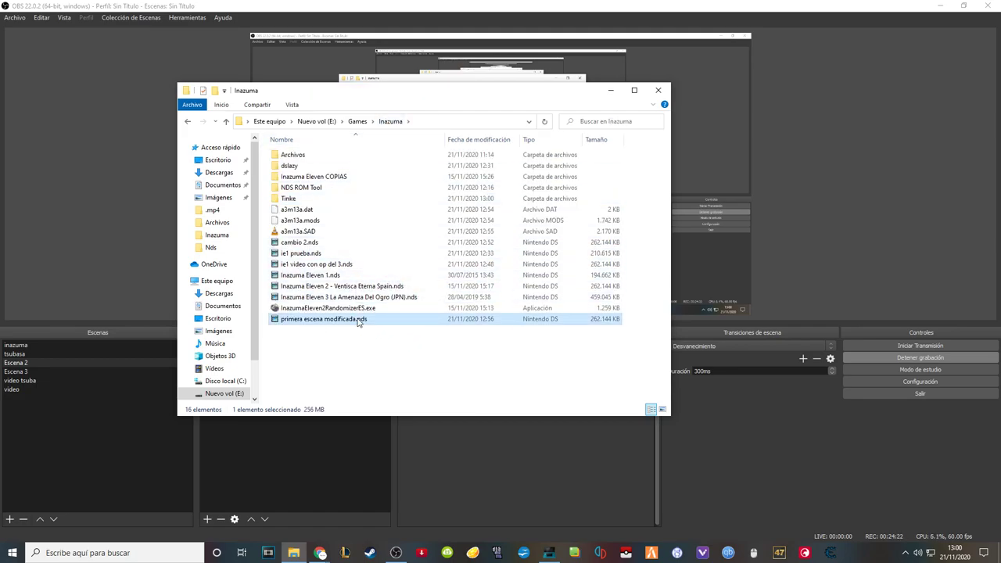
key(Delete)
click(336, 300)
click(309, 231)
click(309, 244)
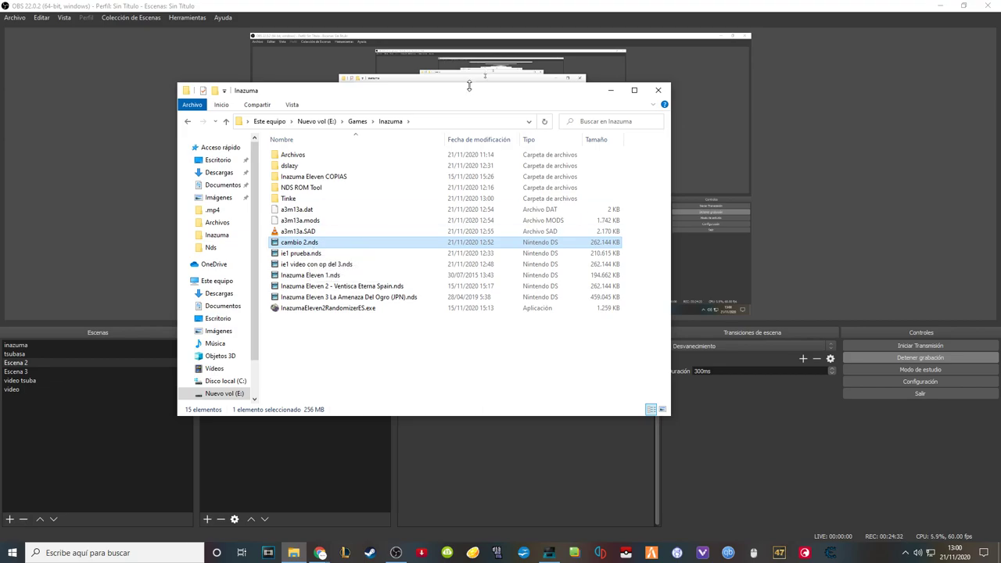
Step: Launch dslazy from the dslazy folder inside the Inazuma folder
drag(472, 96, 552, 99)
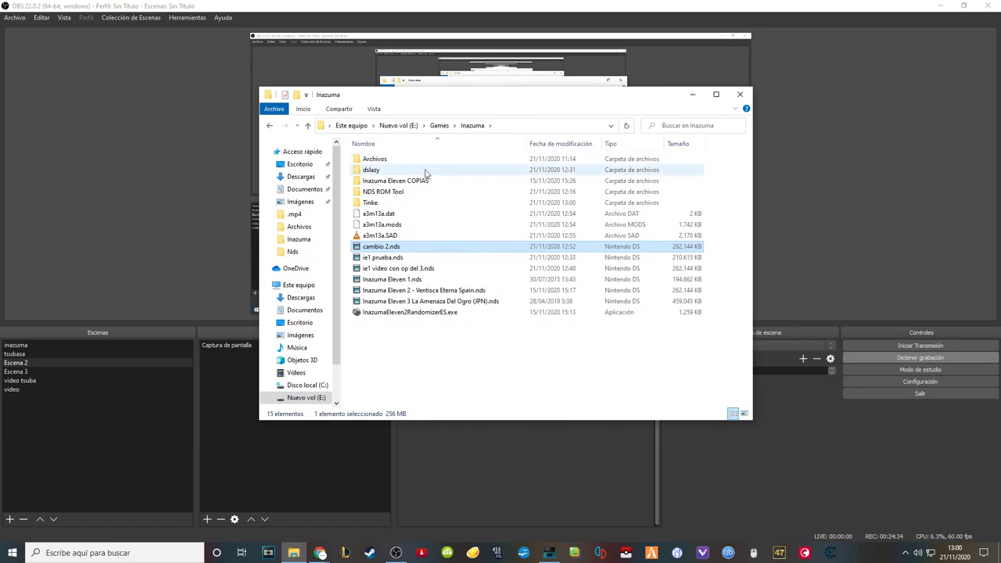
double_click(371, 170)
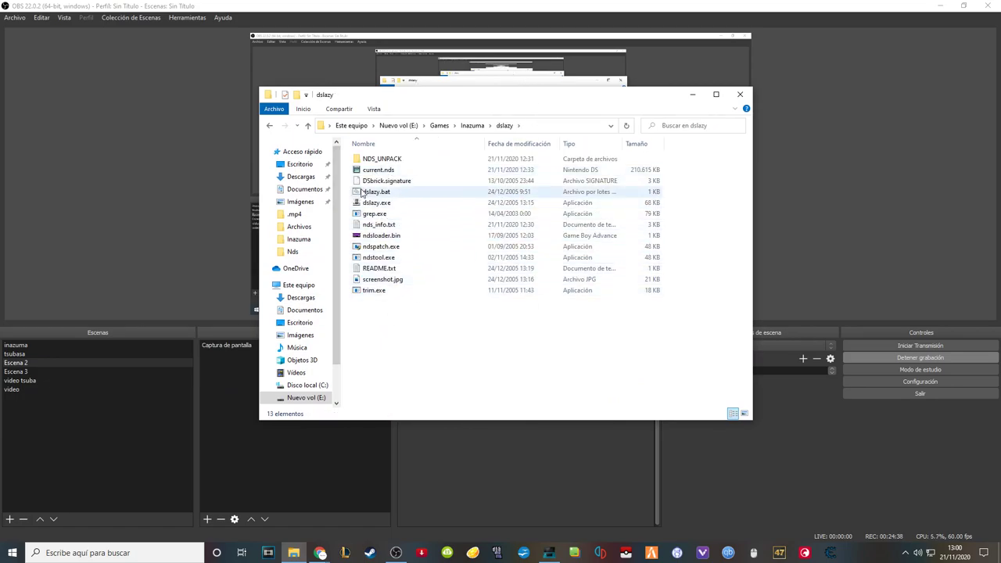
double_click(386, 204)
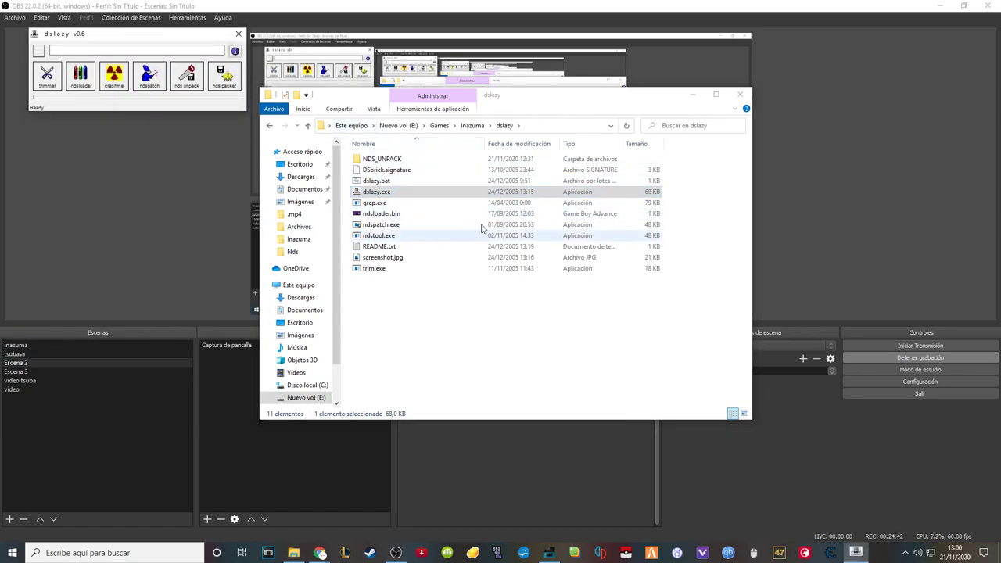
drag(179, 39, 226, 110)
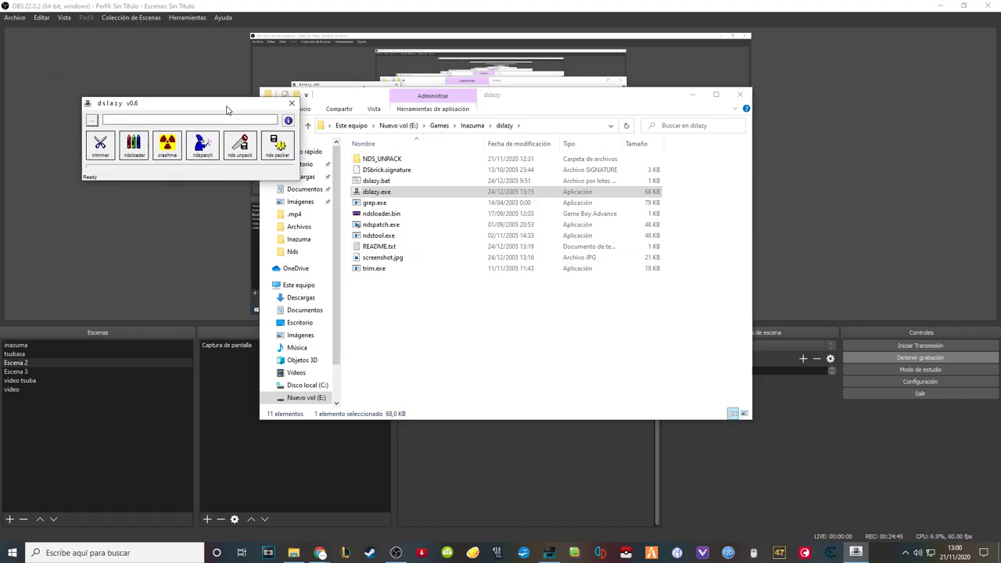
Step: Load cambio 2.nds from the Inazuma folder into dslazy and unpack it
click(92, 121)
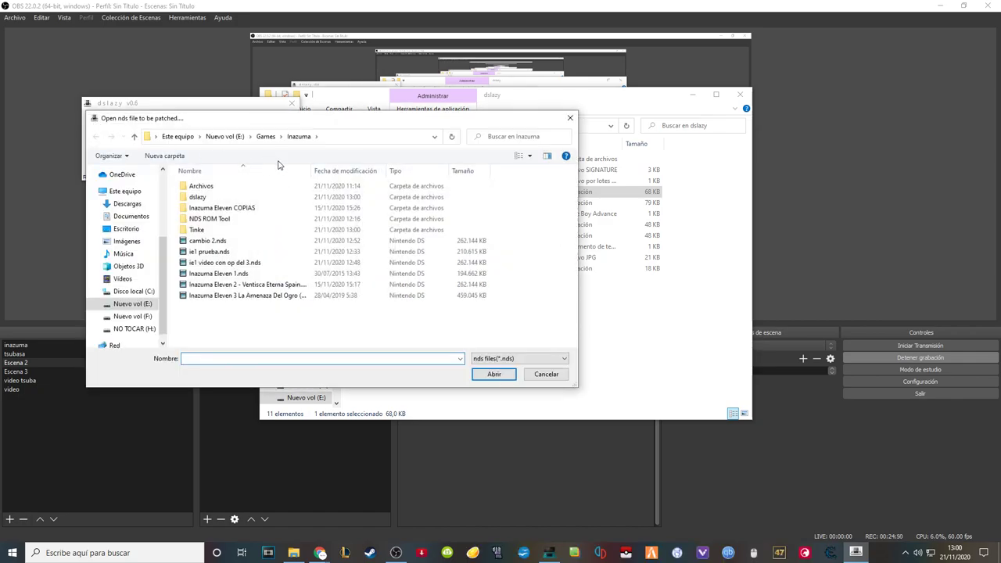
click(271, 244)
click(494, 374)
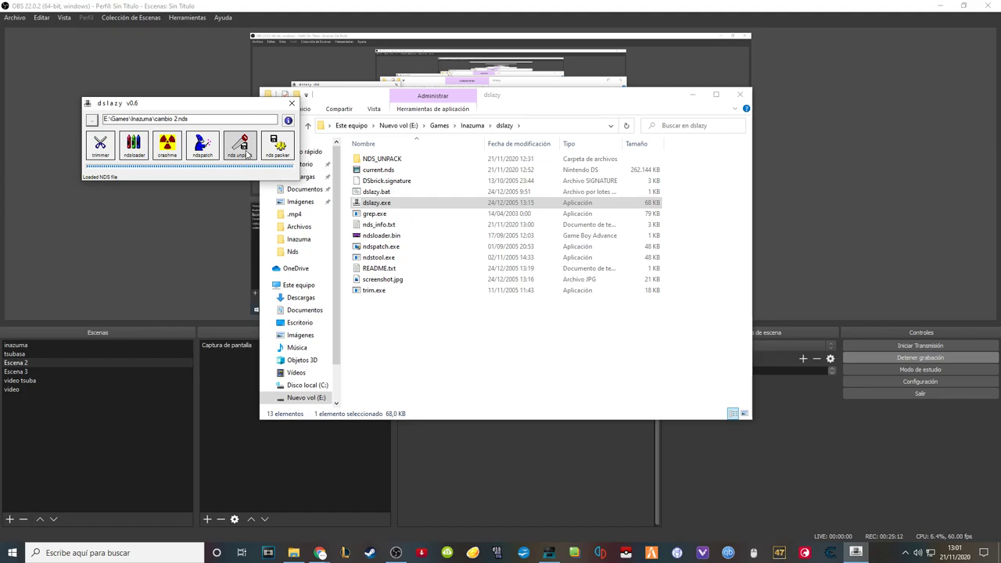
click(241, 146)
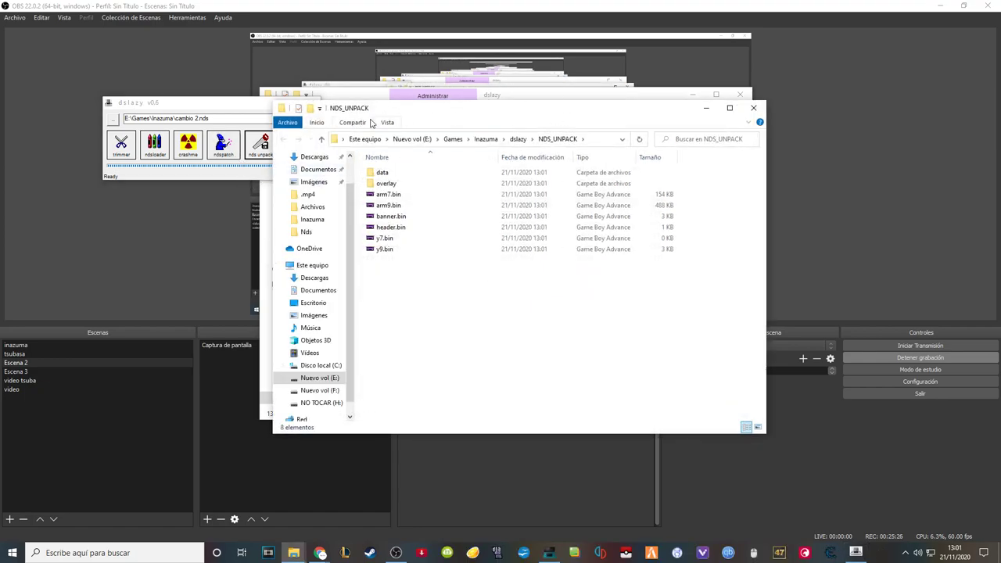
Step: Arrange the NDS_UNPACK and dslazy folder windows side by side and bring up the a3m13a files in the Inazuma folder
drag(463, 113, 254, 79)
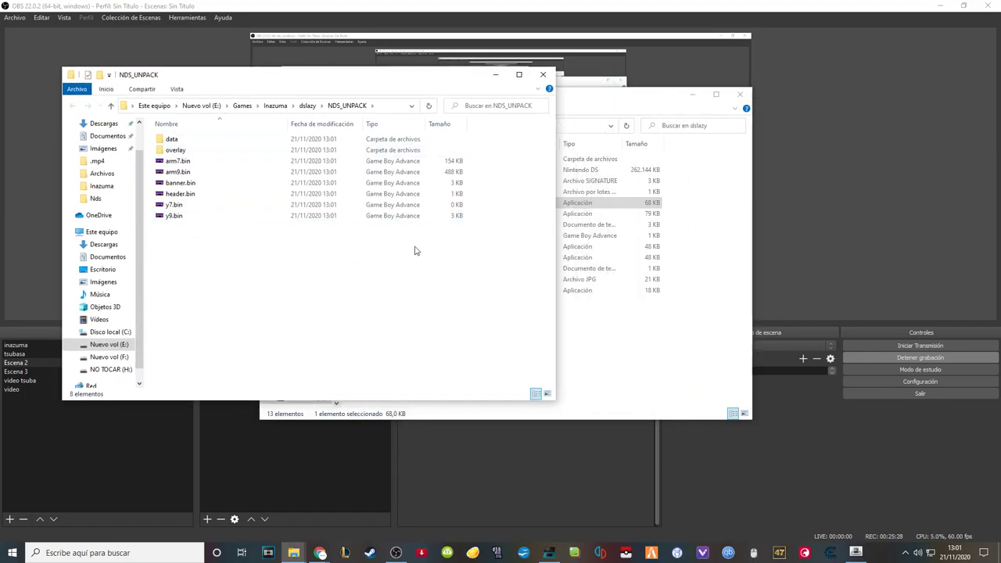
drag(598, 97, 835, 71)
click(236, 263)
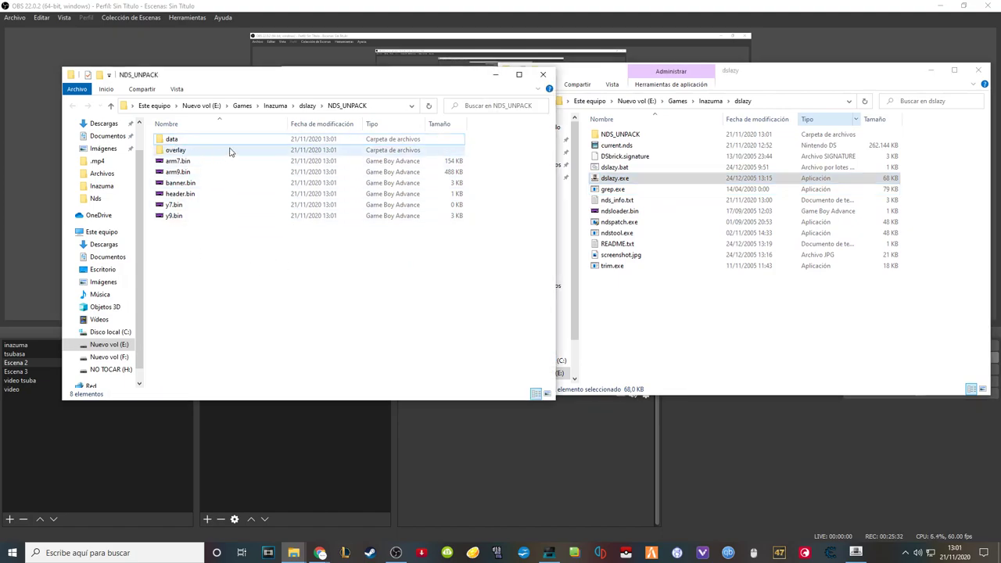
click(787, 78)
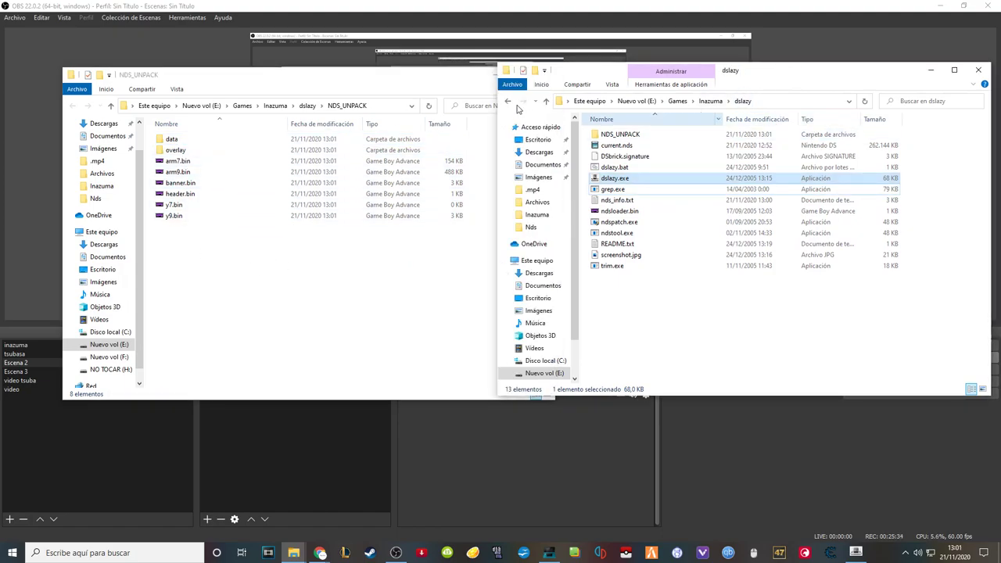
click(708, 101)
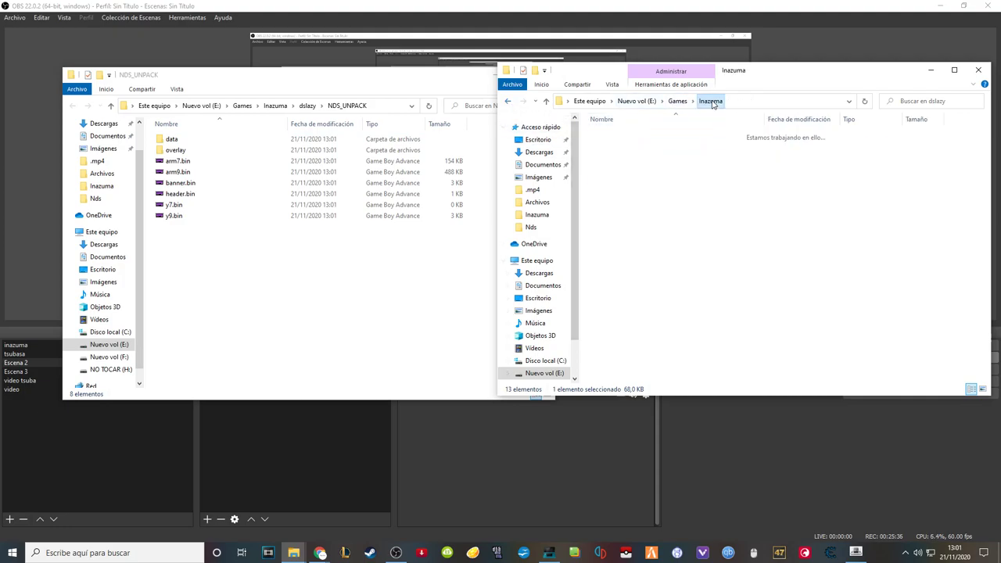
click(624, 188)
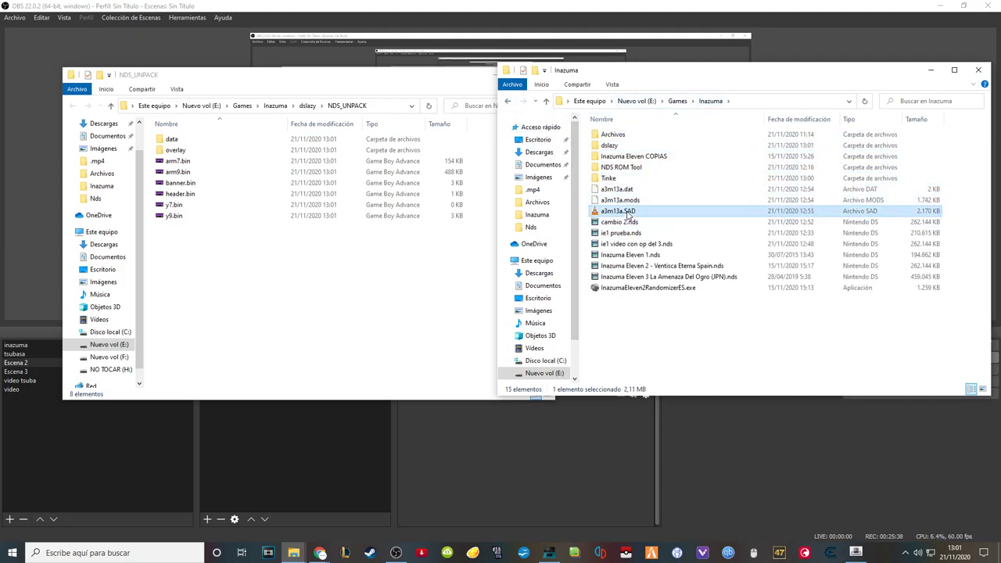
click(626, 209)
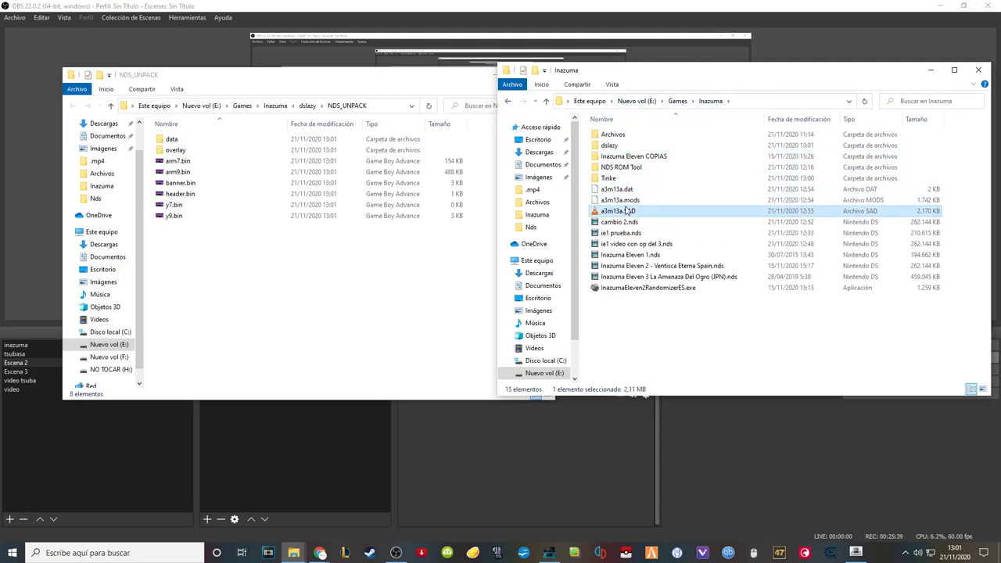
Step: Open the movie folder under data and data_iz in the unpacked ROM's NDS_UNPACK folder
double_click(190, 140)
double_click(190, 140)
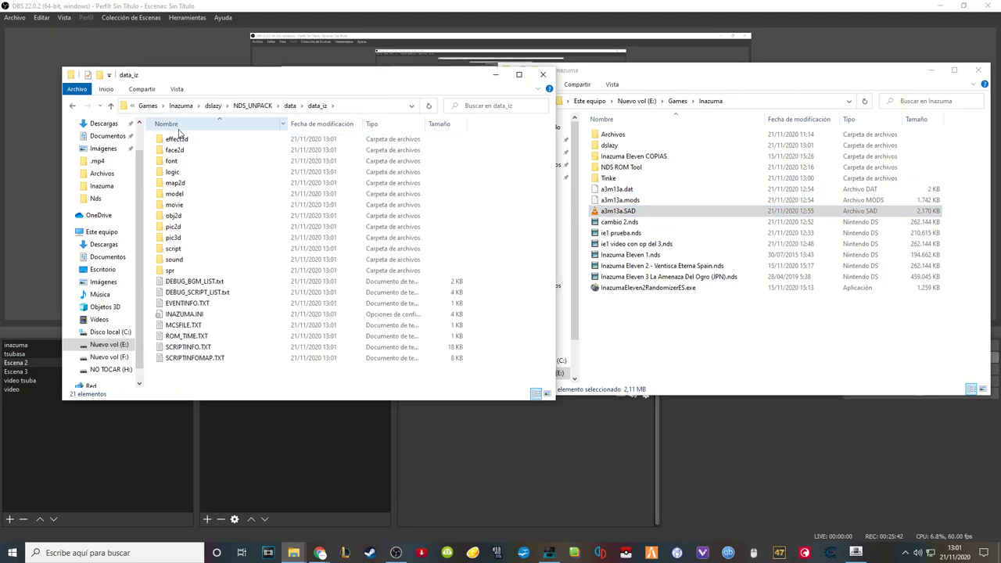
double_click(189, 204)
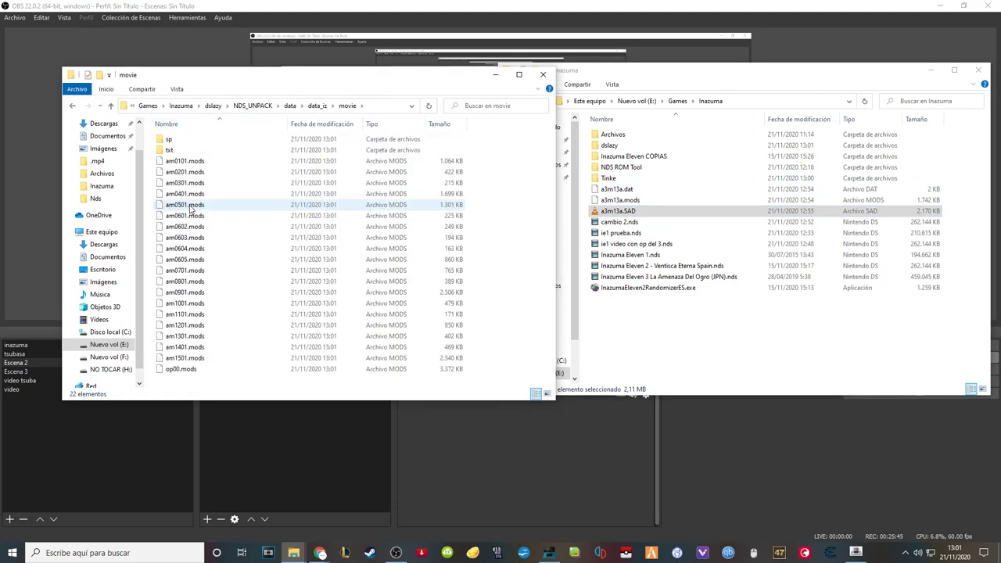
Step: Copy the base file name of am0101.mods in the unpacked movie folder, keeping that file's name as it is
click(633, 190)
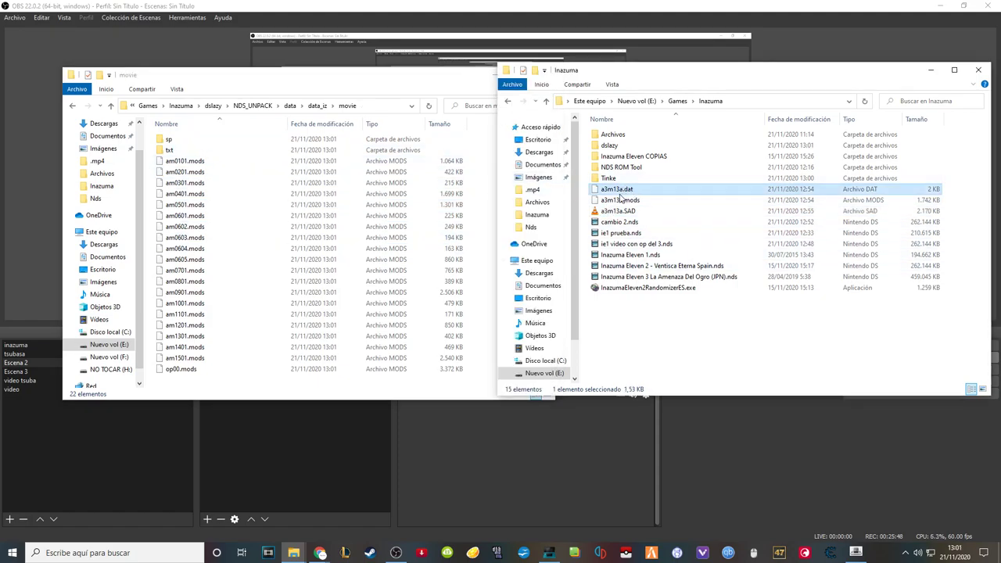
click(215, 161)
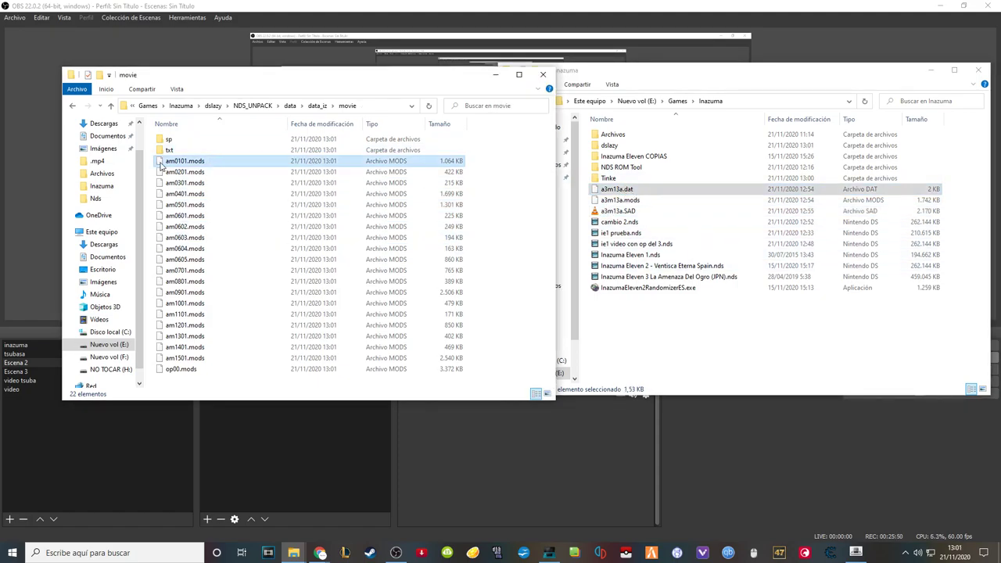
mouse_move(649, 188)
mouse_down()
mouse_move(268, 164)
mouse_move(657, 193)
mouse_up()
click(220, 161)
right_click(199, 164)
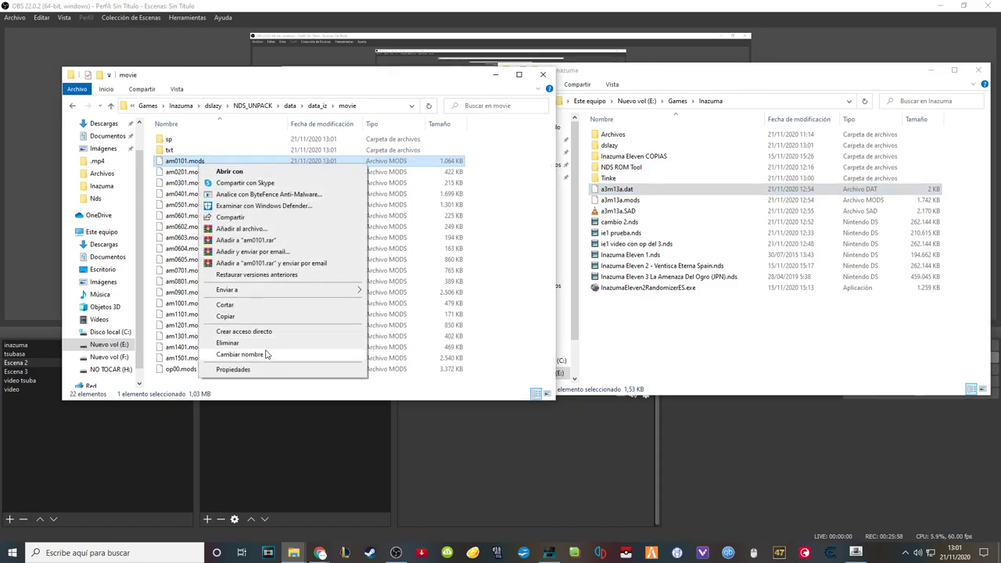
click(330, 354)
key(ctrl+c)
right_click(176, 161)
click(195, 196)
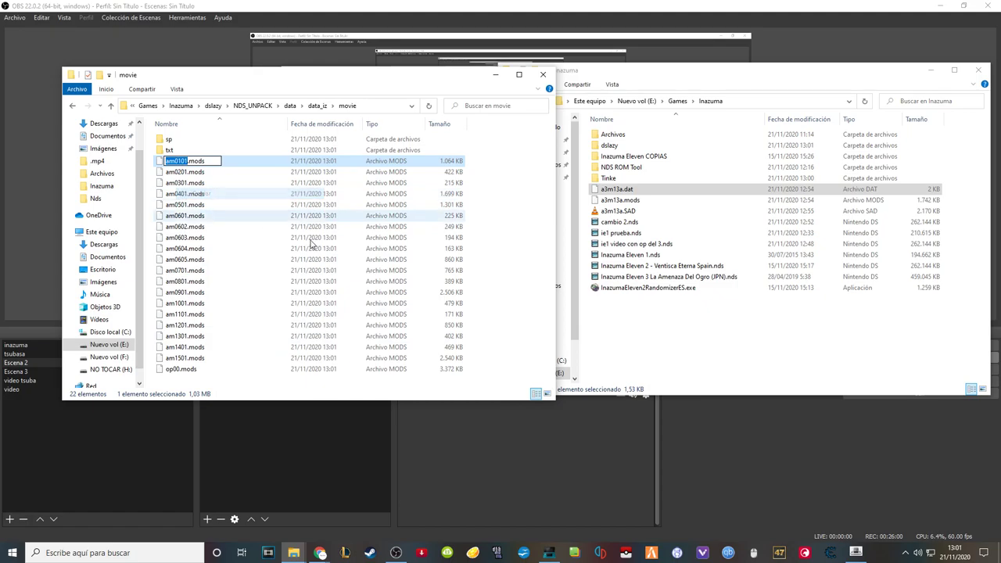
click(641, 340)
Step: Rename a3m13a.mods in the Inazuma folder as am0101.mods
right_click(620, 190)
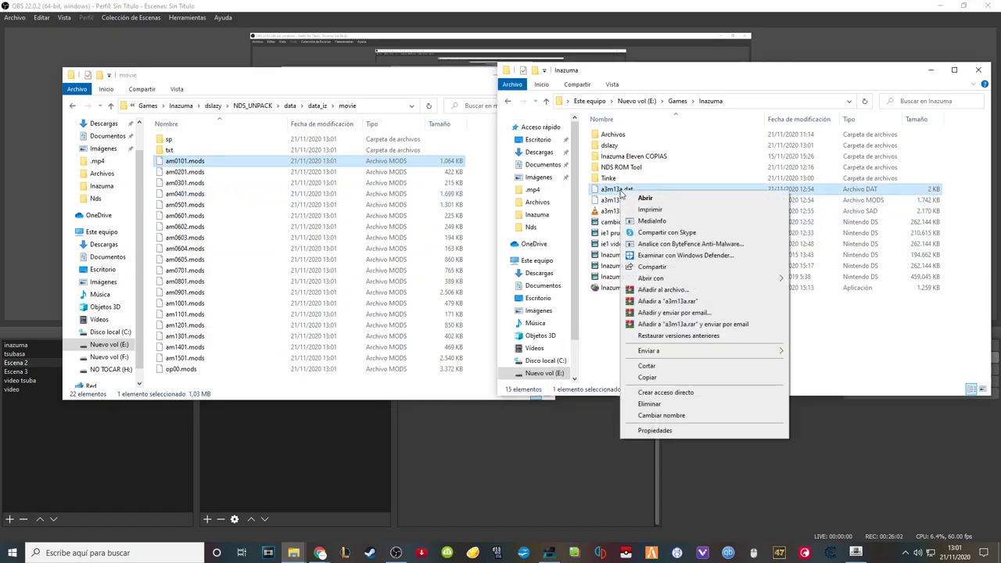
click(614, 366)
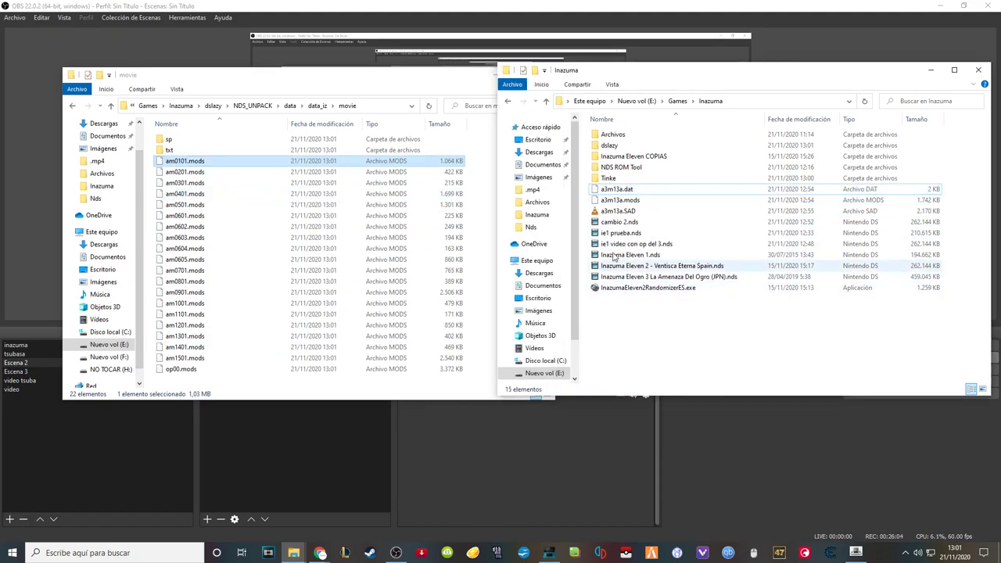
click(637, 201)
right_click(637, 201)
click(664, 395)
key(ctrl+v)
key(Return)
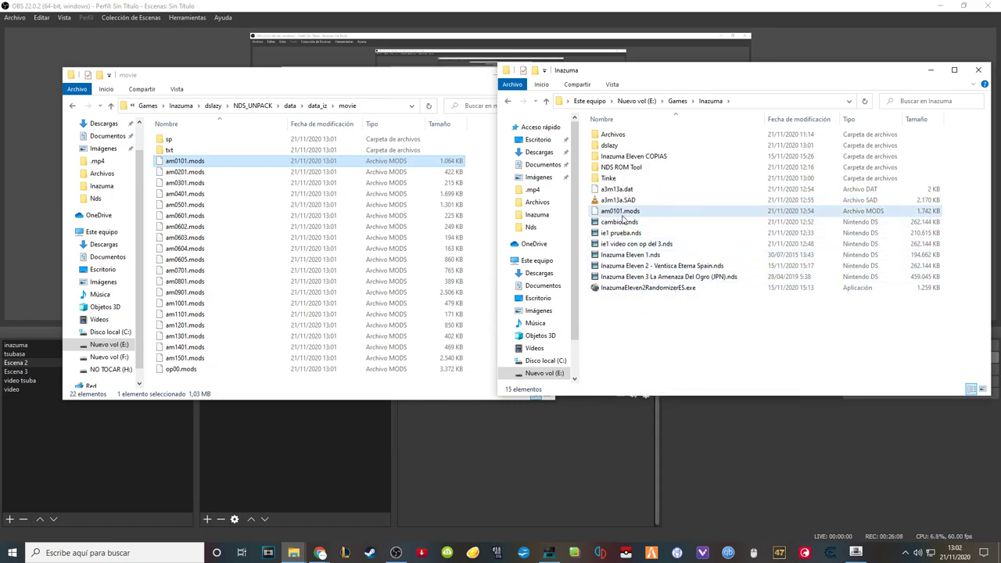
Step: Replace am0101.mods in the unpacked movie folder with a copy of the renamed am0101.mods from the Inazuma folder
right_click(623, 215)
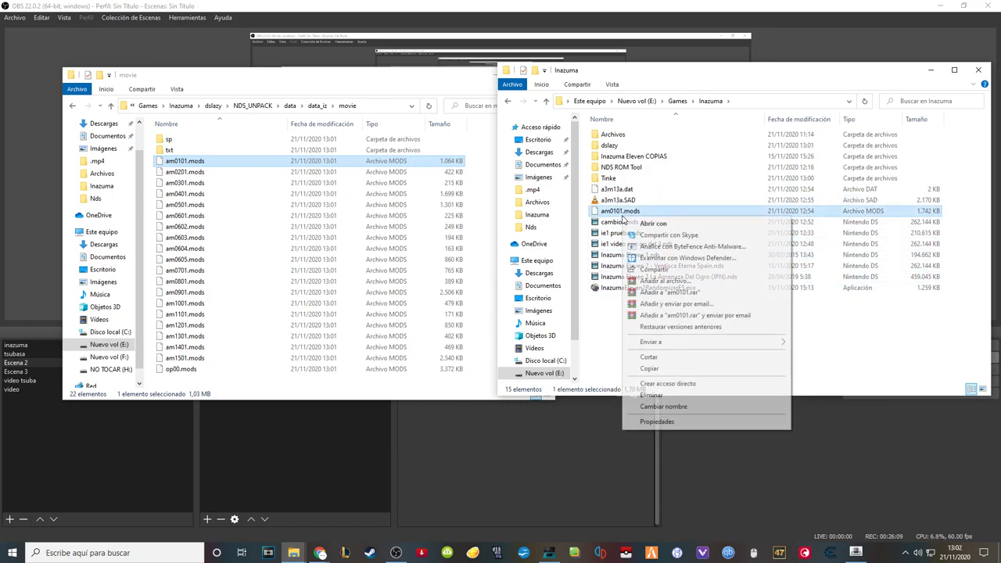
click(664, 369)
click(199, 160)
key(Delete)
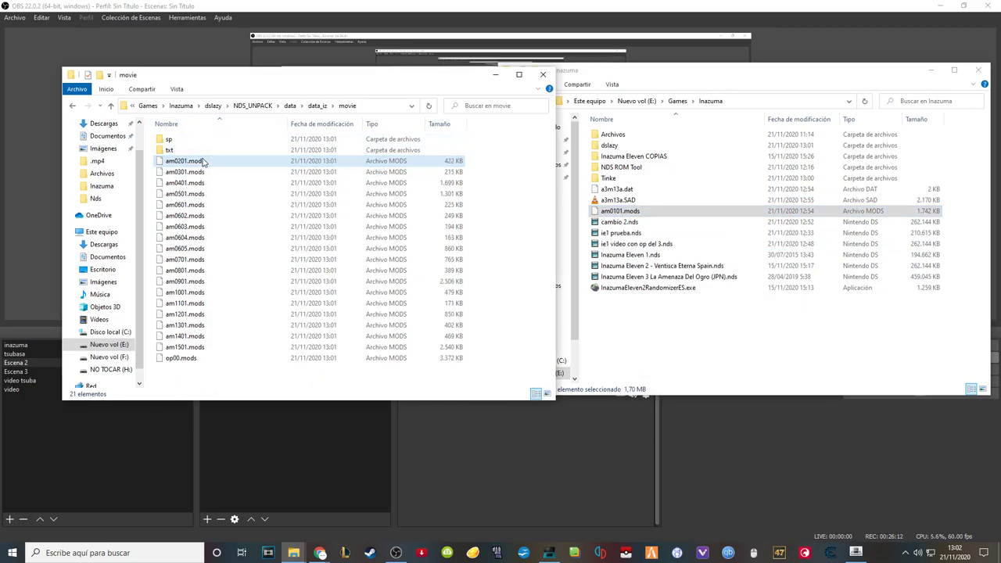
right_click(523, 198)
click(592, 271)
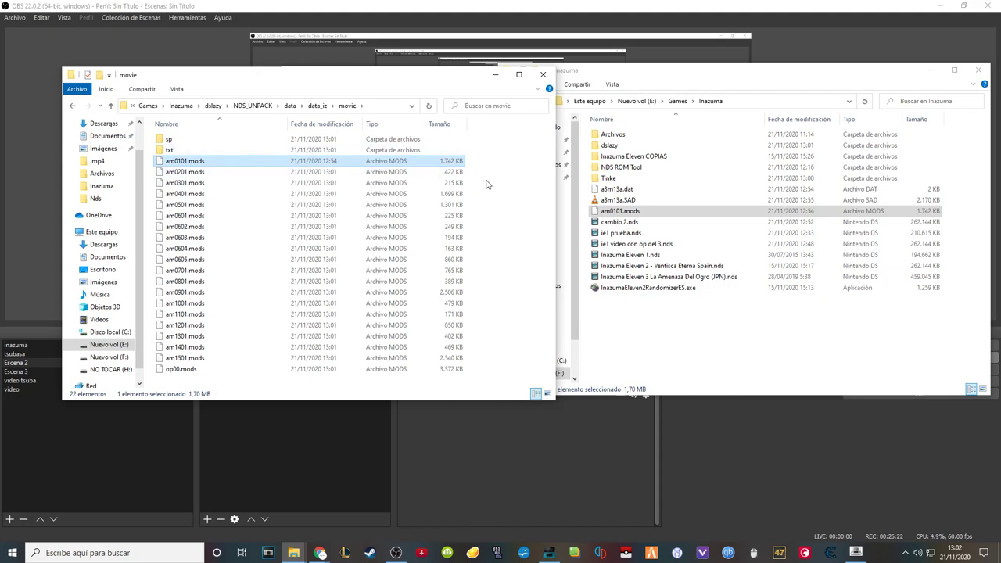
Step: Close the movie folder and pack the modified files with dslazy as fdsfasdfasd.nds in the Inazuma folder
click(542, 75)
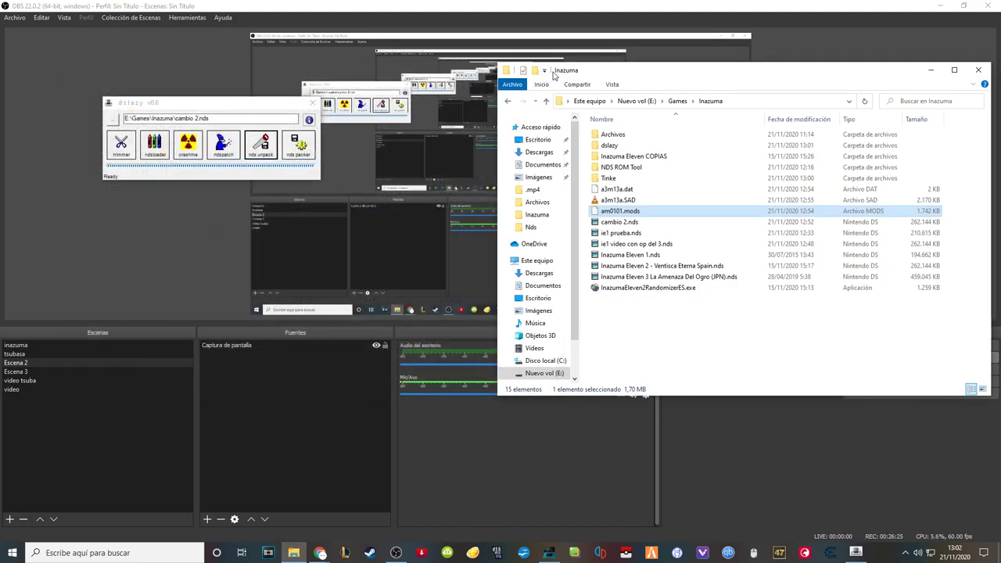
click(307, 154)
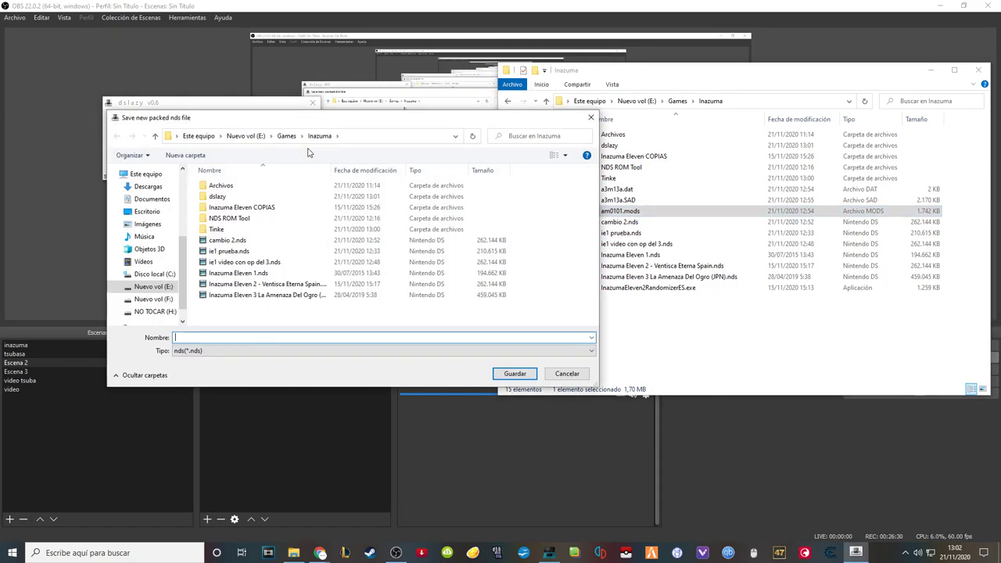
text(fdsfasdfasd)
click(743, 78)
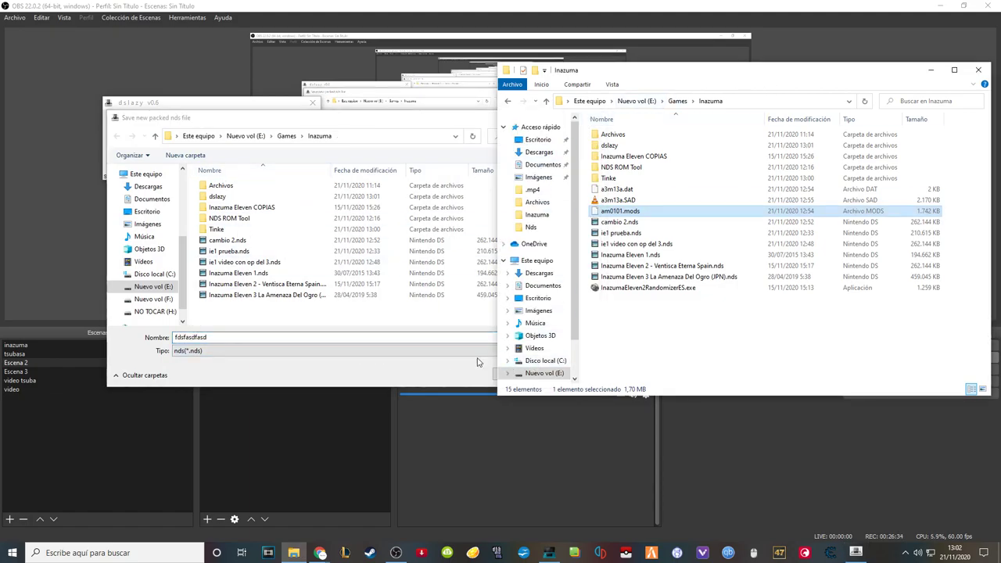
click(461, 375)
click(508, 374)
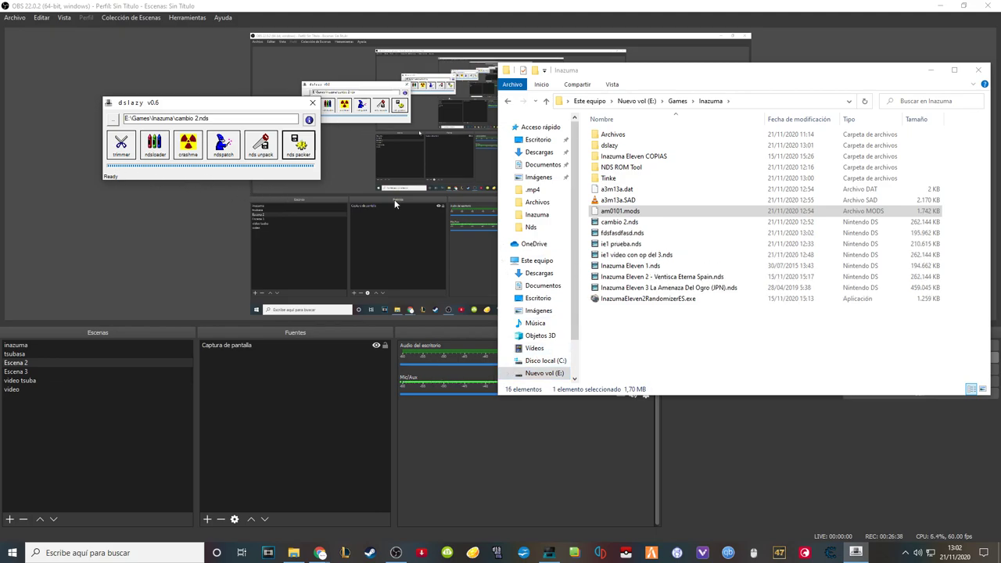
click(621, 232)
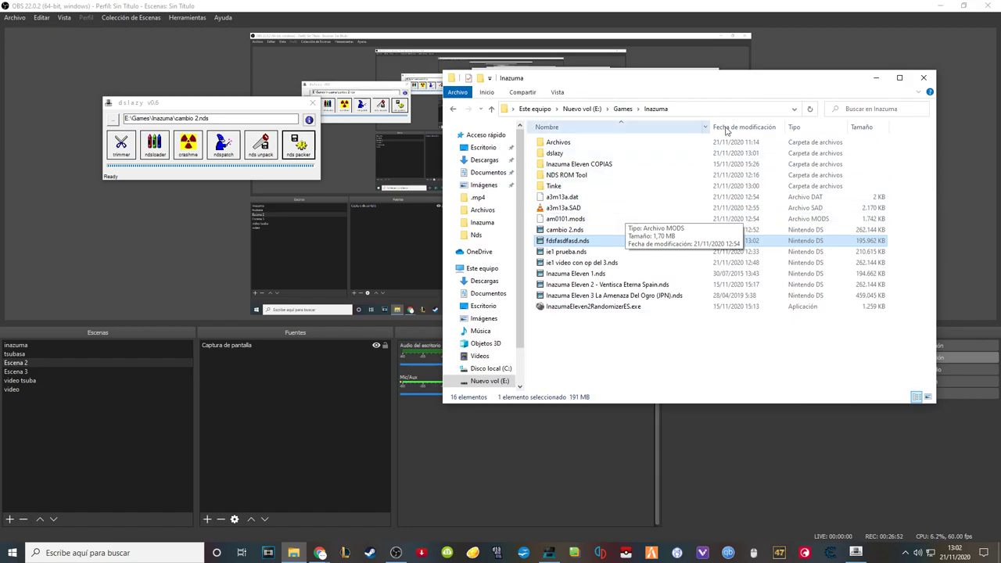
drag(749, 83, 738, 63)
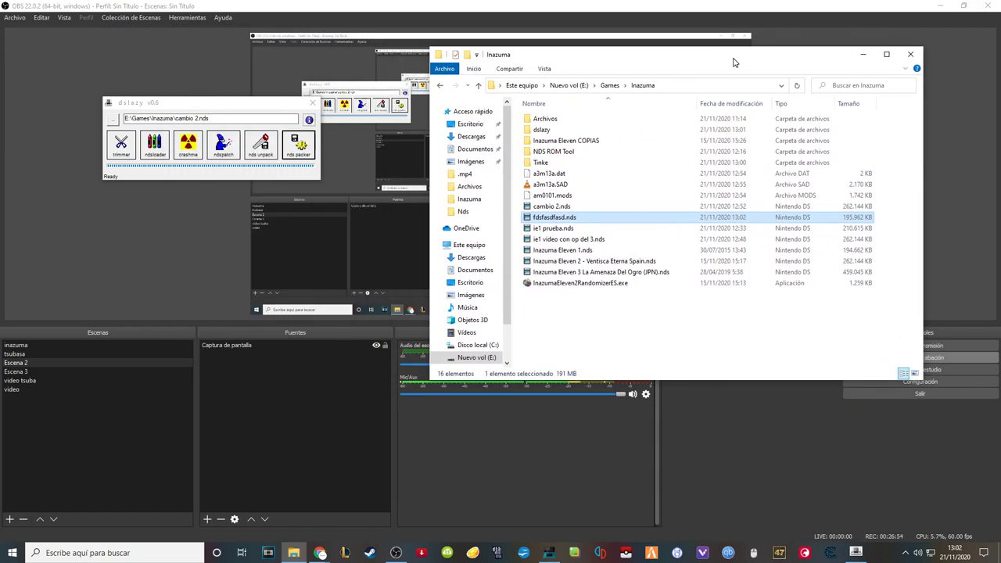
click(725, 310)
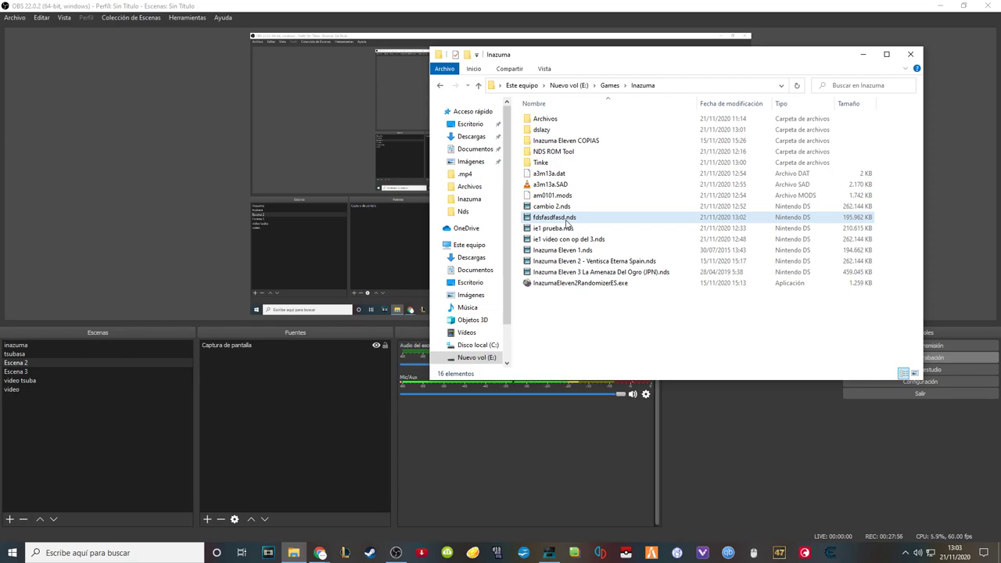
Step: Launch Tinke from its folder and load Naruto Shippuden - Shinobi Rumble!! (USA).nds from the Nds folder
double_click(556, 163)
double_click(566, 227)
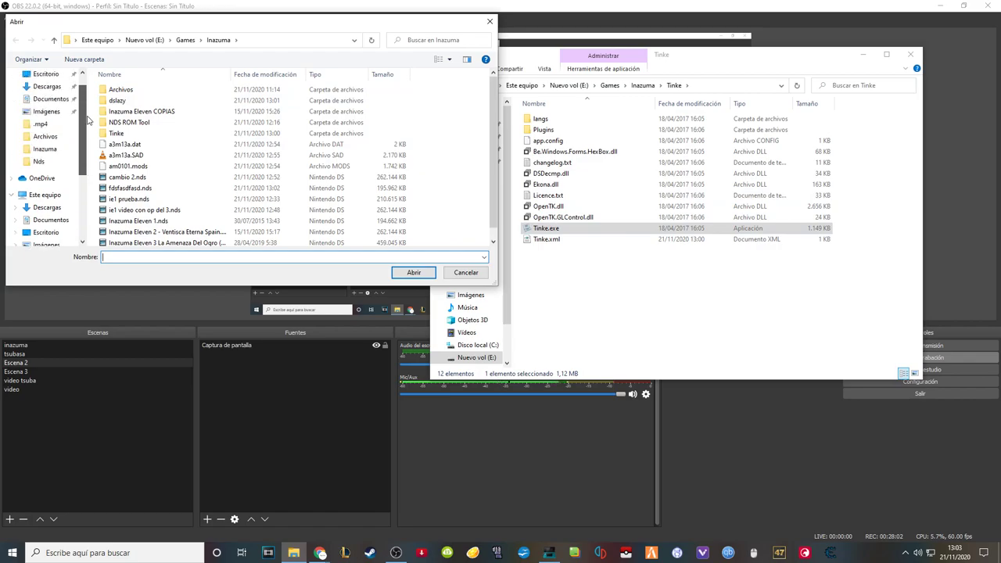
click(39, 161)
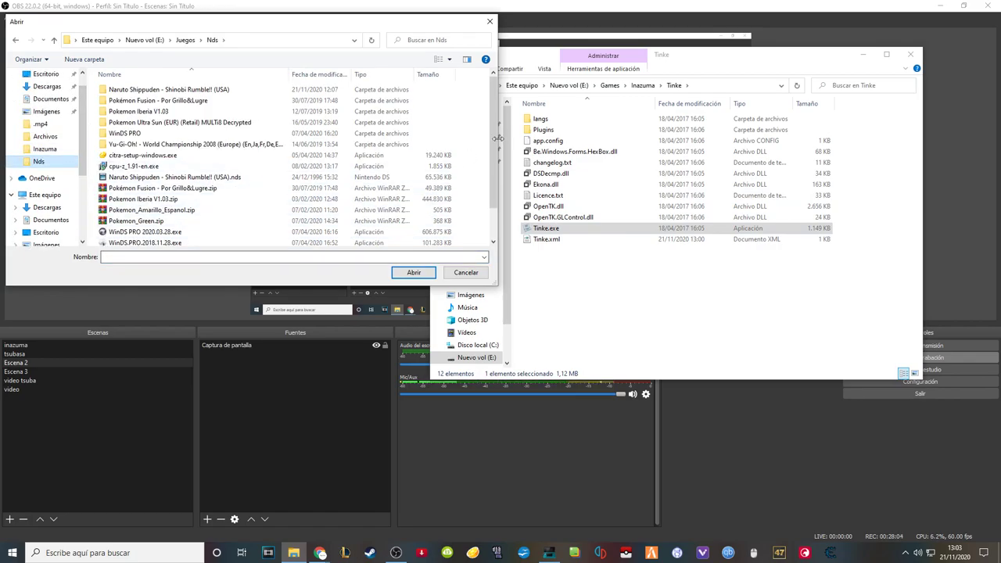
click(213, 178)
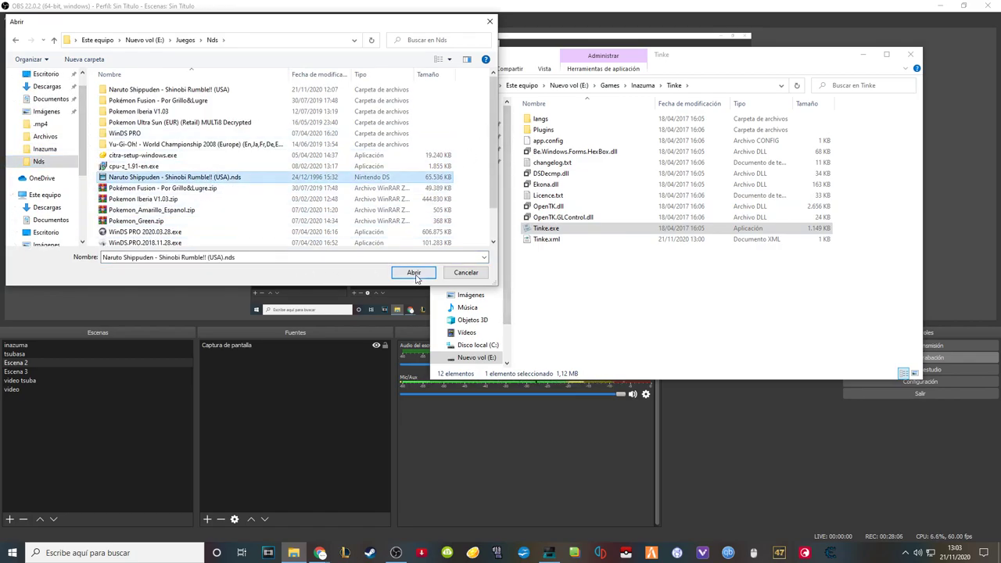
click(414, 274)
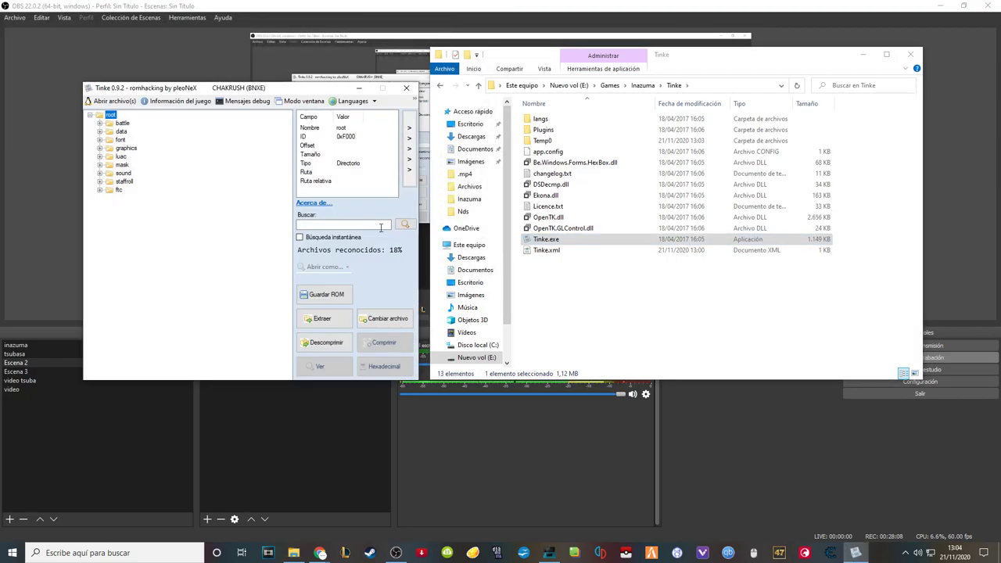
drag(194, 90, 297, 97)
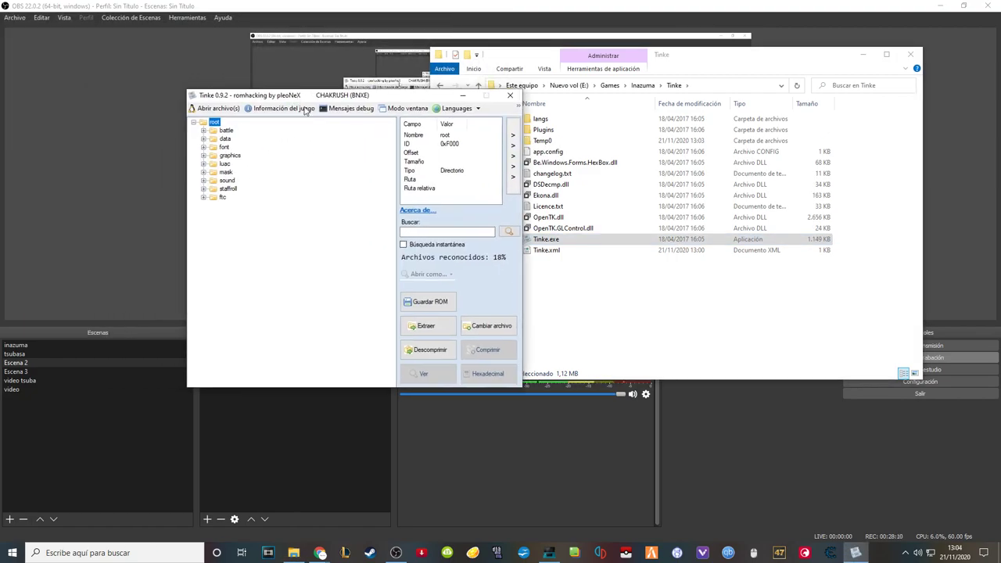
Step: Search the loaded ROM for files matching "mods"
click(434, 232)
text(mods)
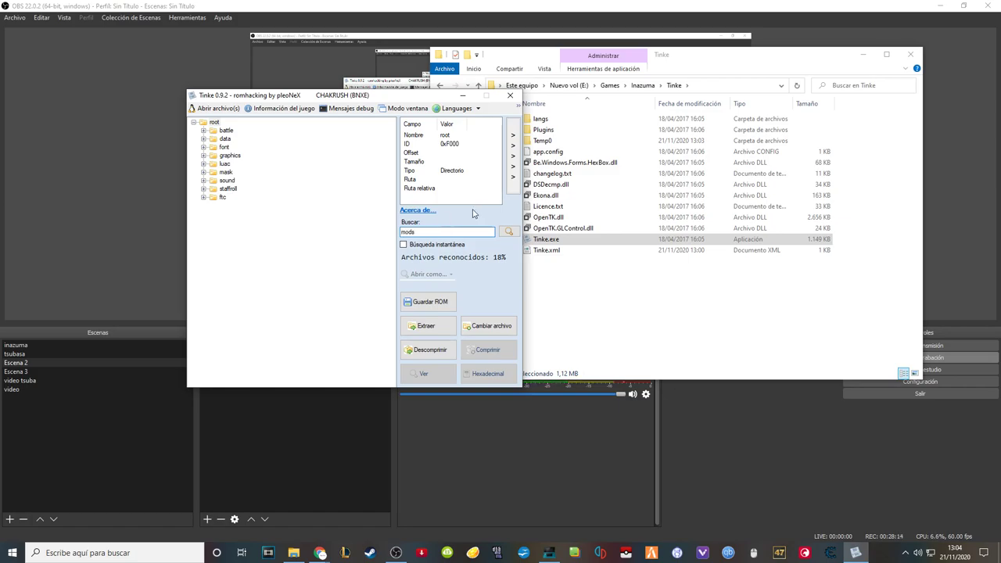
click(508, 232)
click(229, 122)
Step: Clear the search text to bring back the ROM's full folder tree
click(407, 232)
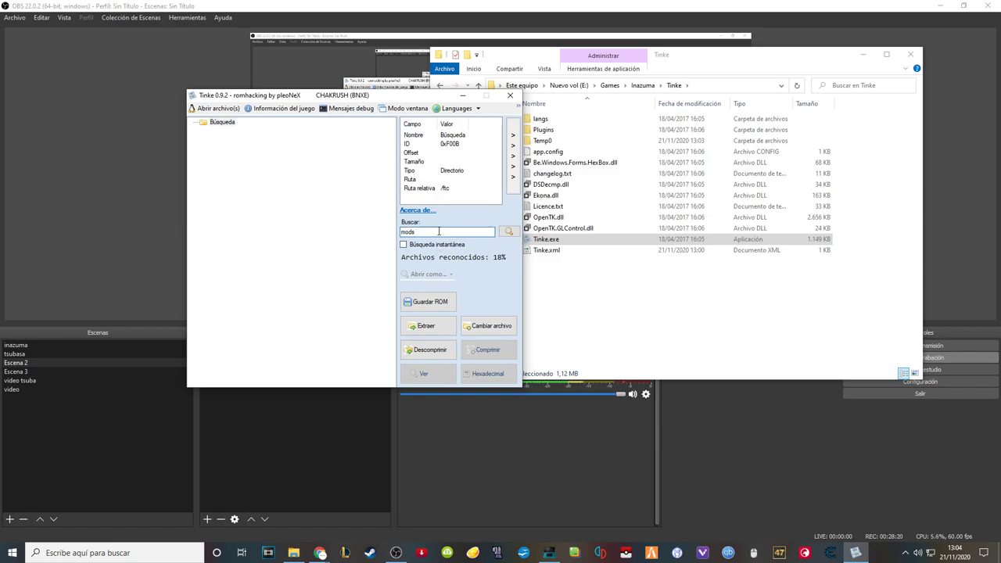
mouse_move(438, 232)
key(BackSpace)
key(BackSpace)
key(BackSpace)
key(BackSpace)
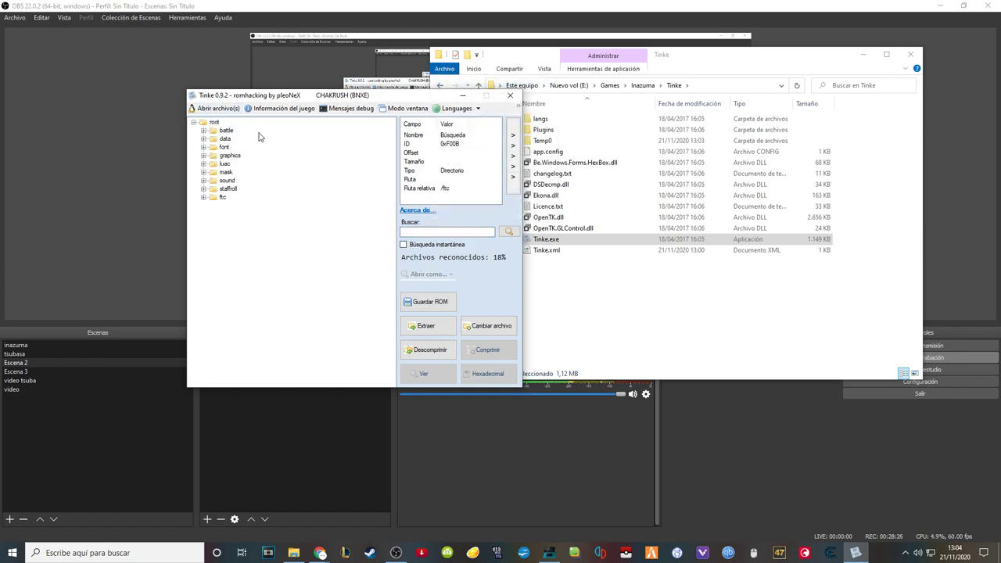
Step: Examine the contents of the staffroll, sound and mask folders in the ROM tree
drag(339, 97, 347, 145)
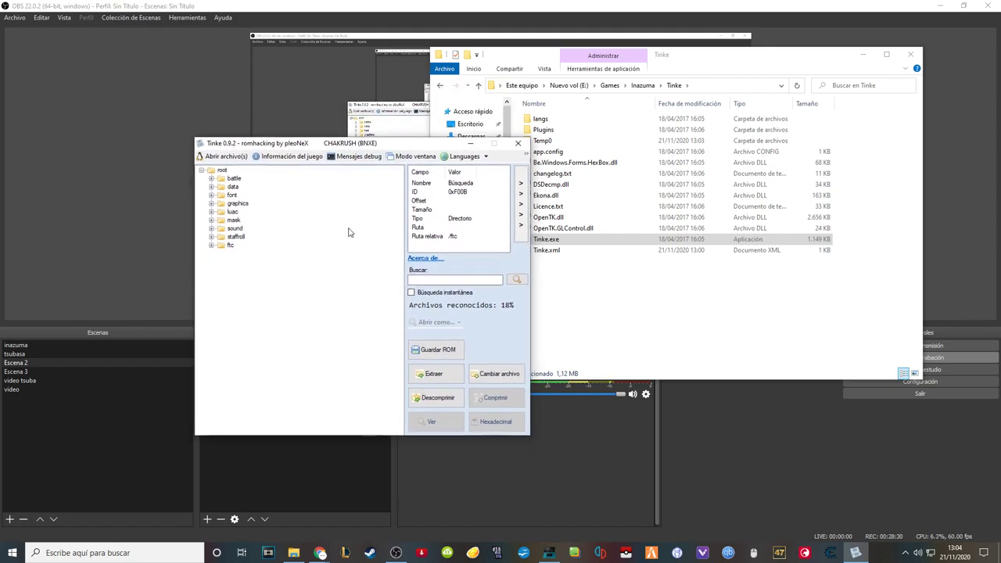
click(211, 237)
click(211, 237)
click(211, 229)
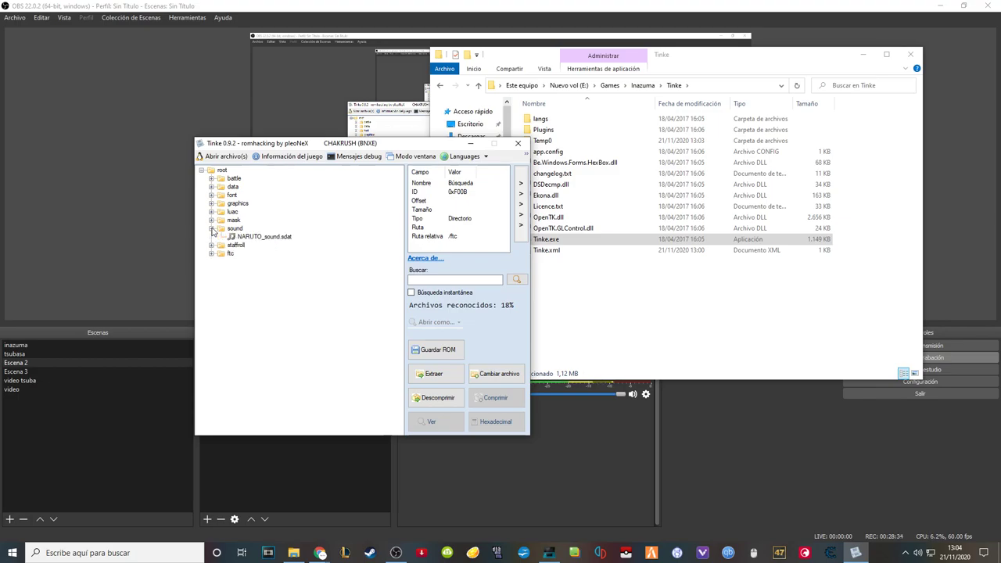
click(211, 229)
click(211, 220)
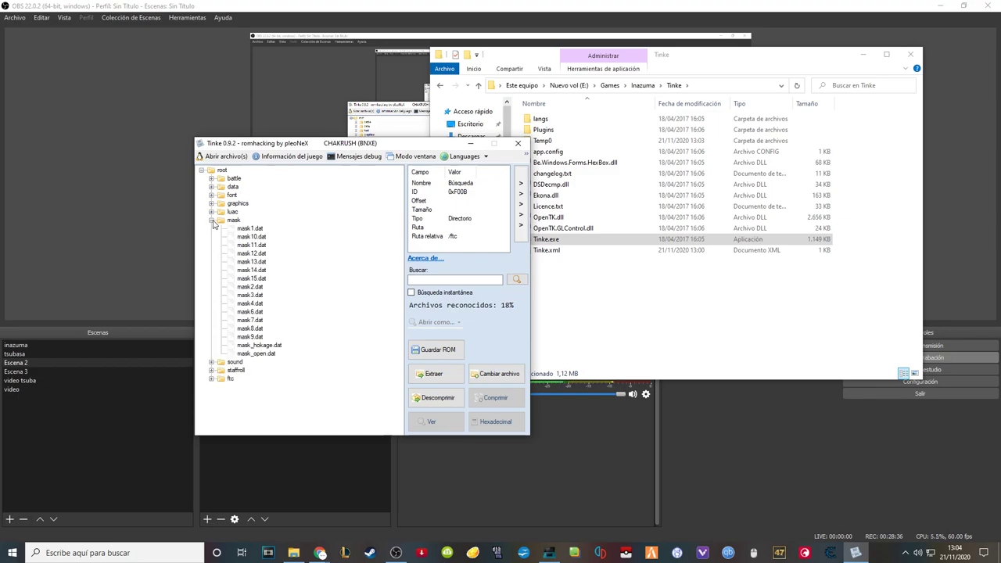
click(211, 221)
Step: Try to view NARUTO_sound.sdat from the sound folder, both with the viewing area collapsed and expanded
click(211, 228)
click(272, 239)
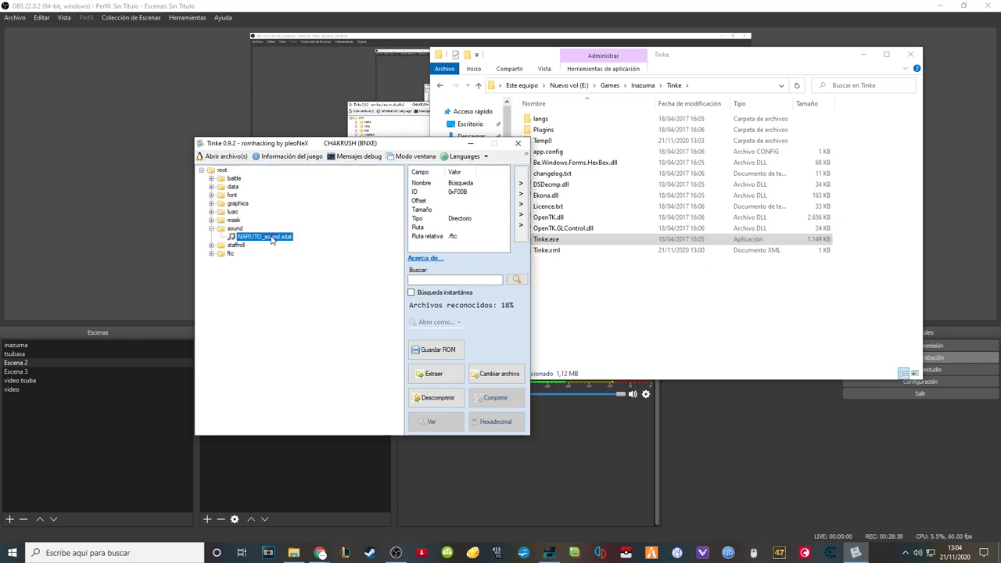
click(438, 422)
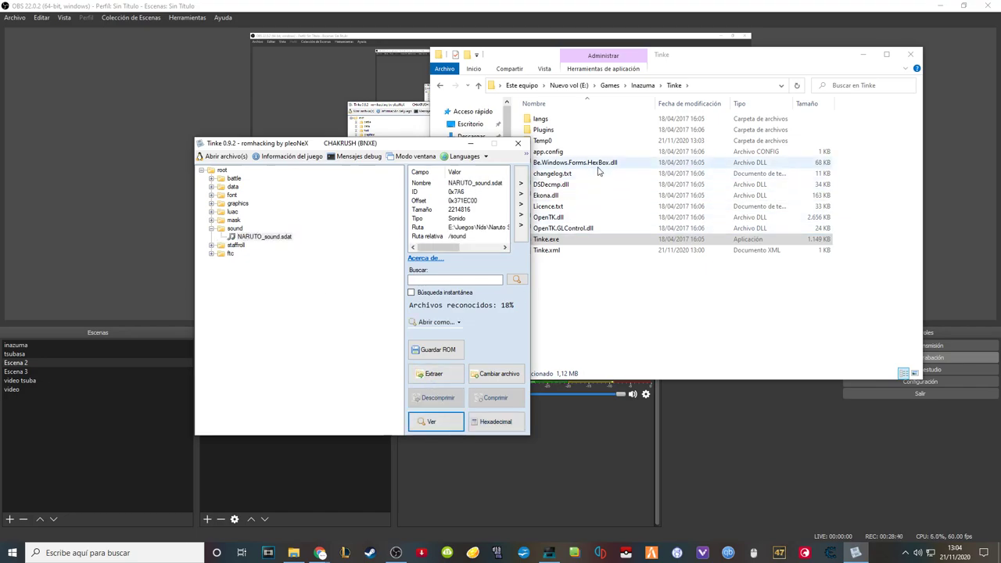
click(521, 217)
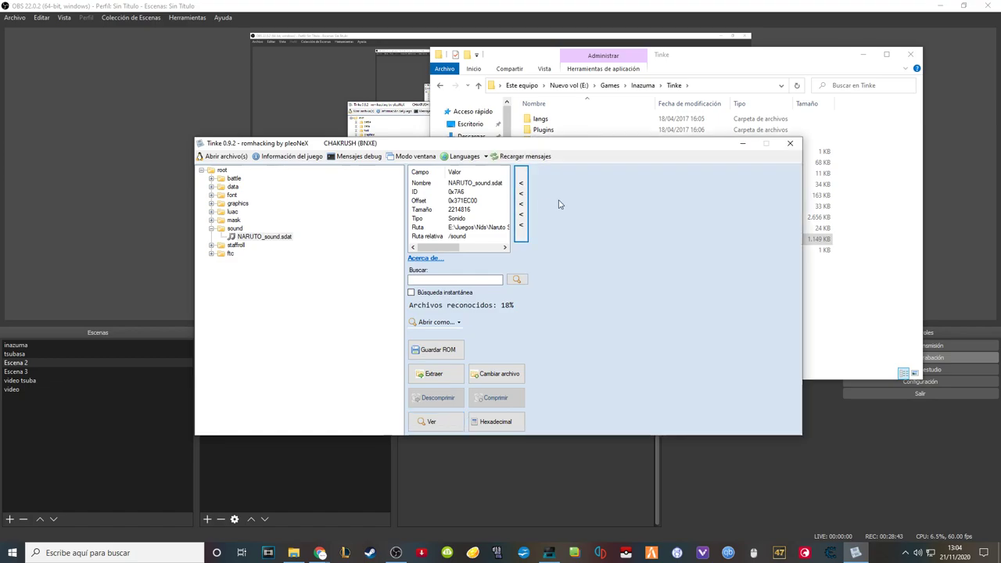
click(262, 239)
click(440, 421)
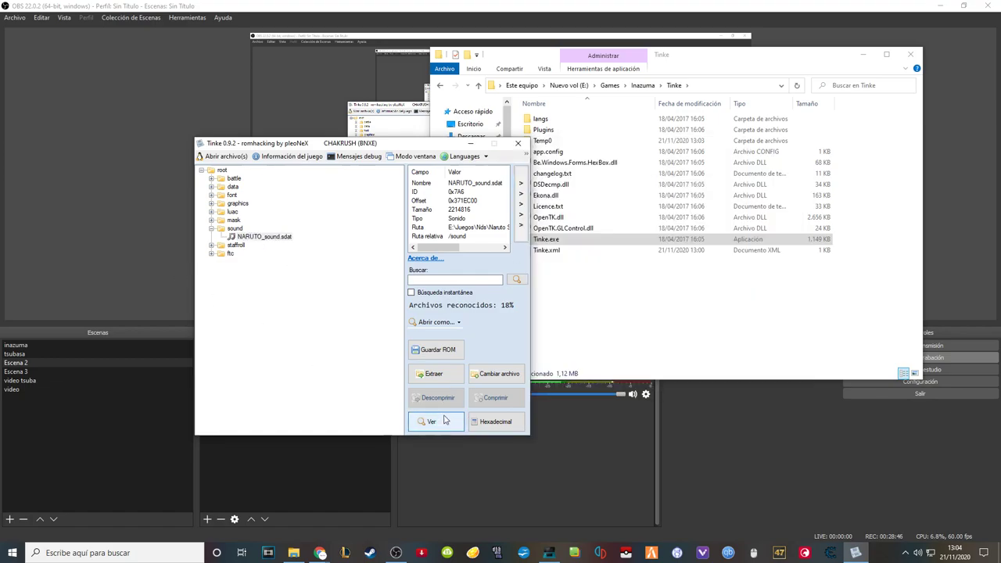
click(266, 236)
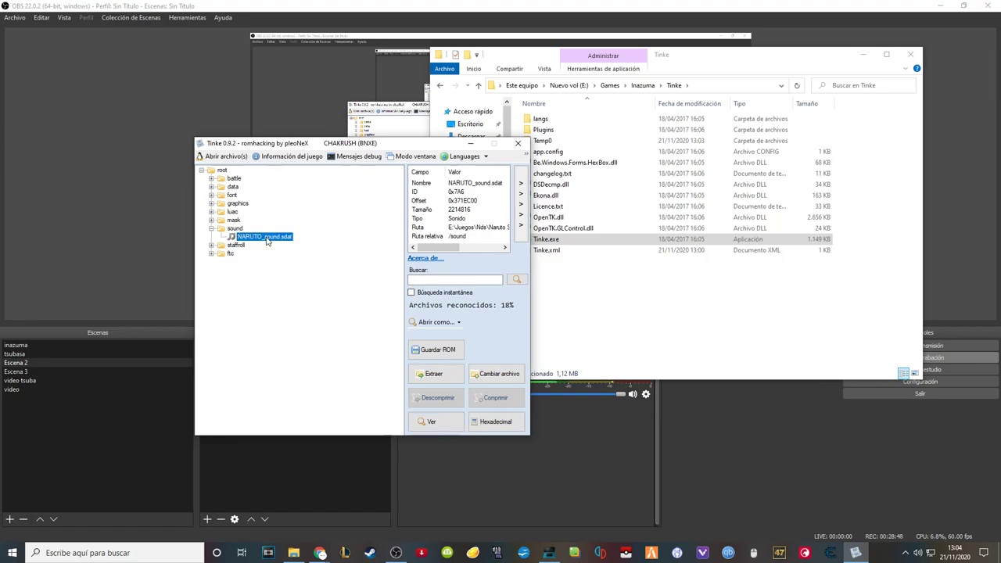
Step: Collapse the sound folder and examine the contents of the graphics, font and data folders
click(211, 228)
click(211, 204)
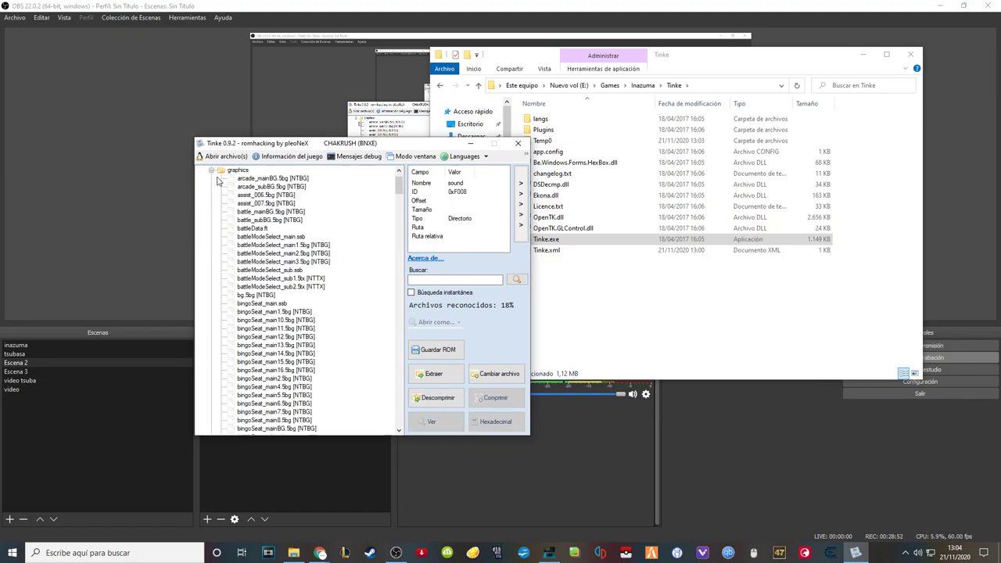
click(212, 170)
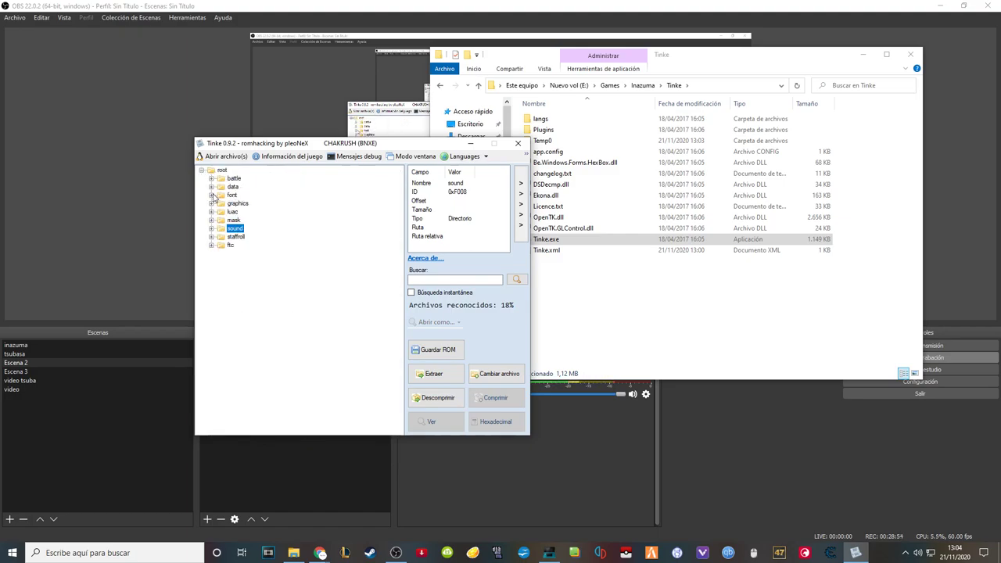
click(211, 194)
click(211, 195)
click(212, 186)
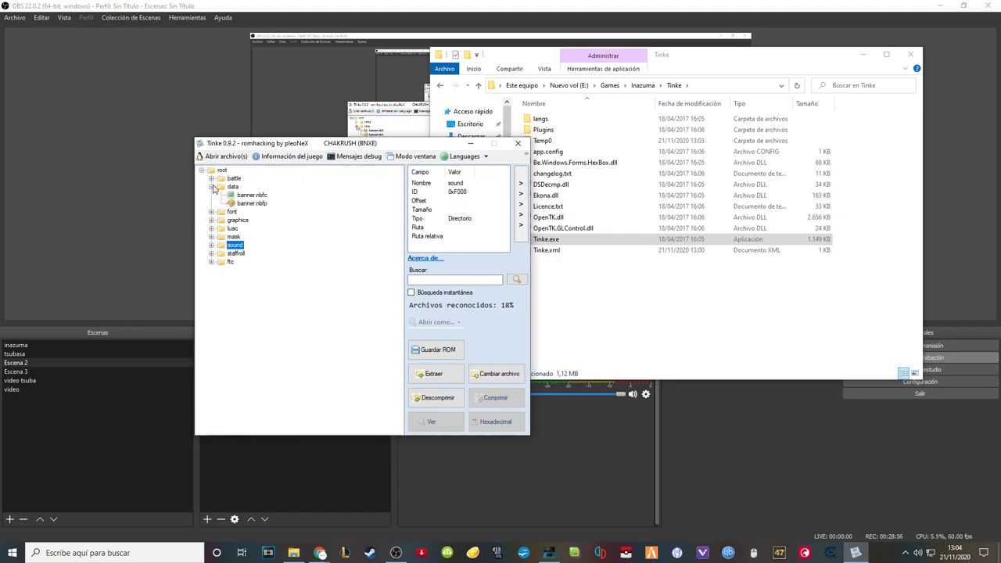
click(212, 187)
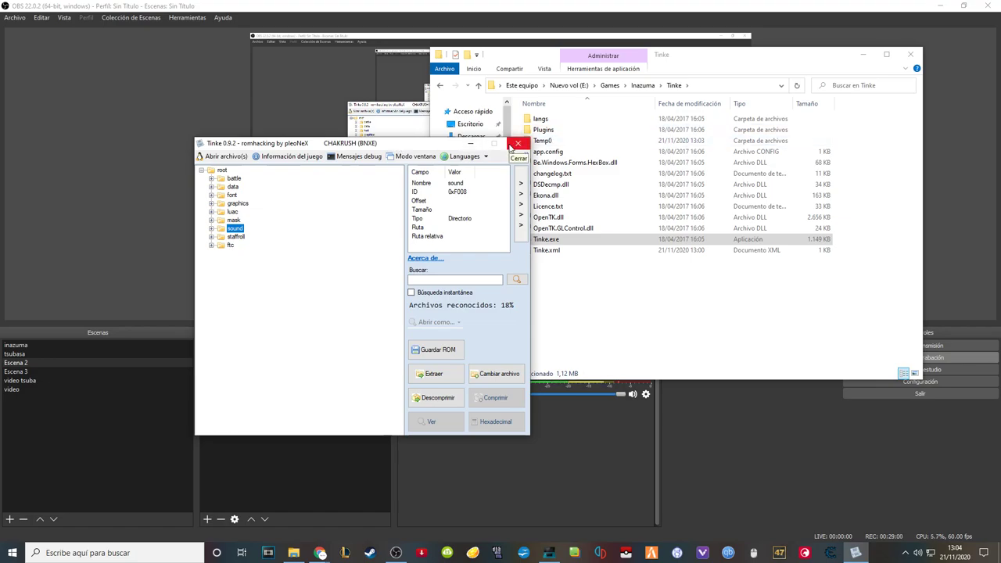
Step: Close Tinke with the Naruto ROM and bring OBS to the front
click(510, 146)
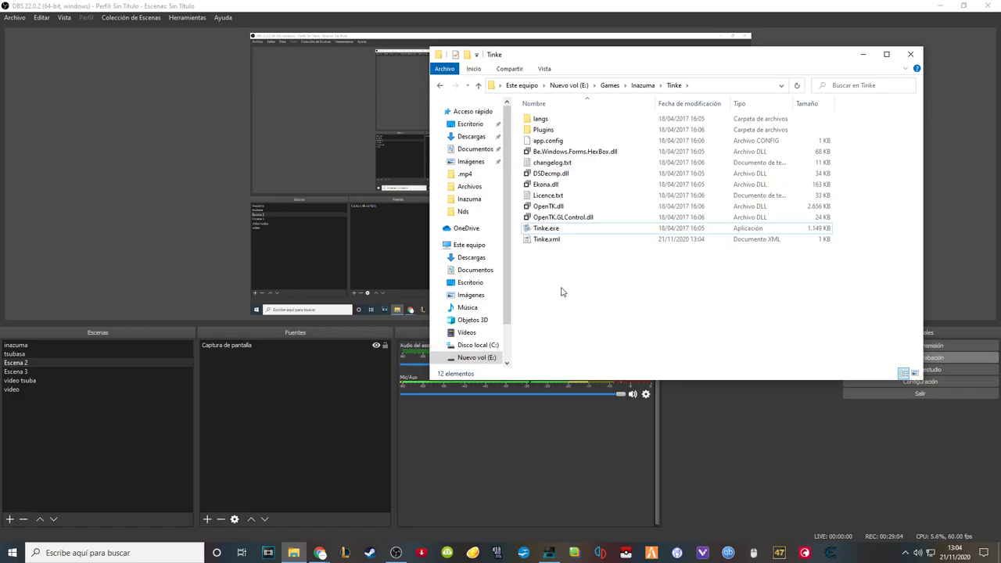
click(719, 446)
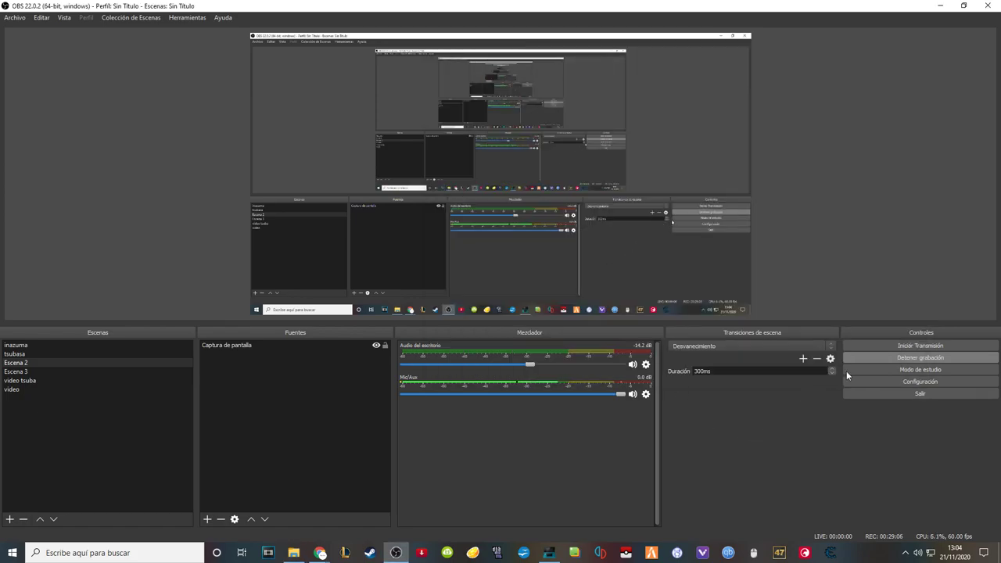